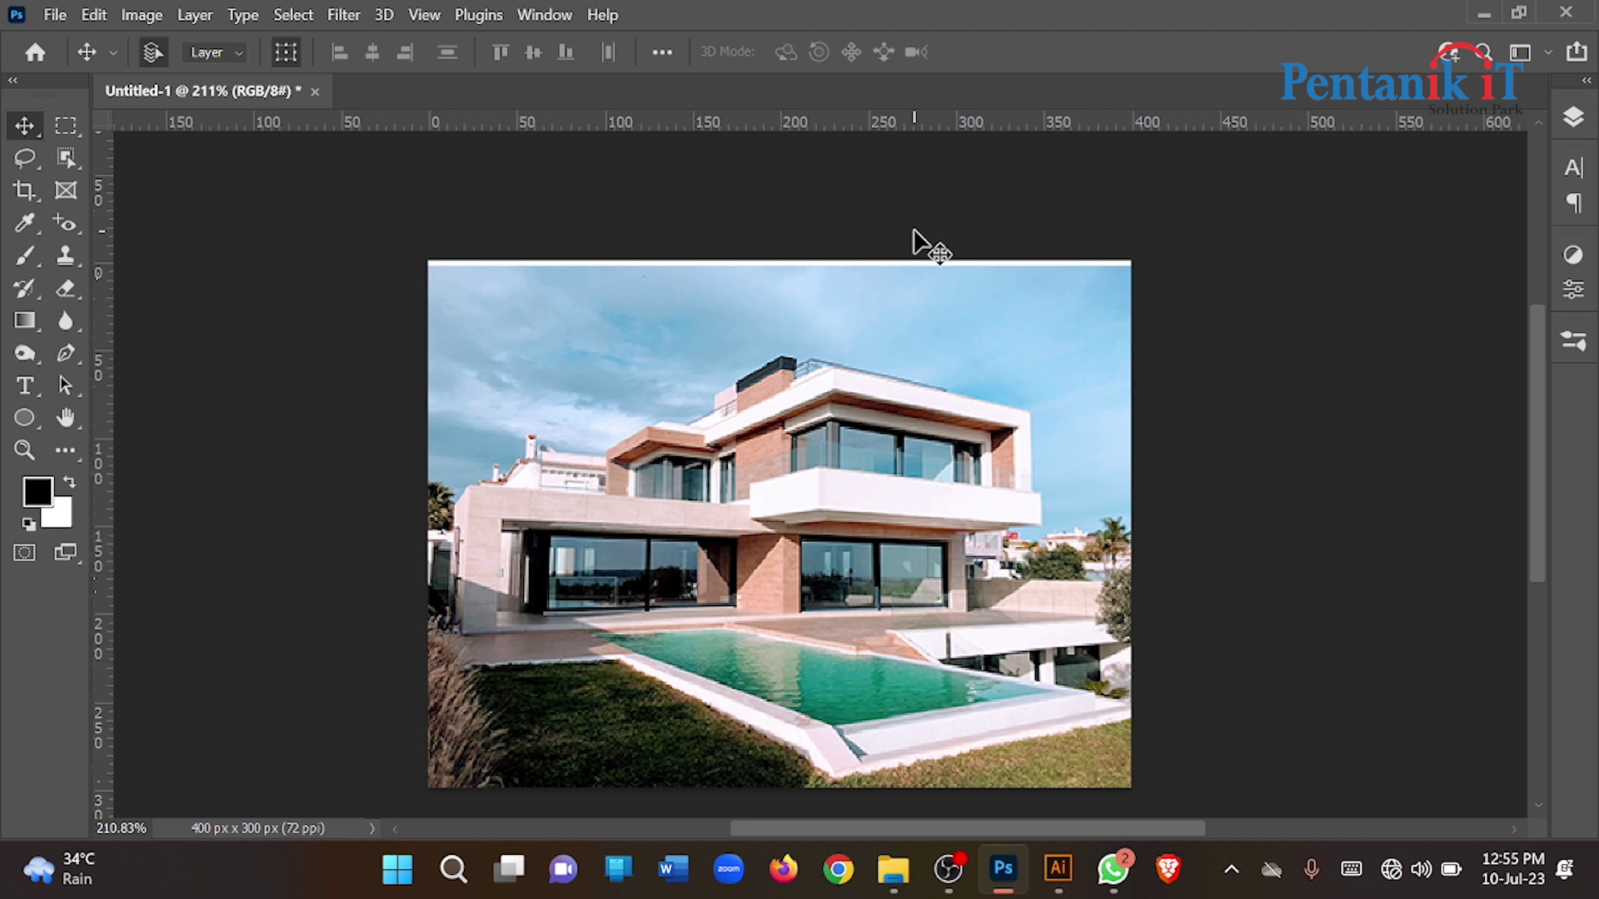
Select the standard Eraser and rasterize the house photo layer through its layer options
click(65, 288)
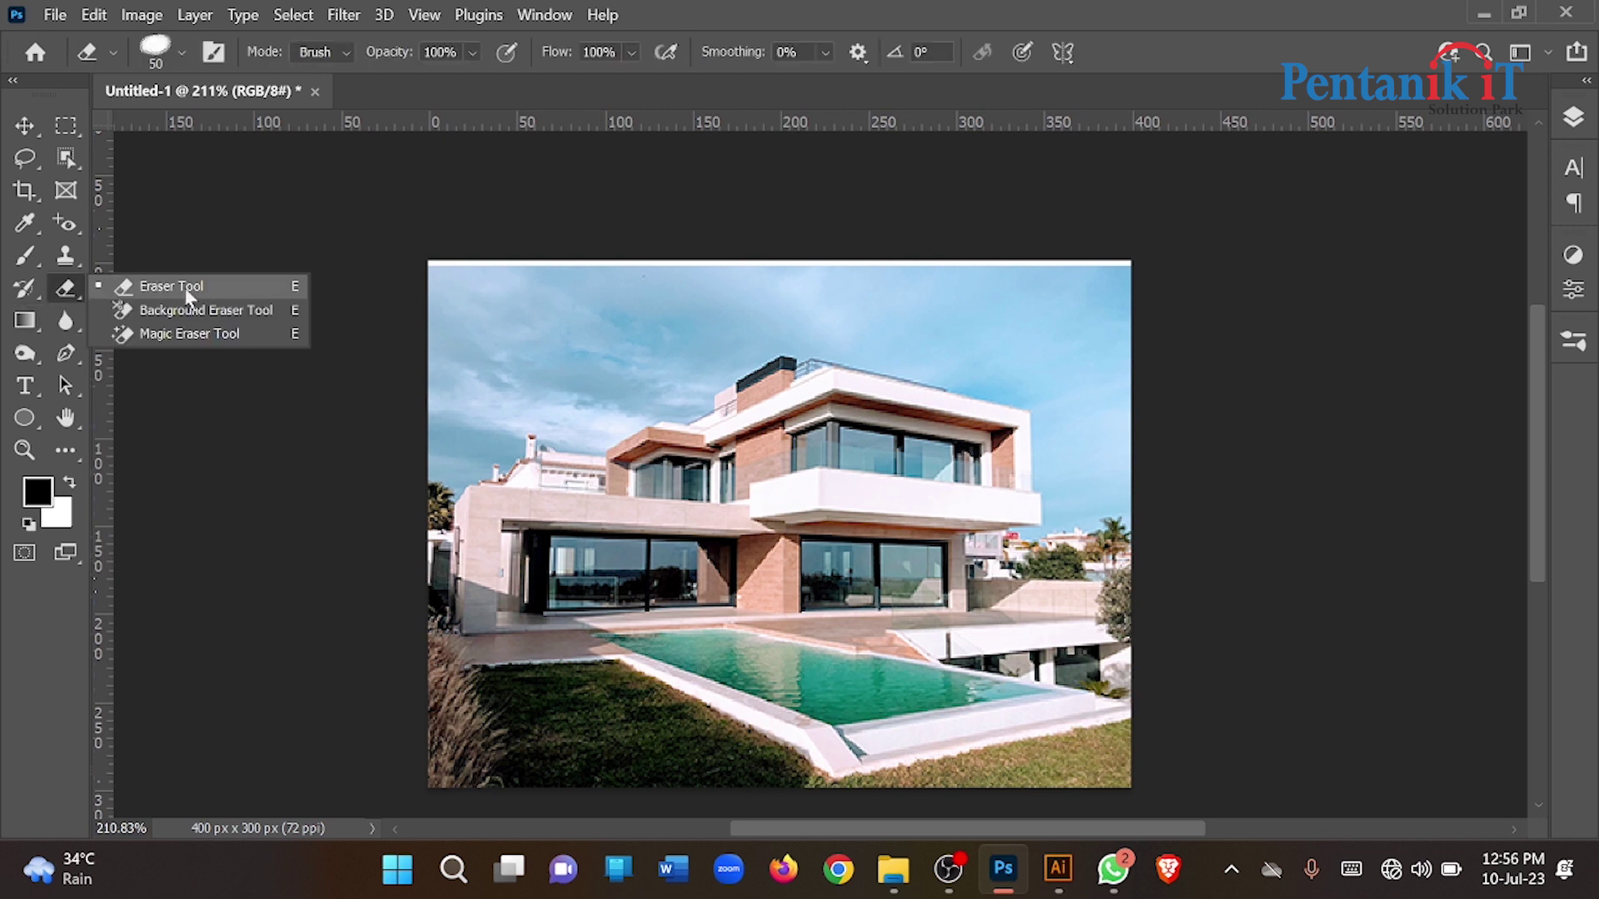
click(193, 291)
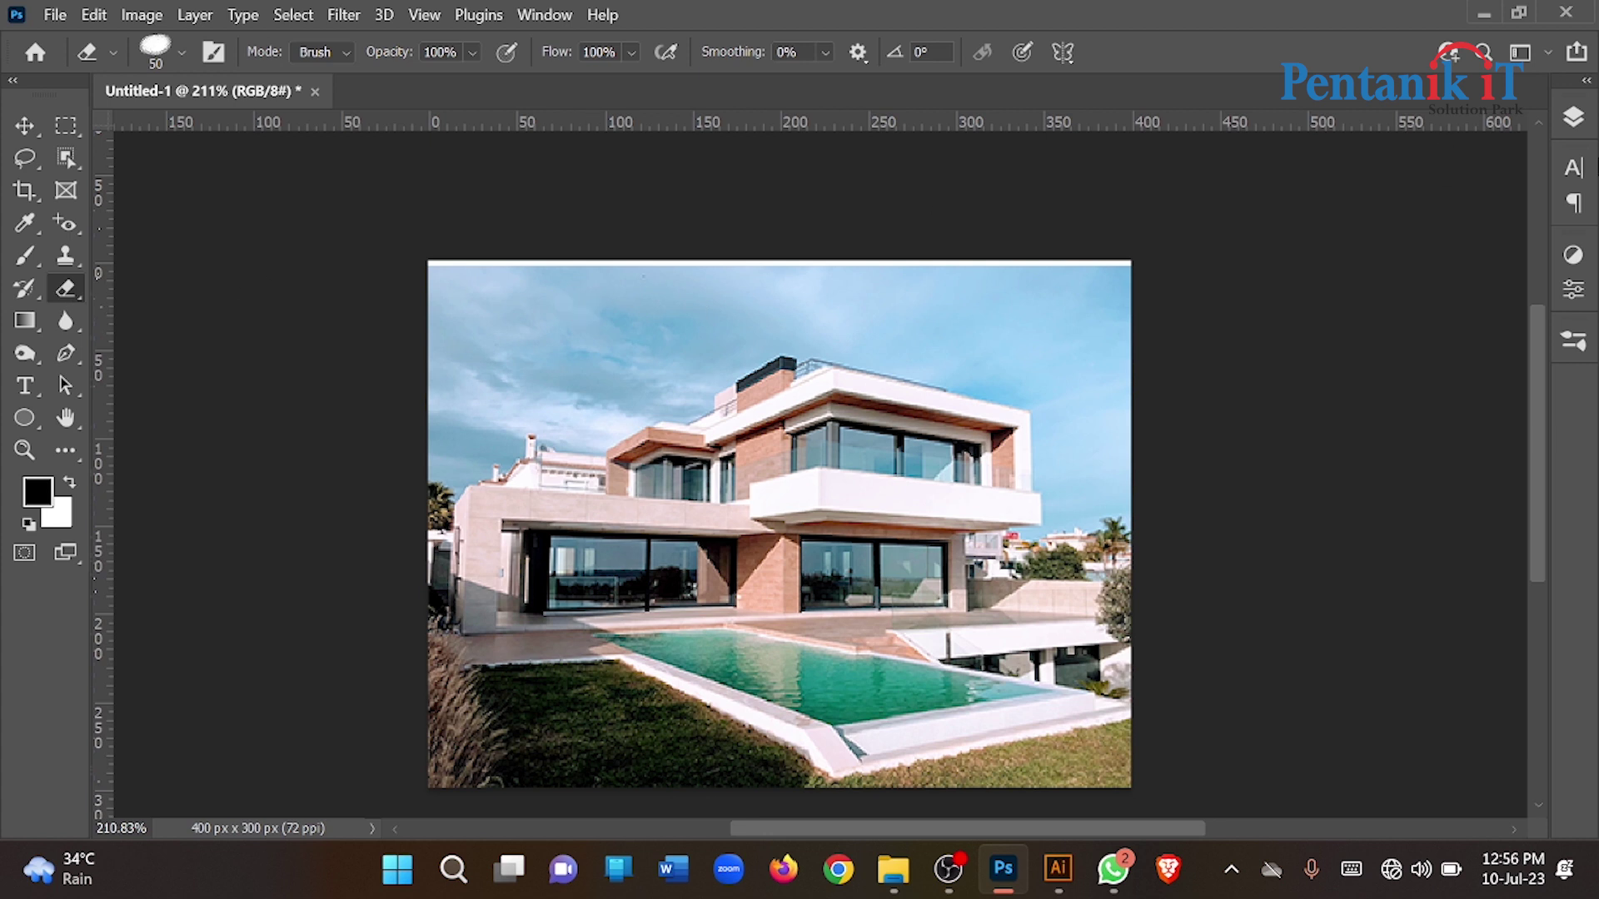
click(1572, 118)
click(1395, 263)
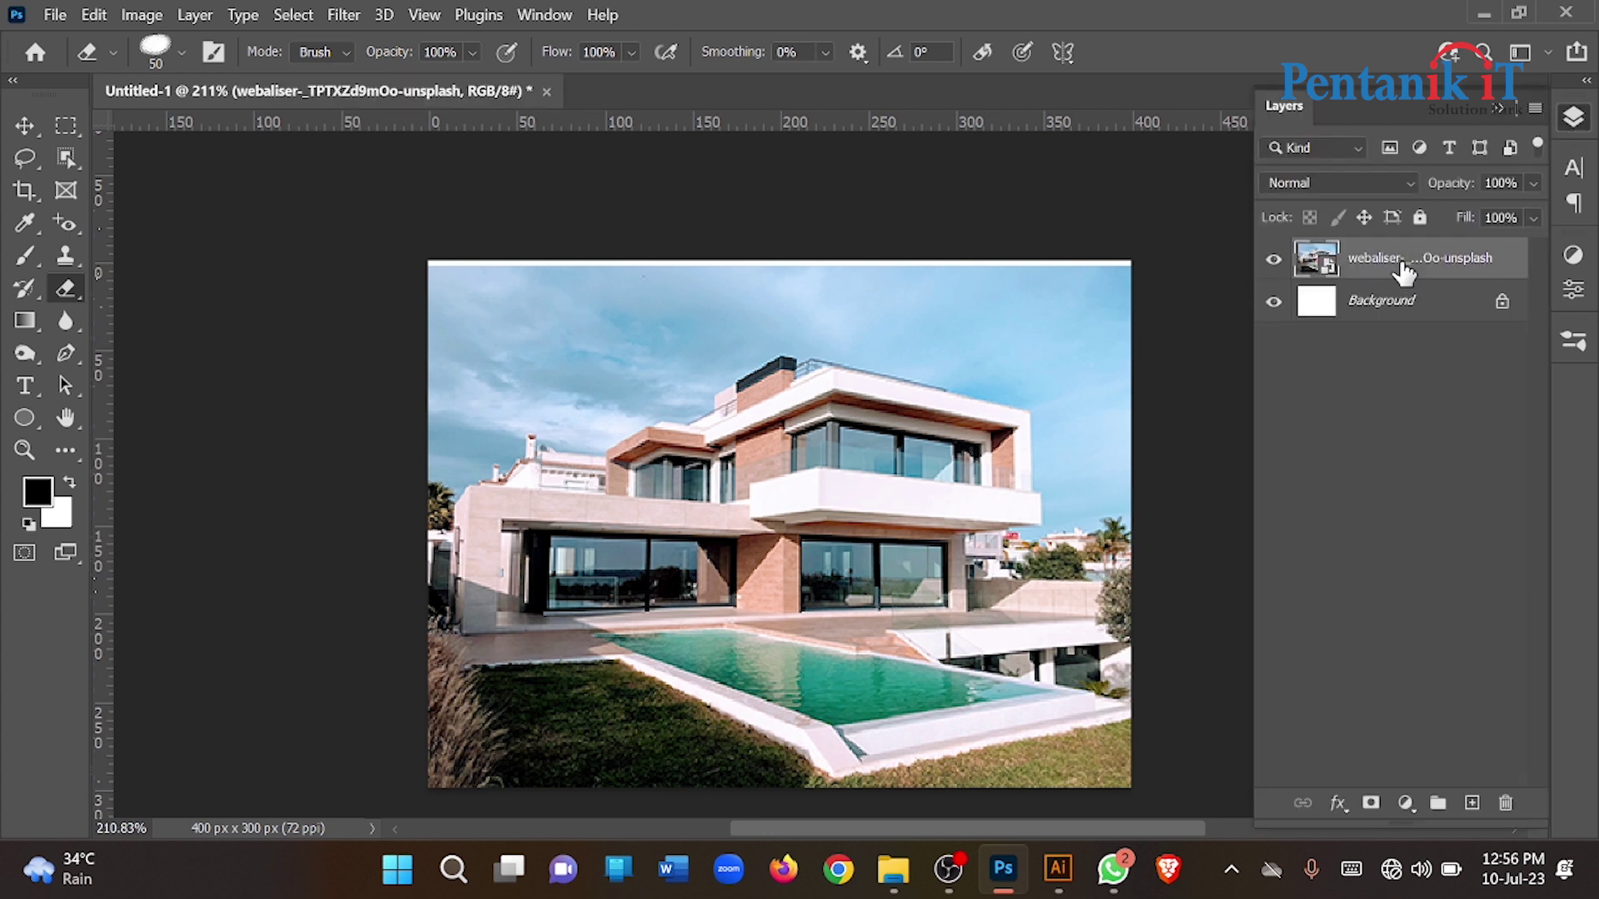
right_click(1403, 265)
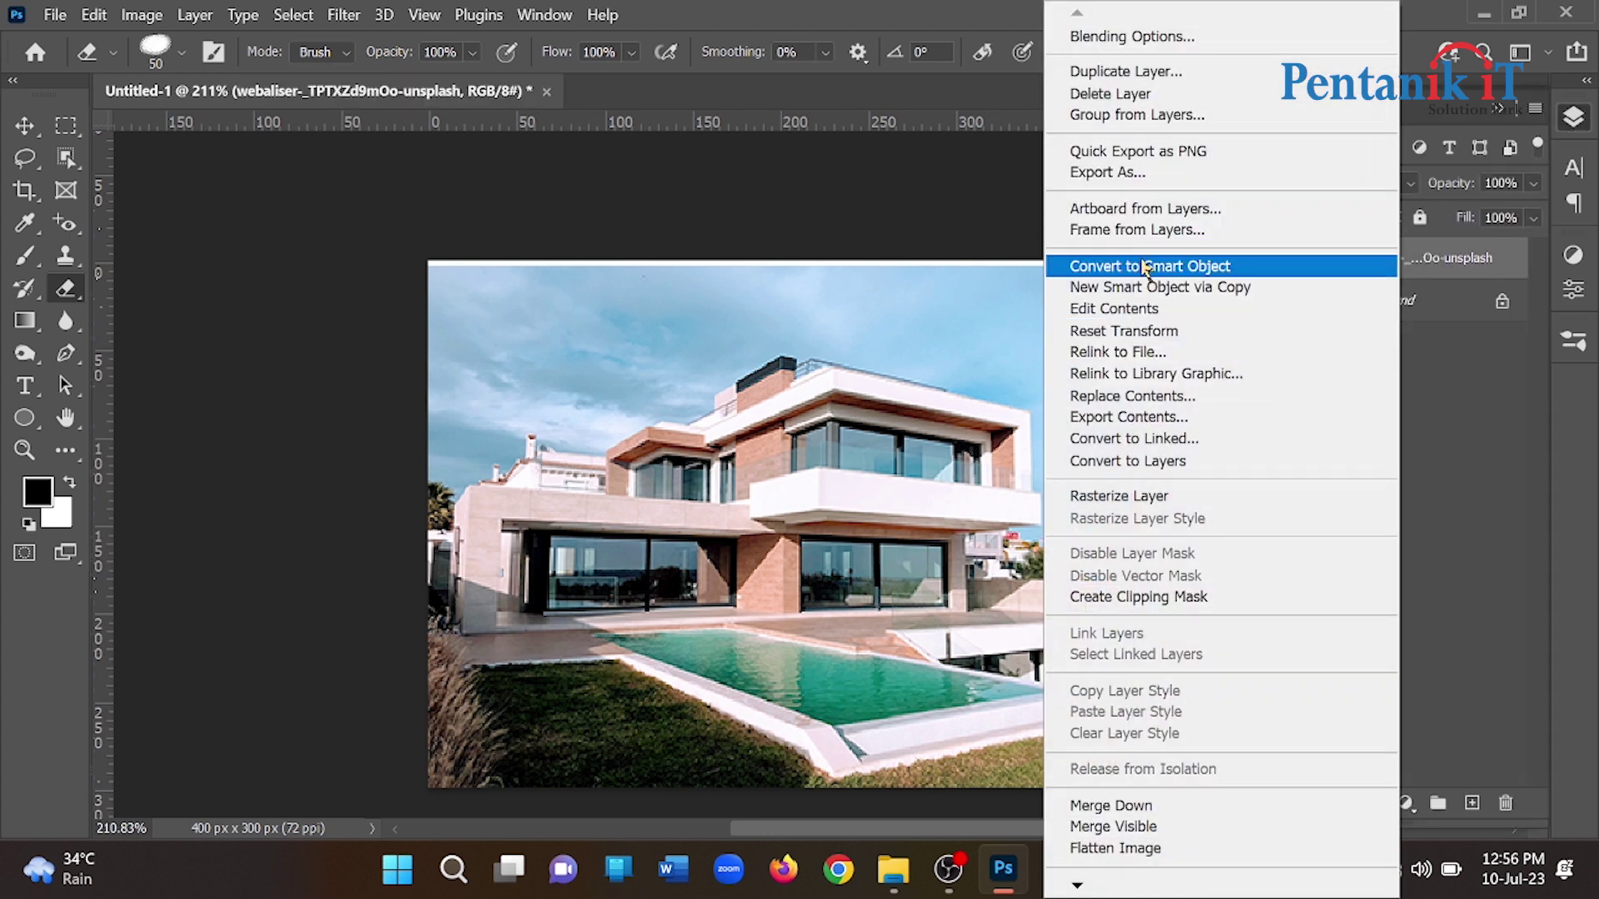
click(1142, 265)
right_click(1382, 279)
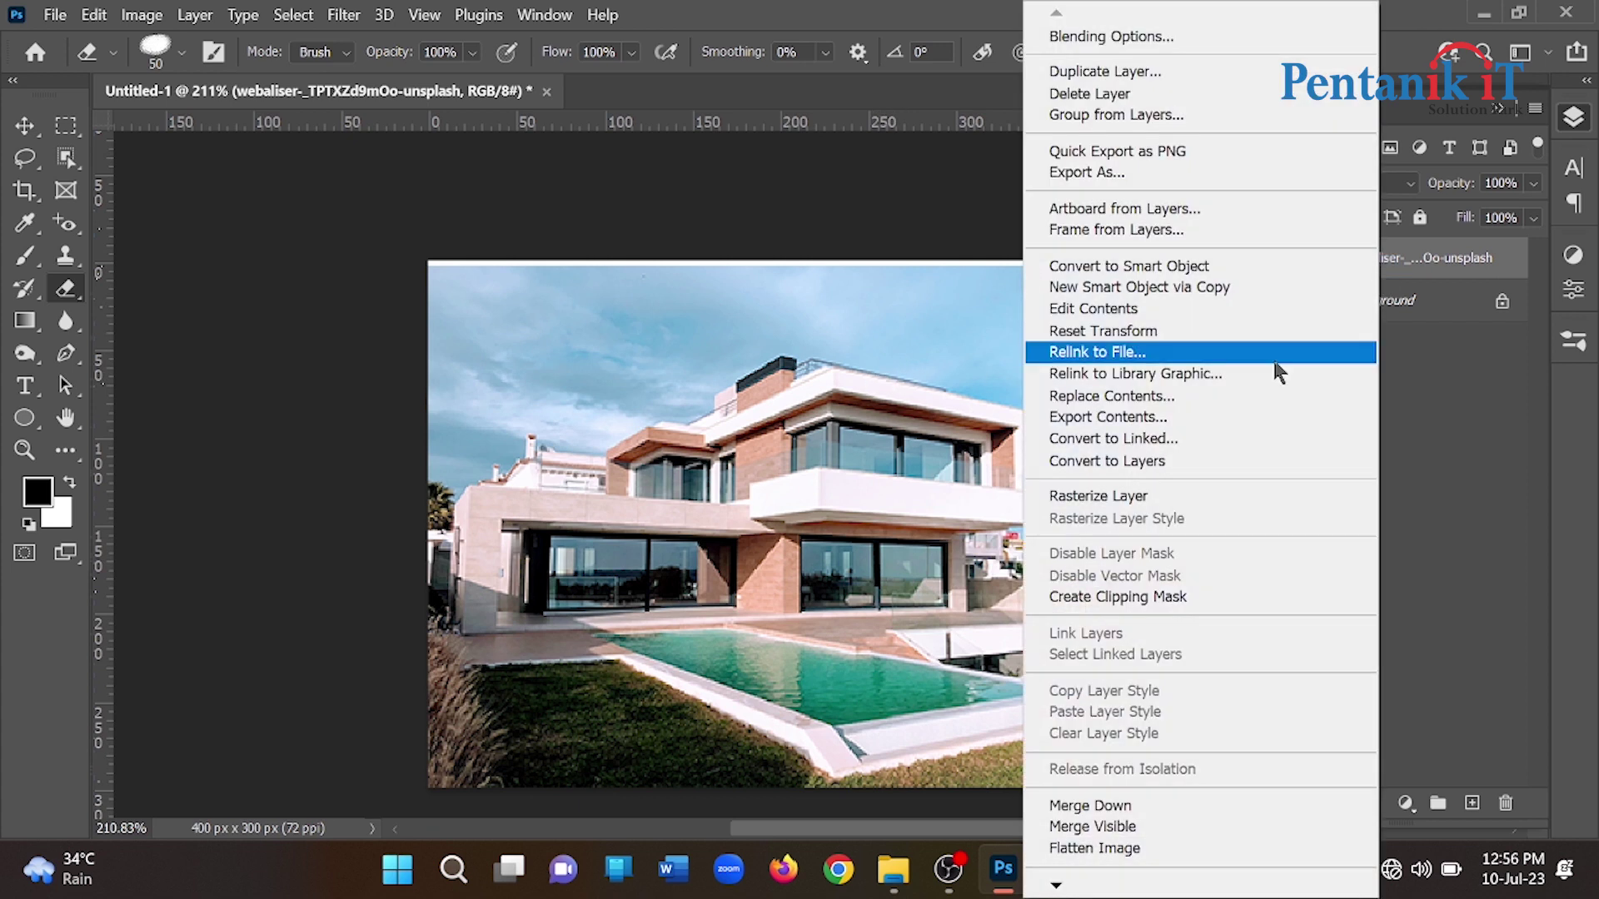
click(1149, 496)
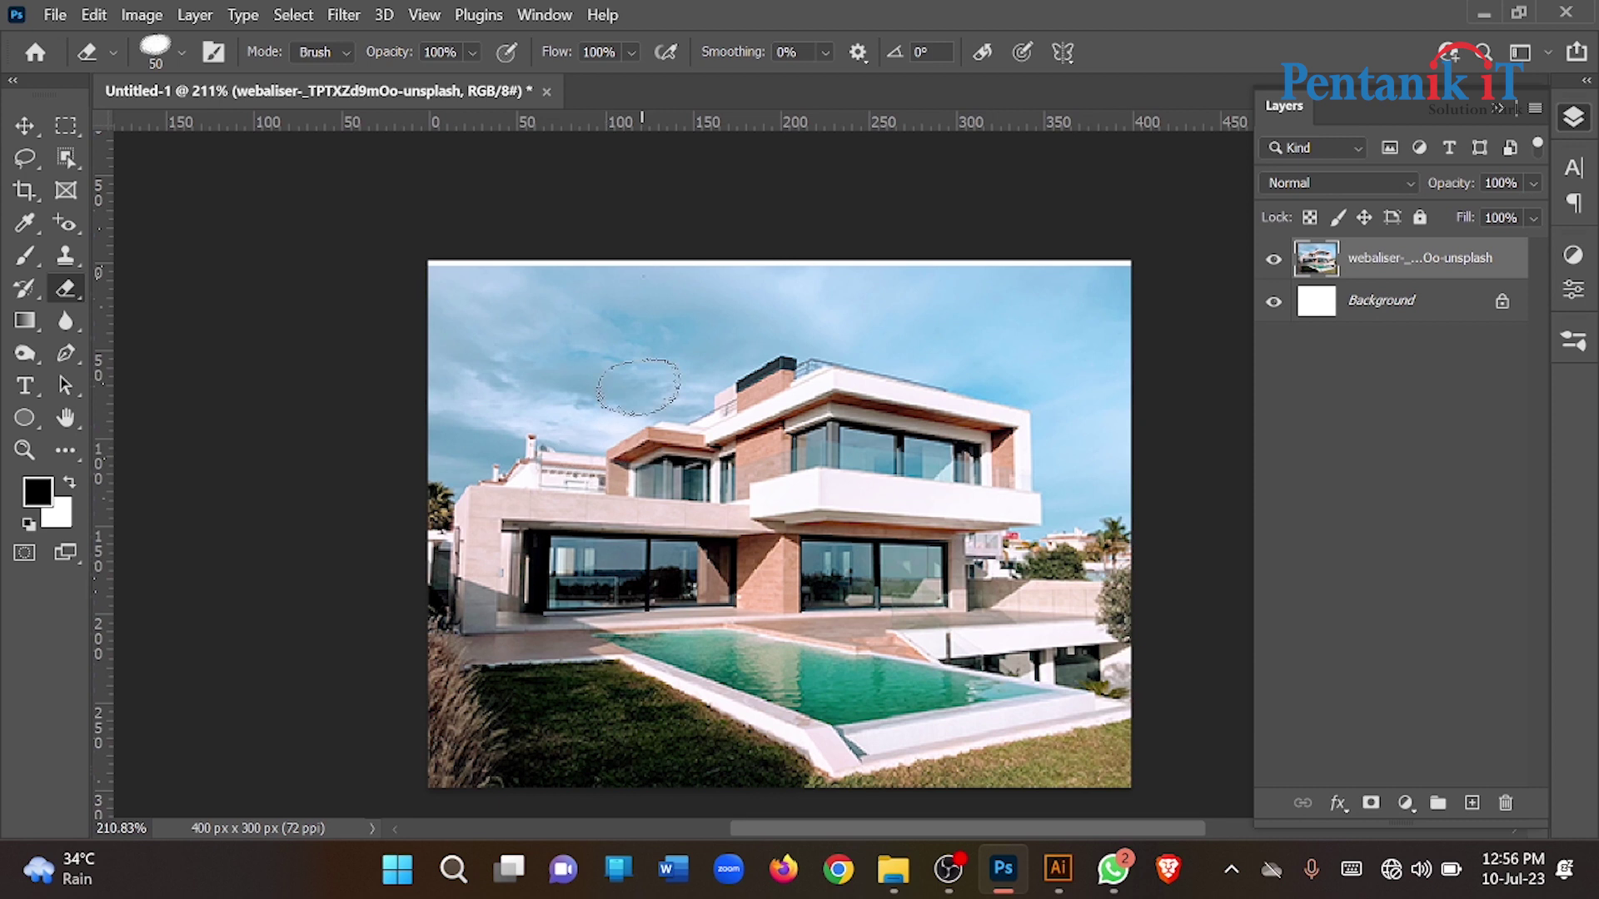
Erase two curved arcs across the house photo, then switch to the standard Brush and its presets
mouse_move(762, 275)
mouse_down()
mouse_move(732, 379)
mouse_move(437, 567)
mouse_up()
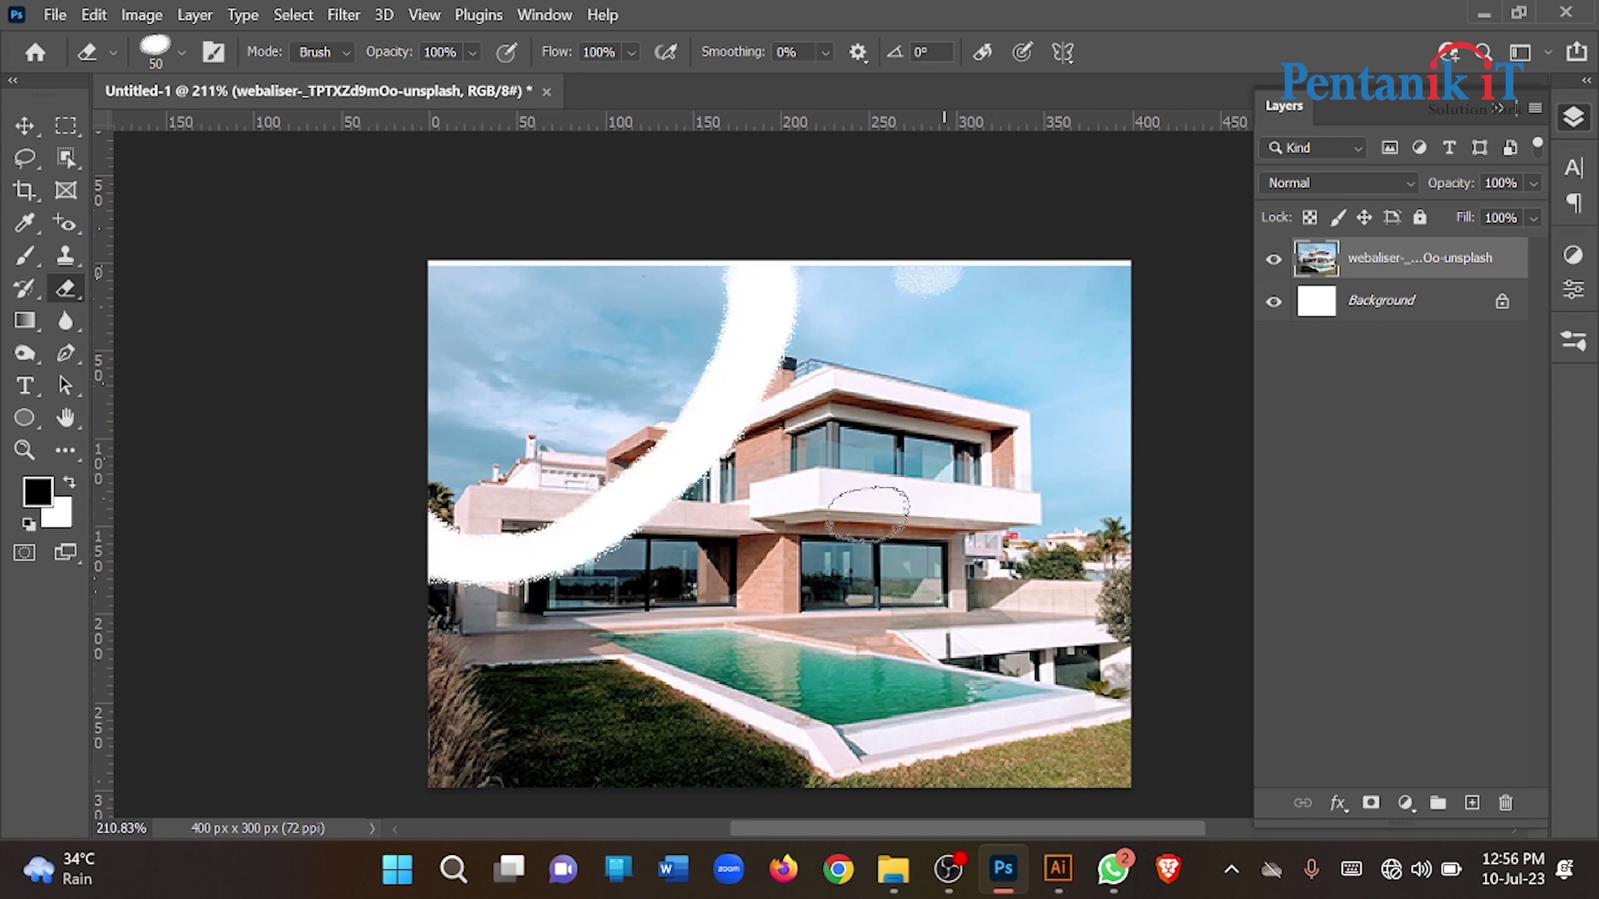
drag(941, 275, 674, 596)
click(25, 256)
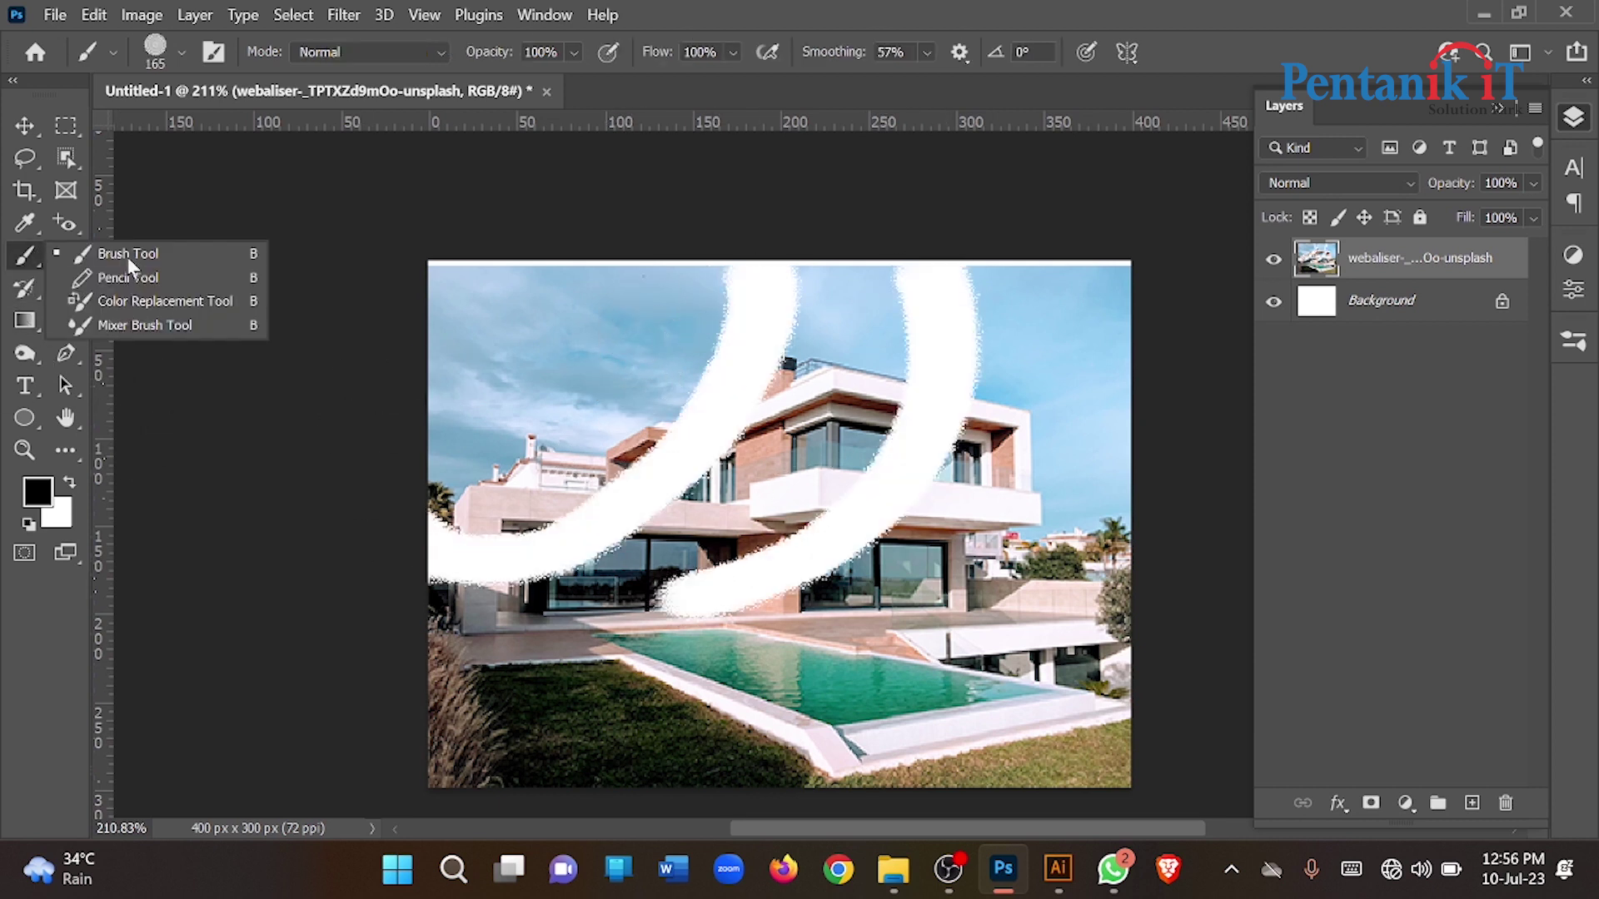
click(198, 261)
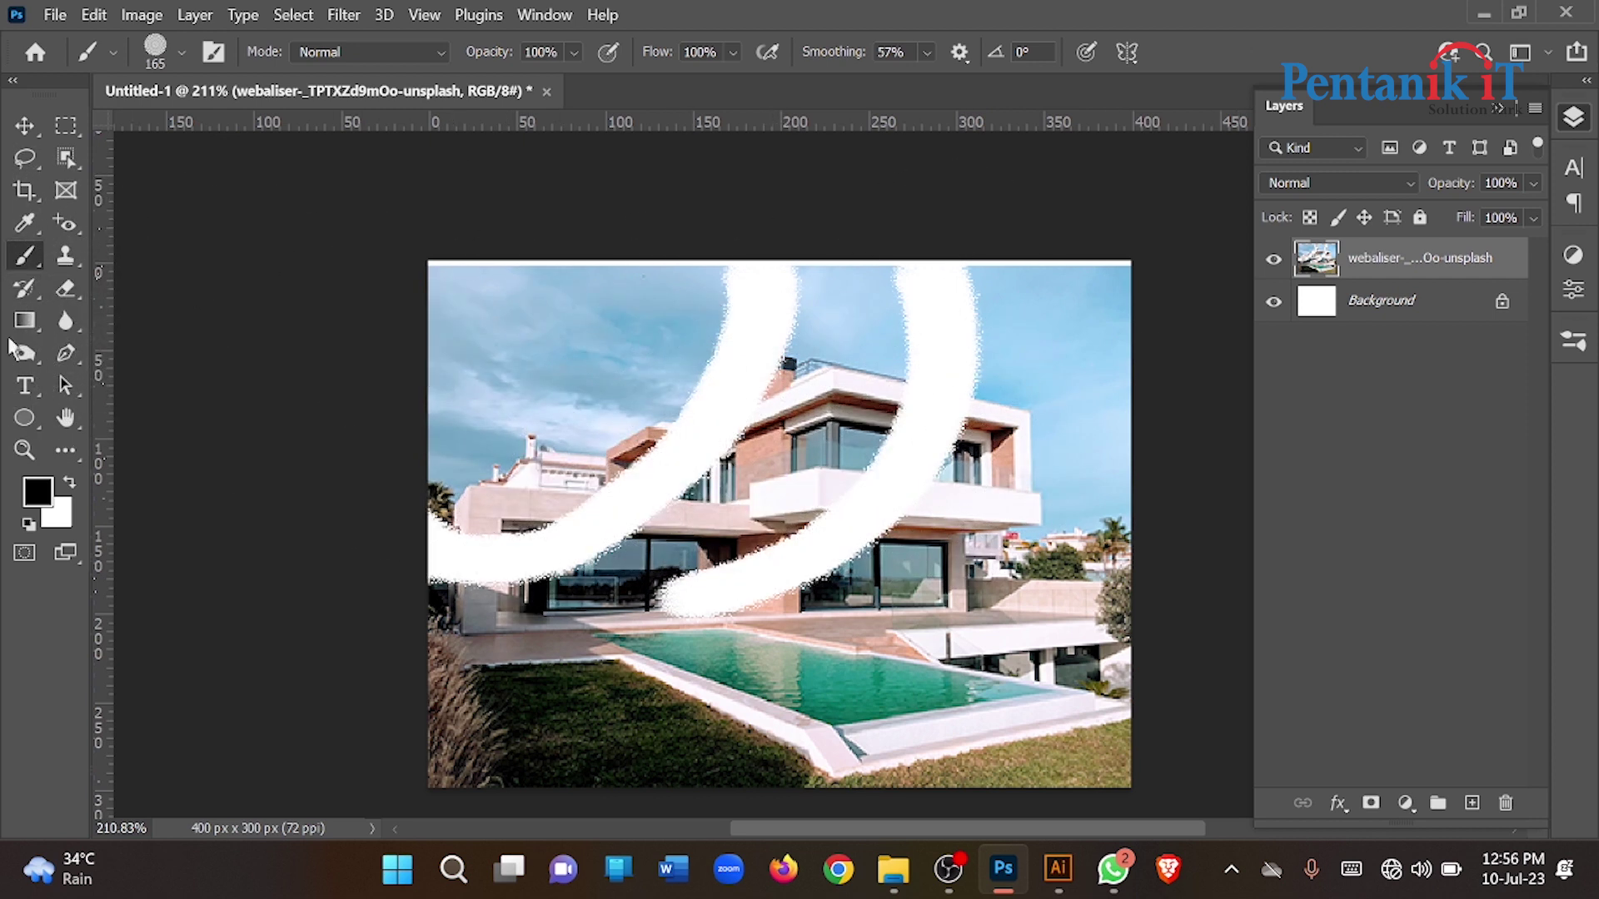
click(1573, 340)
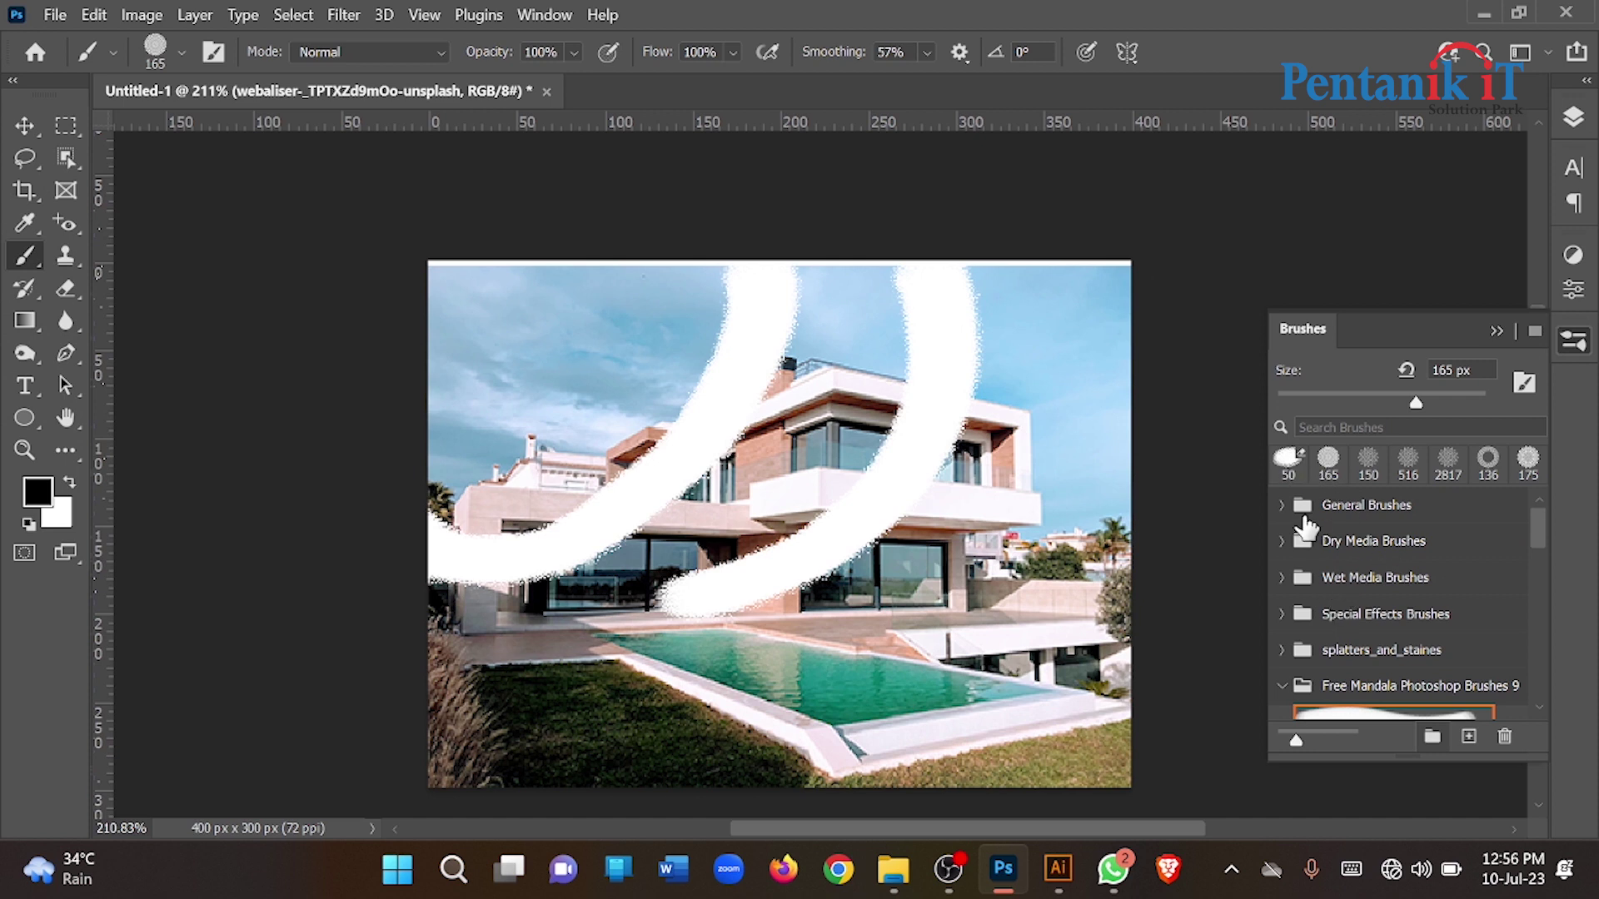
Set up the standard Eraser with the Soft Round preset from General Brushes
click(1282, 505)
click(1367, 551)
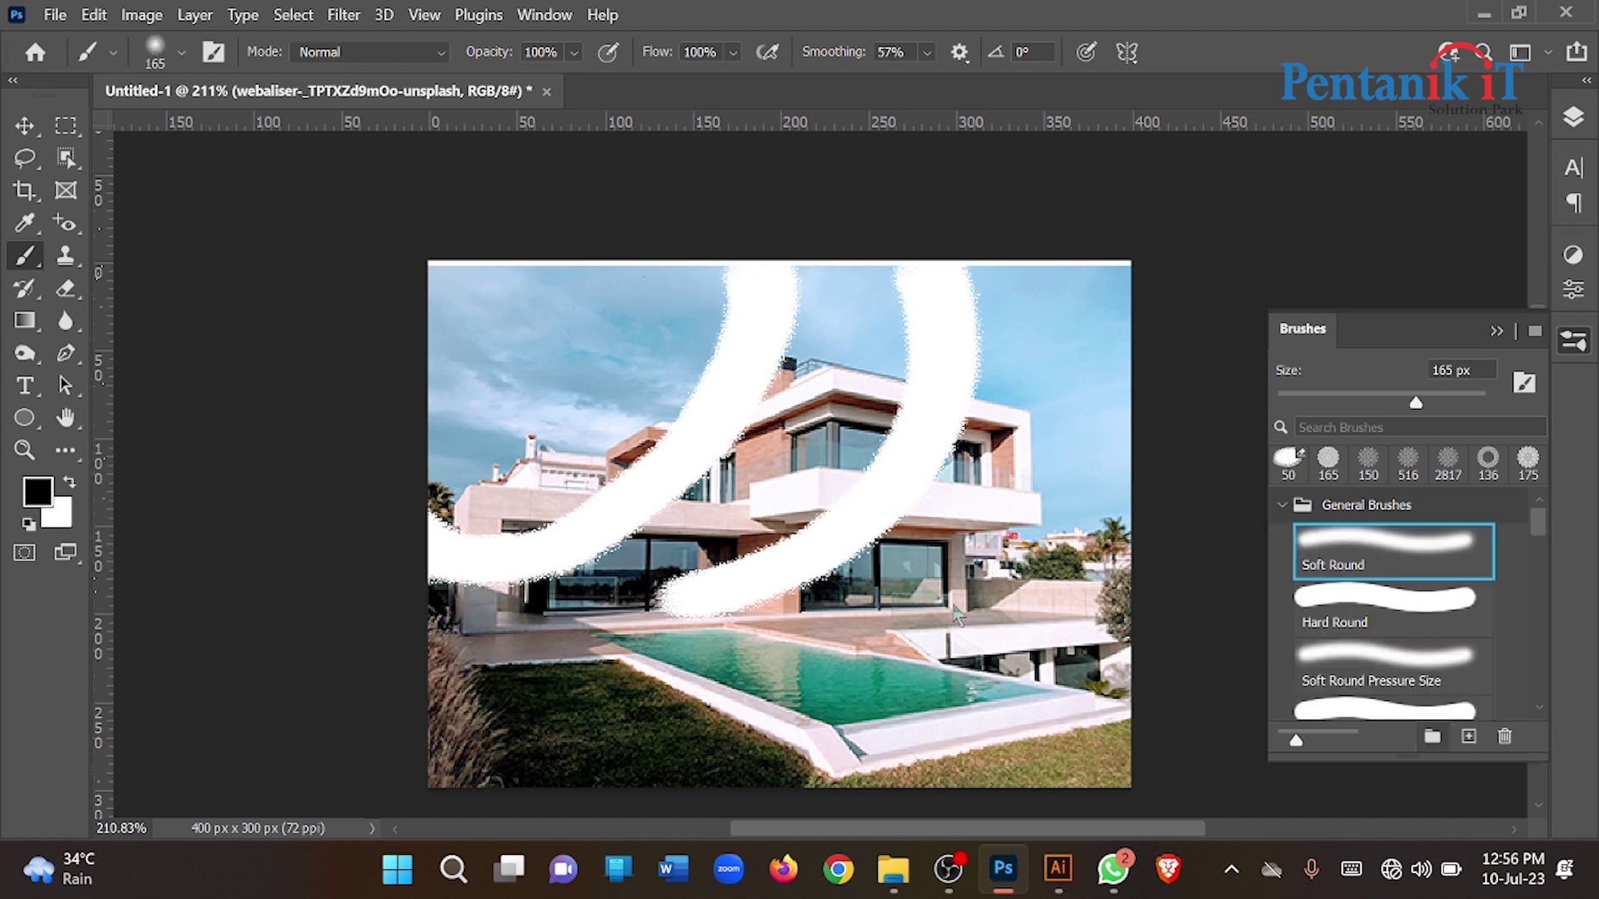
click(67, 258)
click(81, 289)
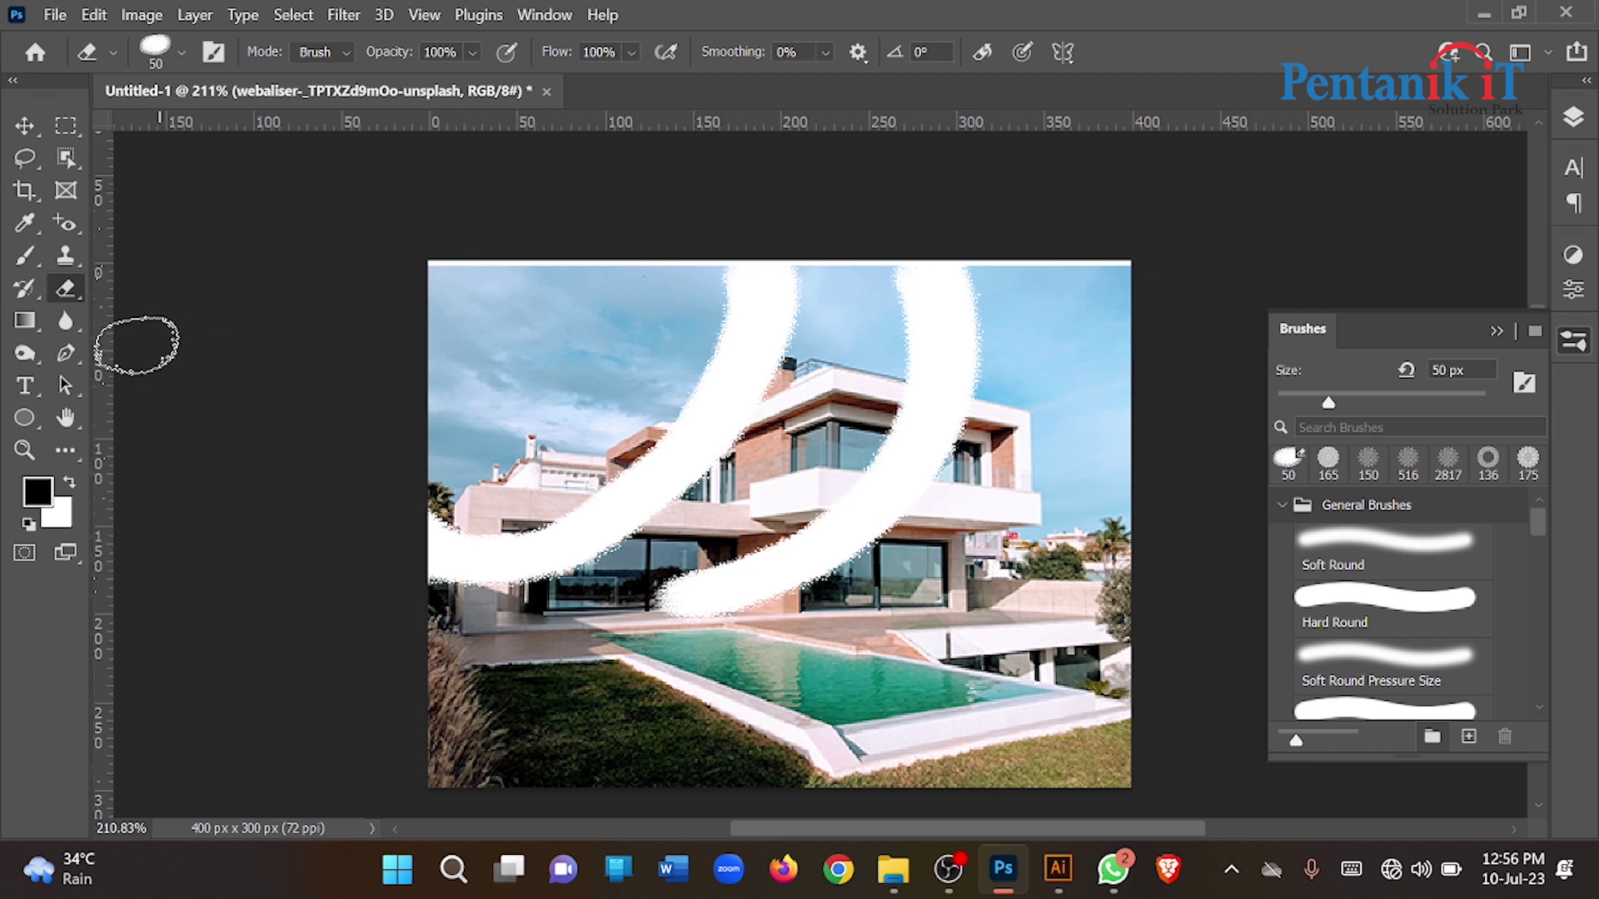
right_click(67, 289)
click(124, 291)
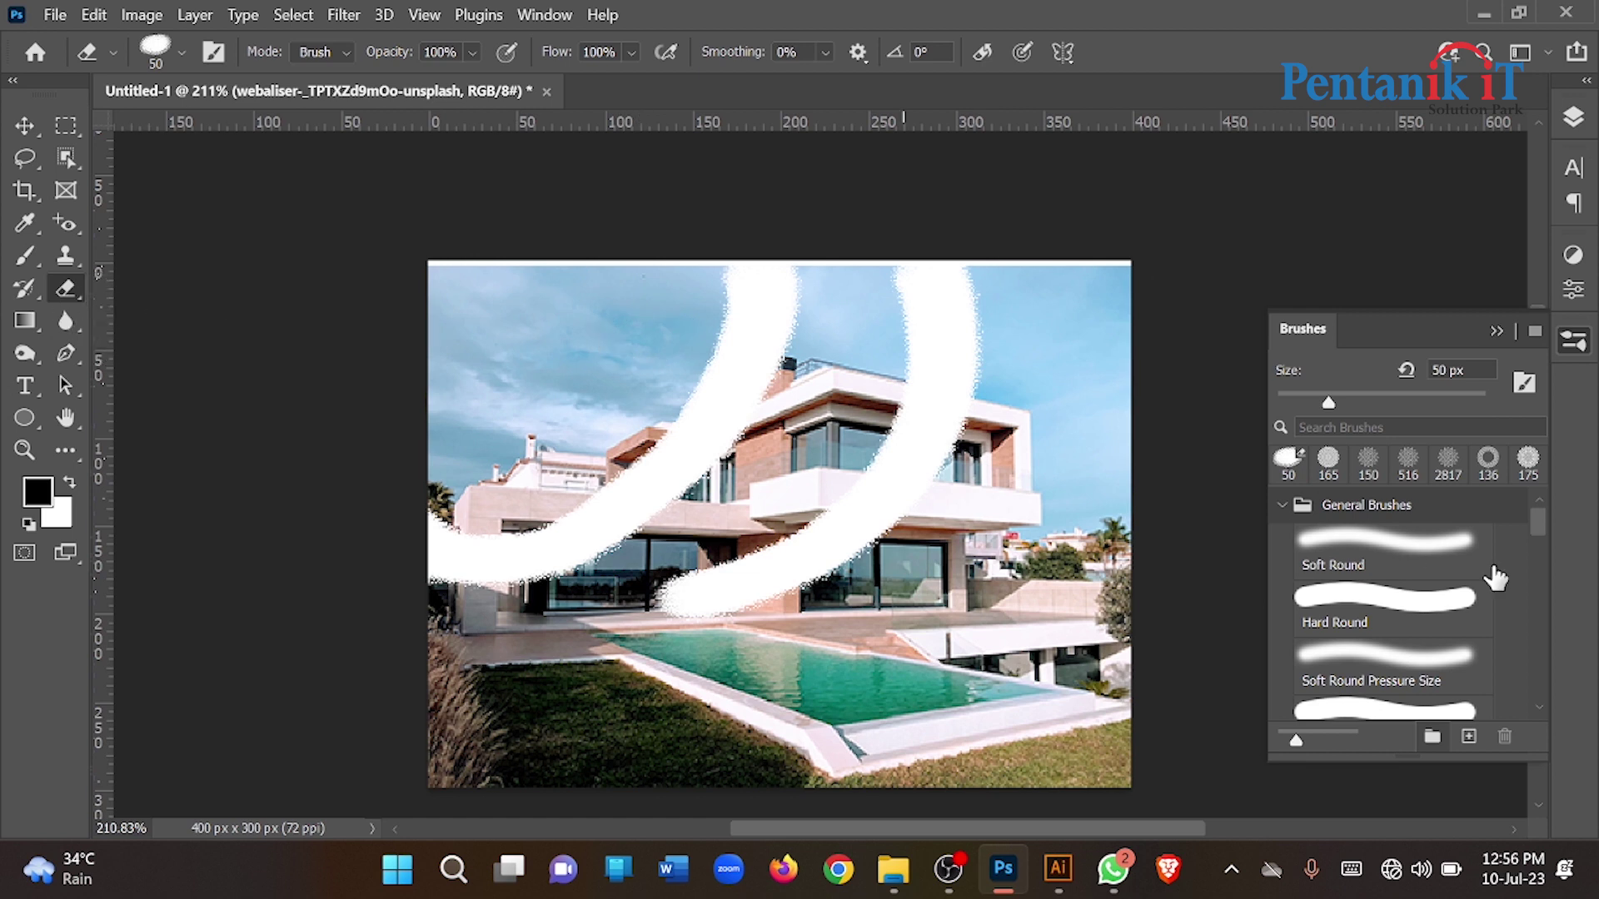
click(1382, 546)
Erase large soft patches of the photo at about 74 px, then hide the photo layer
drag(554, 366, 640, 468)
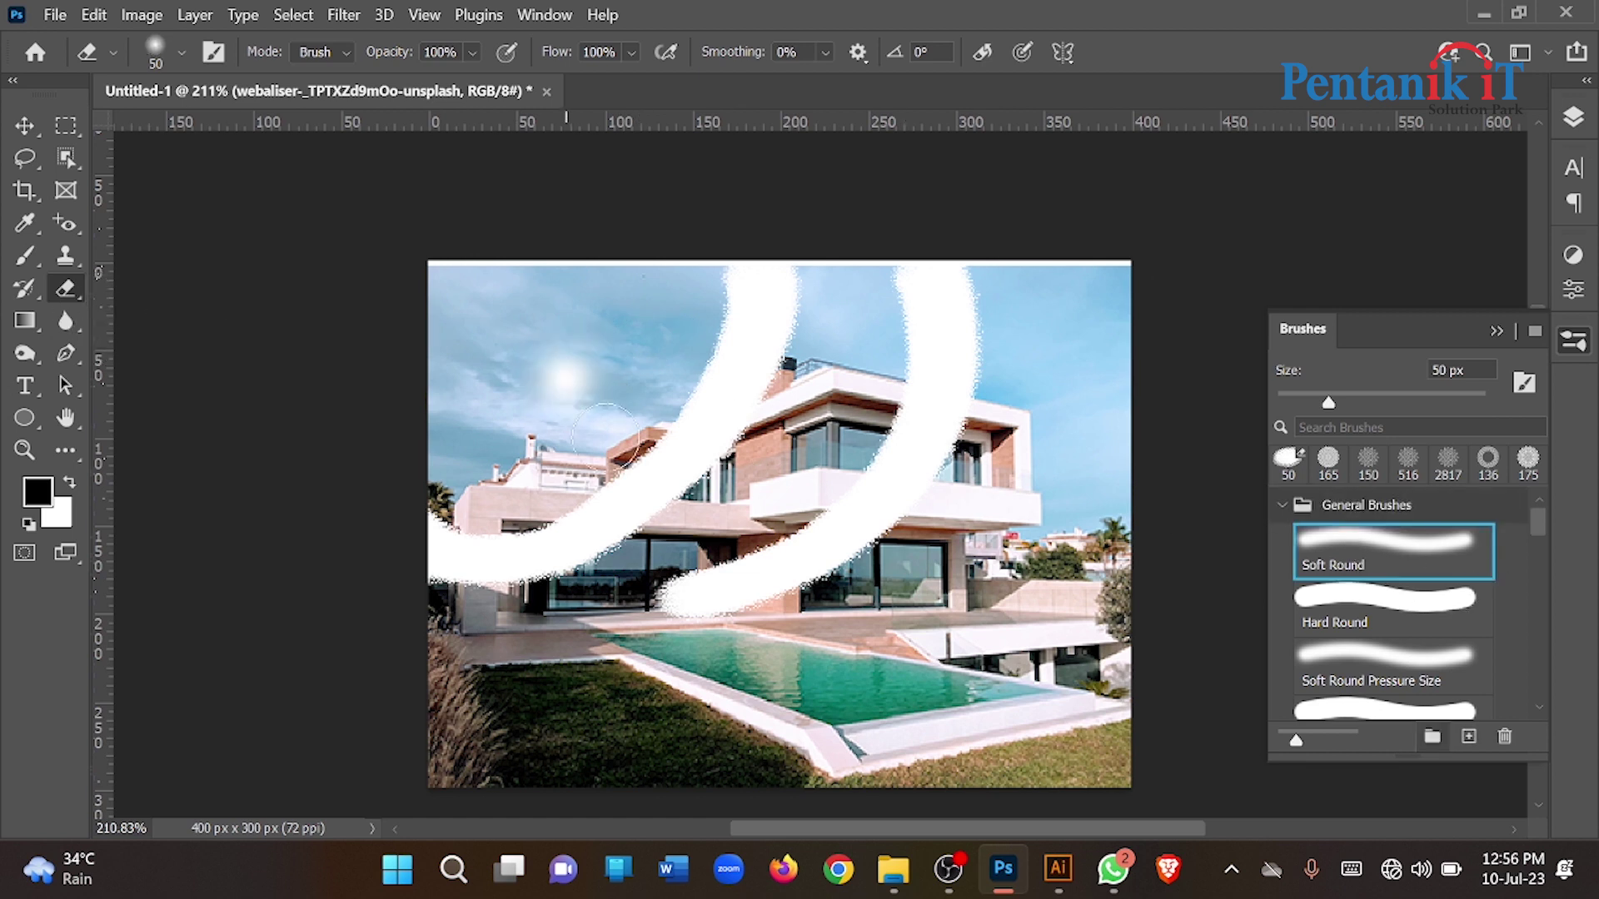
key(ctrl+z)
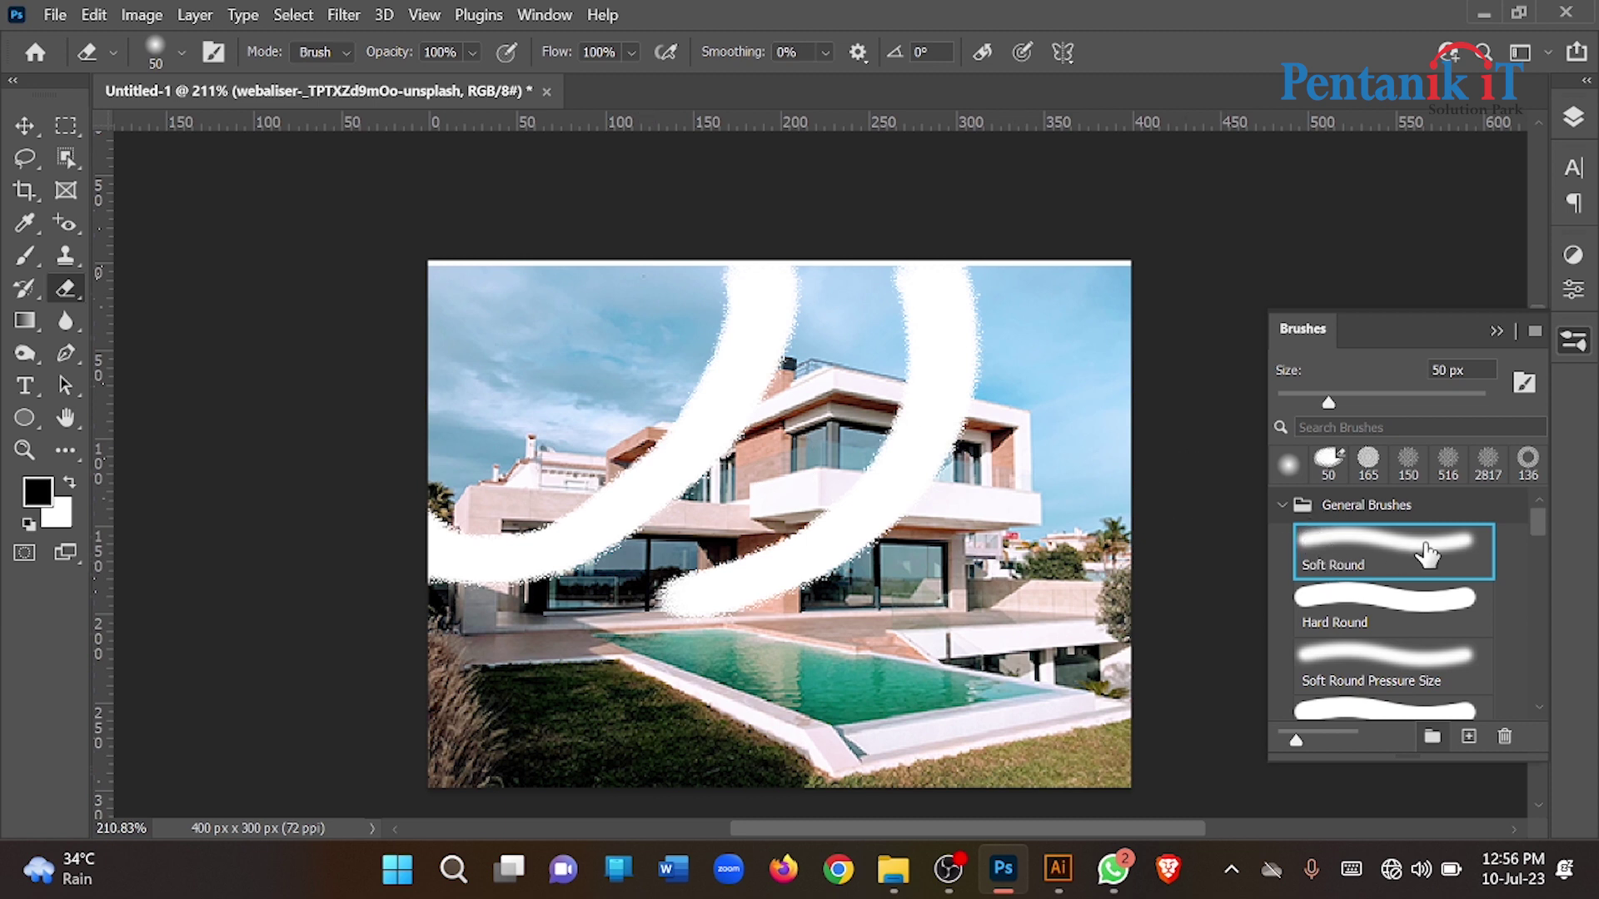
click(1420, 564)
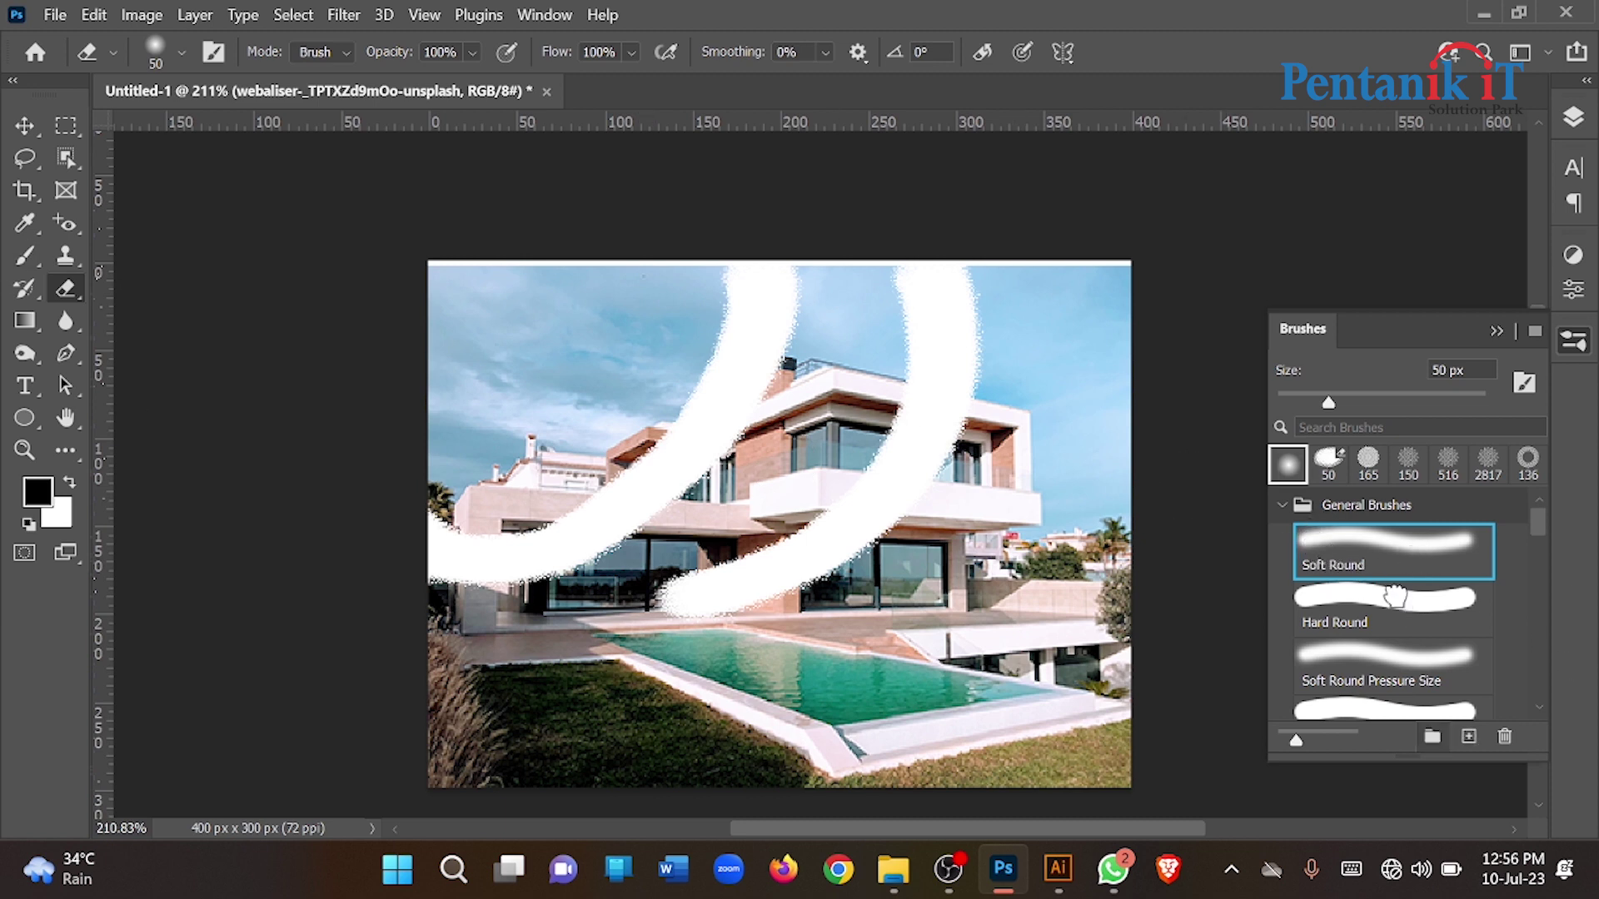
drag(756, 393, 776, 393)
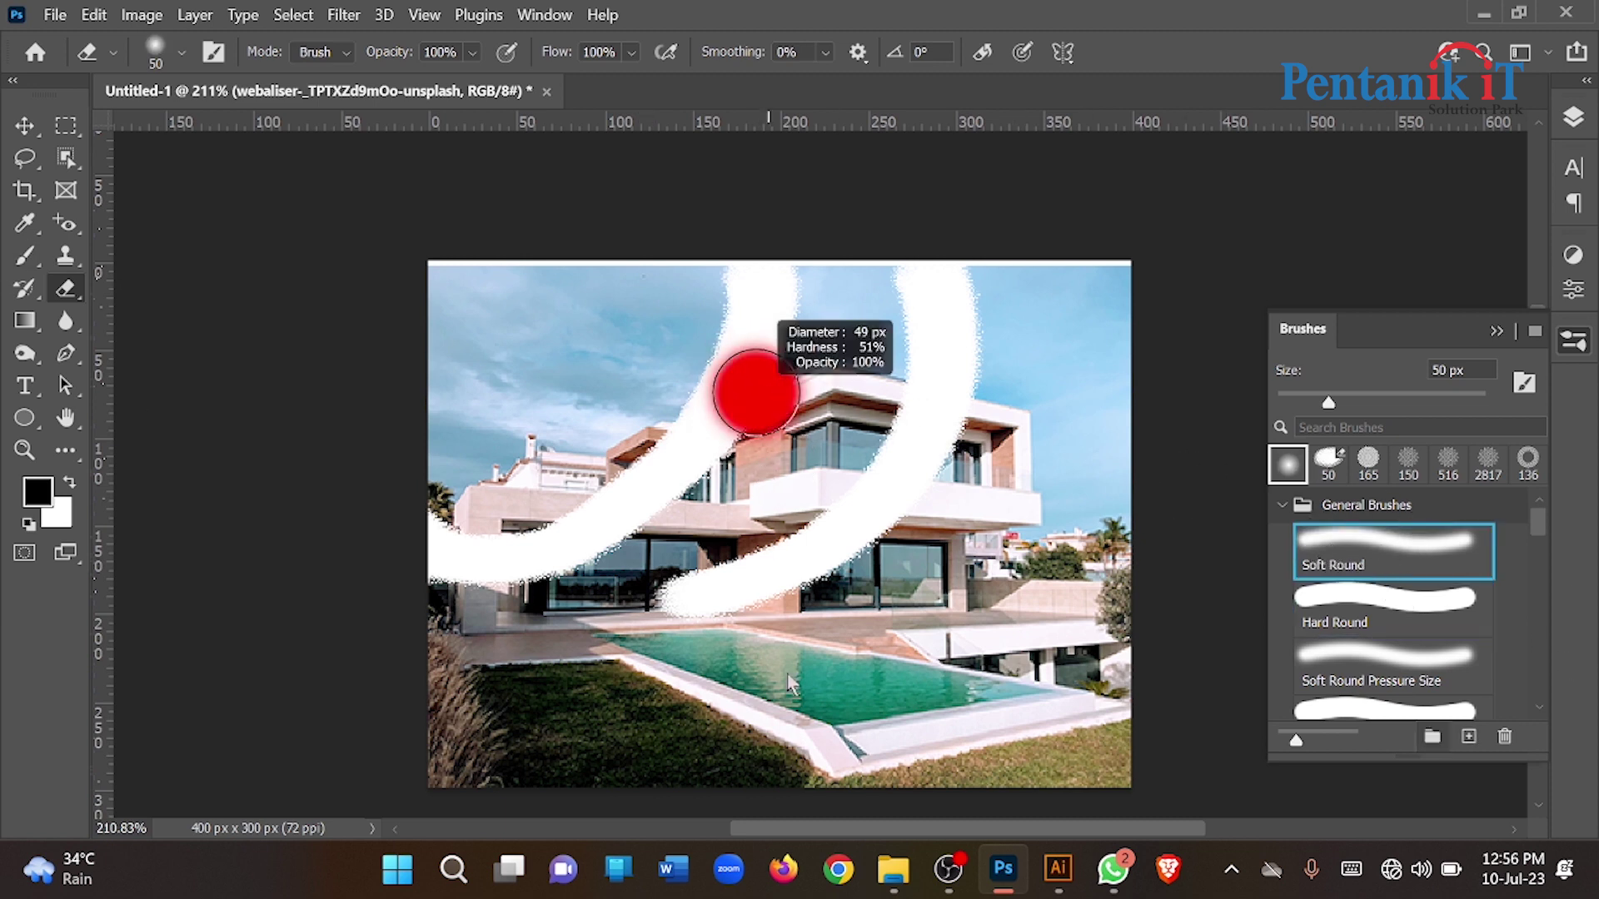
mouse_move(687, 284)
mouse_down()
mouse_move(500, 517)
mouse_move(474, 267)
mouse_move(453, 311)
mouse_move(922, 500)
mouse_move(824, 358)
mouse_up()
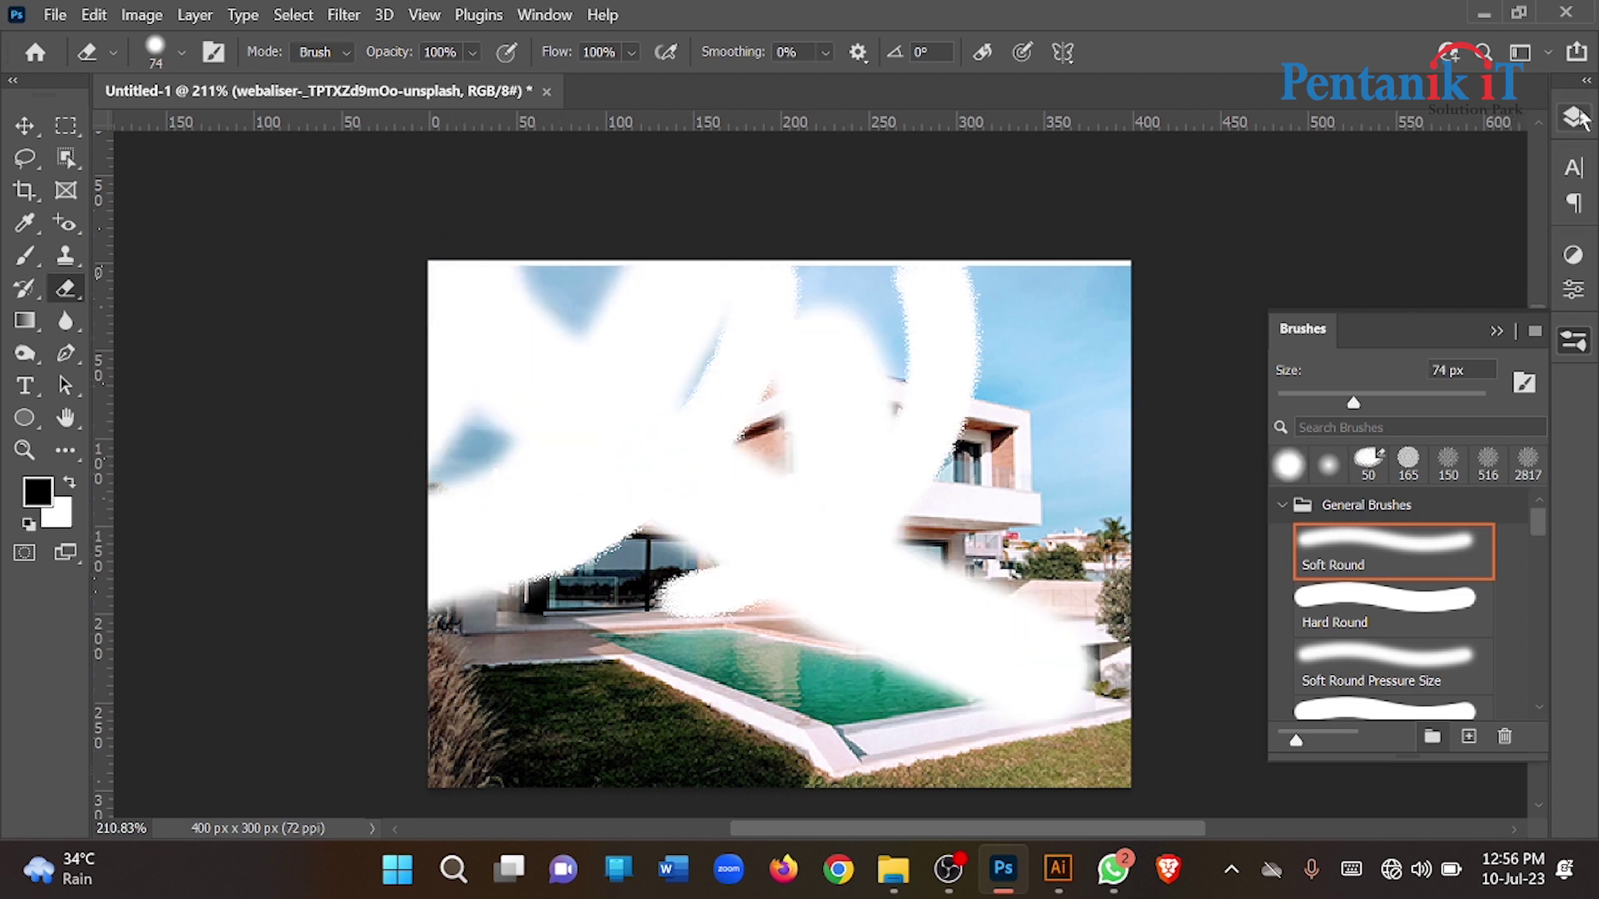
click(1573, 118)
click(1273, 259)
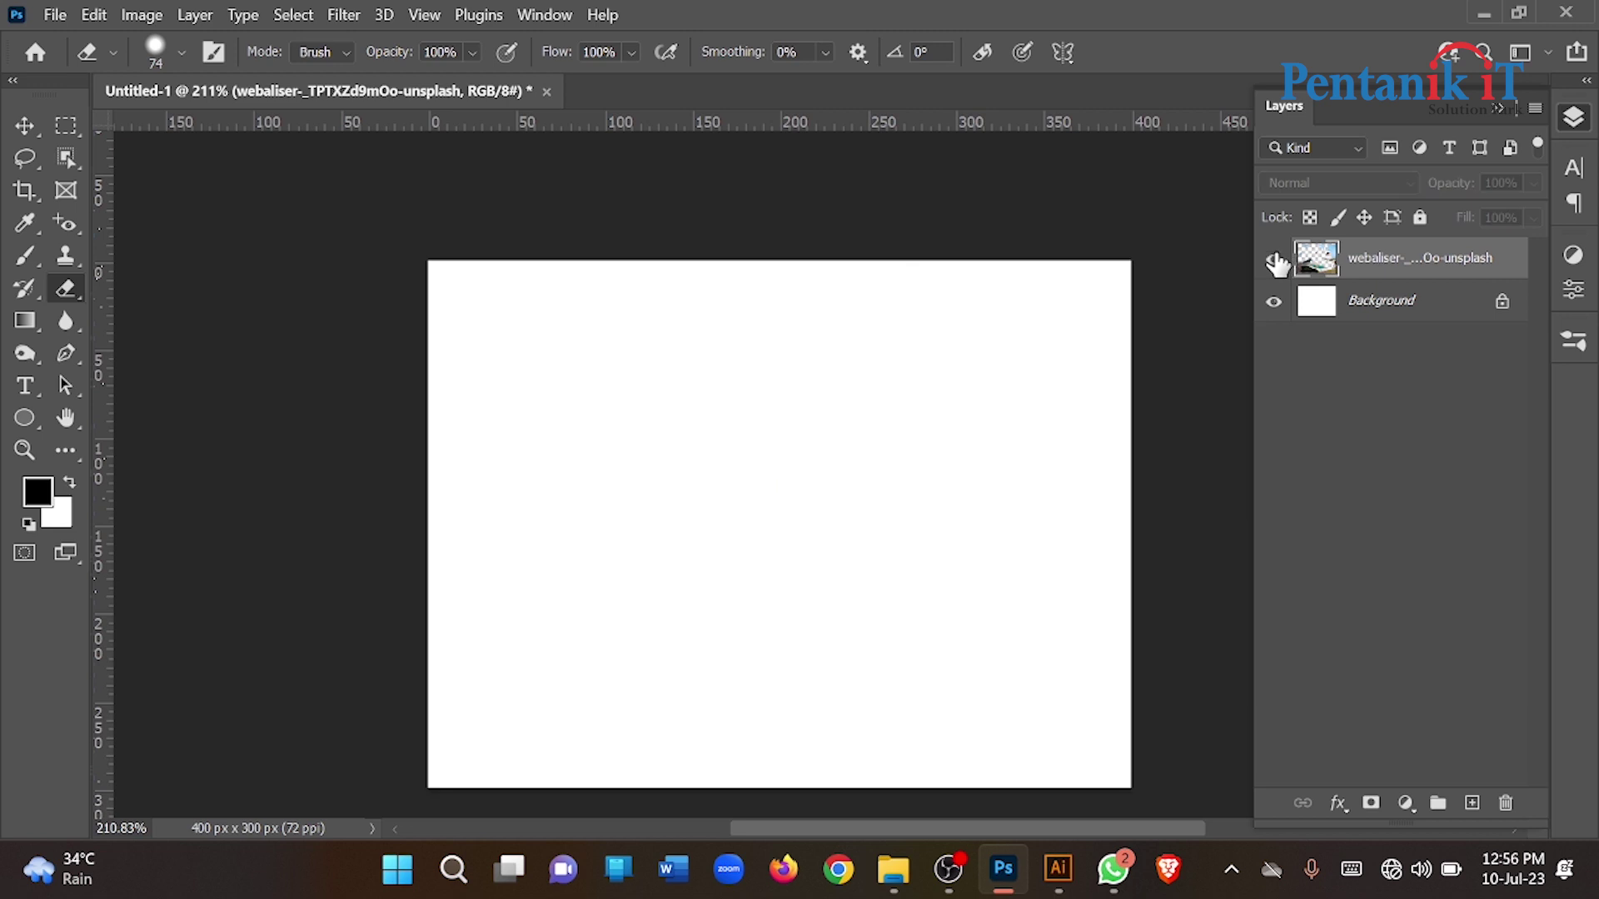
Undo the eraser strokes, try a few more erase strokes, and undo those too
key(ctrl+z)
key(ctrl+z)
key(ctrl+z)
key(ctrl+z)
key(ctrl+z)
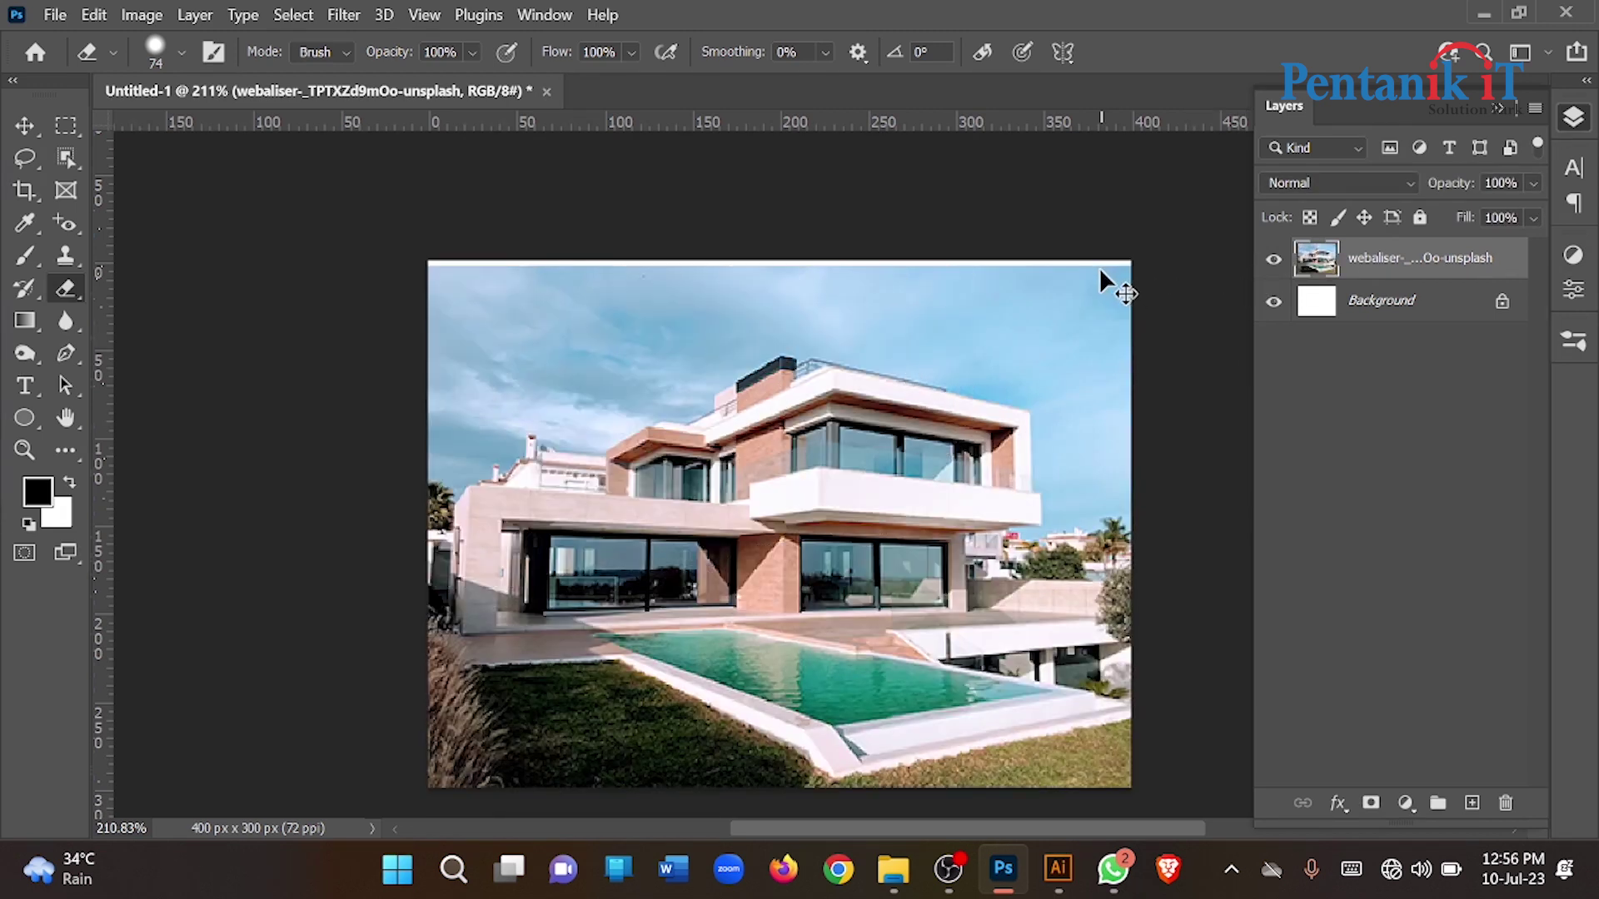
drag(813, 254, 874, 787)
key(ctrl+z)
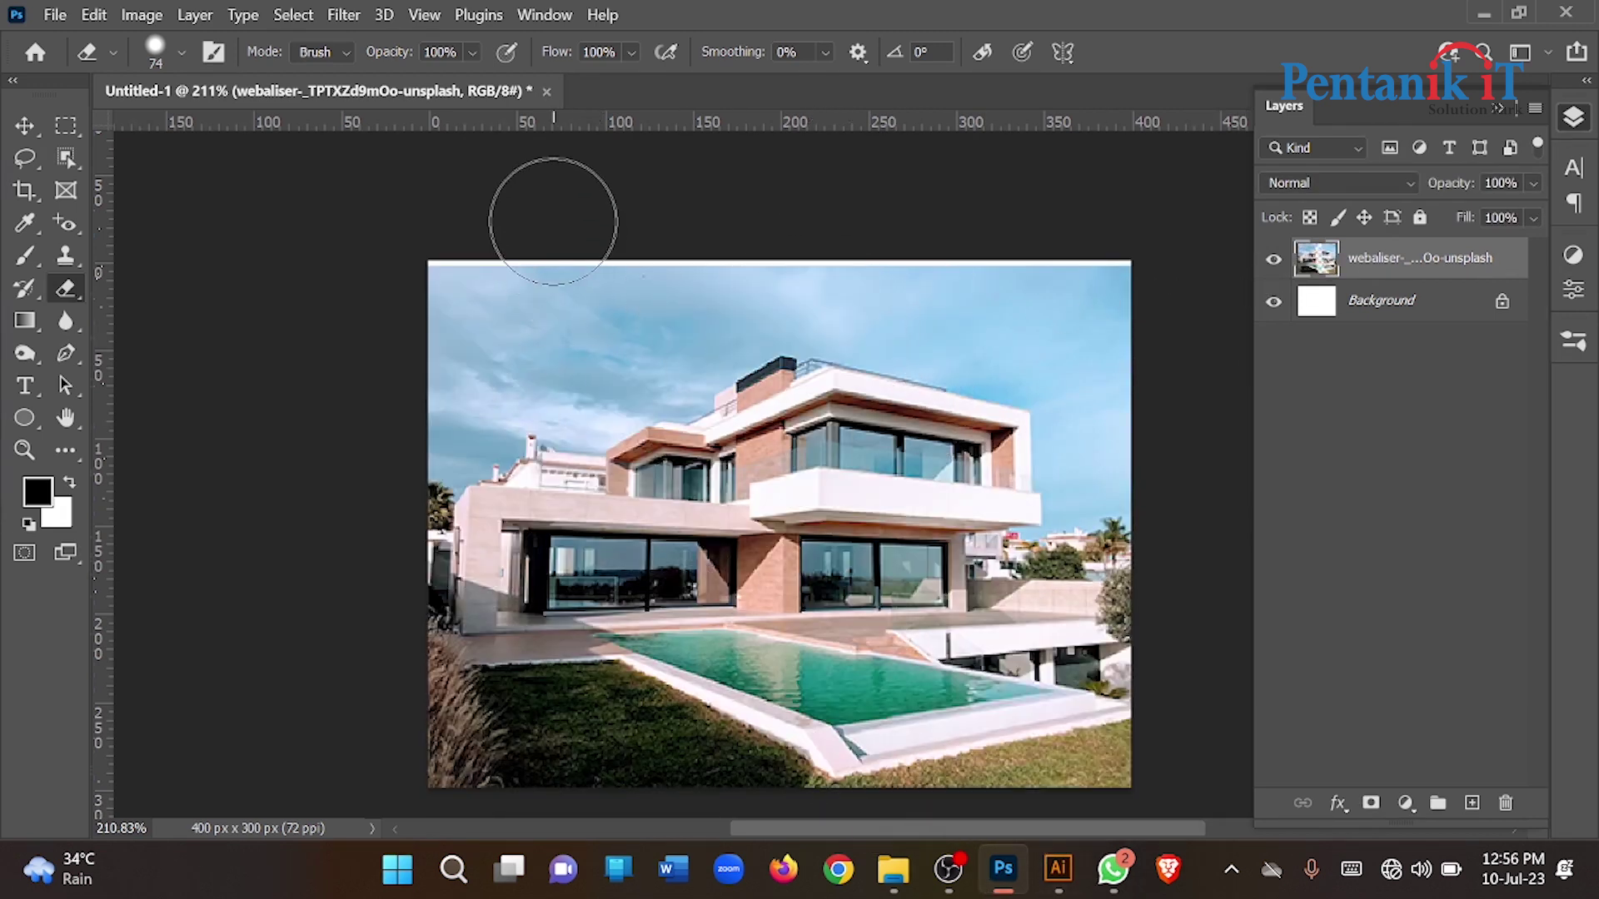
drag(553, 223, 387, 517)
mouse_move(832, 279)
mouse_down()
mouse_move(1223, 679)
mouse_move(367, 696)
mouse_up()
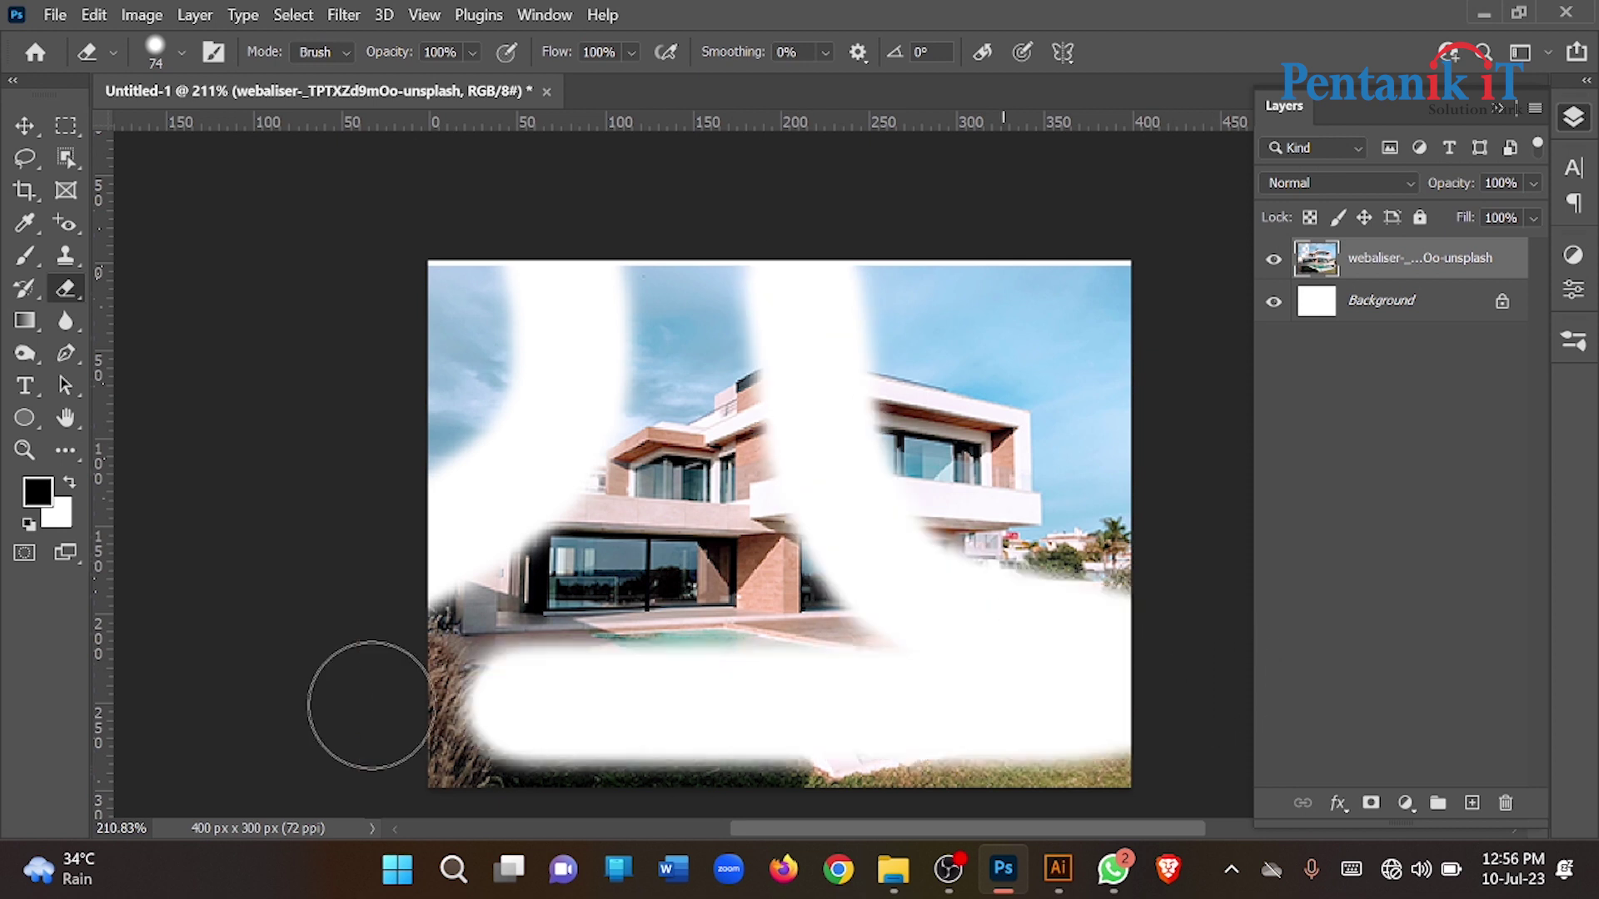
key(ctrl+z)
key(ctrl+z)
key(ctrl+z)
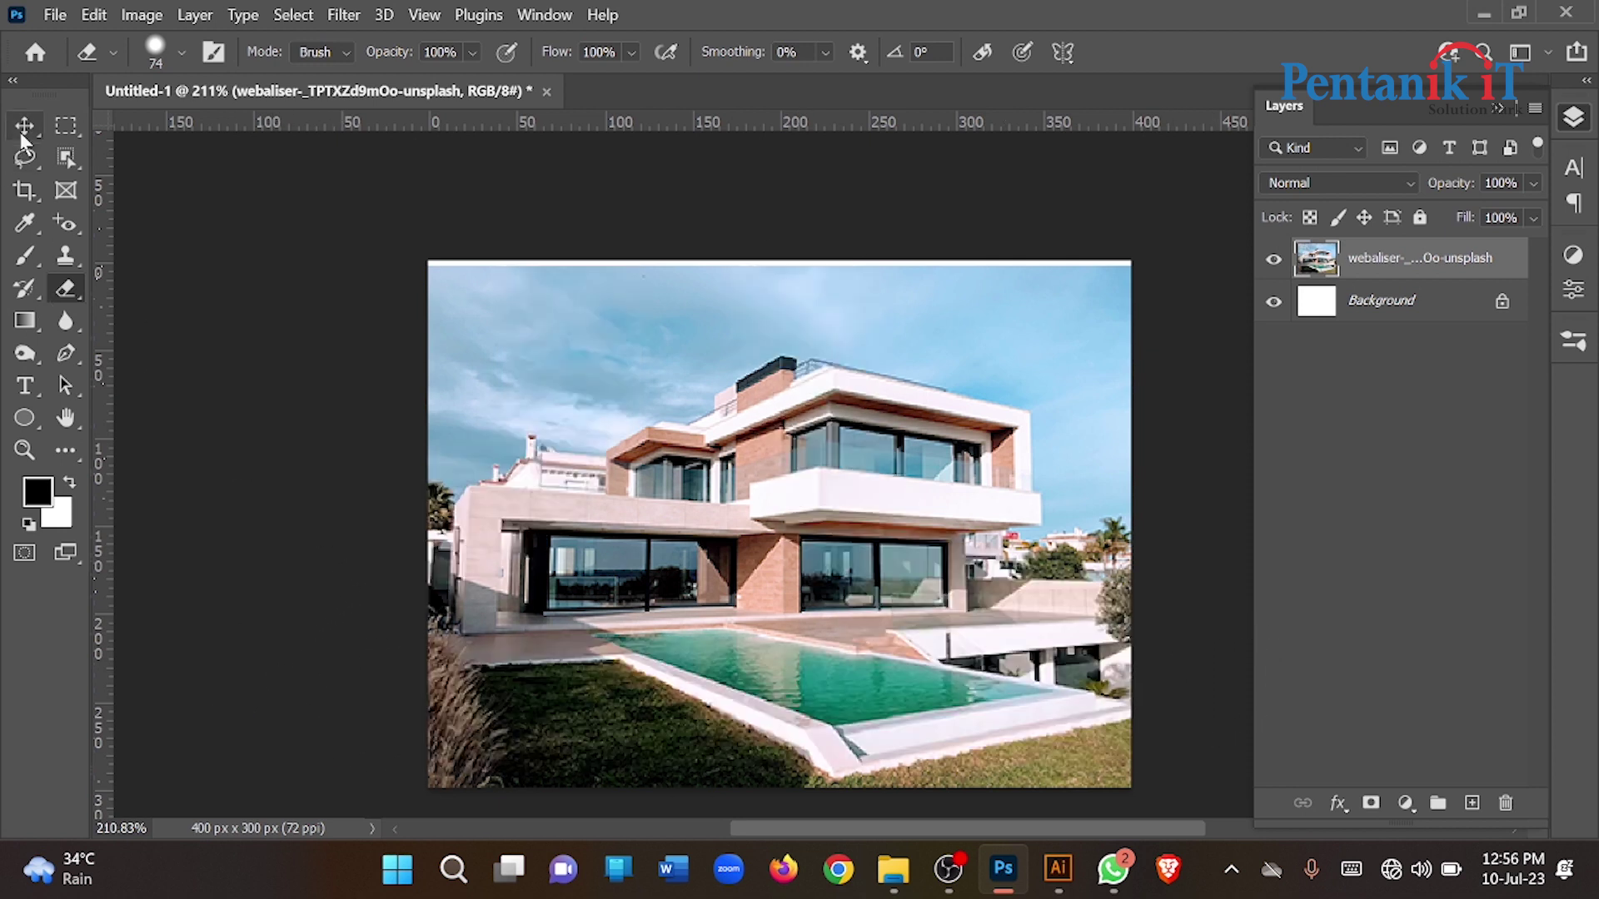
Nudge the photo slightly with the Move tool, then delete the photo layer
click(24, 125)
mouse_move(661, 477)
mouse_down()
mouse_move(691, 466)
mouse_move(635, 491)
mouse_up()
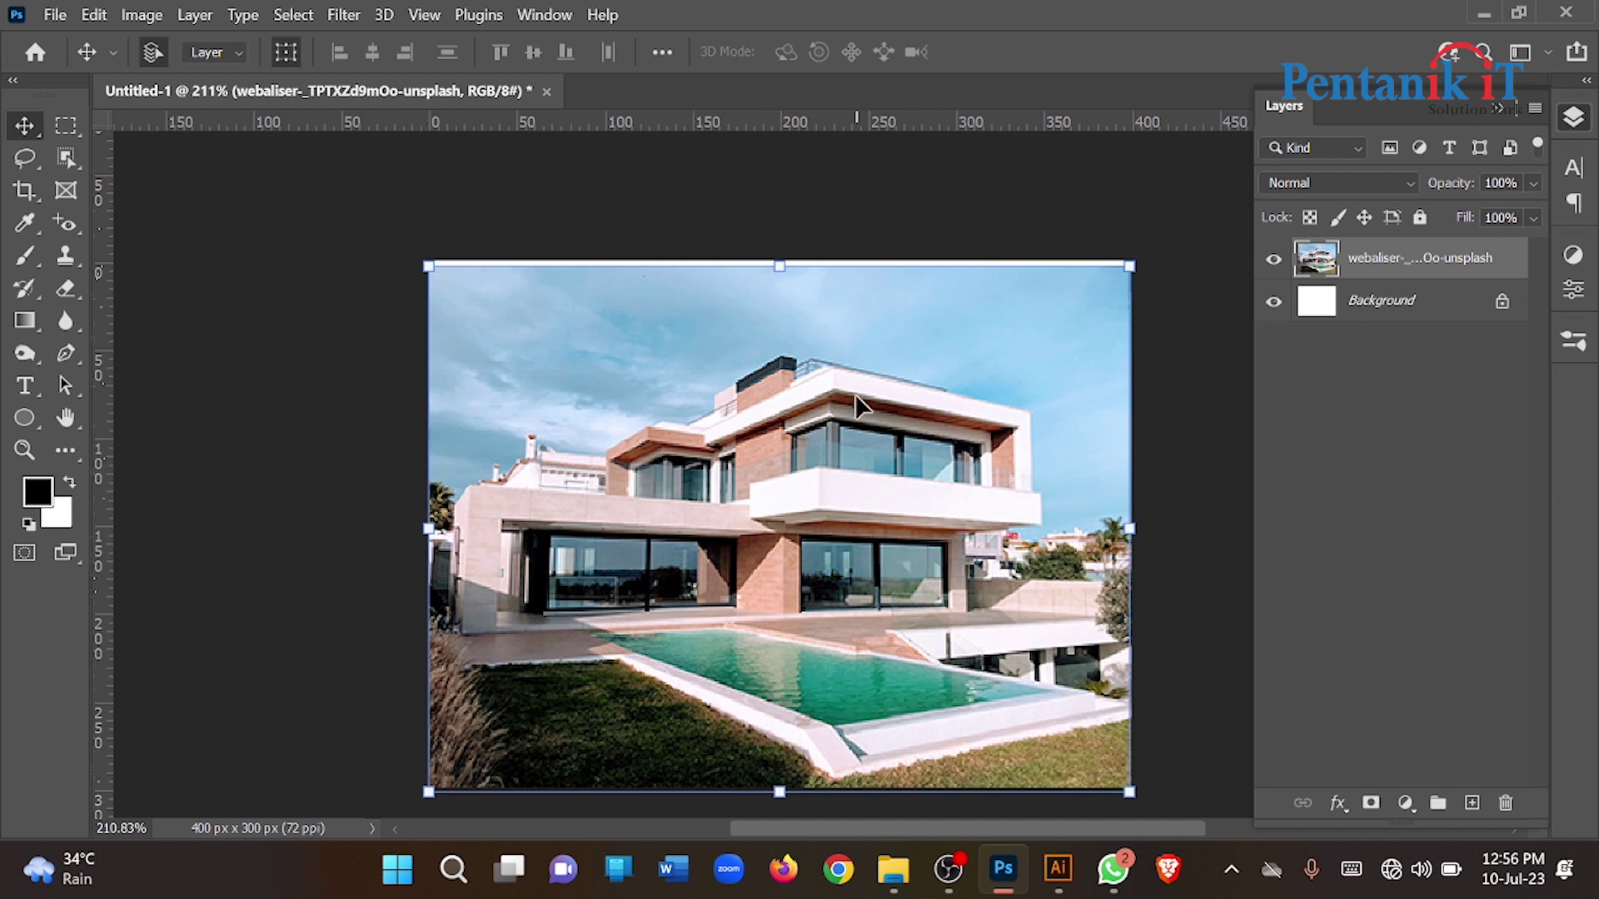
key(Delete)
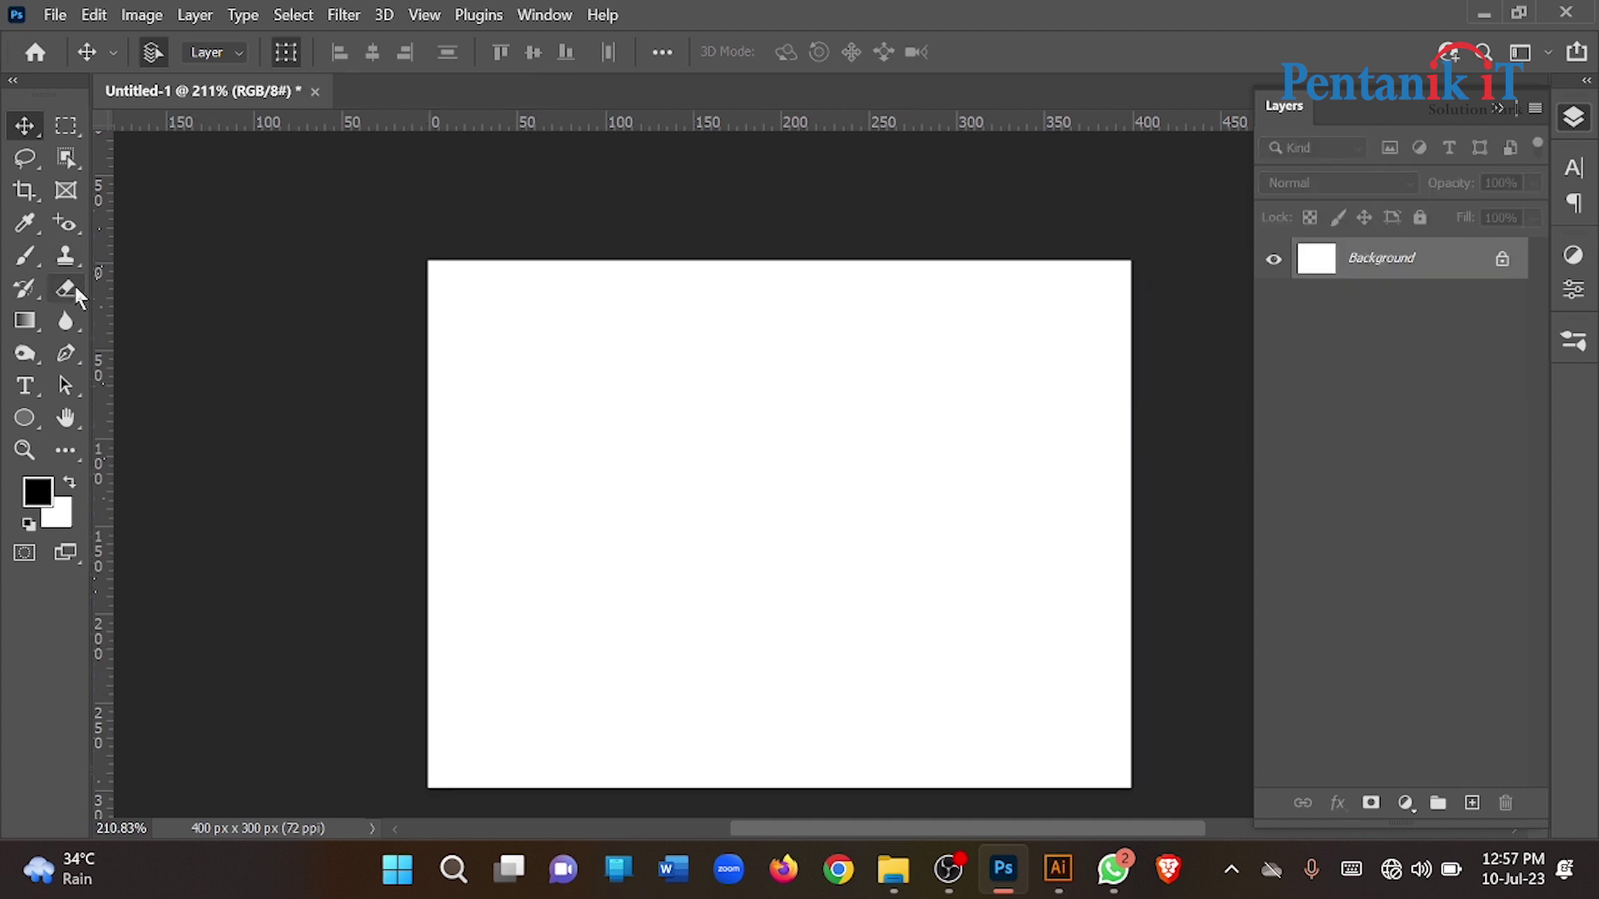
click(73, 282)
Choose the Background Eraser, restore the deleted photo layer, and undo a test sky stroke
click(152, 313)
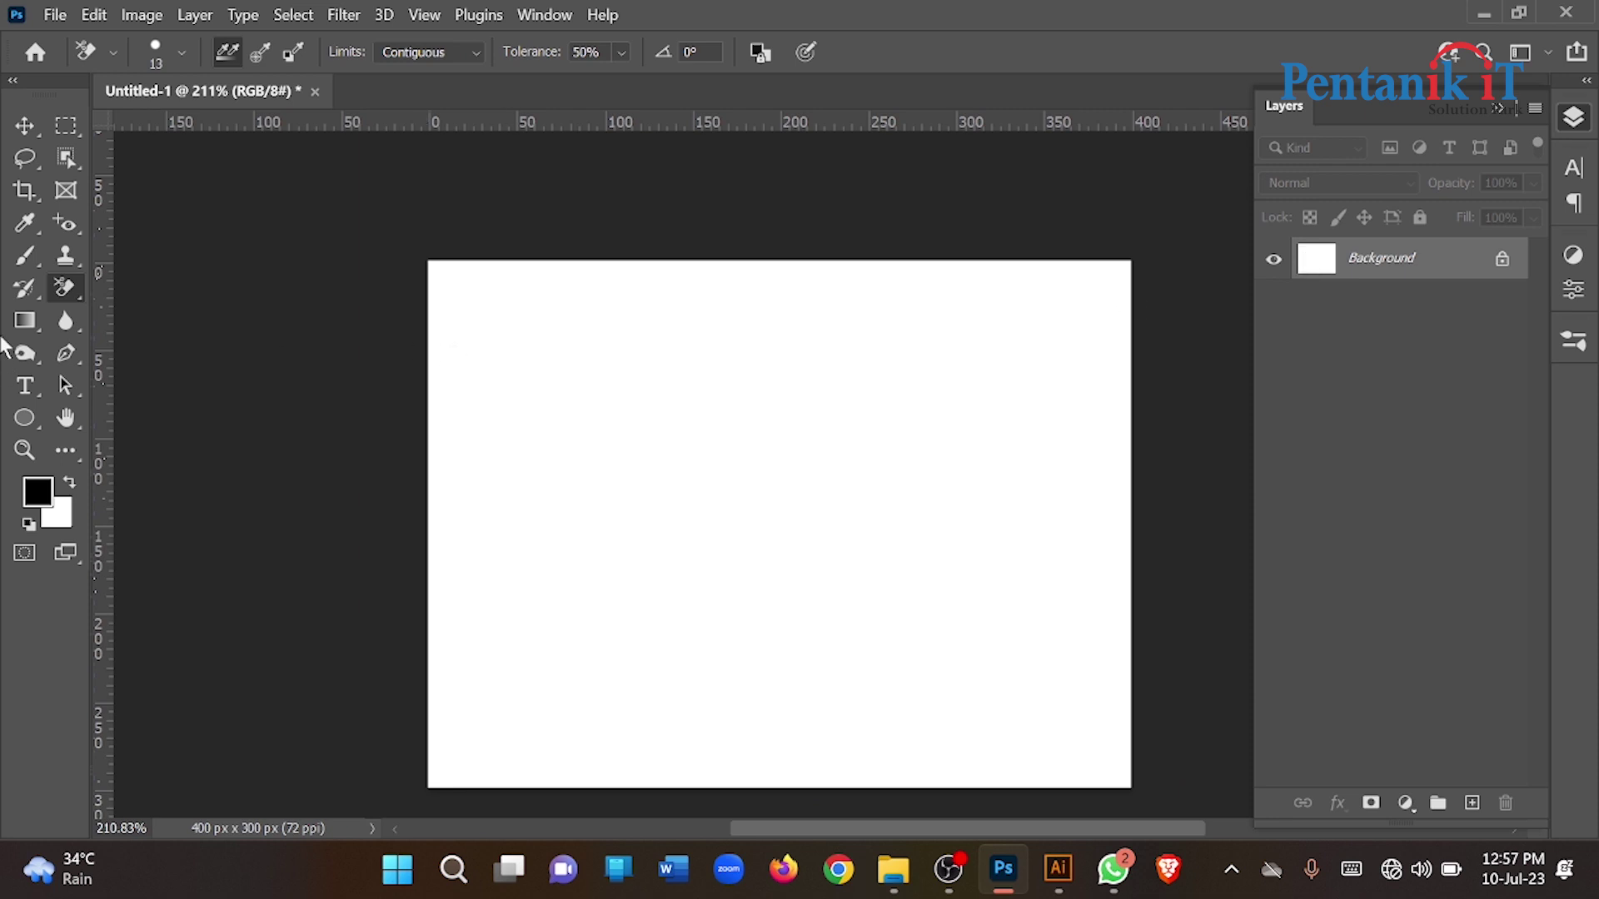
key(ctrl+z)
mouse_move(626, 355)
mouse_down()
mouse_move(835, 317)
mouse_move(971, 339)
mouse_up()
key(ctrl+z)
scroll(971, 339, left, 2)
scroll(976, 337, up, 1)
scroll(971, 338, up, 2)
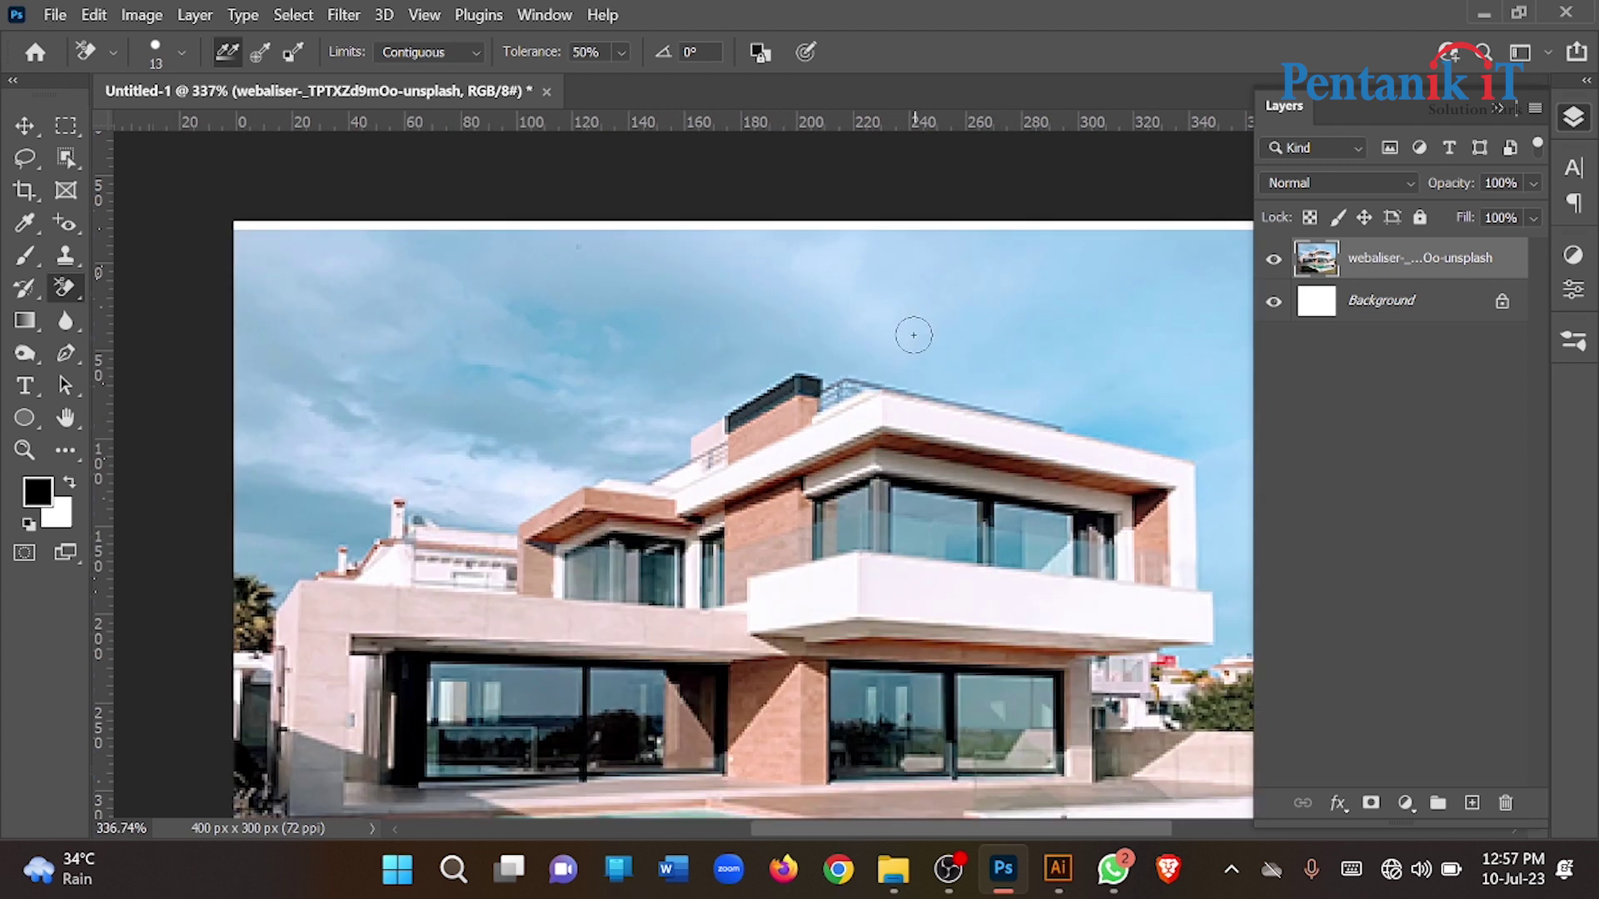
Erase the sky around the house and chimney, and the lower grass, to white
mouse_move(875, 302)
mouse_down()
mouse_move(358, 313)
mouse_move(257, 517)
mouse_up()
drag(483, 422, 333, 691)
mouse_move(488, 380)
mouse_down()
mouse_move(464, 358)
mouse_move(303, 464)
mouse_move(221, 571)
mouse_up()
drag(246, 219, 257, 457)
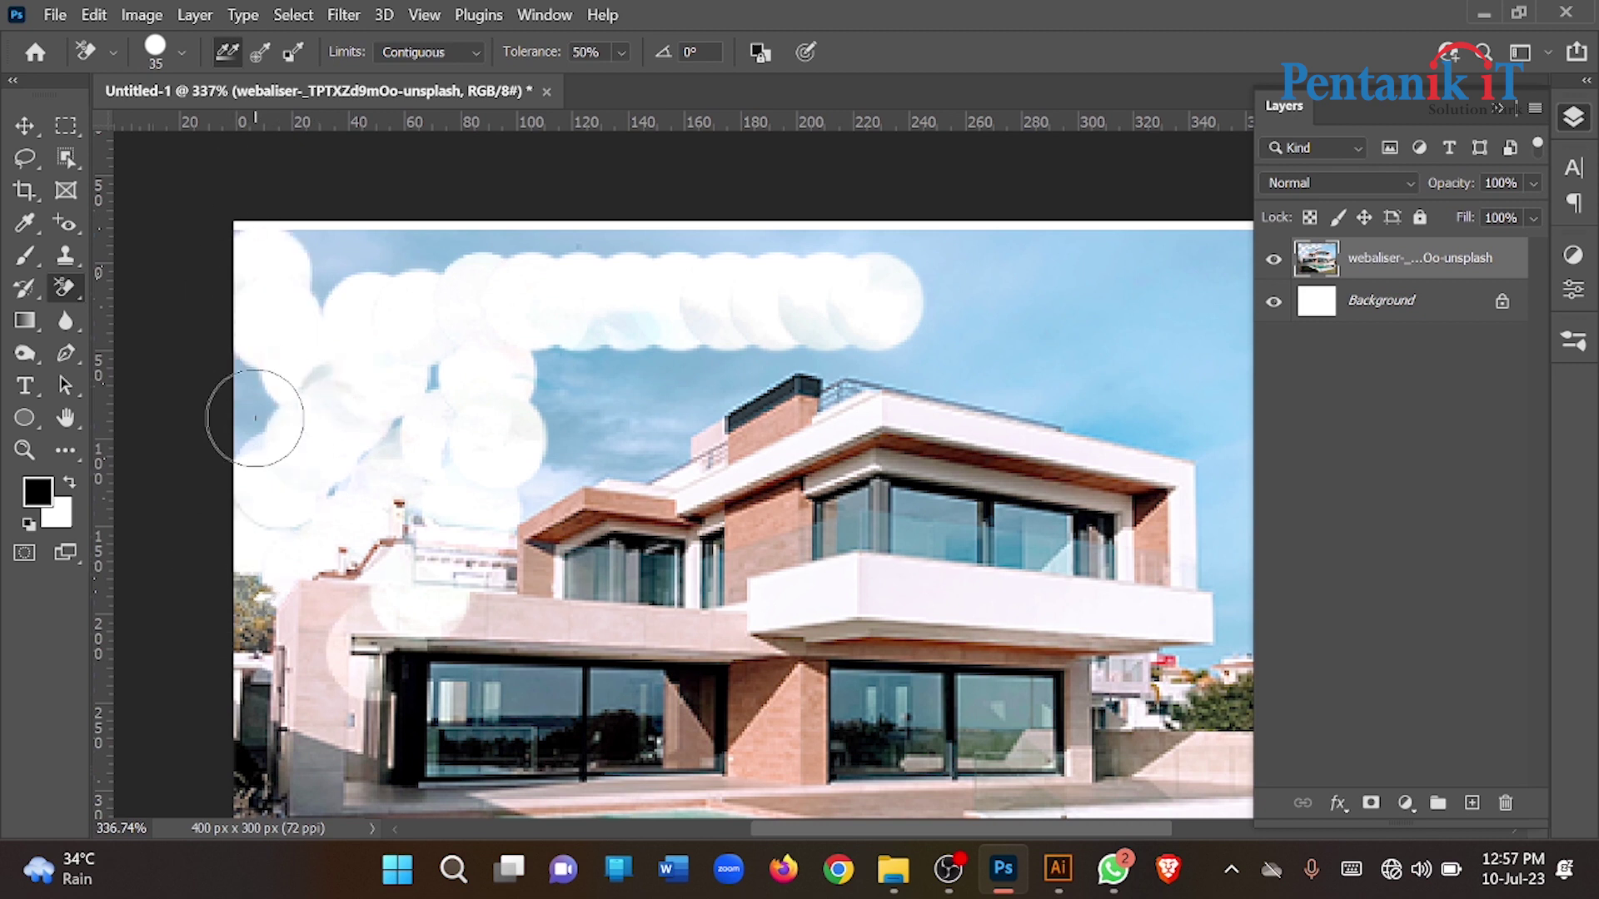
scroll(392, 464, down, 1)
drag(428, 439, 486, 472)
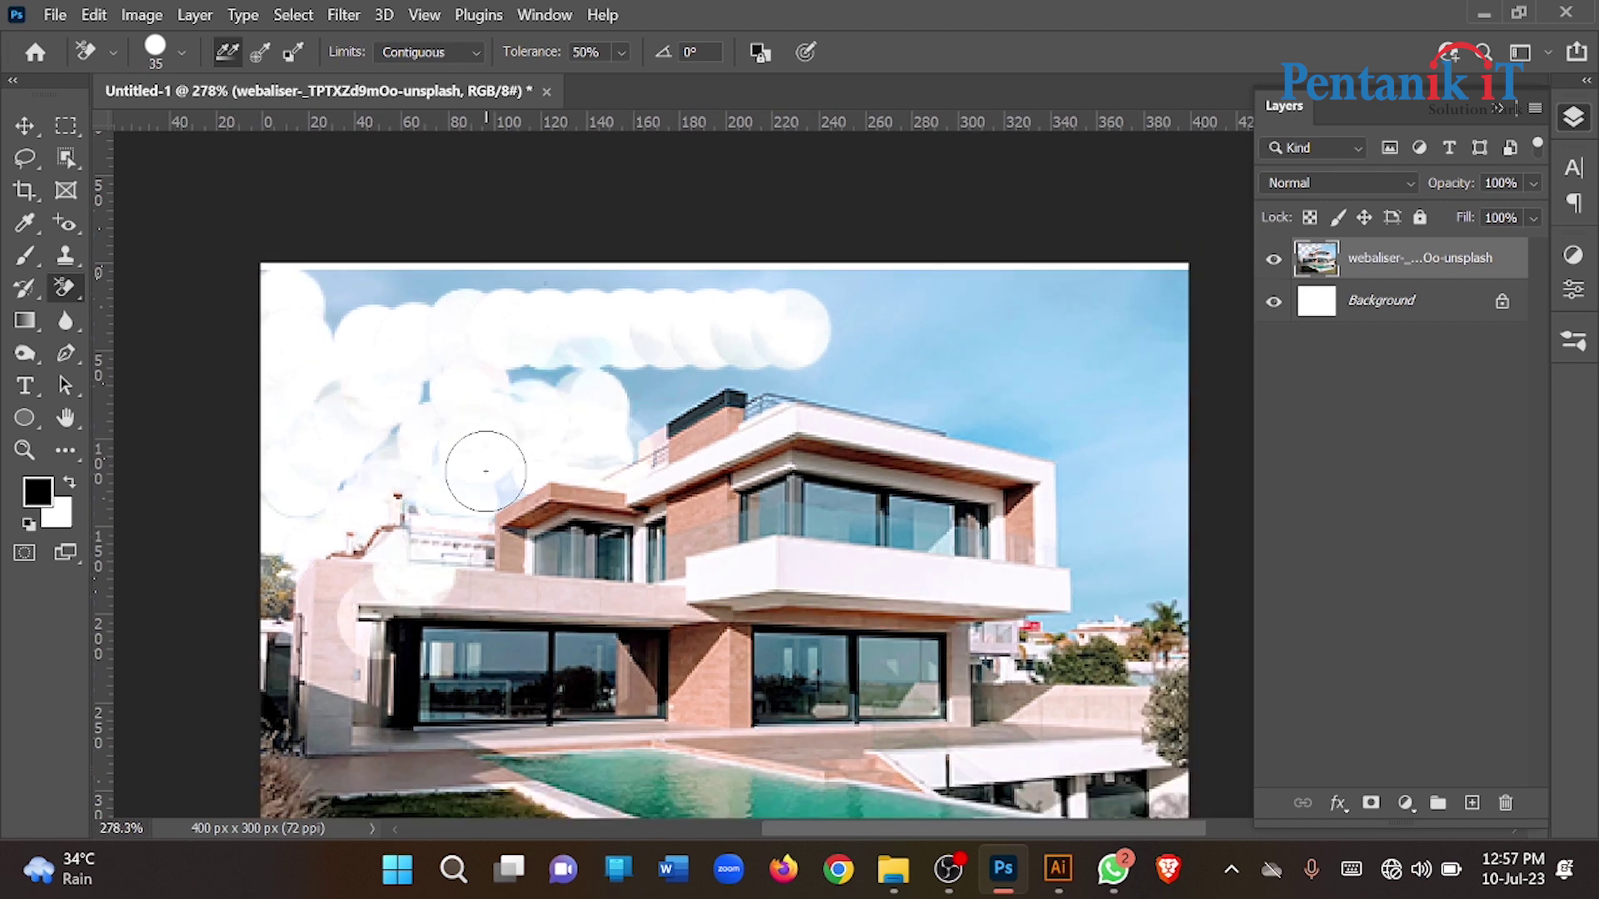
mouse_move(631, 434)
mouse_down()
mouse_move(767, 346)
mouse_move(824, 336)
mouse_move(1095, 522)
mouse_move(1161, 543)
mouse_move(1083, 415)
mouse_move(336, 284)
mouse_up()
click(335, 284)
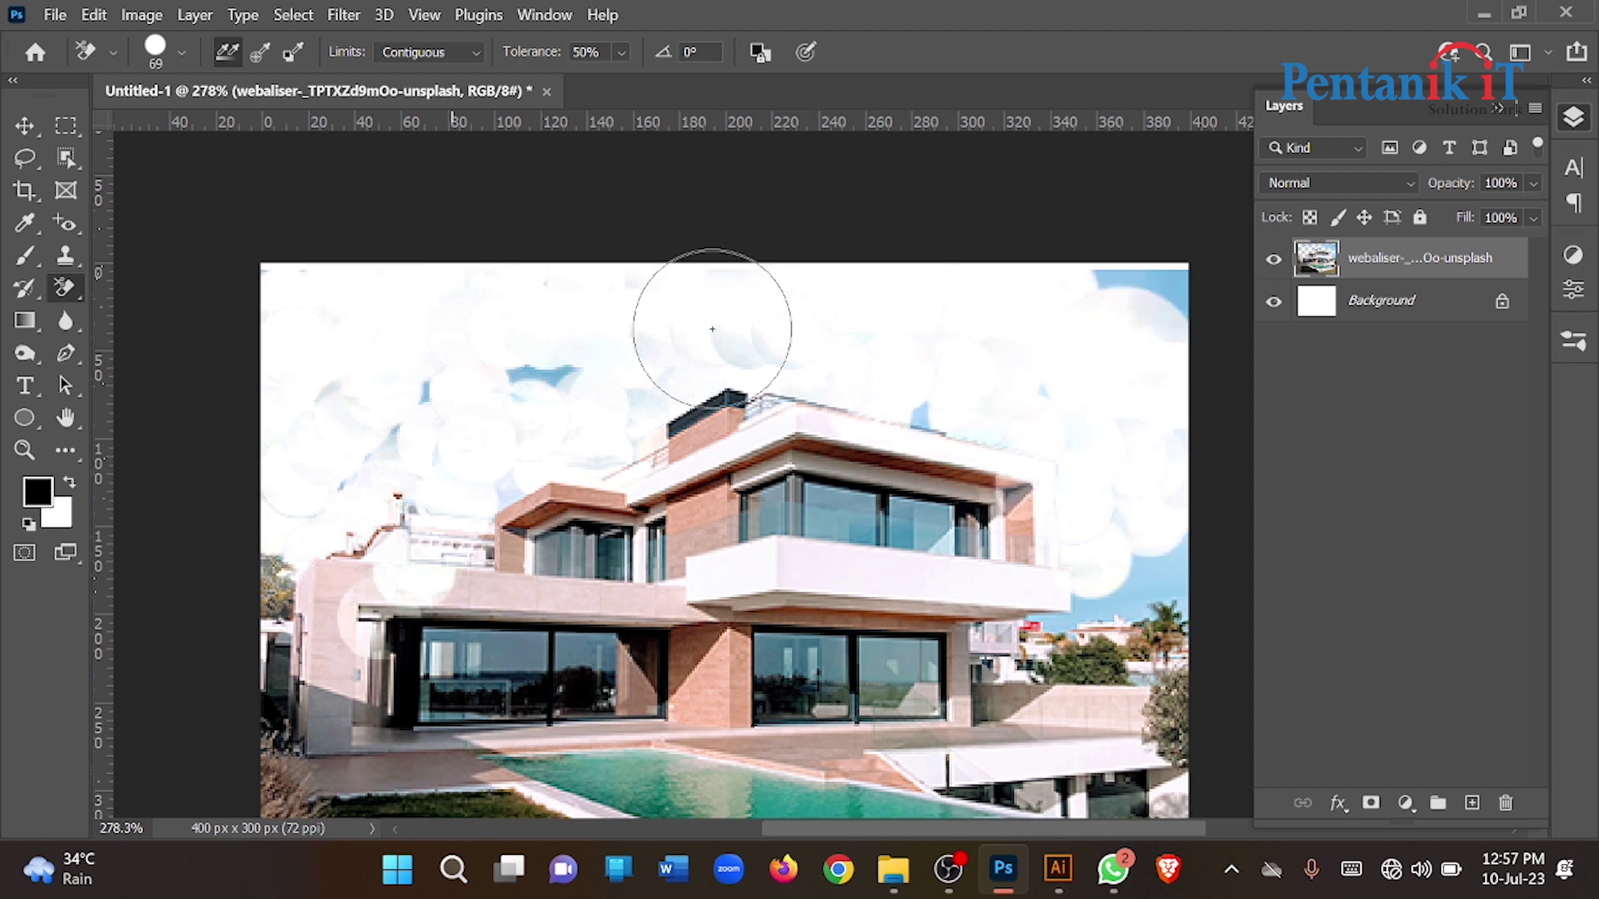
drag(704, 358, 650, 454)
scroll(647, 447, down, 3)
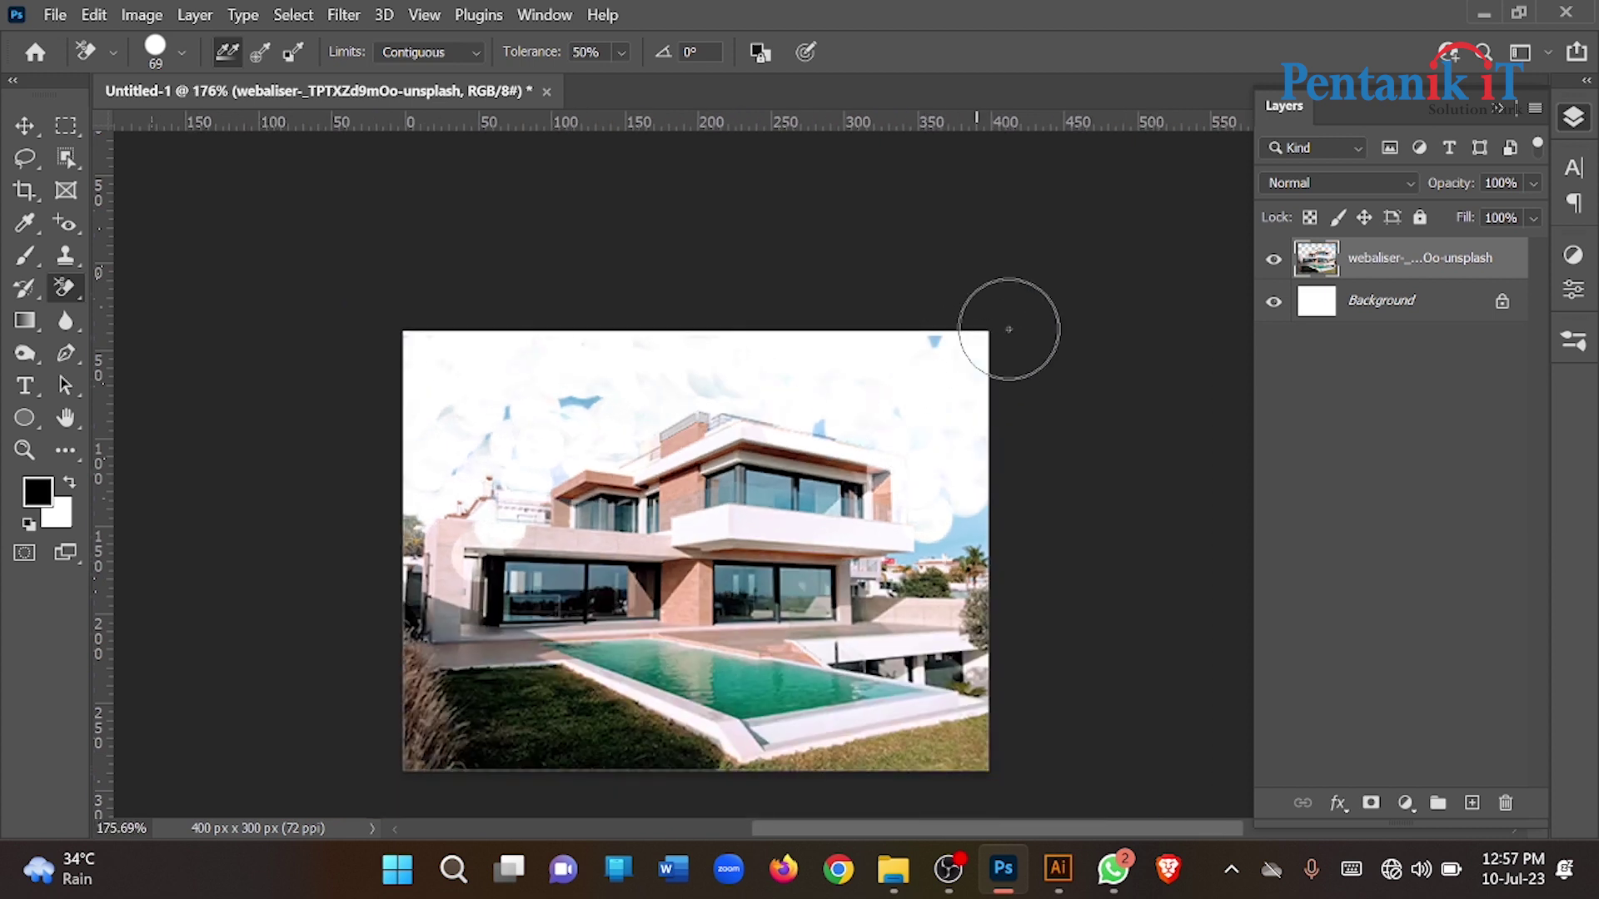
mouse_move(890, 728)
mouse_down()
mouse_move(846, 750)
mouse_move(367, 688)
mouse_move(464, 678)
mouse_move(558, 706)
mouse_move(642, 760)
mouse_move(388, 432)
mouse_move(900, 504)
mouse_move(633, 616)
mouse_move(464, 536)
mouse_move(889, 600)
mouse_up()
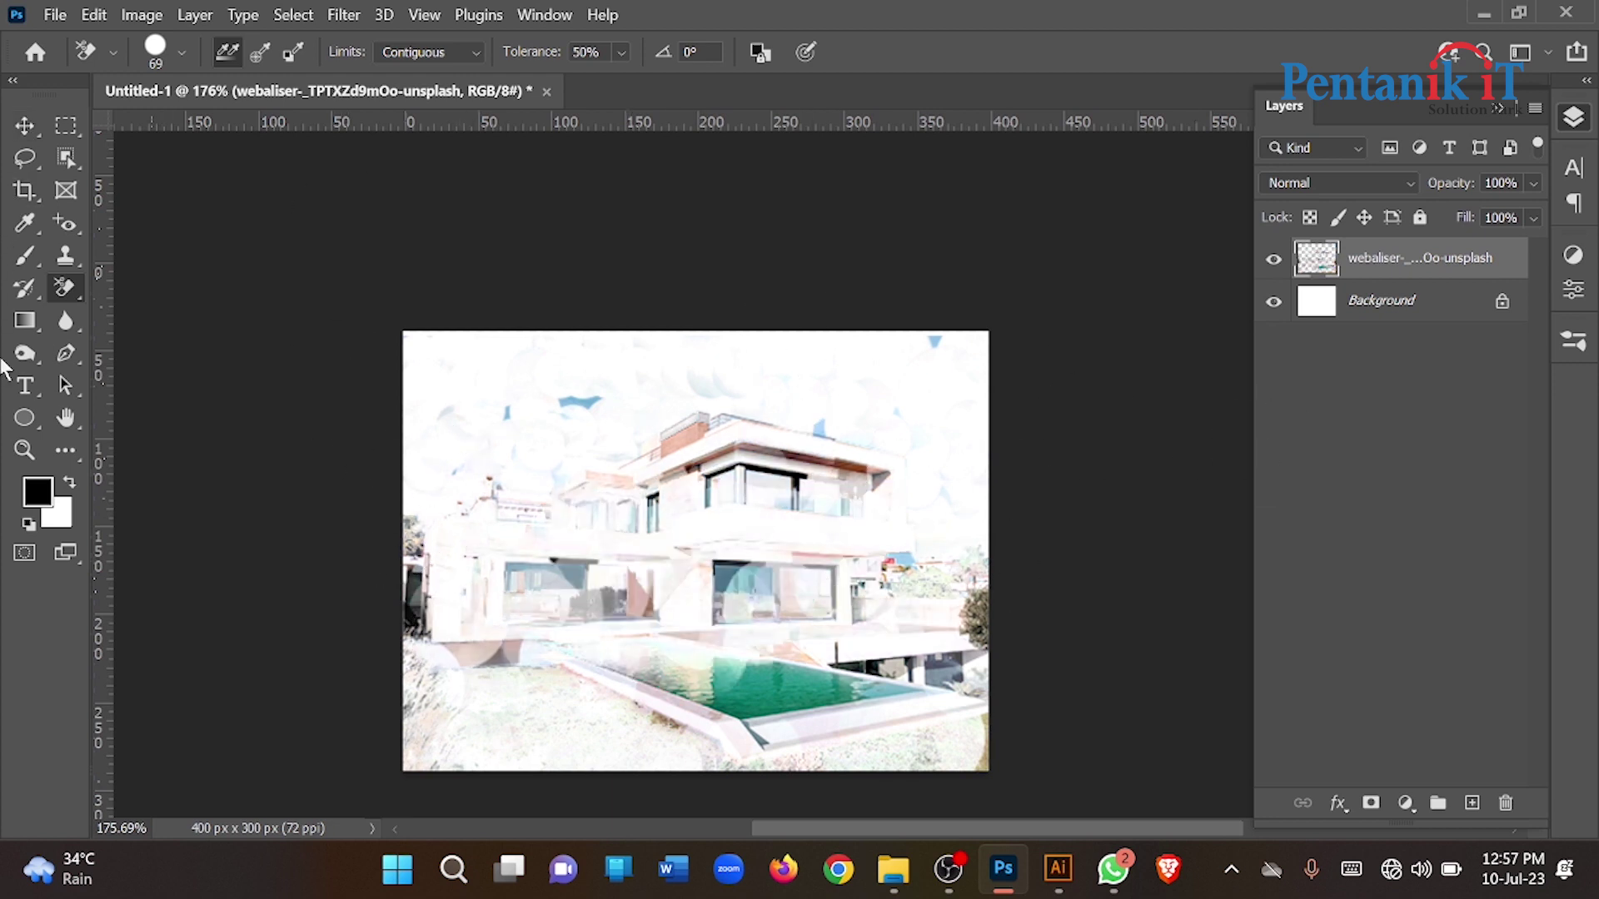
Undo the erasing, delete the house photo layer, and bring the Downloads folder forward
key(ctrl+z)
right_click(64, 289)
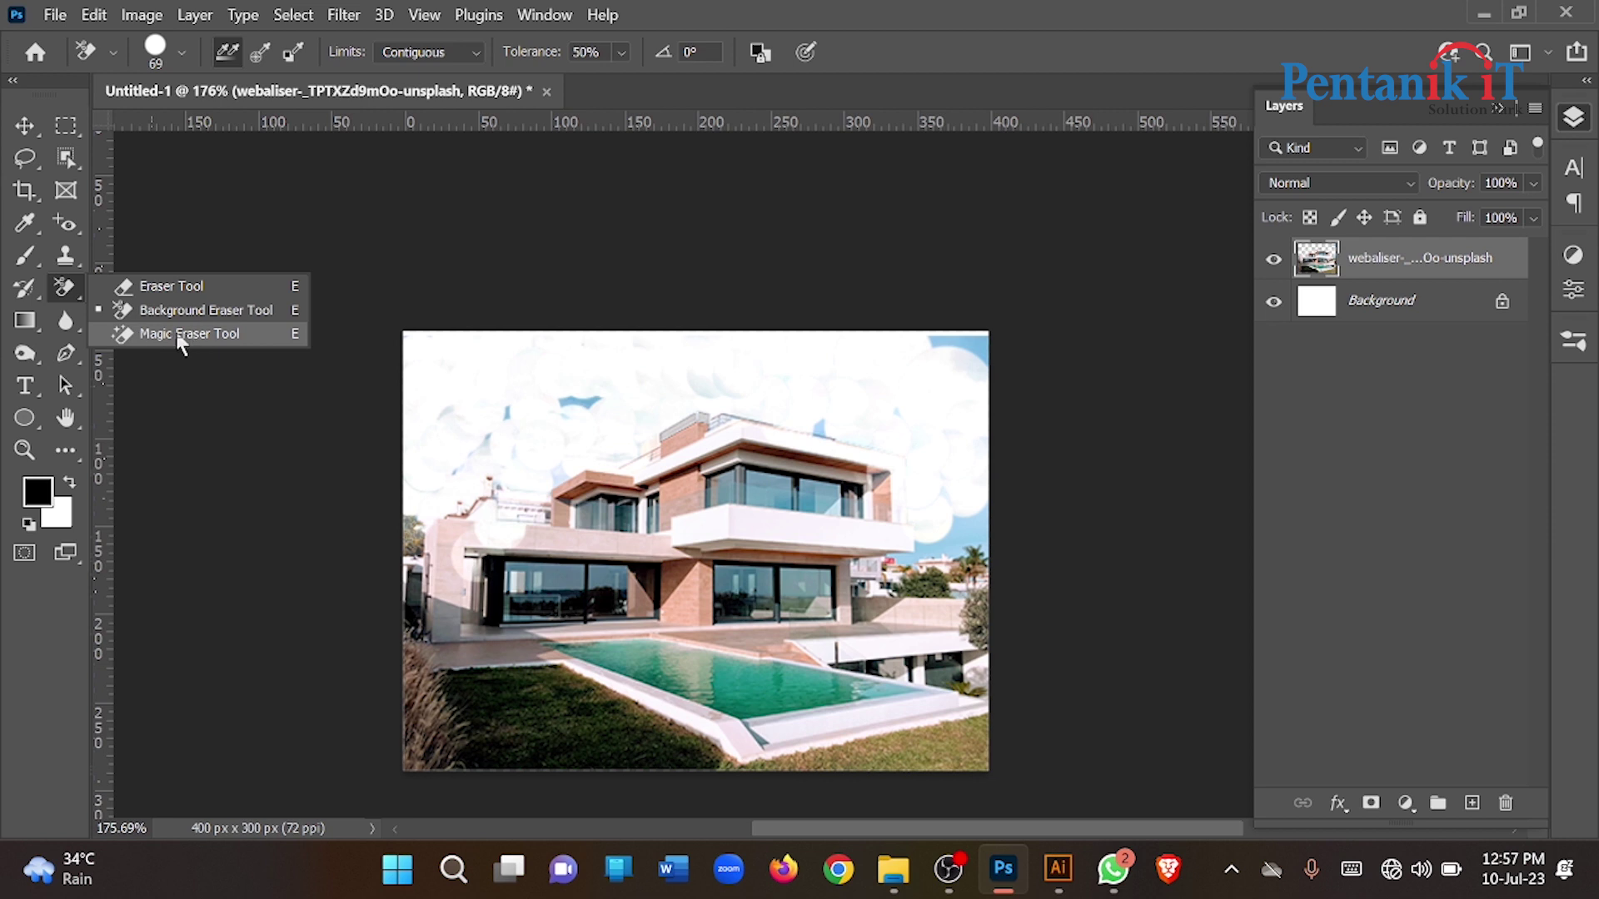
click(180, 335)
click(25, 126)
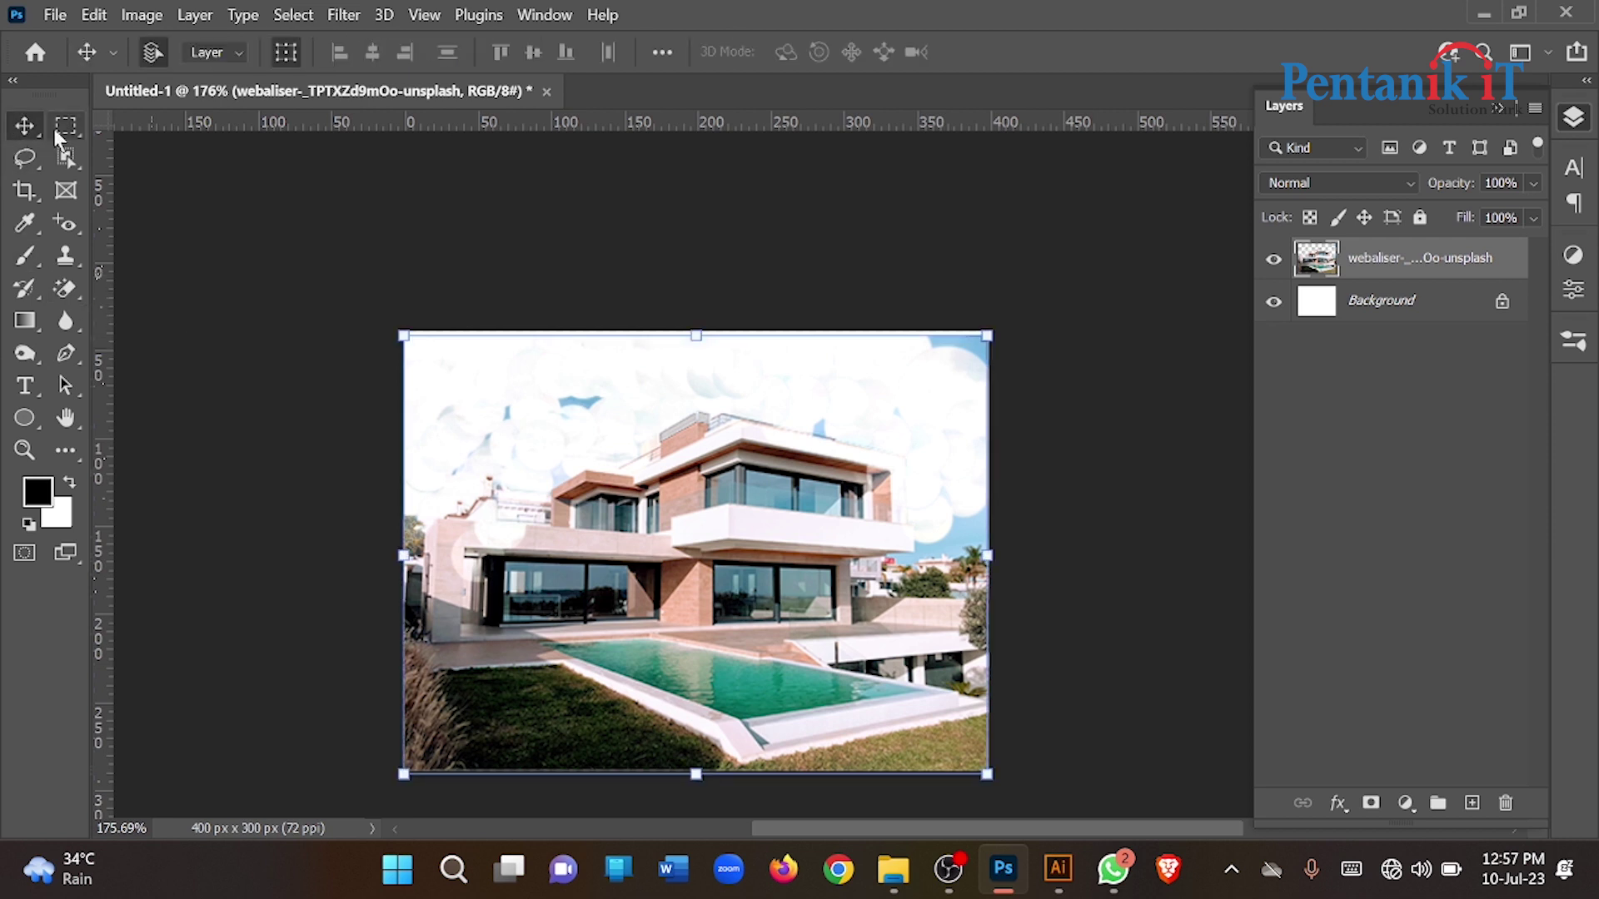
key(Delete)
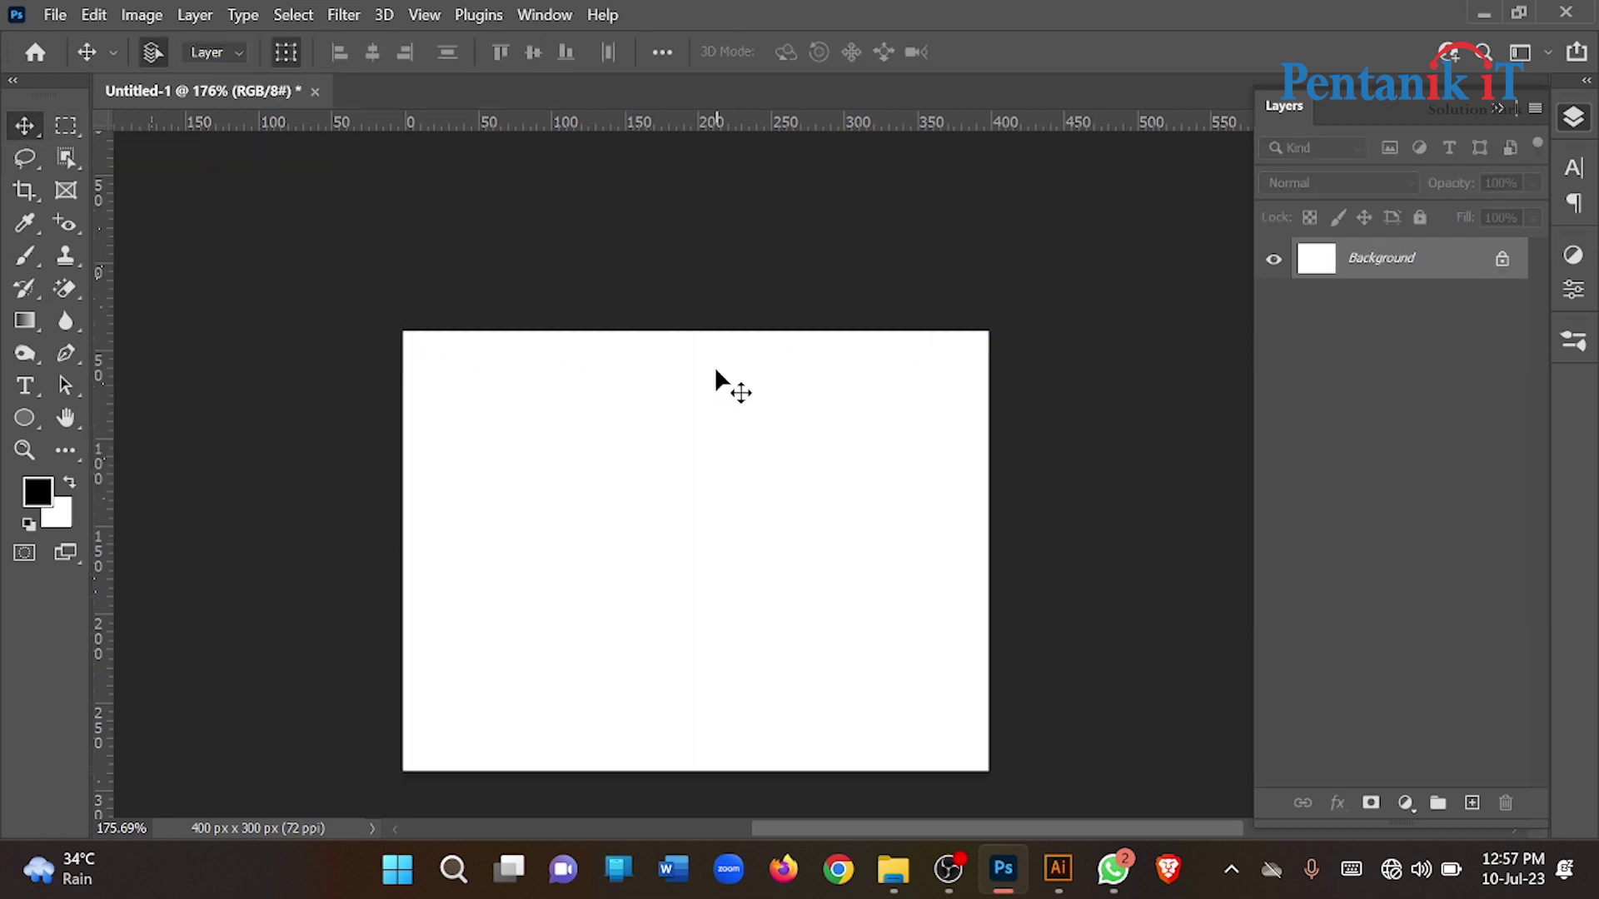
click(892, 868)
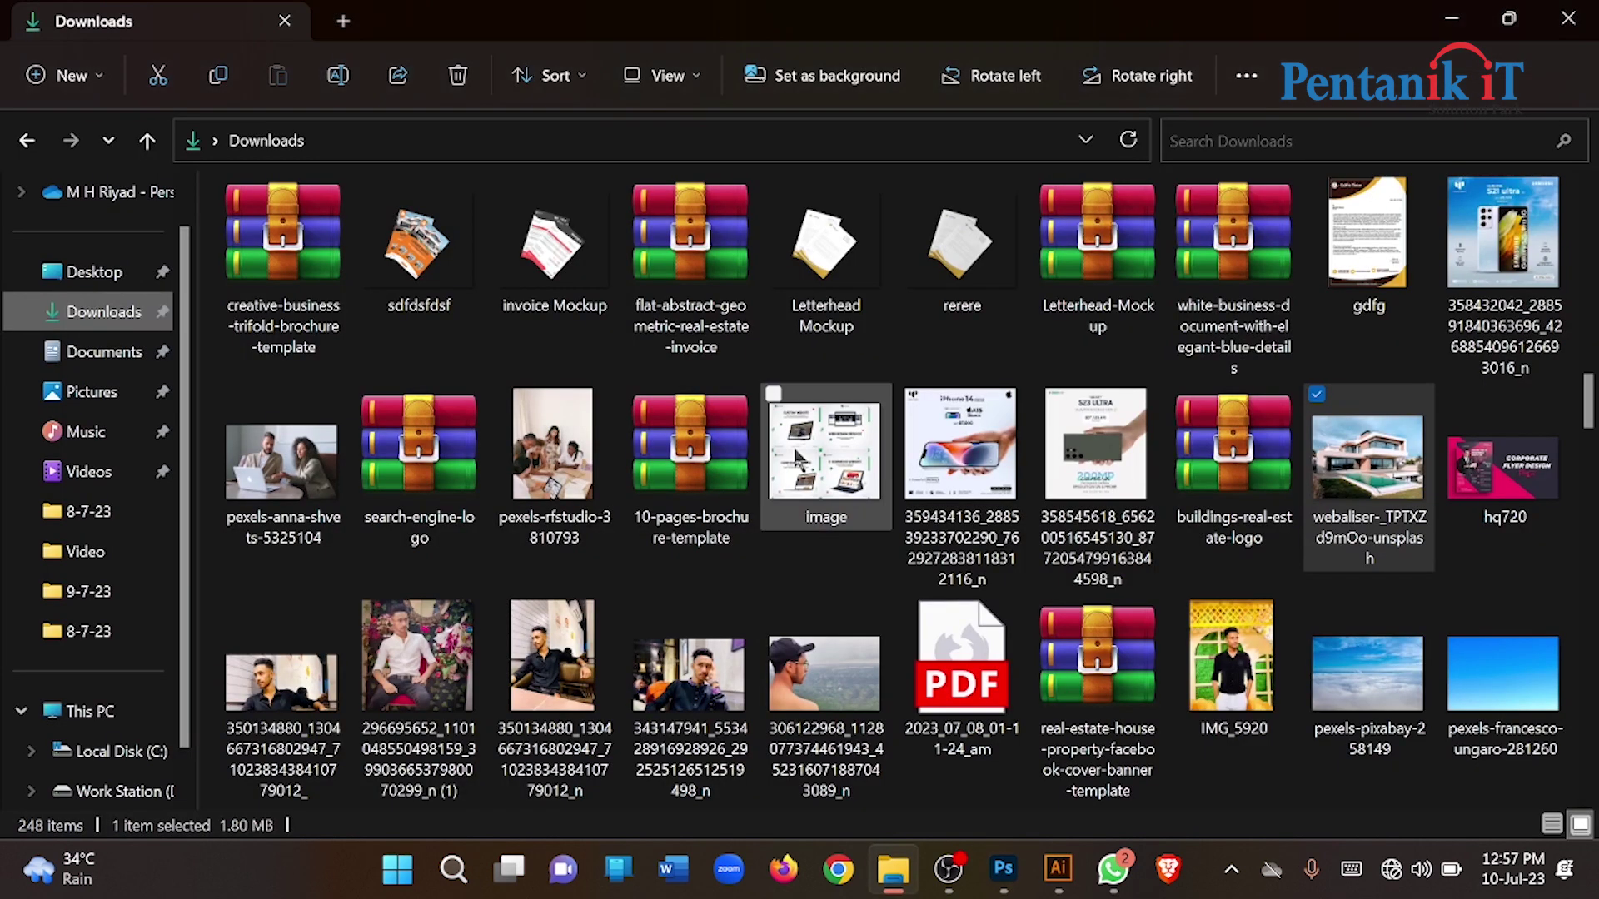
Scroll Downloads to the image 163 and drag it into the Photoshop canvas
scroll(795, 456, down, 5)
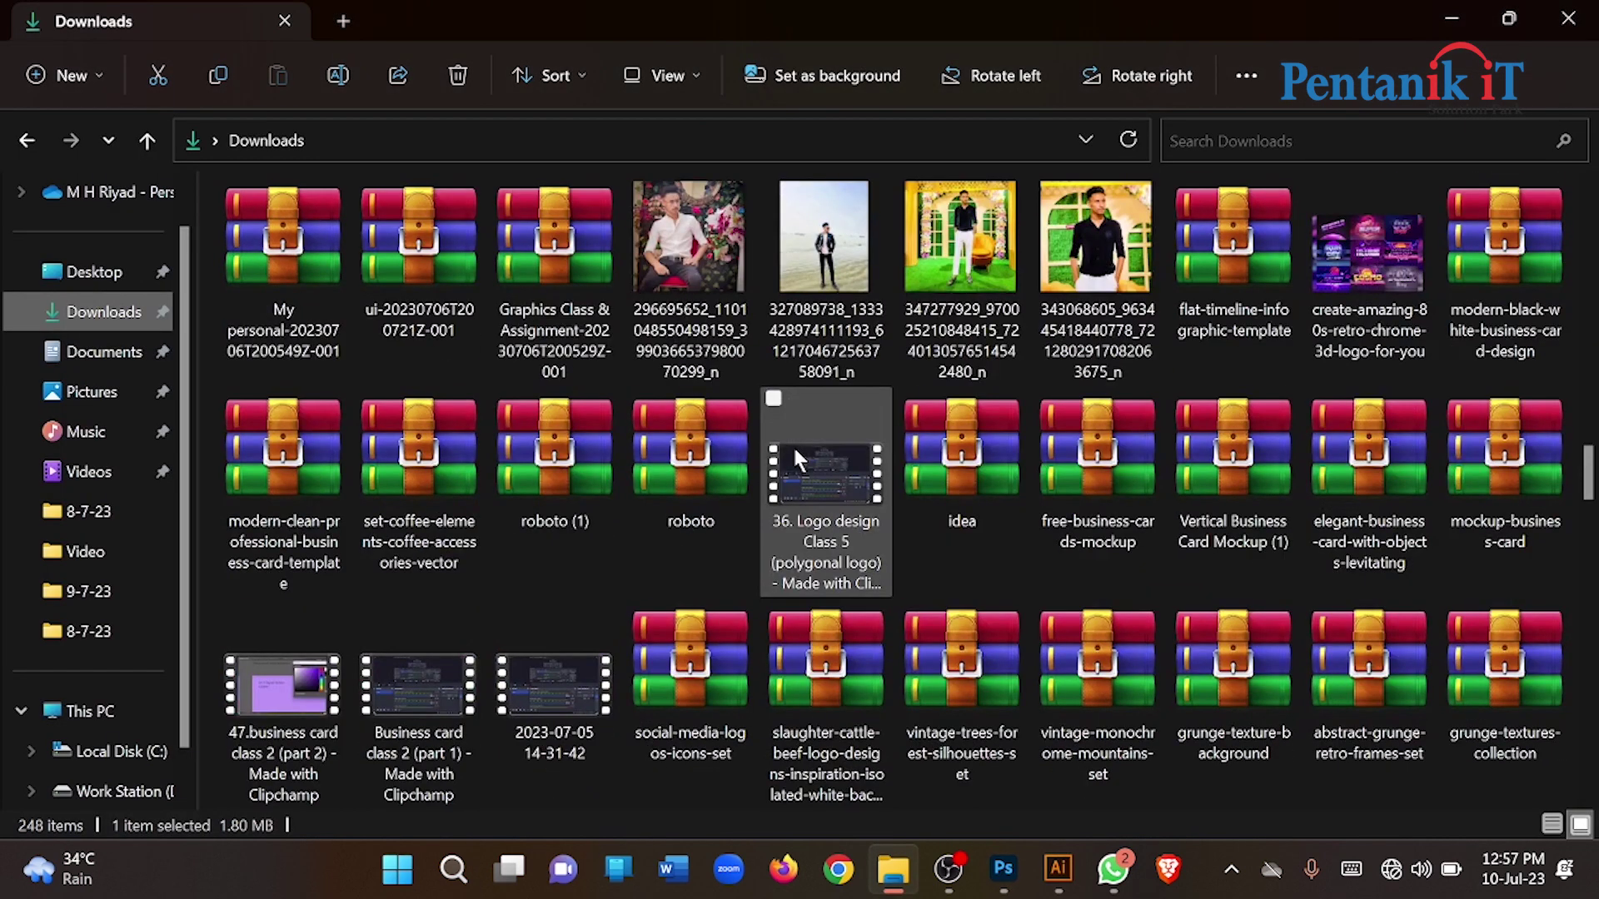
scroll(795, 452, down, 10)
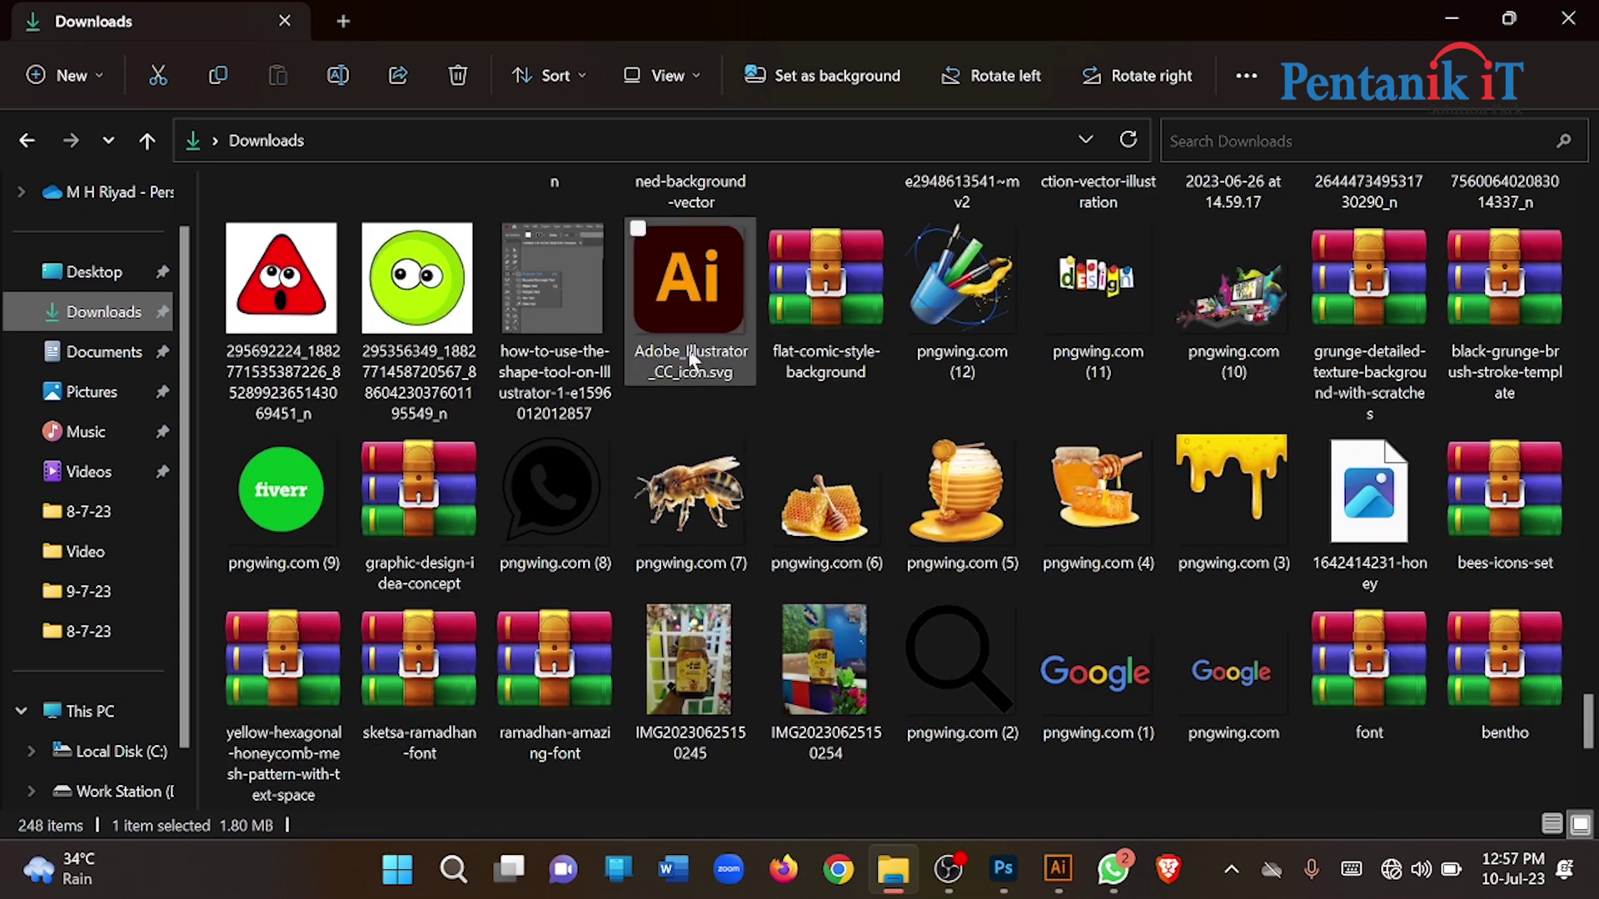
scroll(1386, 516, down, 4)
scroll(844, 662, up, 4)
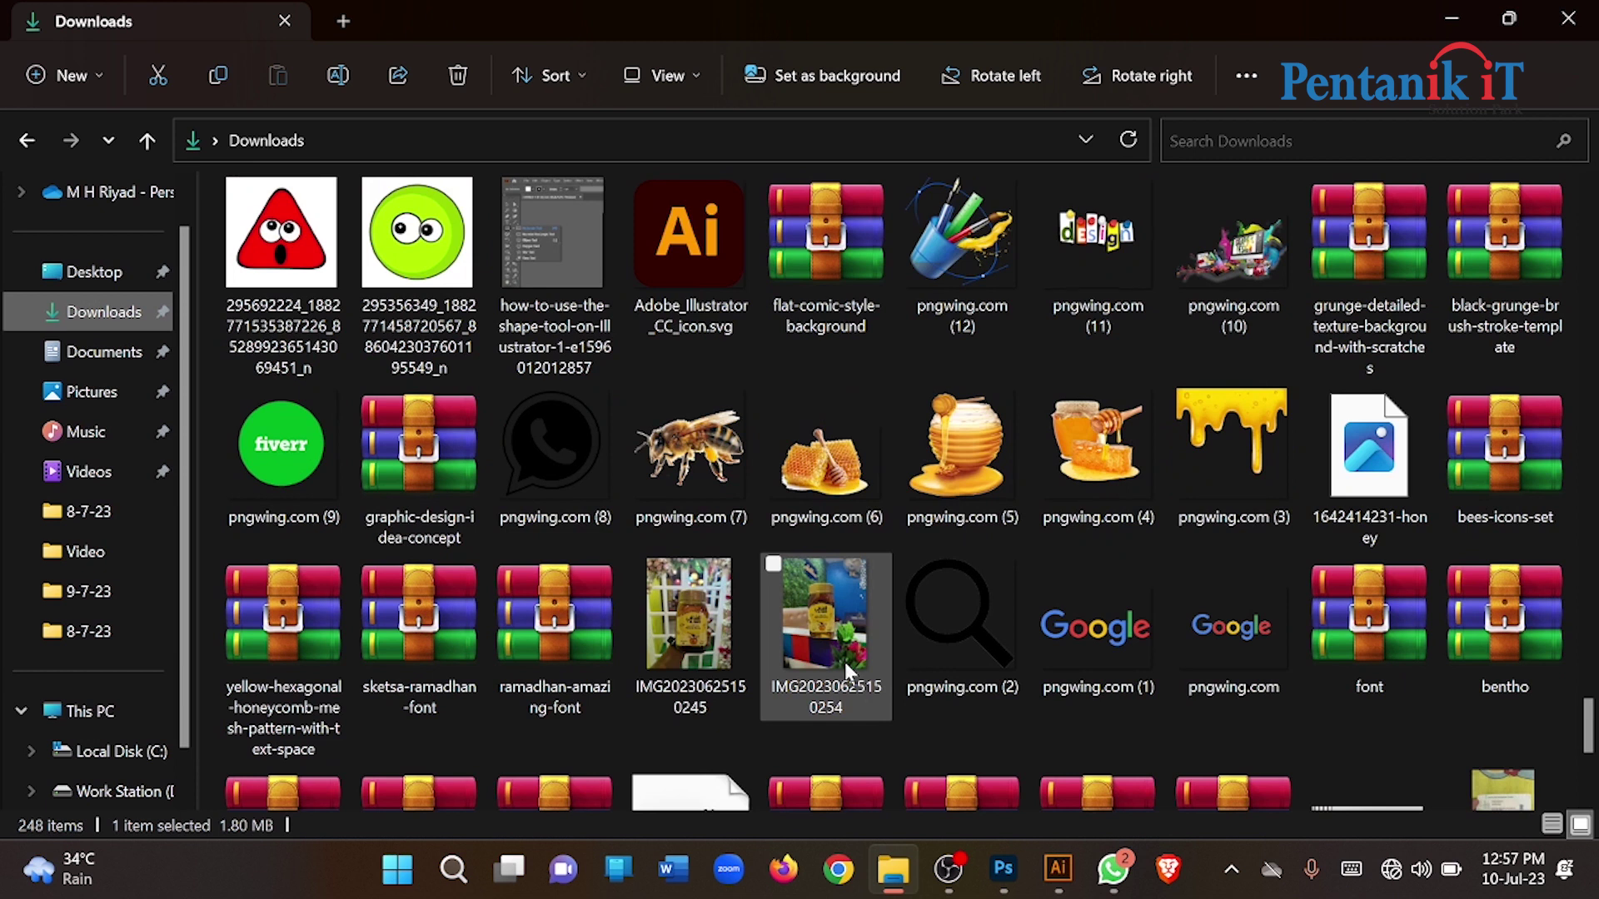
scroll(844, 662, down, 4)
click(1351, 491)
drag(1357, 489, 714, 435)
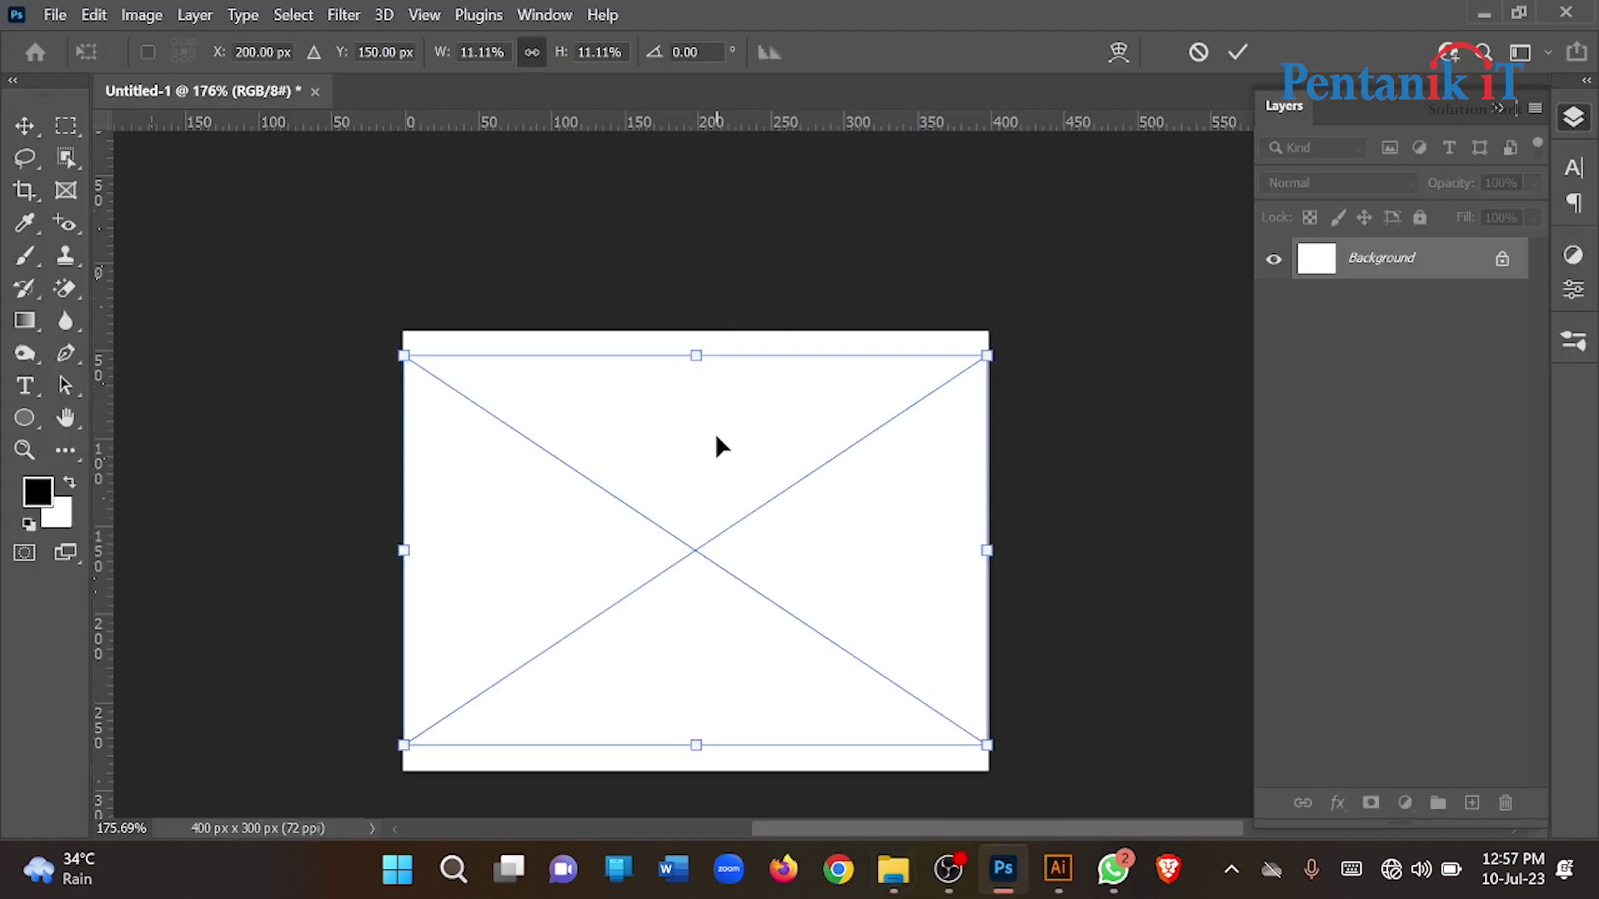
Place the 163 image, copy a rectangle around the wall logo to Layer 1, and hide 163
key(Return)
scroll(795, 499, up, 2)
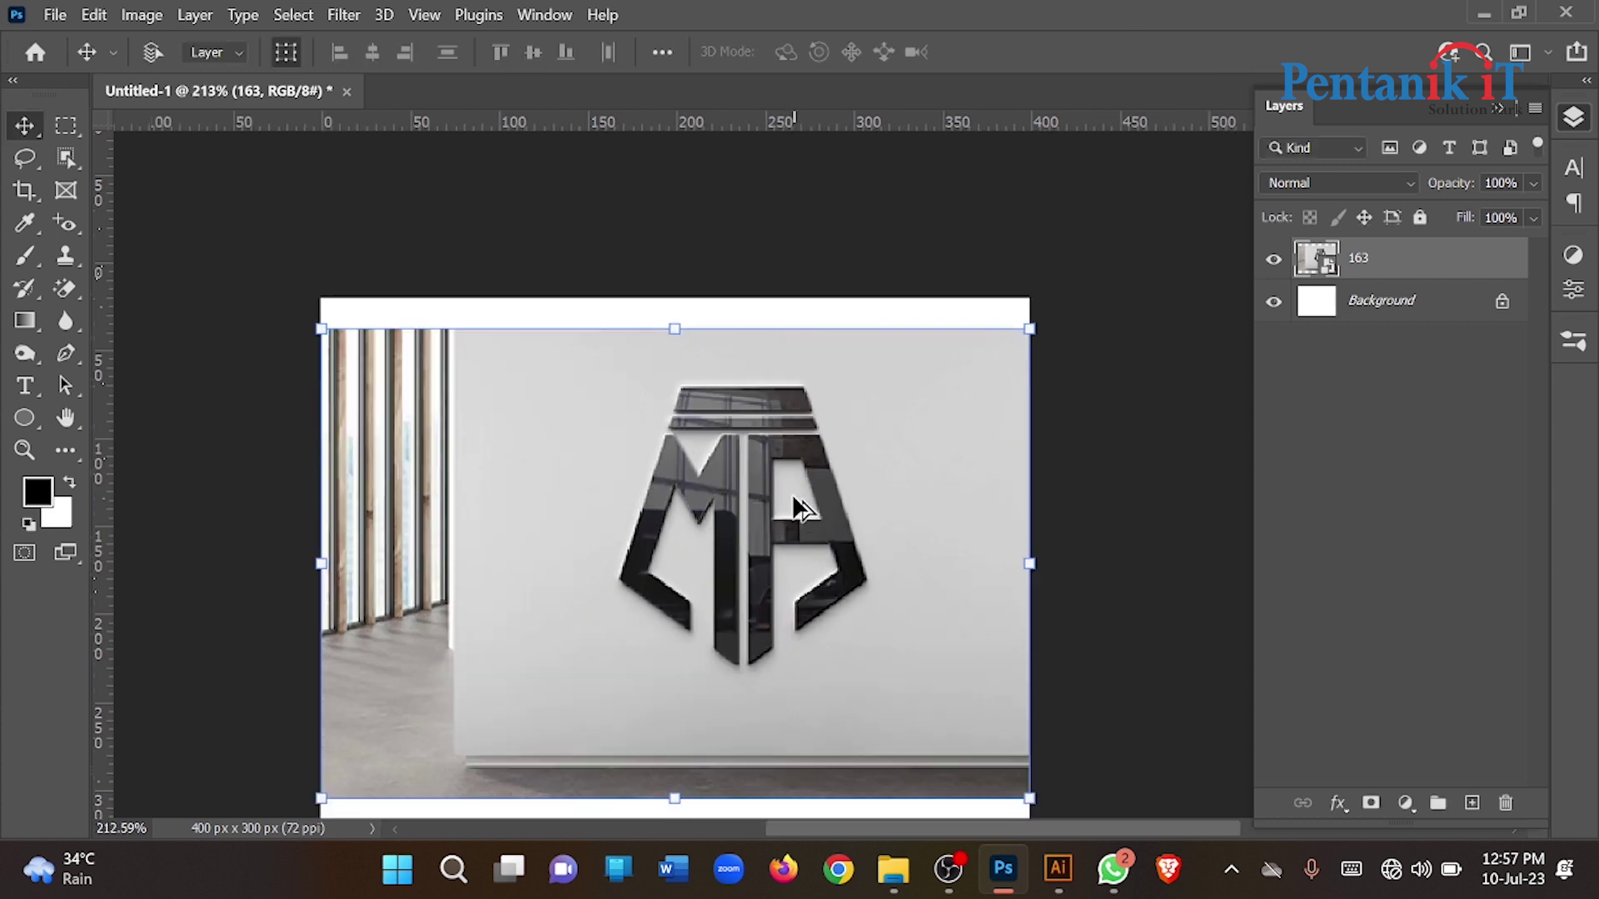
click(66, 125)
drag(502, 330, 1033, 718)
key(ctrl+j)
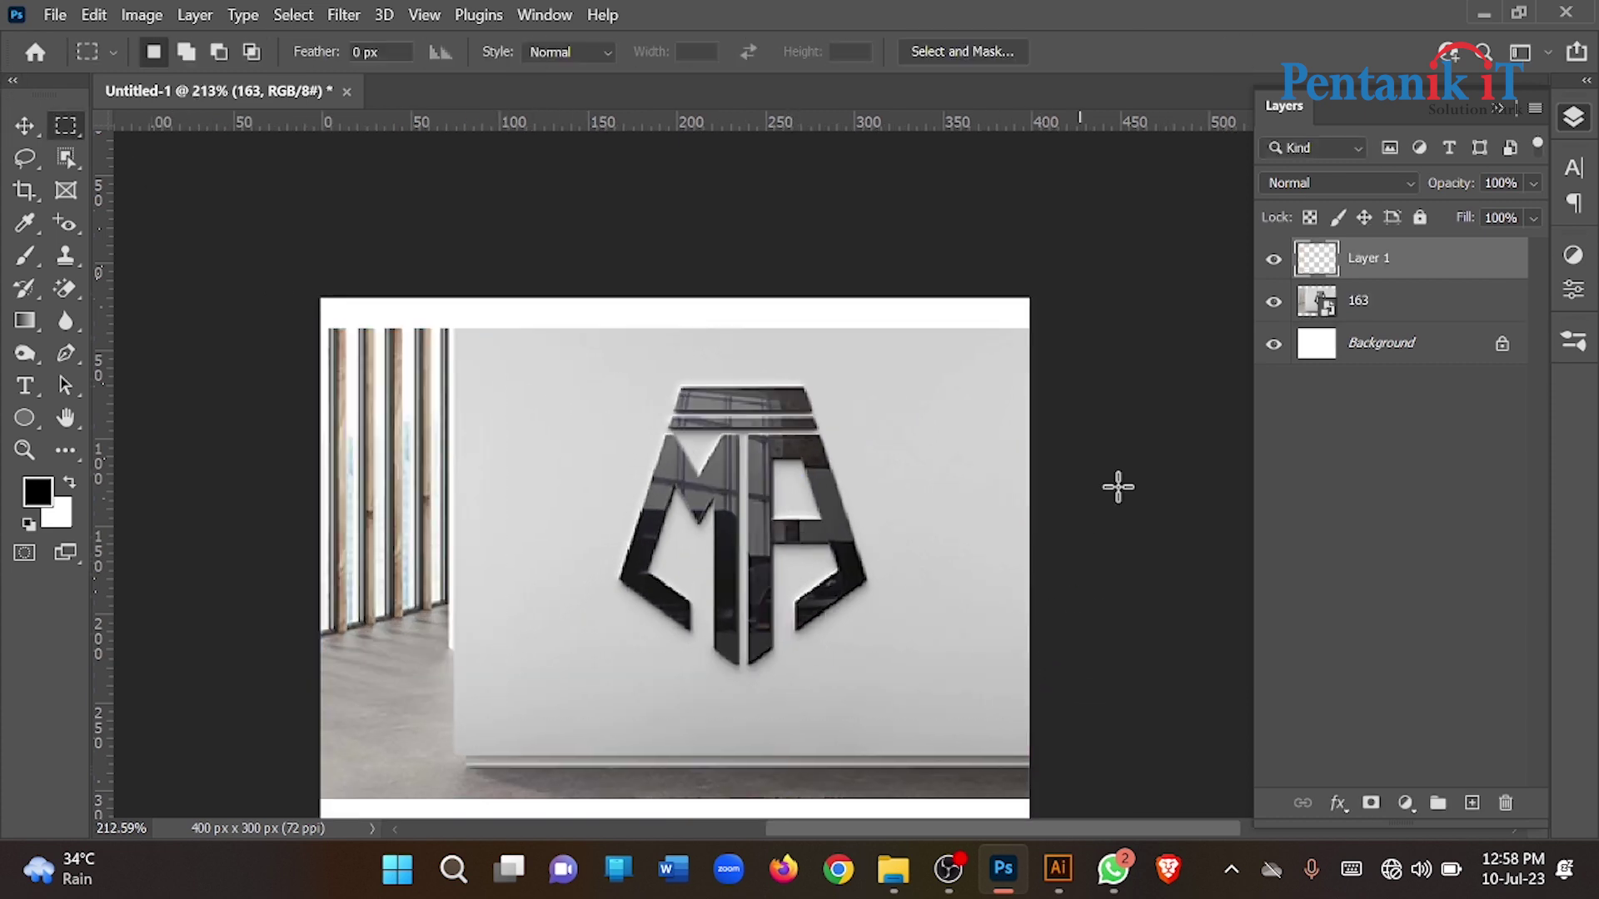
click(1274, 300)
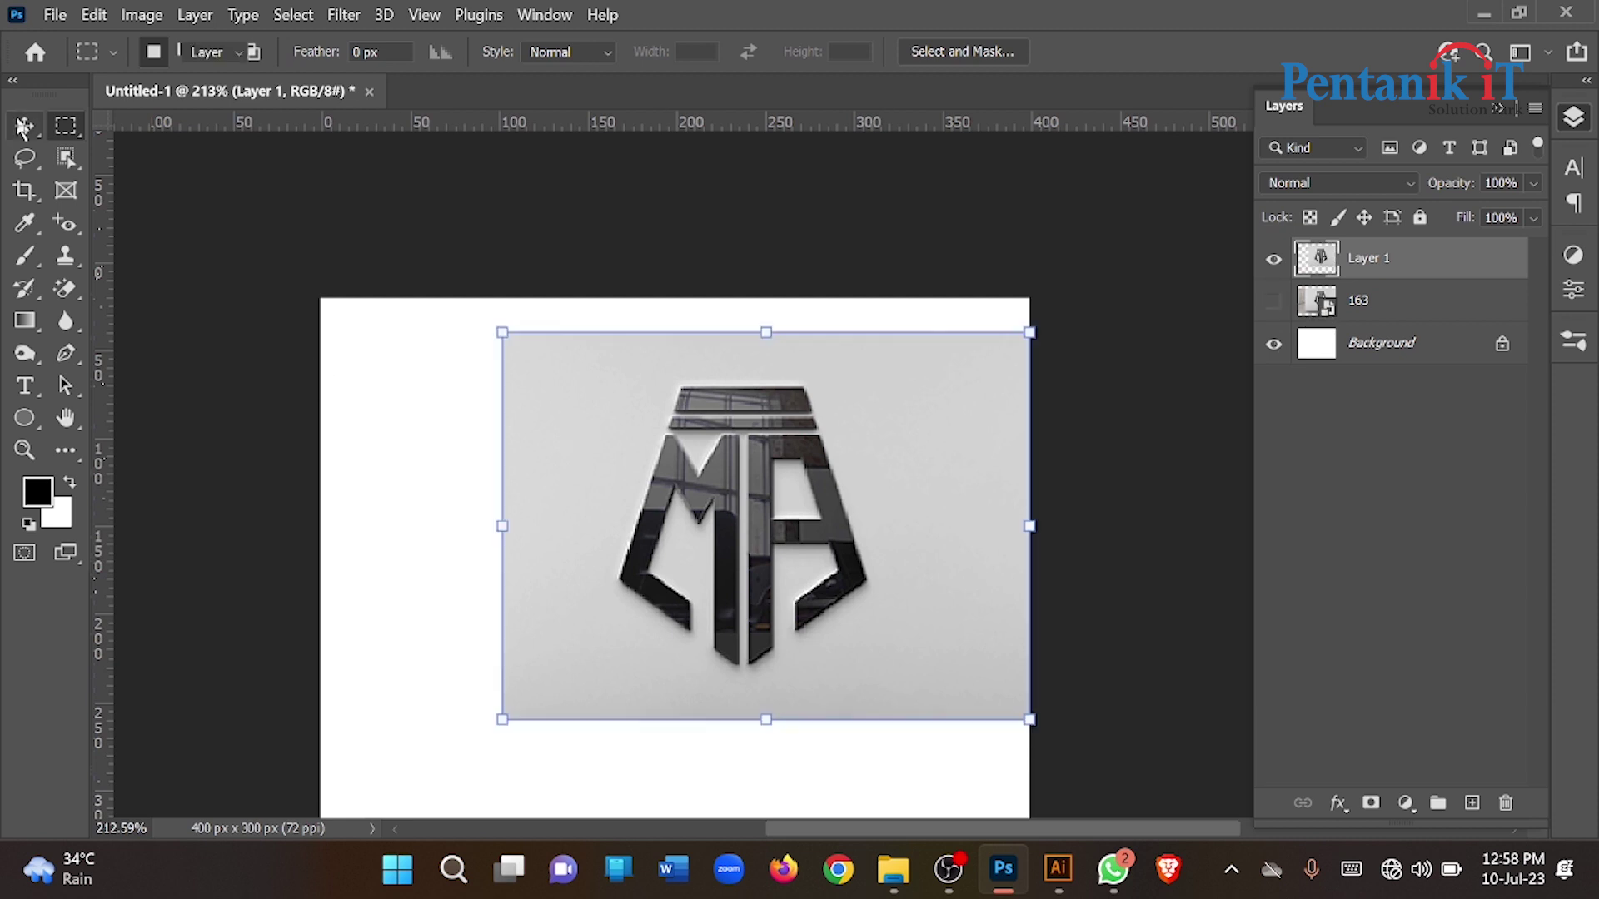
Enlarge Layer 1 to about 133% and stretch it to fill the canvas width
click(24, 125)
alt+scroll(699, 412, down, 2)
drag(543, 648, 409, 747)
click(1219, 52)
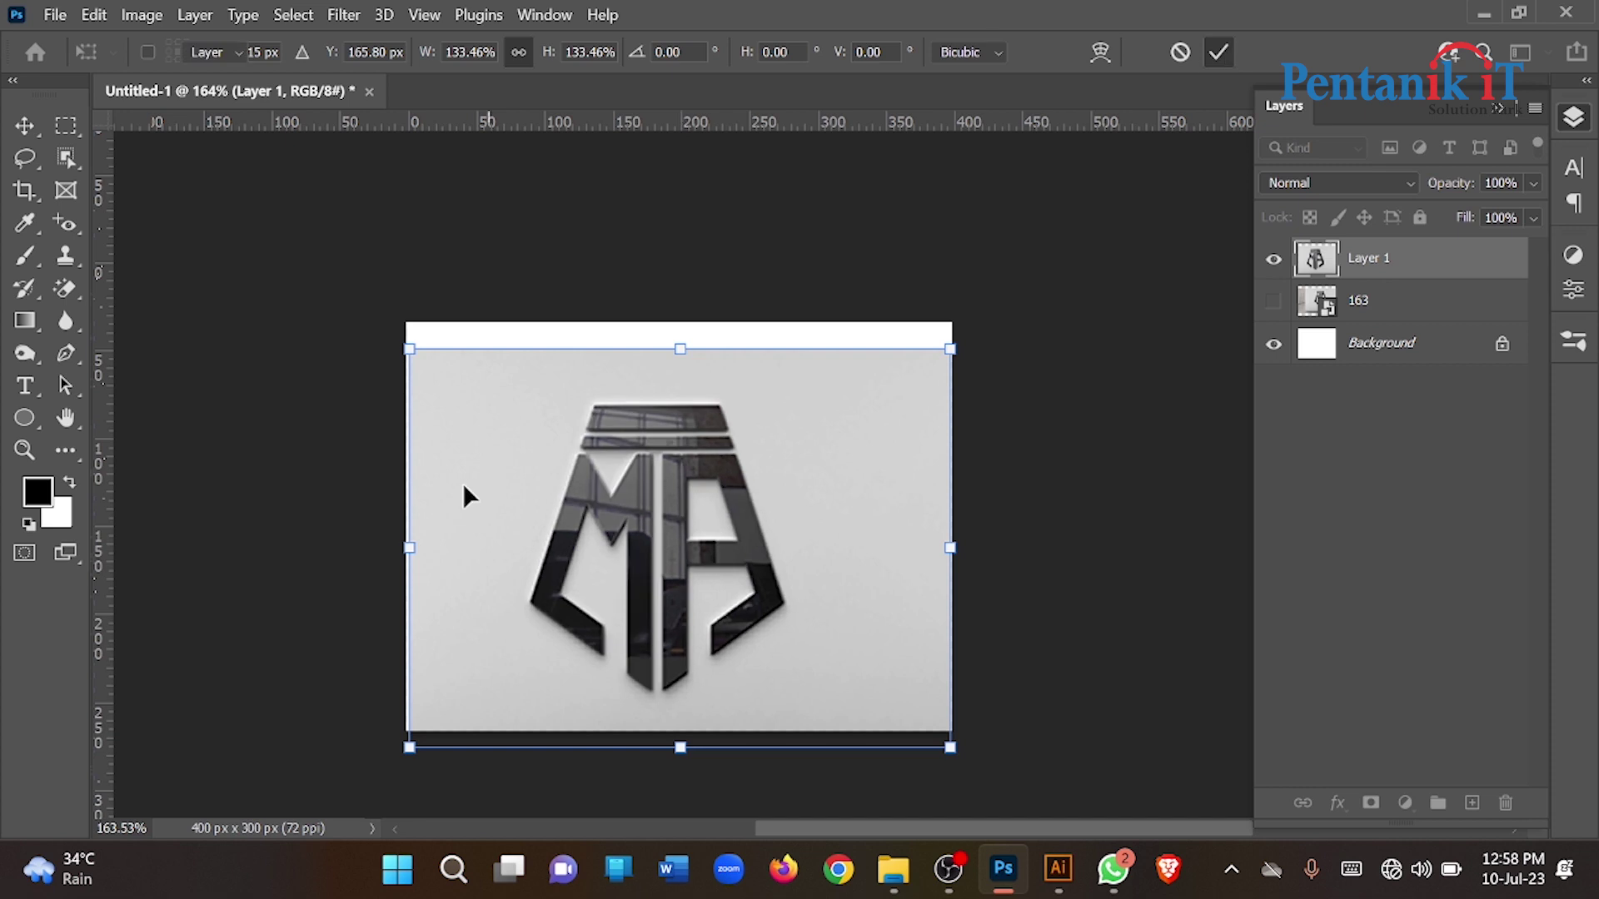
drag(409, 548, 408, 547)
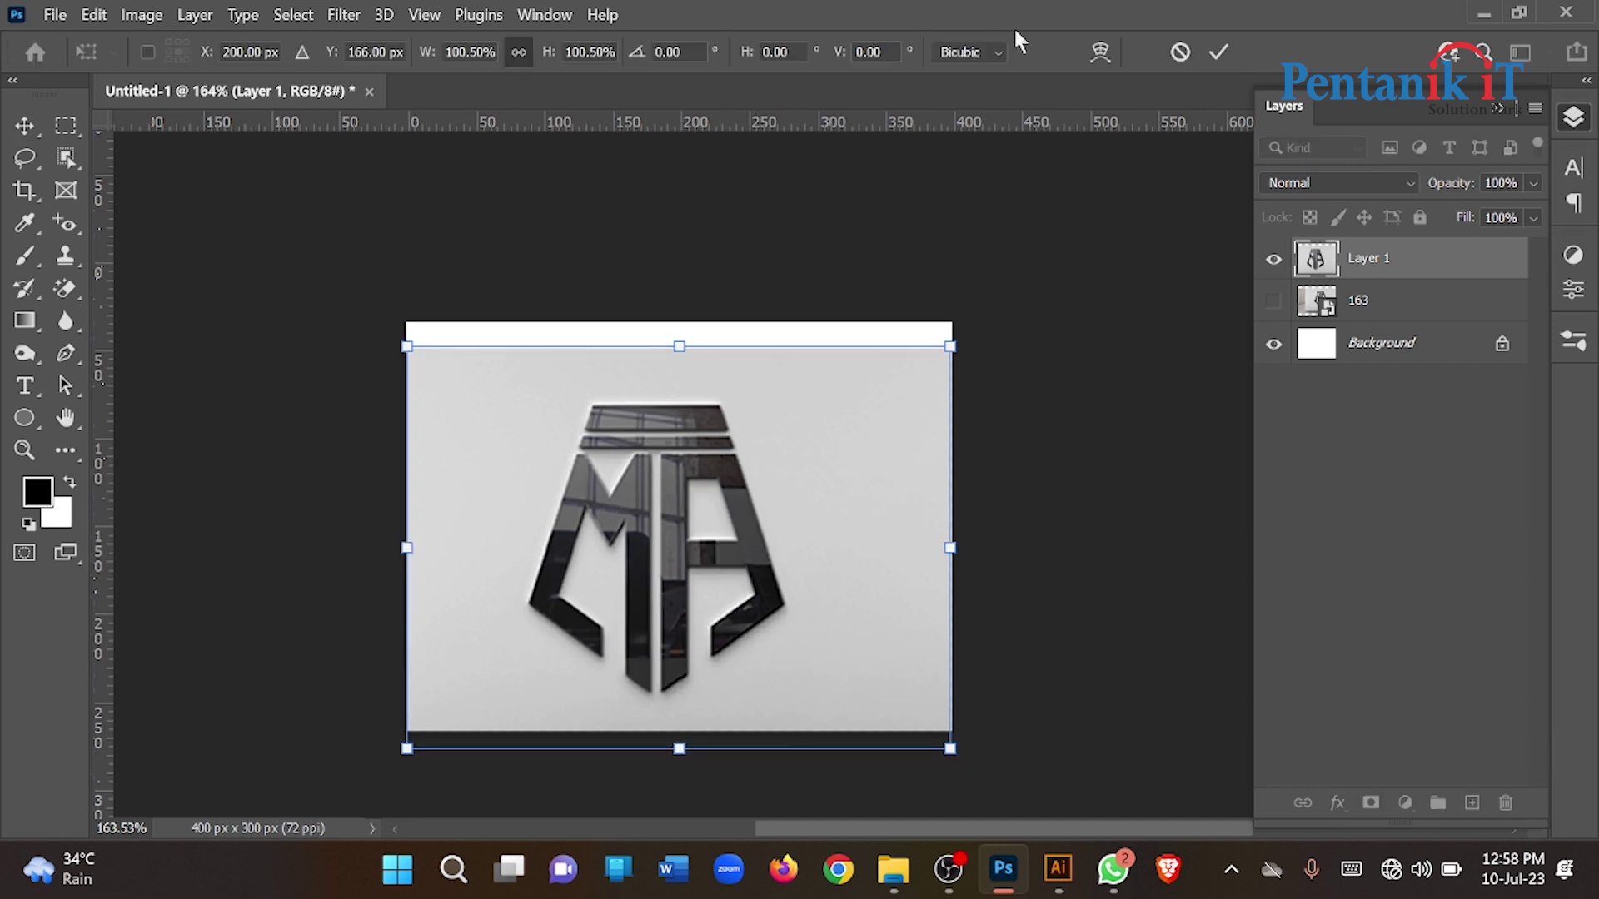
click(1218, 52)
scroll(757, 476, up, 3)
scroll(728, 413, up, 1)
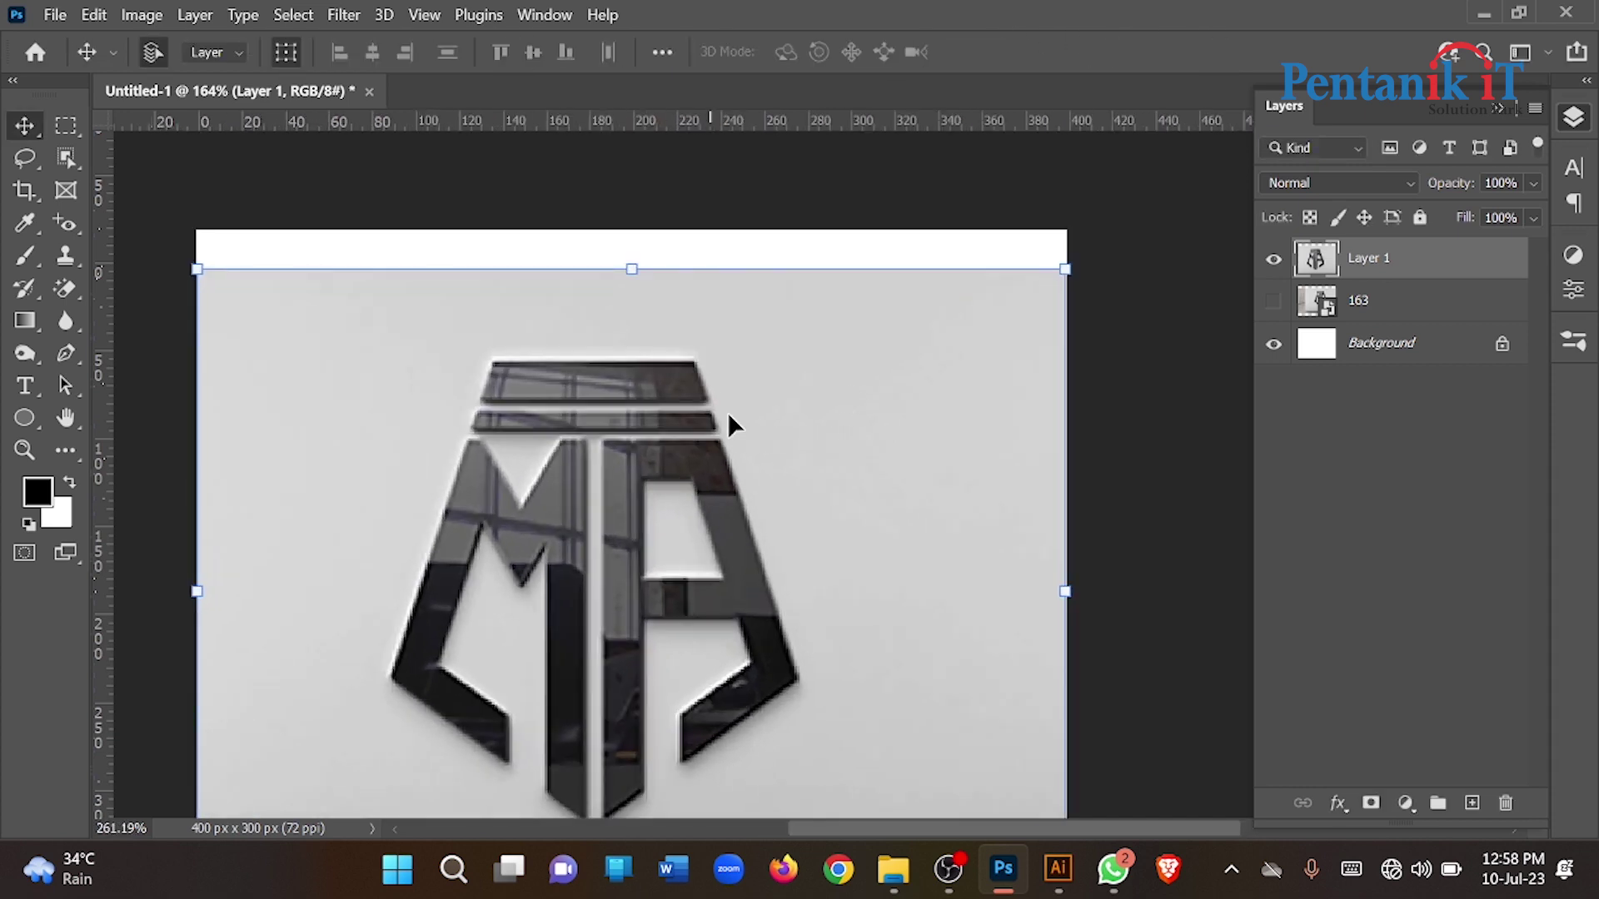
click(65, 288)
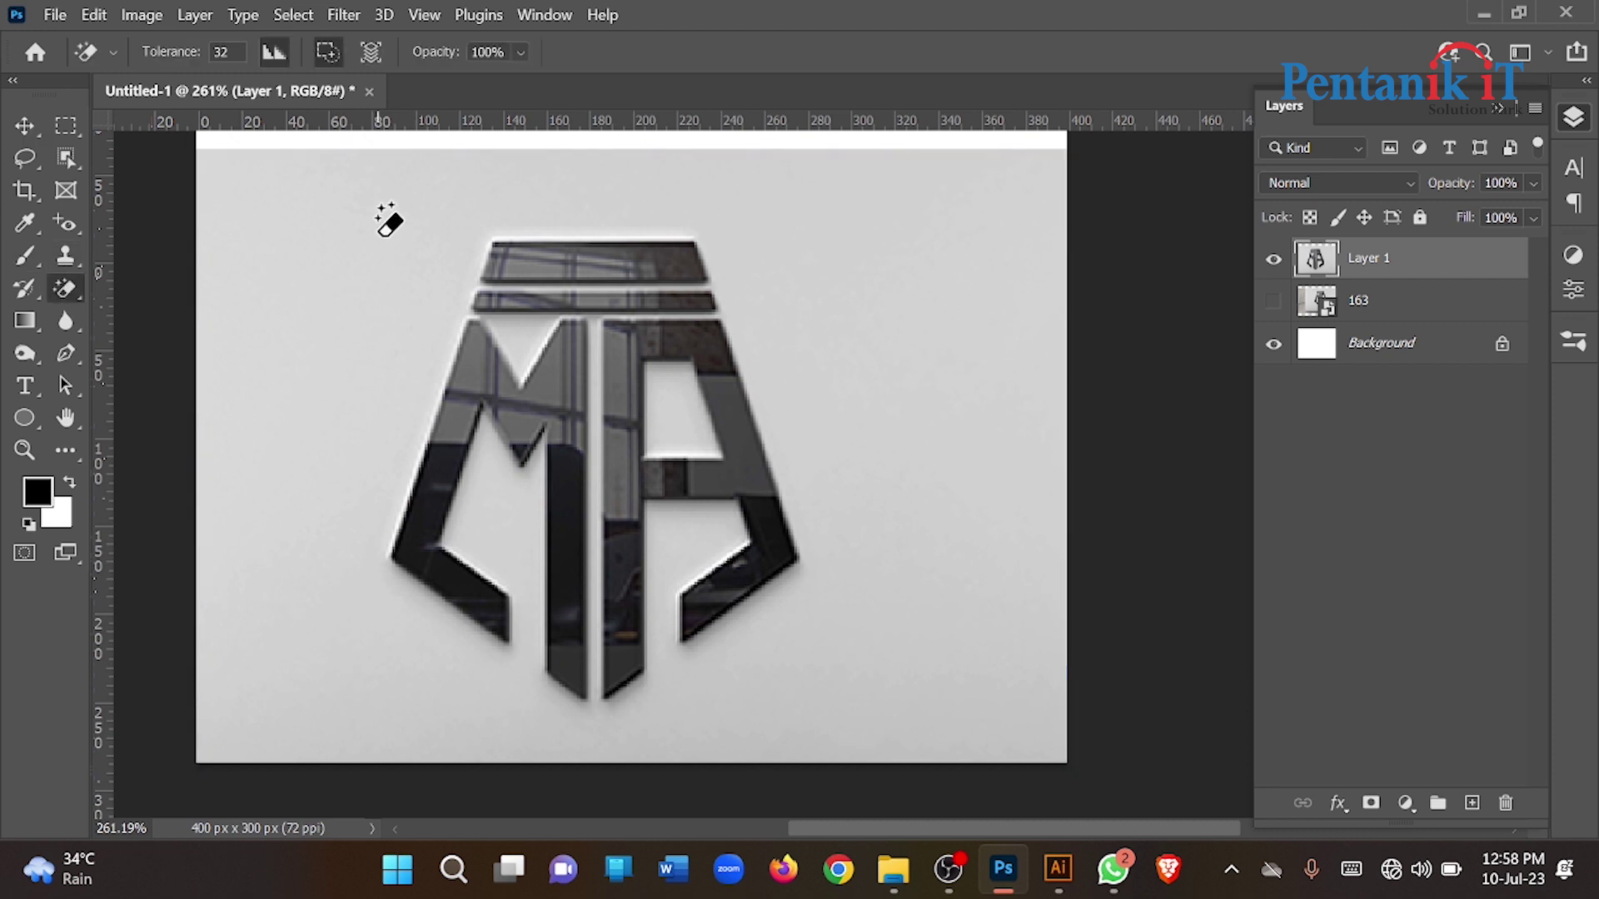
Magic-erase the grey wall around the logo and the grey fringes around the A
click(376, 232)
scroll(481, 458, up, 2)
scroll(486, 460, up, 1)
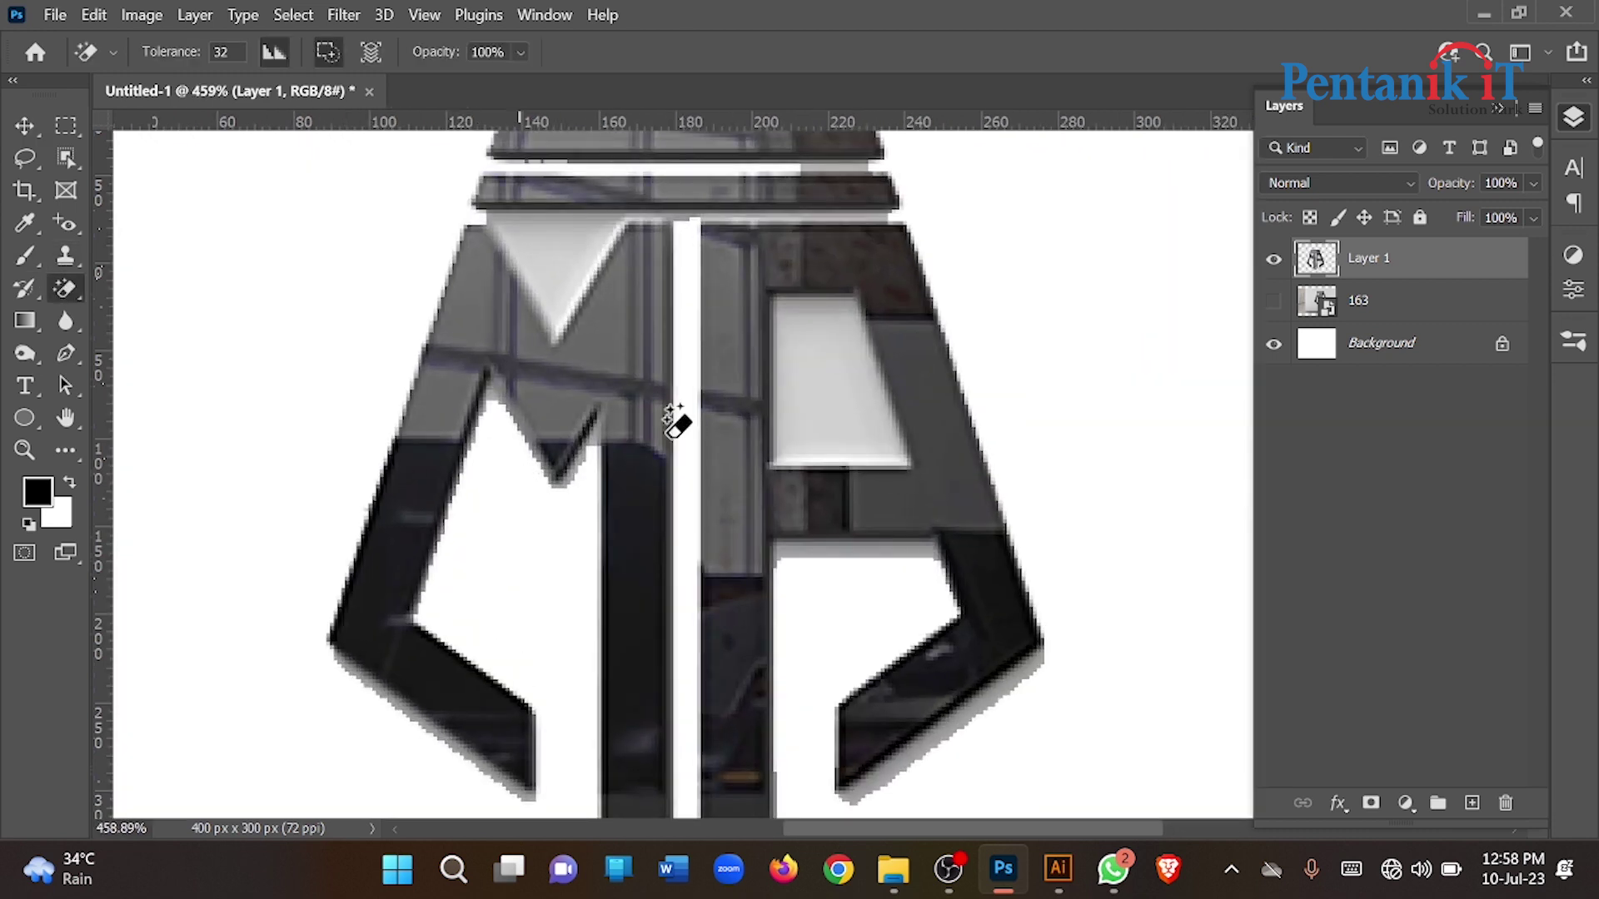
click(798, 366)
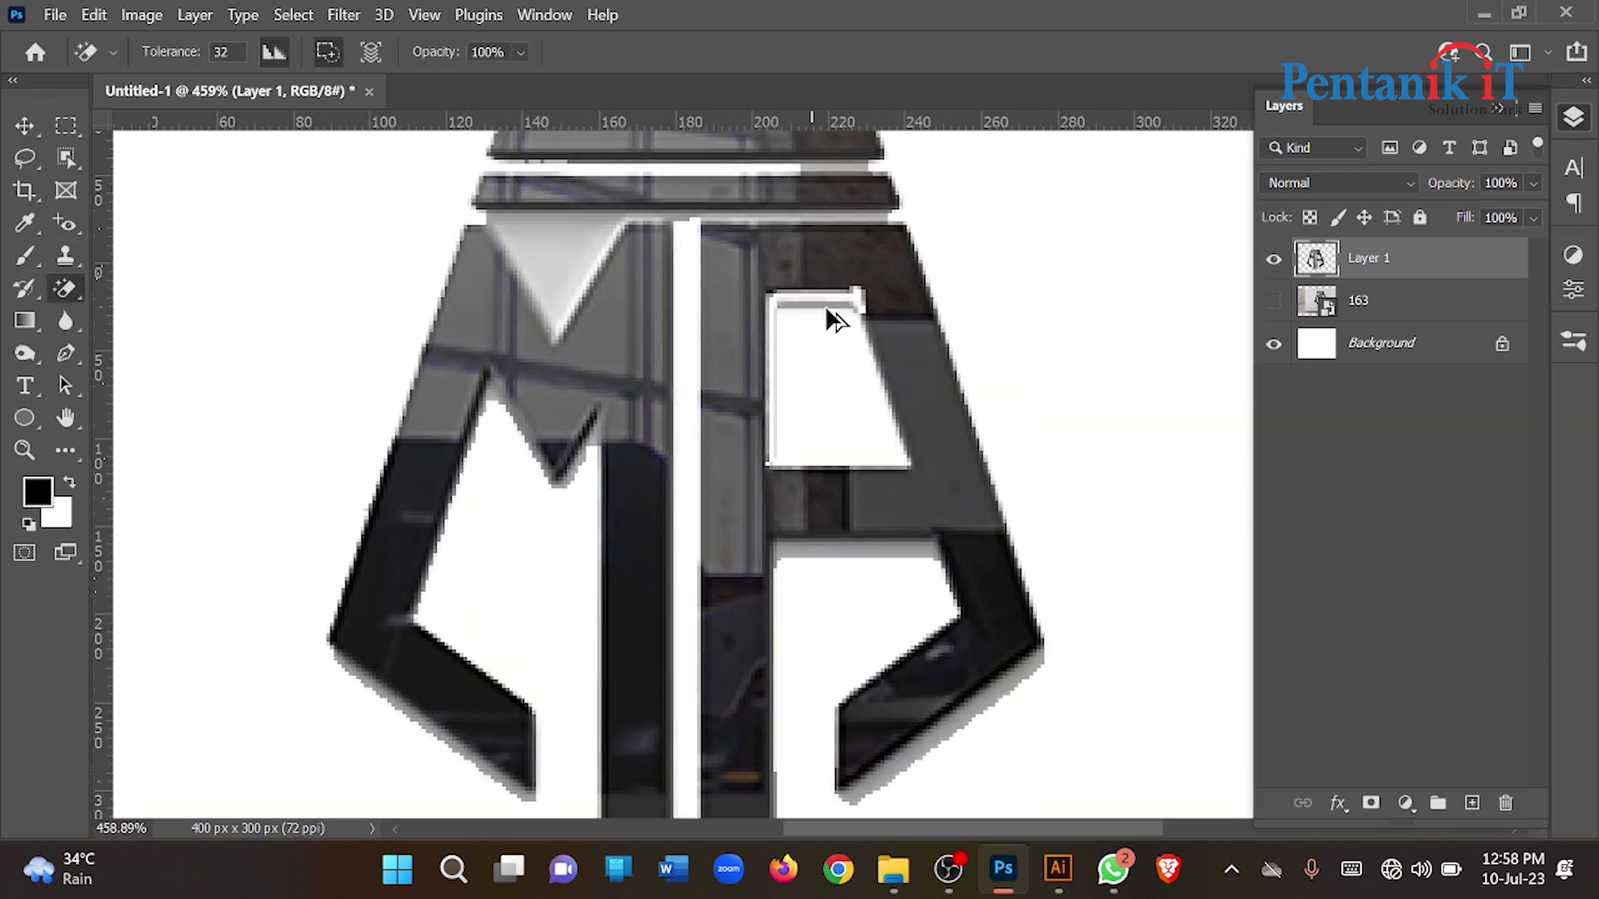
scroll(826, 306, up, 4)
scroll(790, 388, down, 1)
scroll(849, 558, down, 3)
scroll(849, 558, up, 1)
click(848, 551)
scroll(883, 574, up, 1)
scroll(916, 595, up, 1)
click(901, 598)
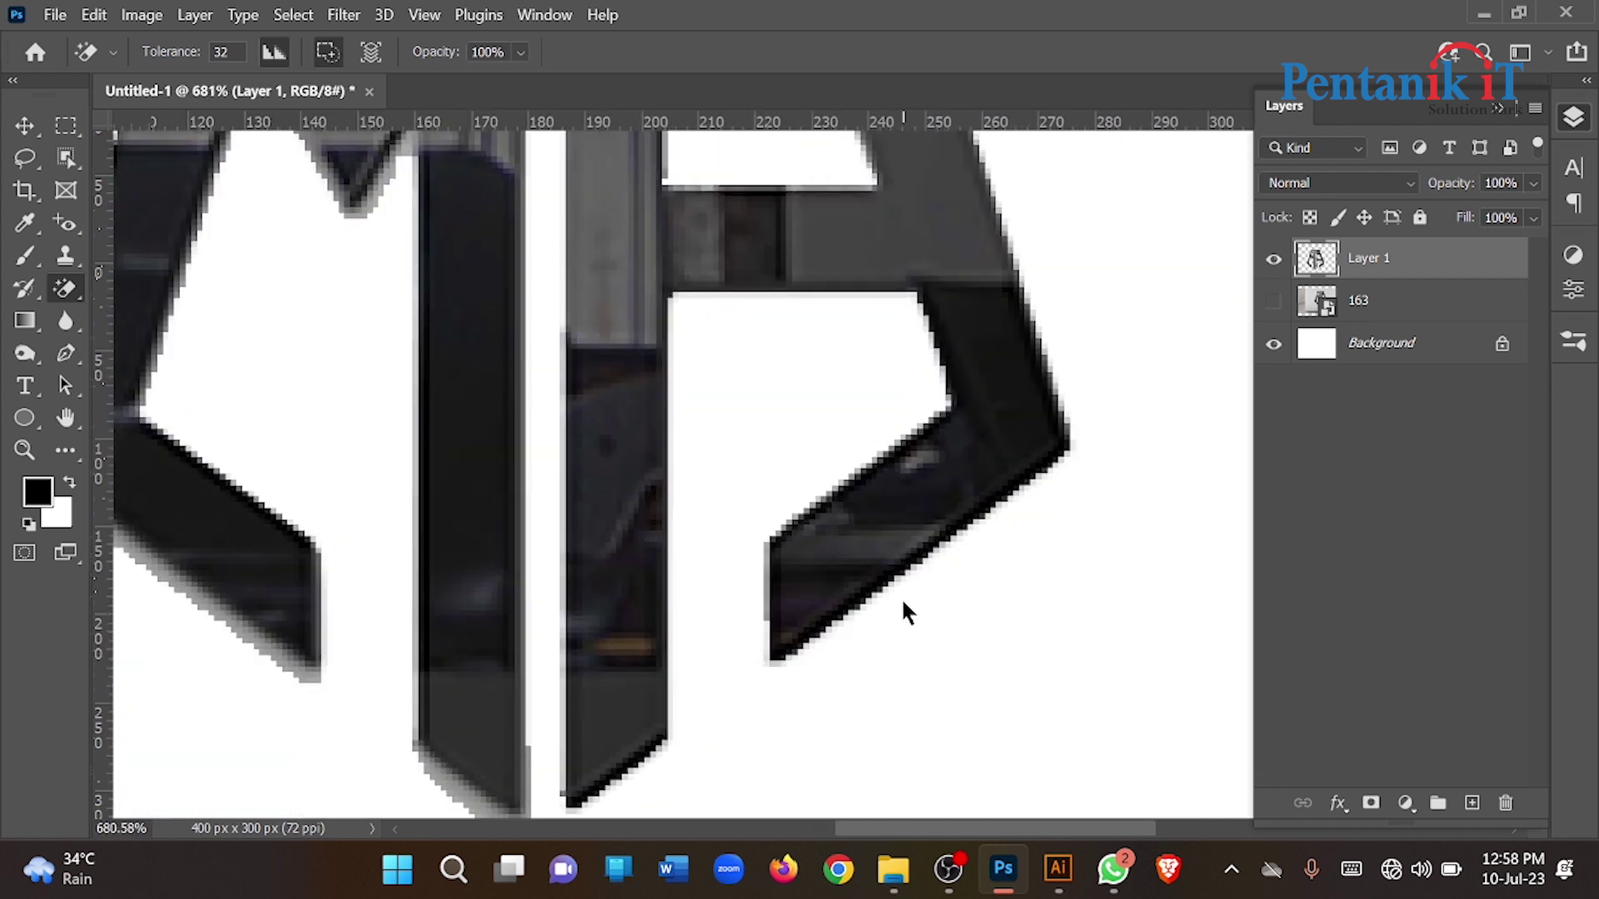
scroll(882, 587, up, 1)
scroll(874, 581, up, 1)
click(528, 697)
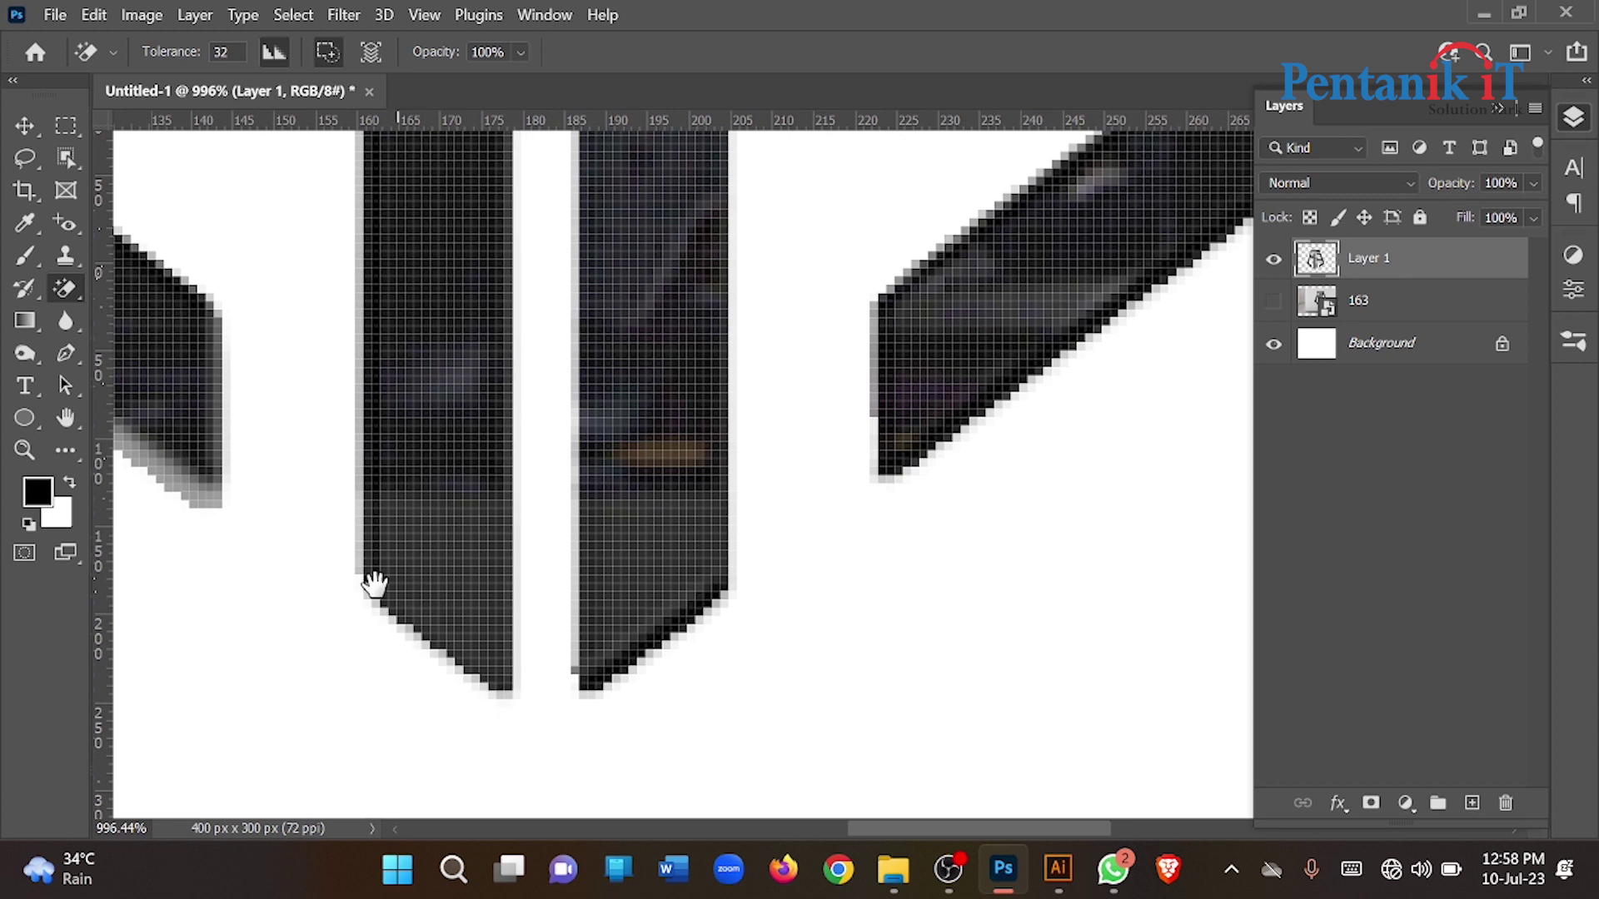
scroll(372, 571, up, 2)
click(585, 573)
Magic-erase the grey inside the M's V and crossbar and near the A, undoing one accidental erase
scroll(507, 646, down, 3)
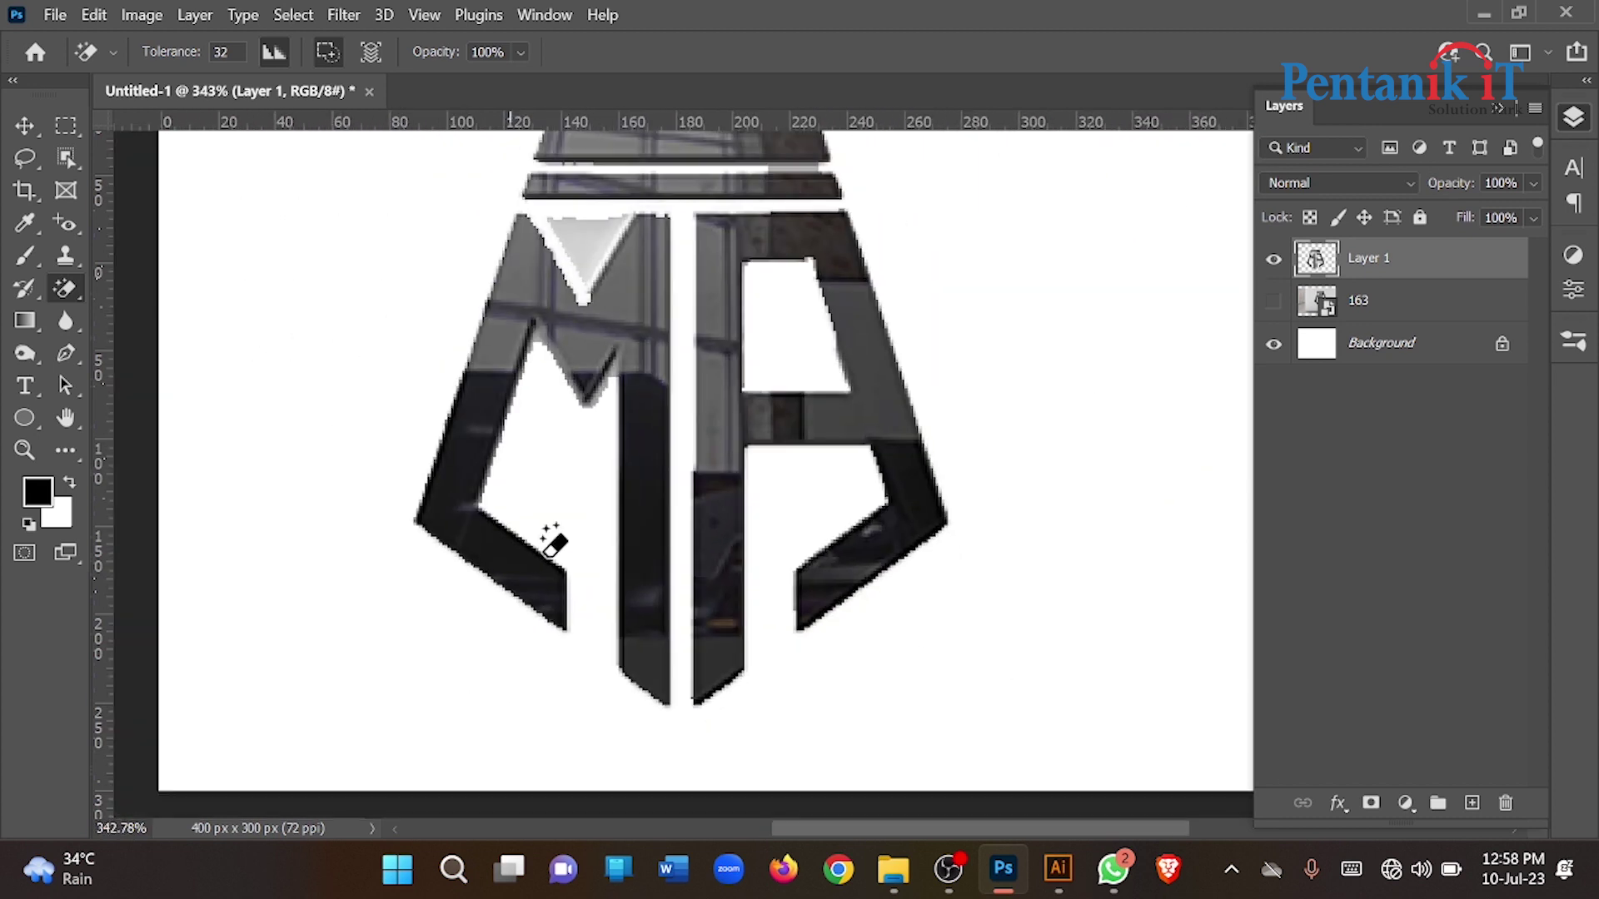
scroll(620, 437, up, 1)
click(616, 426)
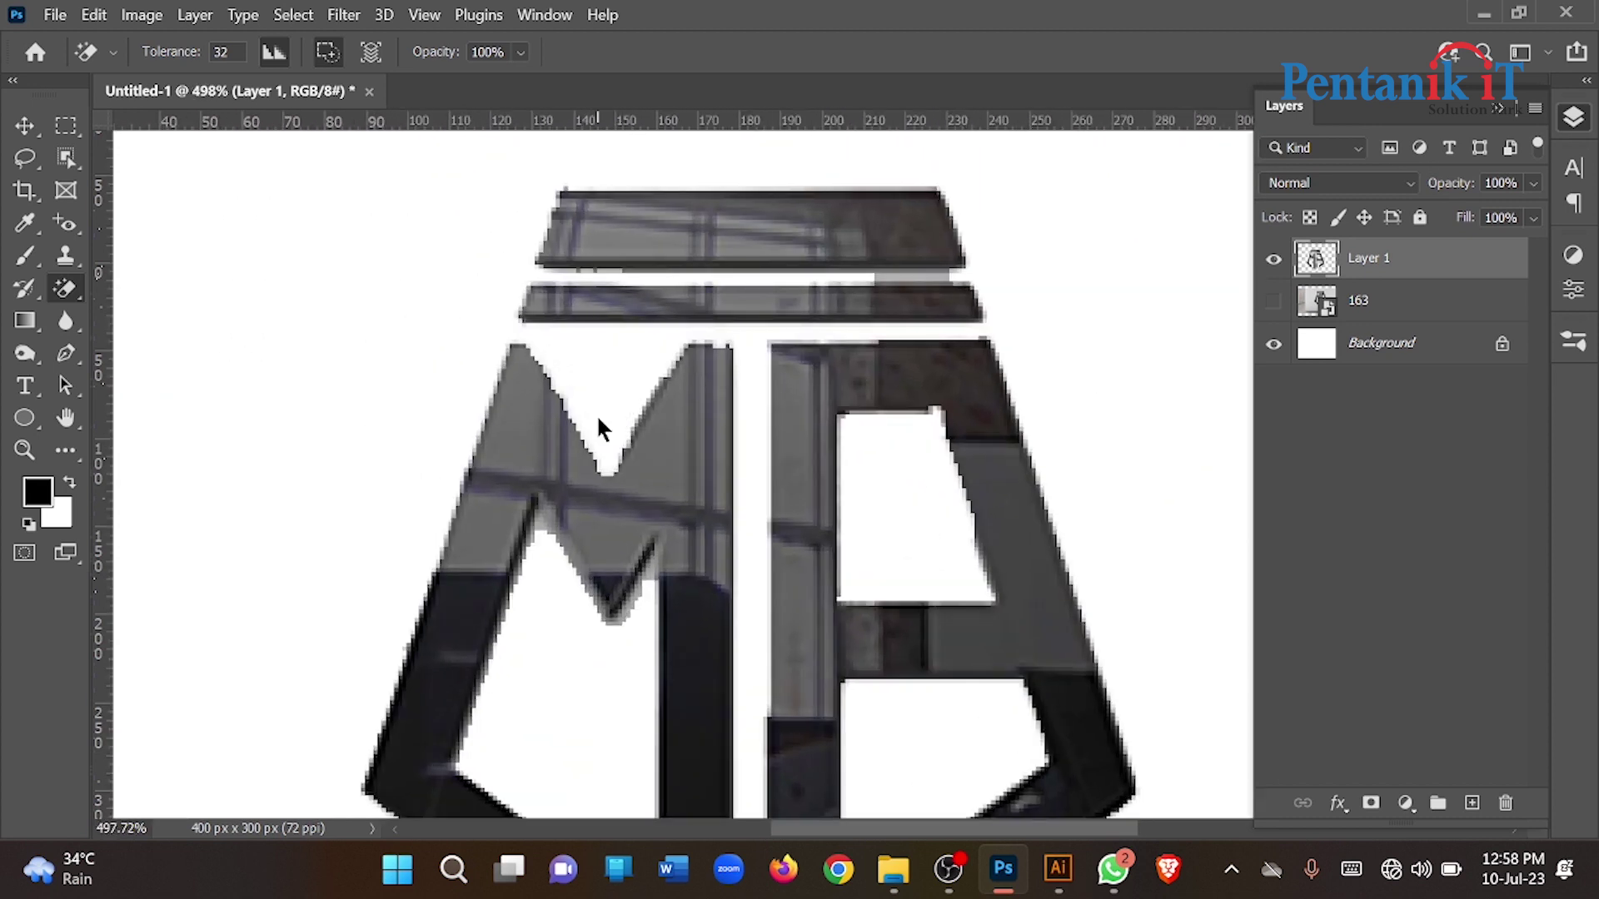
scroll(600, 425, down, 1)
scroll(542, 503, up, 2)
scroll(553, 553, up, 1)
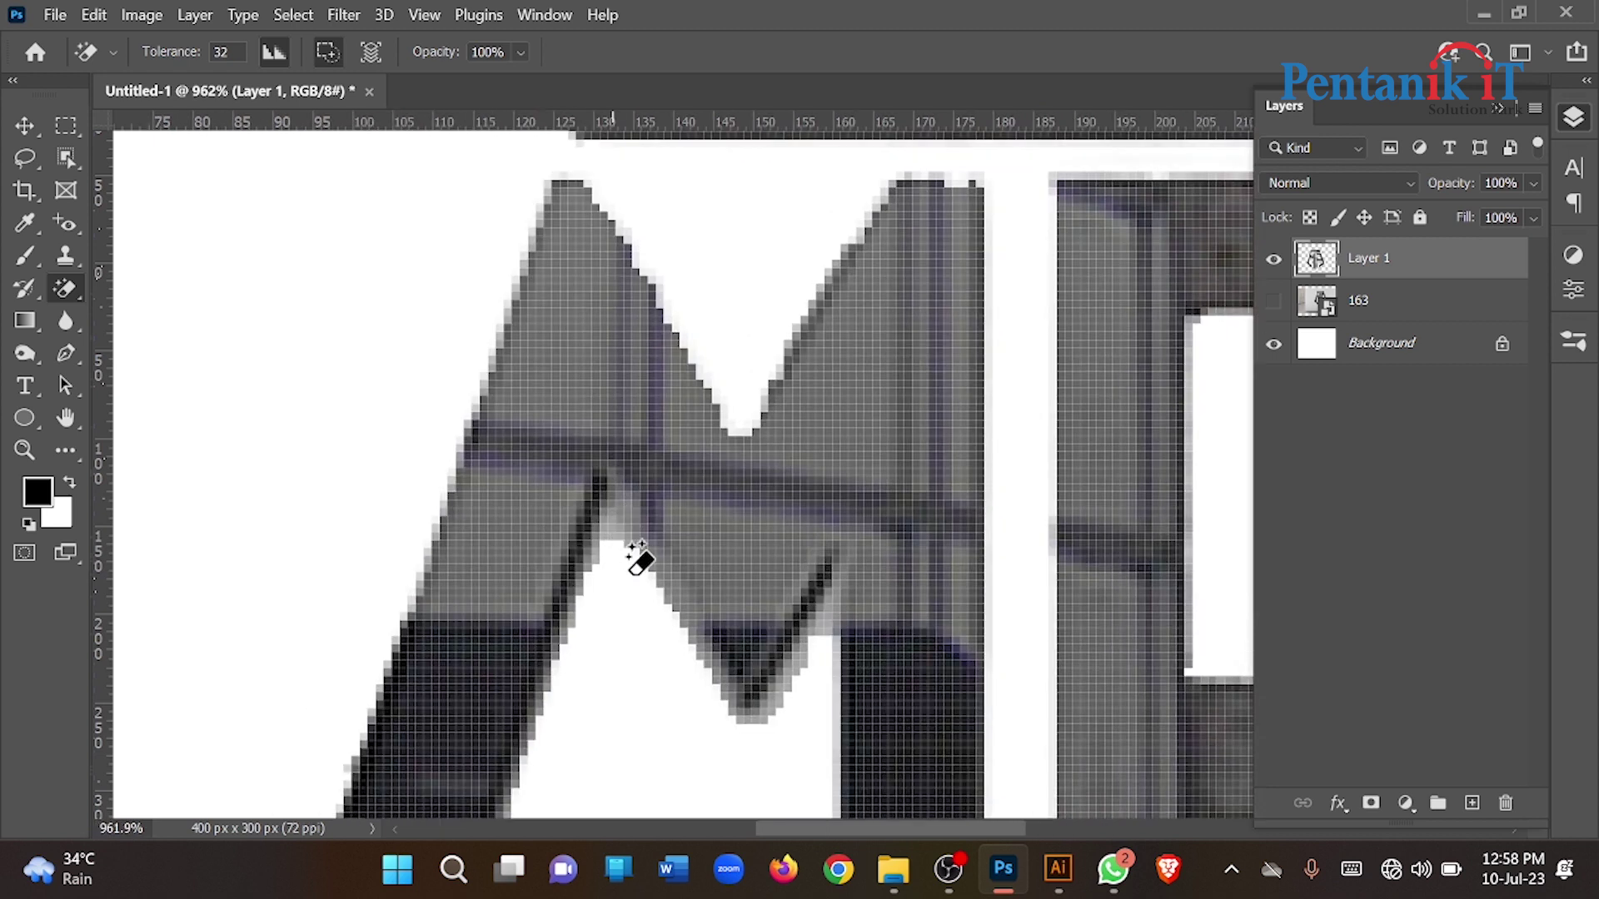
click(632, 551)
drag(631, 551, 358, 328)
click(512, 370)
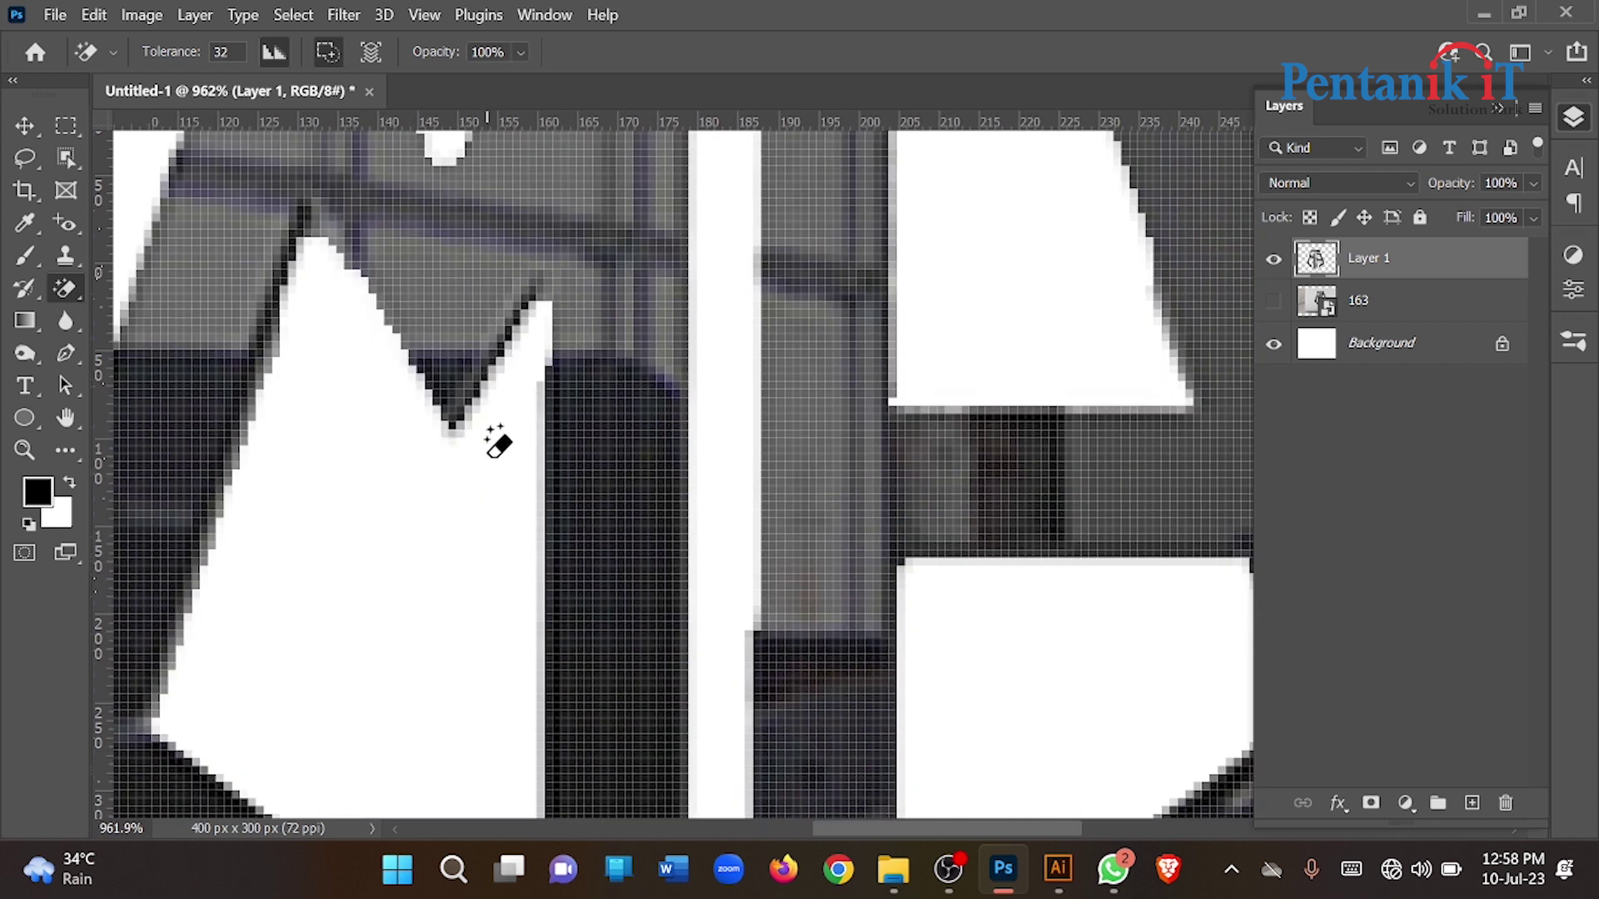
scroll(458, 496, down, 1)
scroll(452, 483, down, 2)
scroll(583, 475, up, 2)
scroll(638, 527, up, 2)
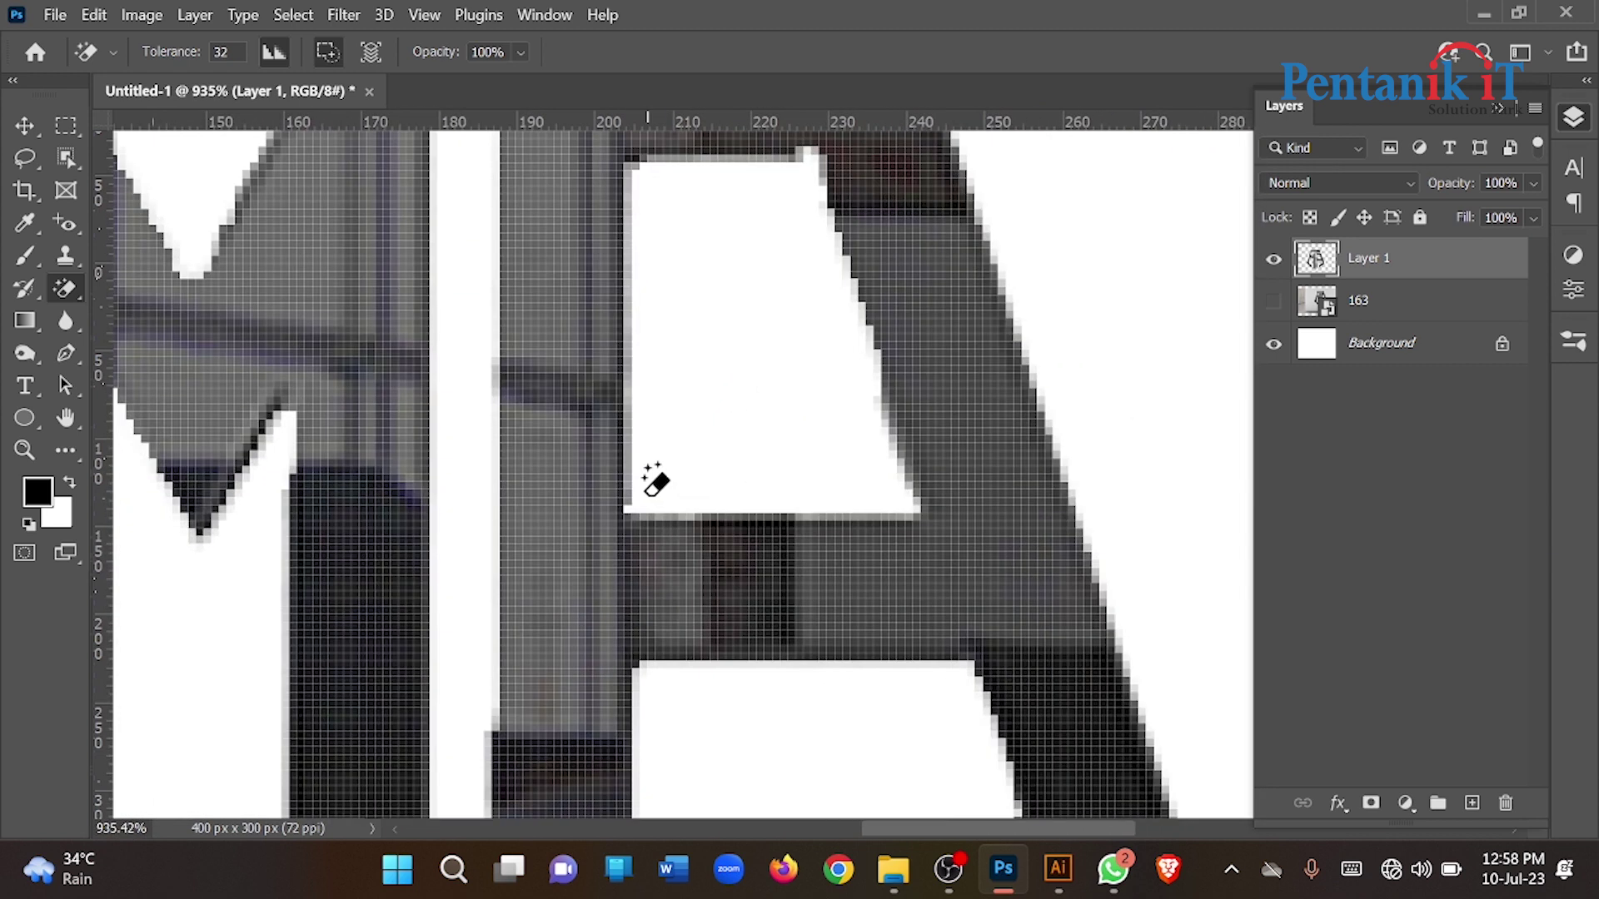
click(767, 485)
key(ctrl+z)
scroll(767, 516, down, 2)
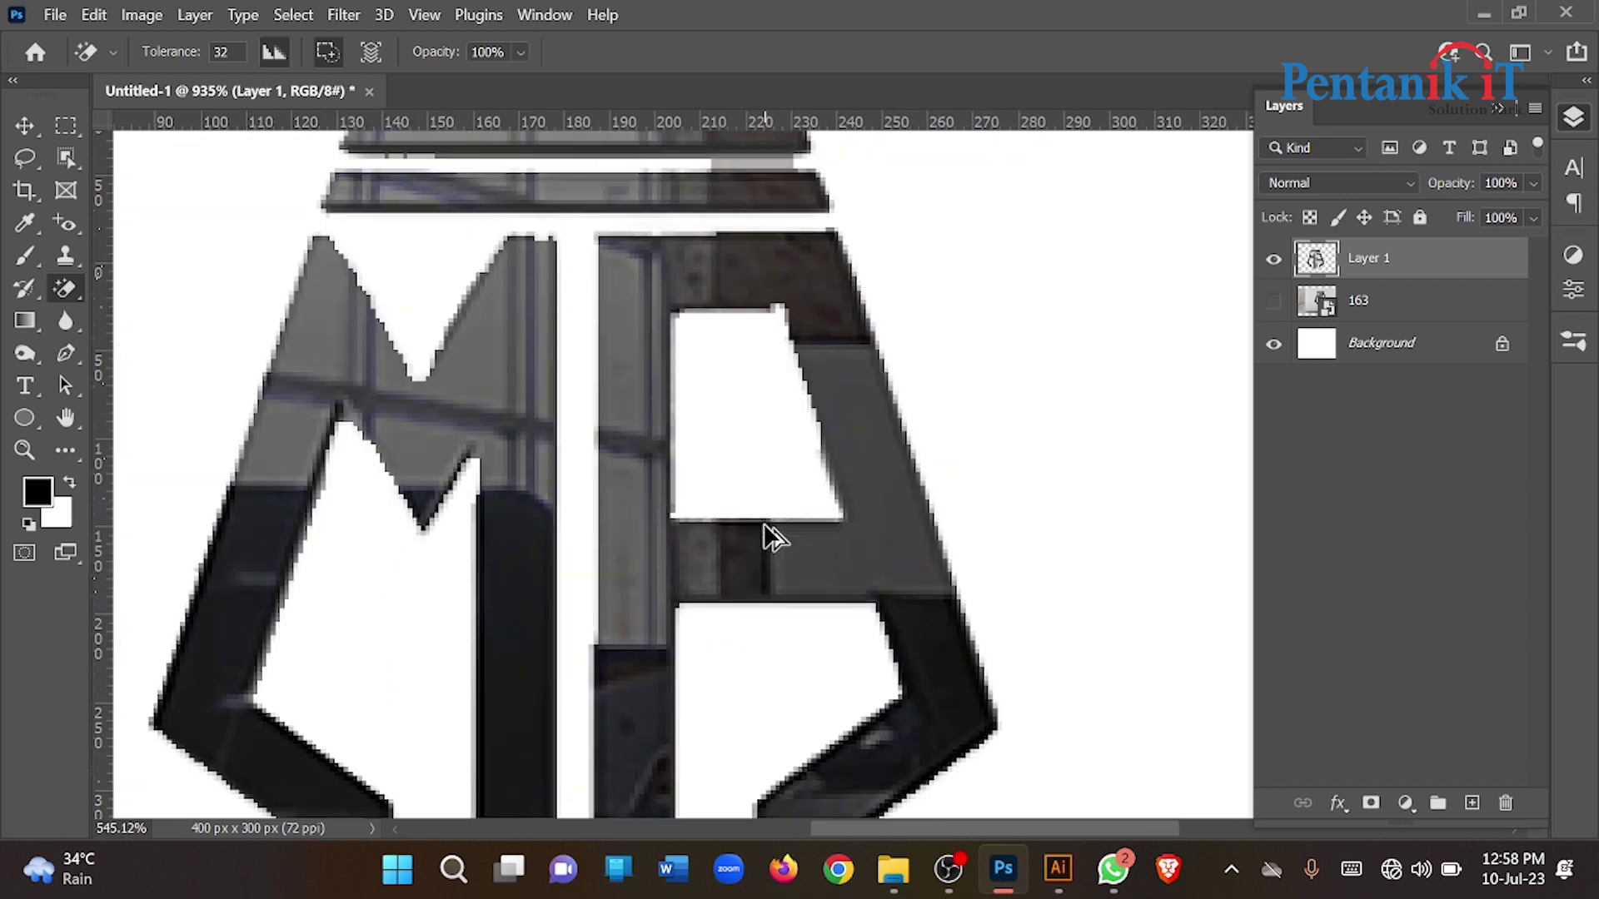
scroll(733, 500, down, 1)
scroll(623, 323, up, 1)
scroll(903, 332, up, 1)
scroll(842, 272, up, 1)
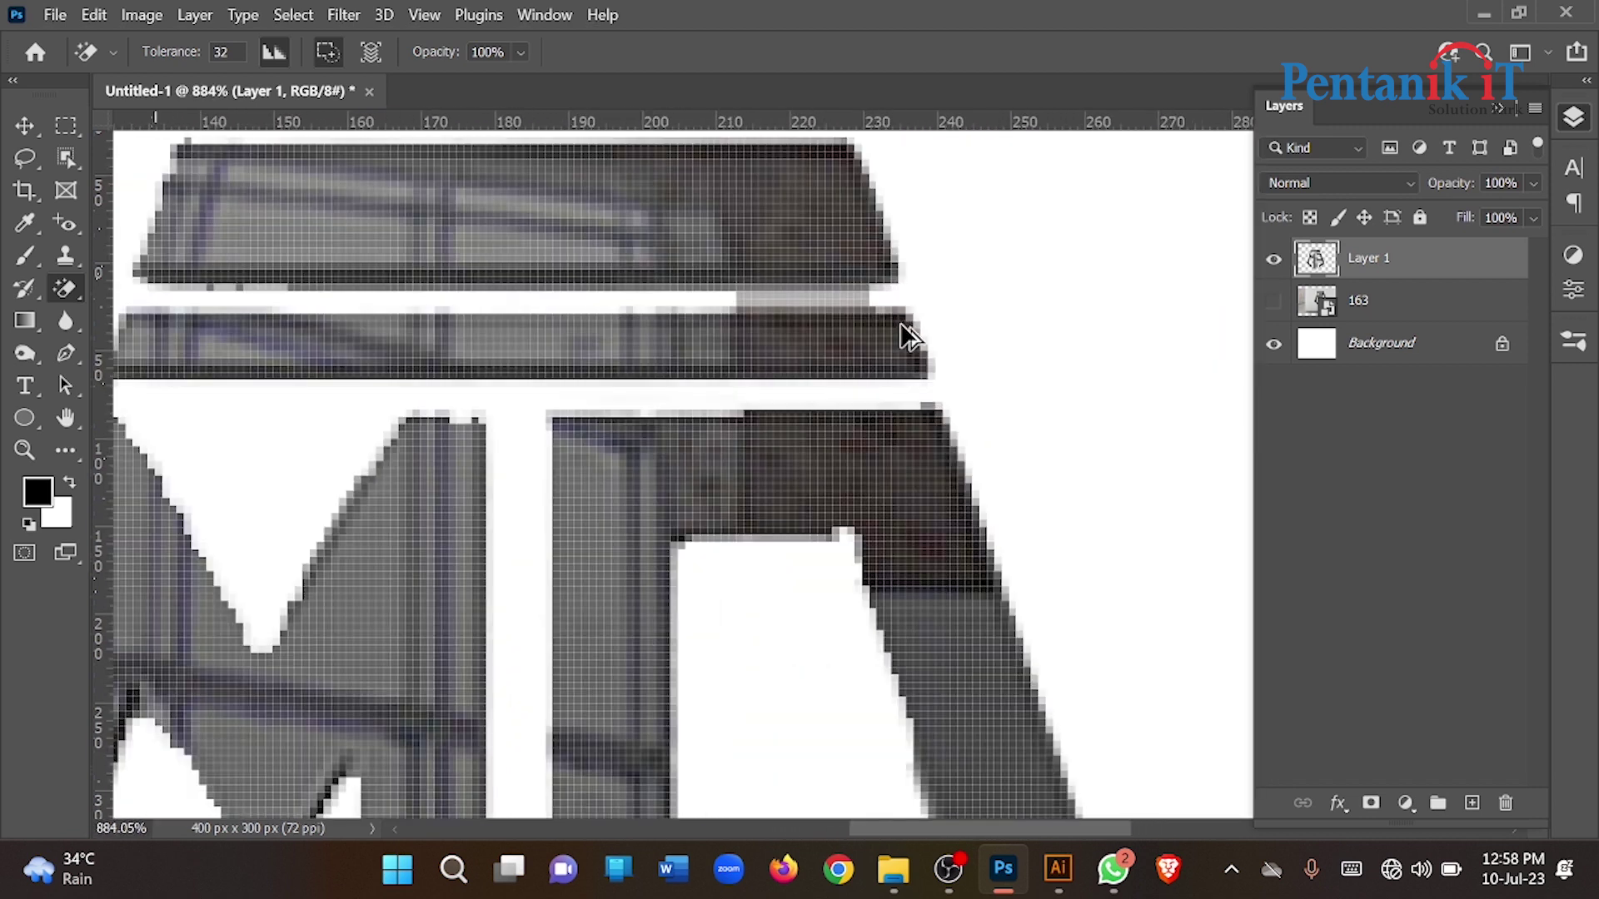
scroll(764, 366, down, 1)
scroll(764, 366, down, 2)
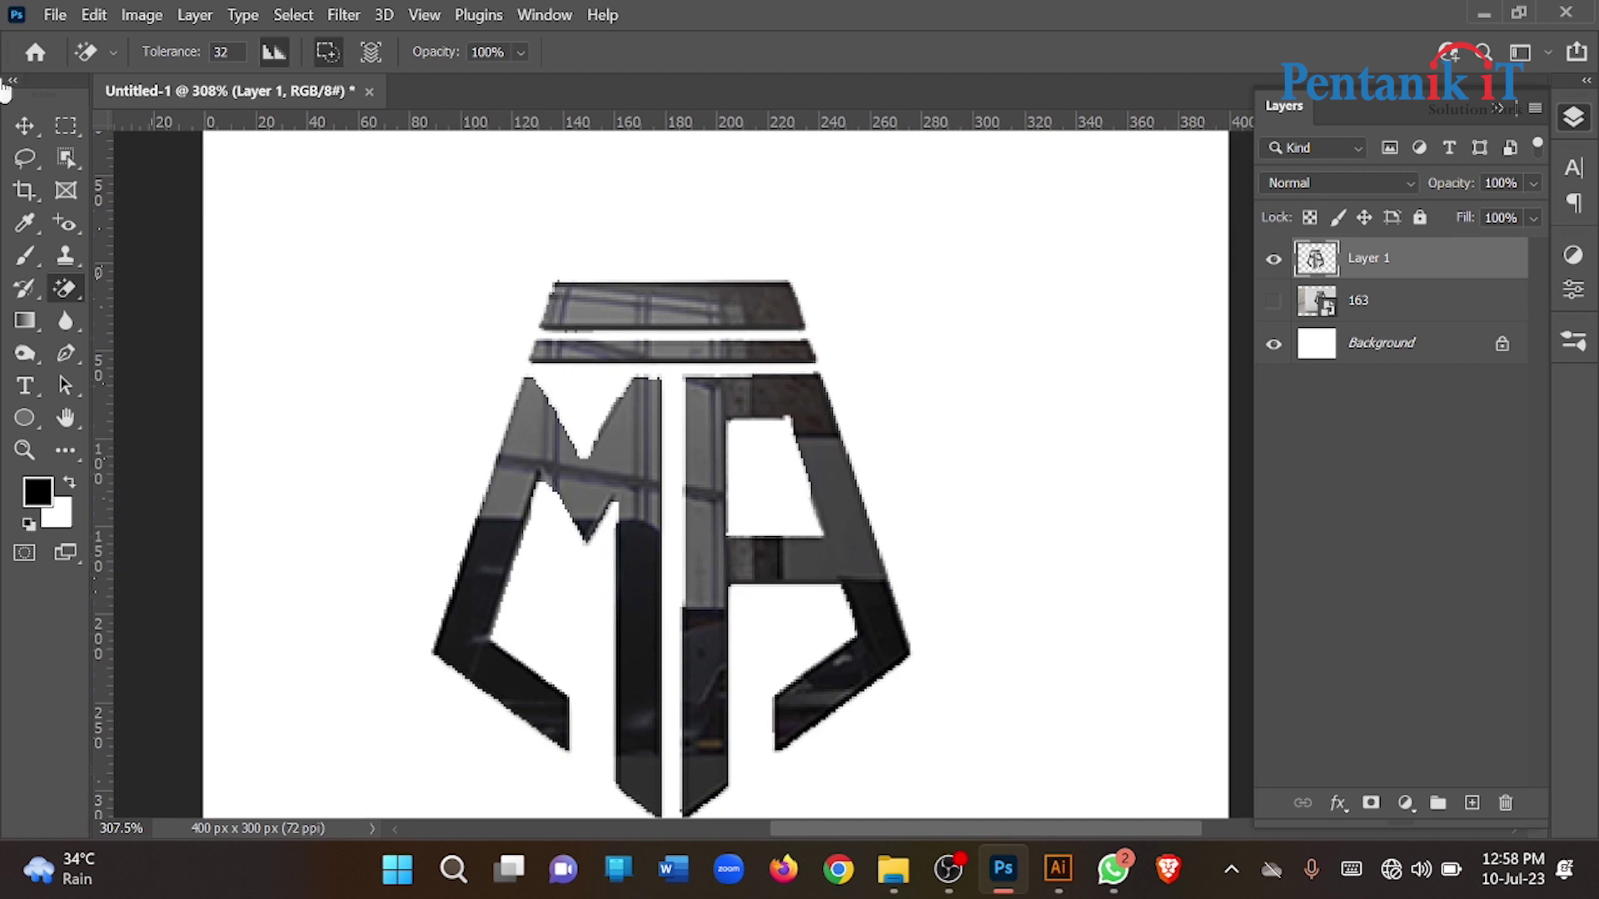
Hide the white Background to preview the cut-out logo, then delete Layer 1
click(24, 126)
scroll(208, 141, down, 2)
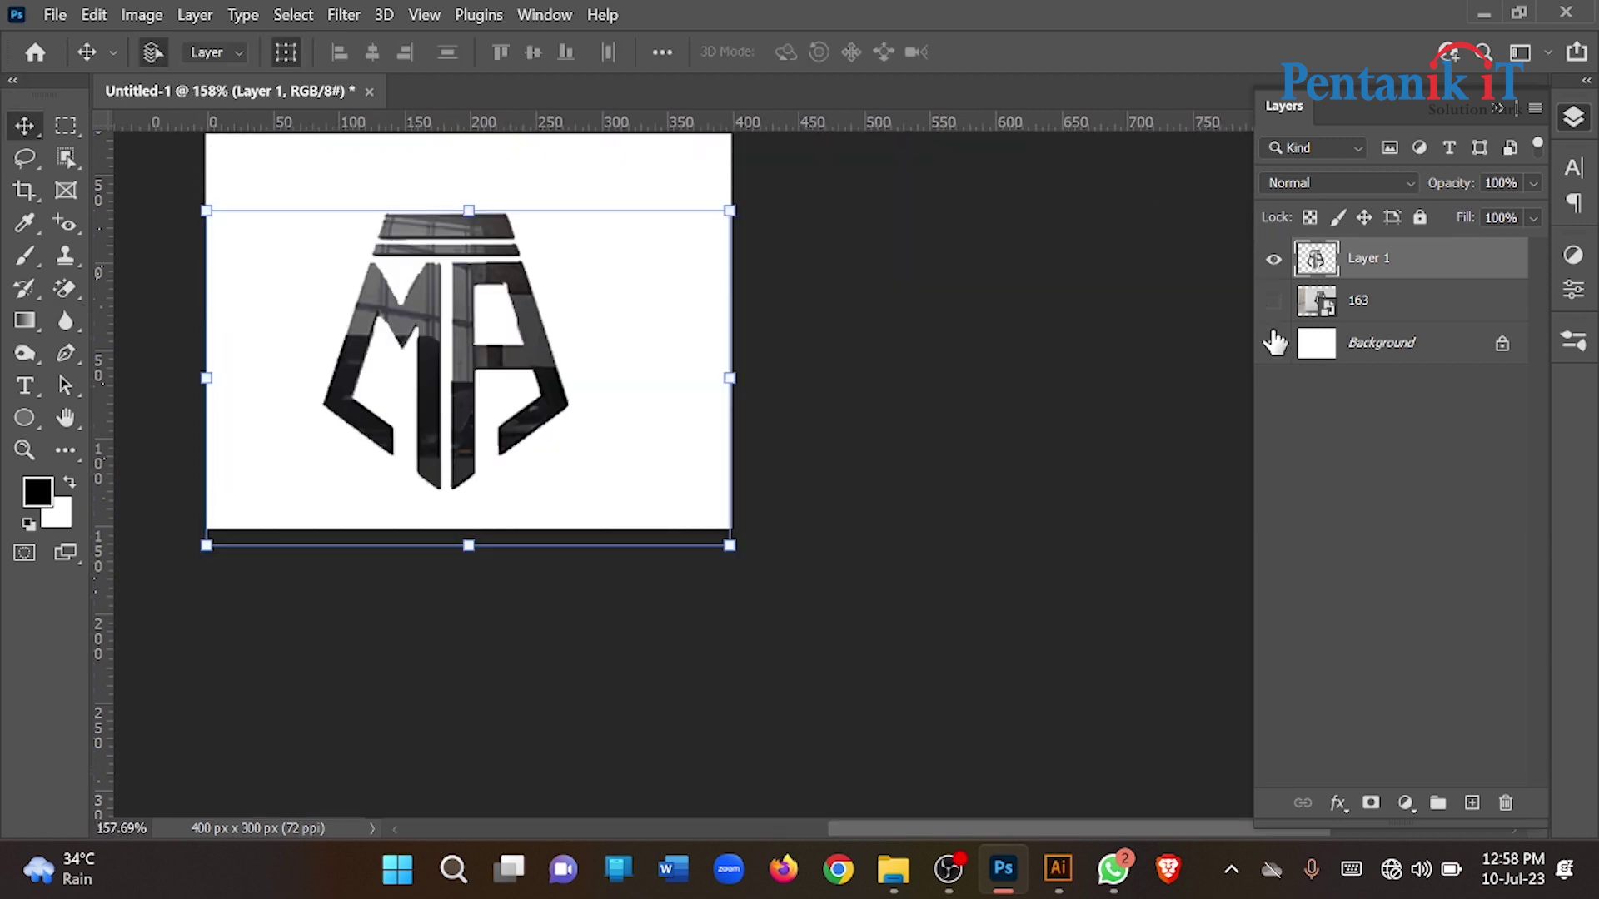
click(1274, 343)
drag(929, 278, 1018, 329)
click(1018, 329)
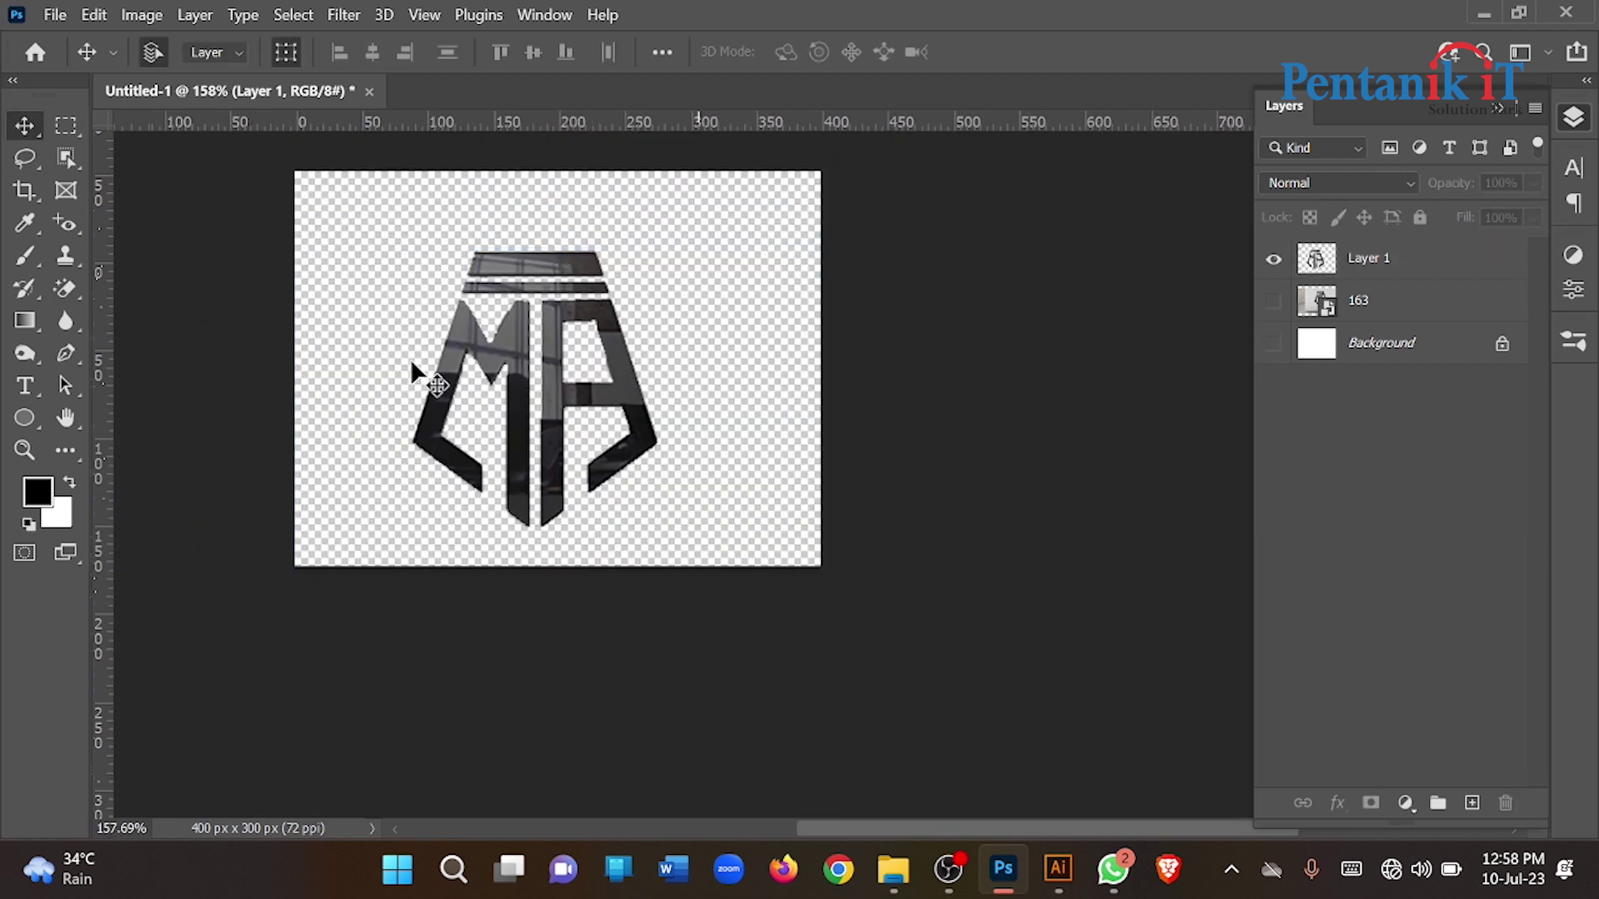
click(482, 358)
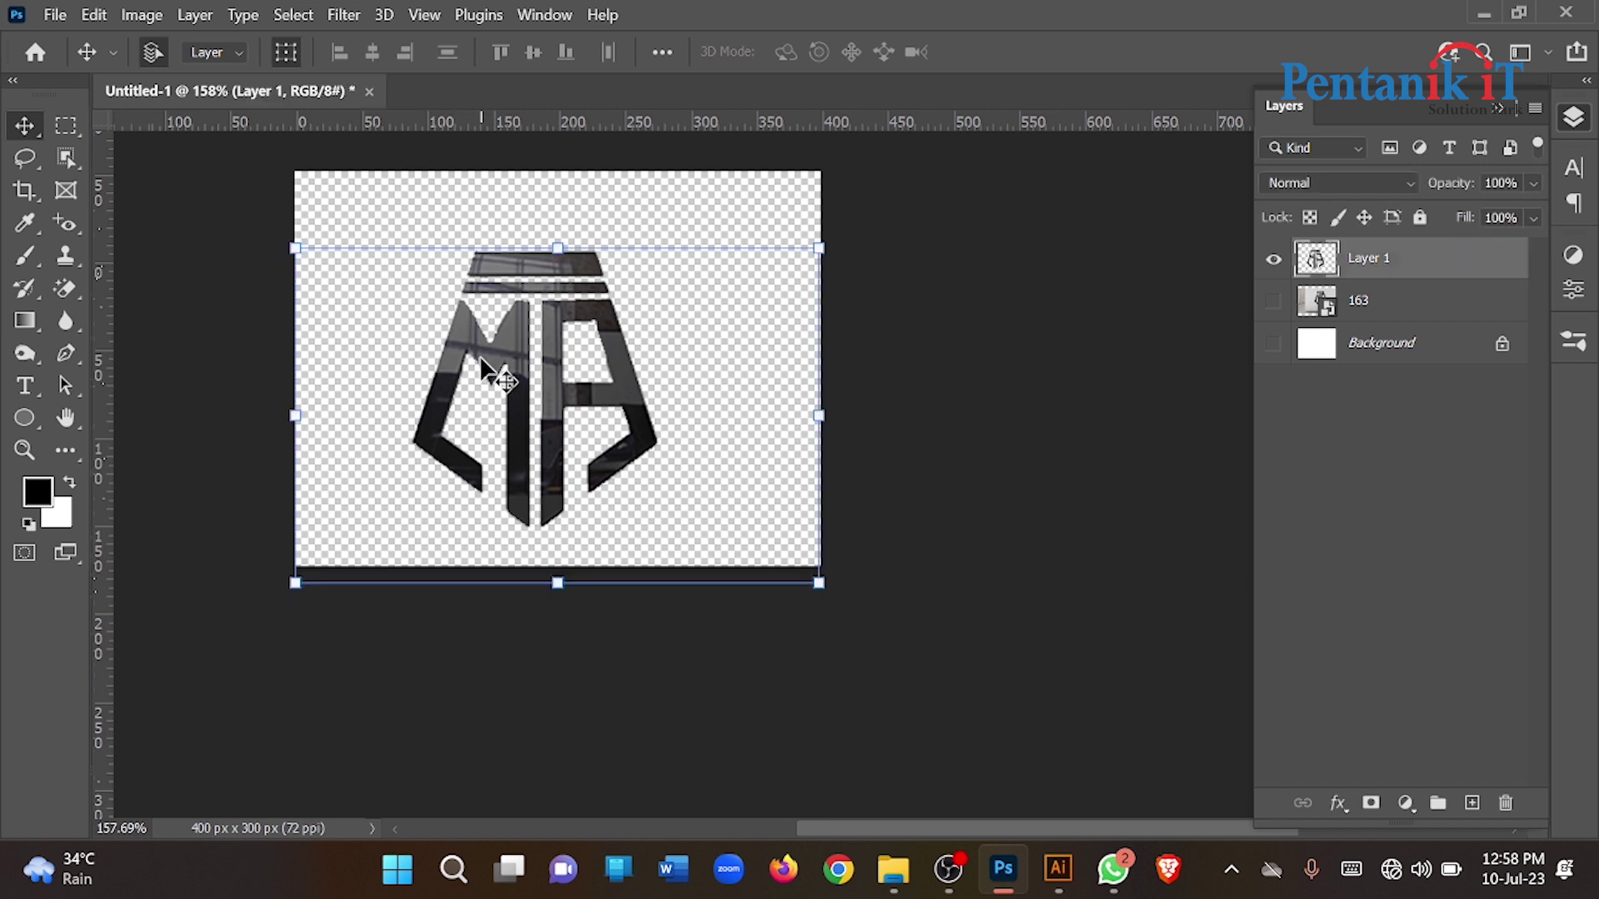
key(Delete)
mouse_move(1112, 868)
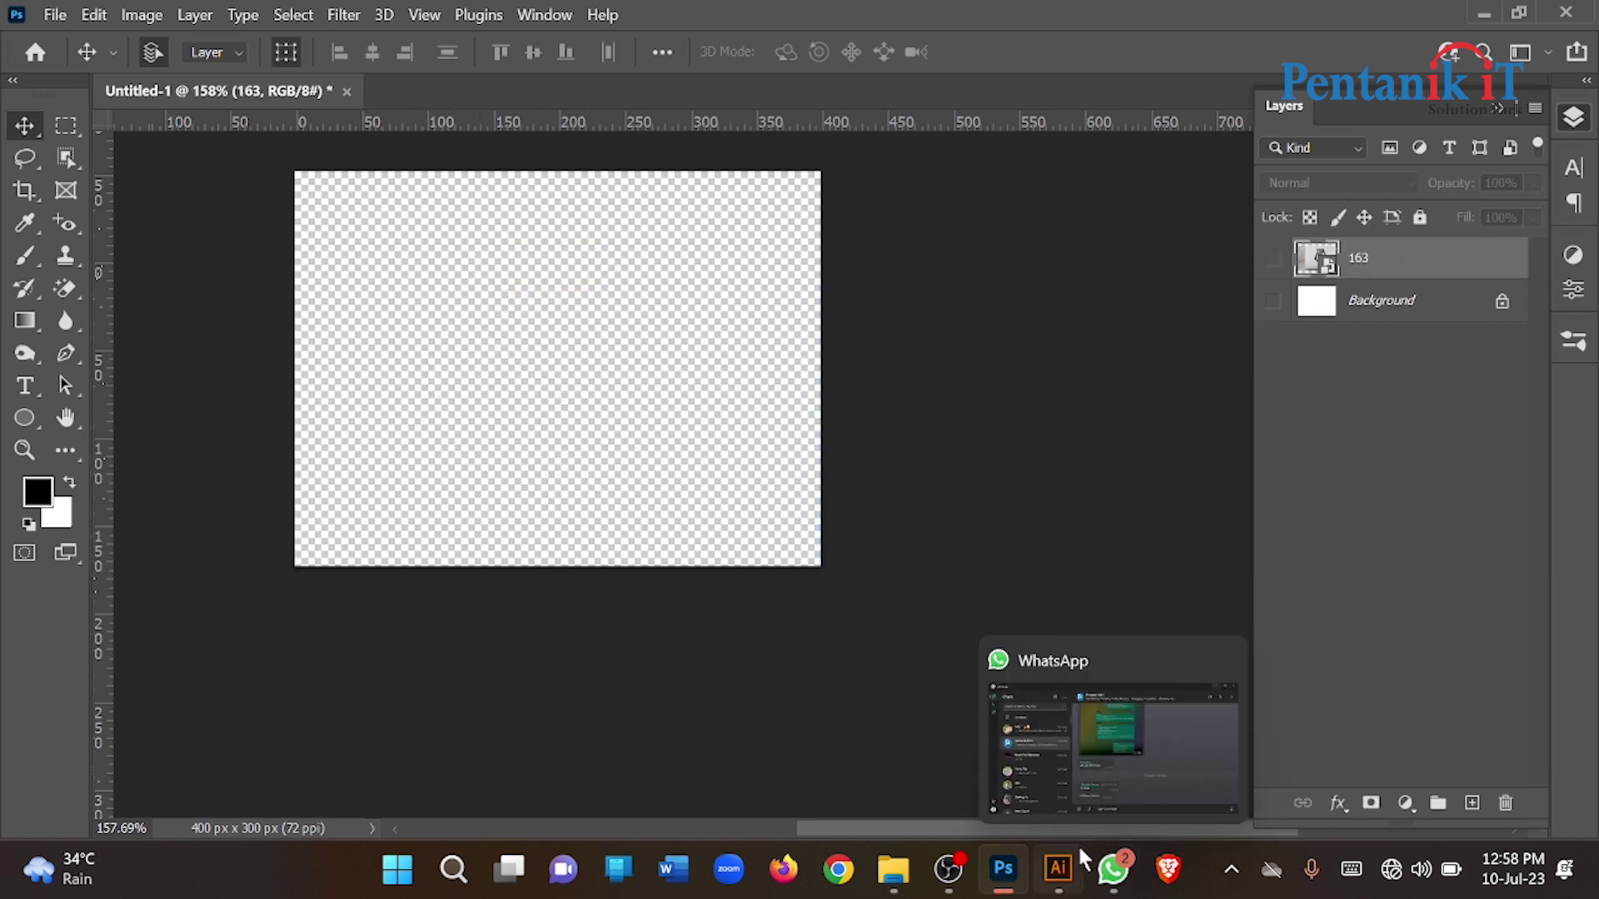
Browse the Downloads folder and briefly preview a phone screenshot in Photos
click(893, 869)
scroll(877, 392, up, 5)
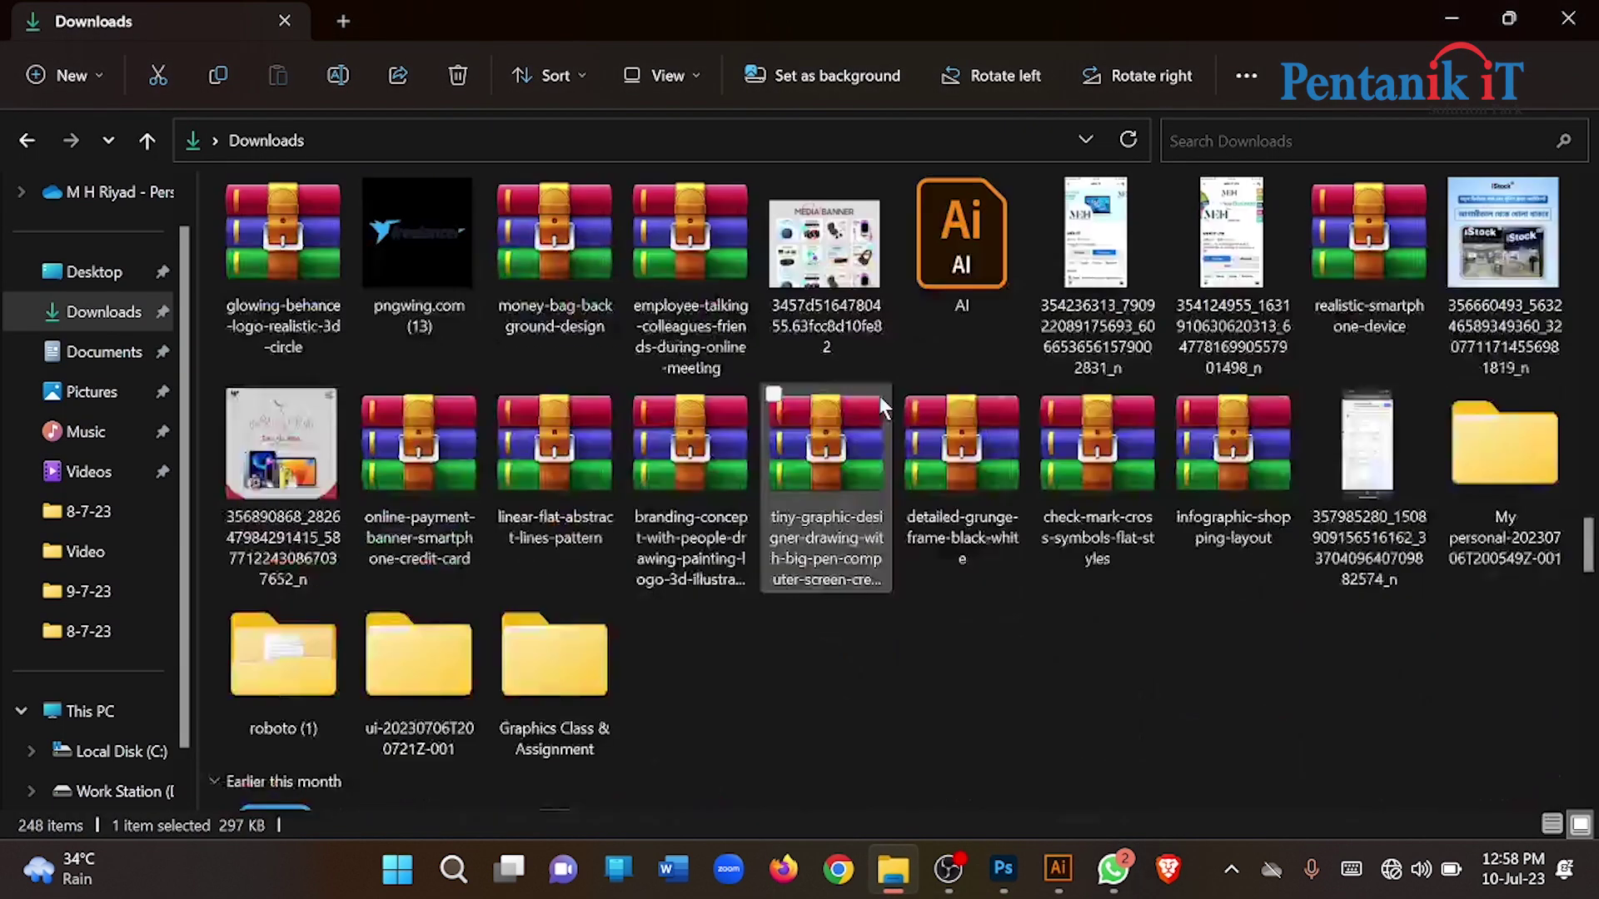
scroll(877, 391, up, 5)
scroll(868, 390, up, 5)
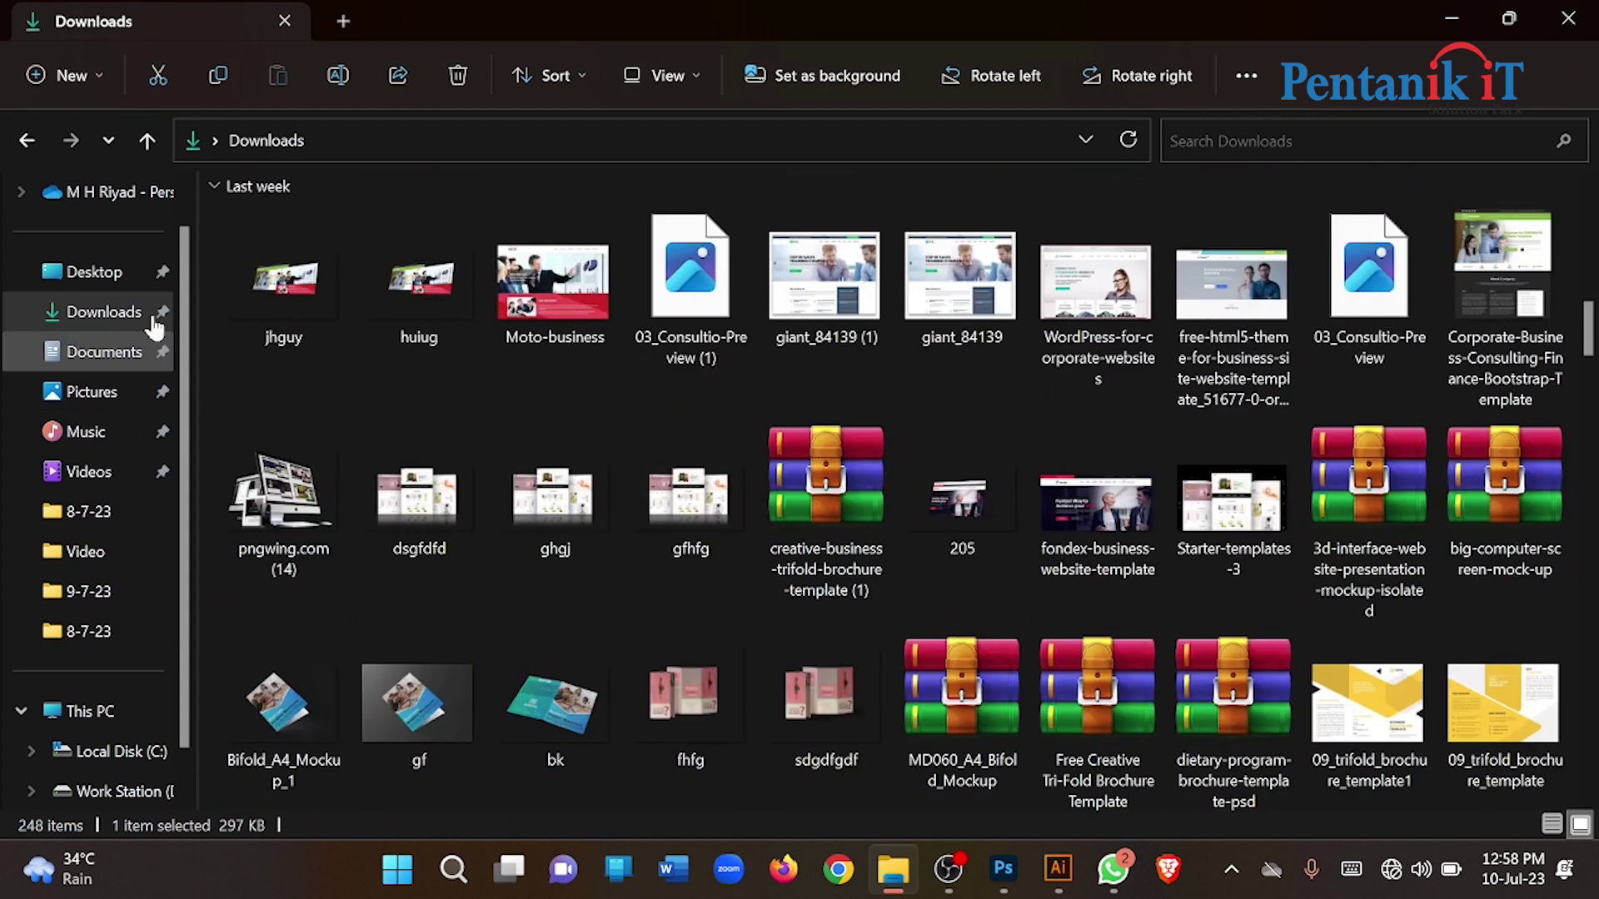
scroll(1247, 337, down, 2)
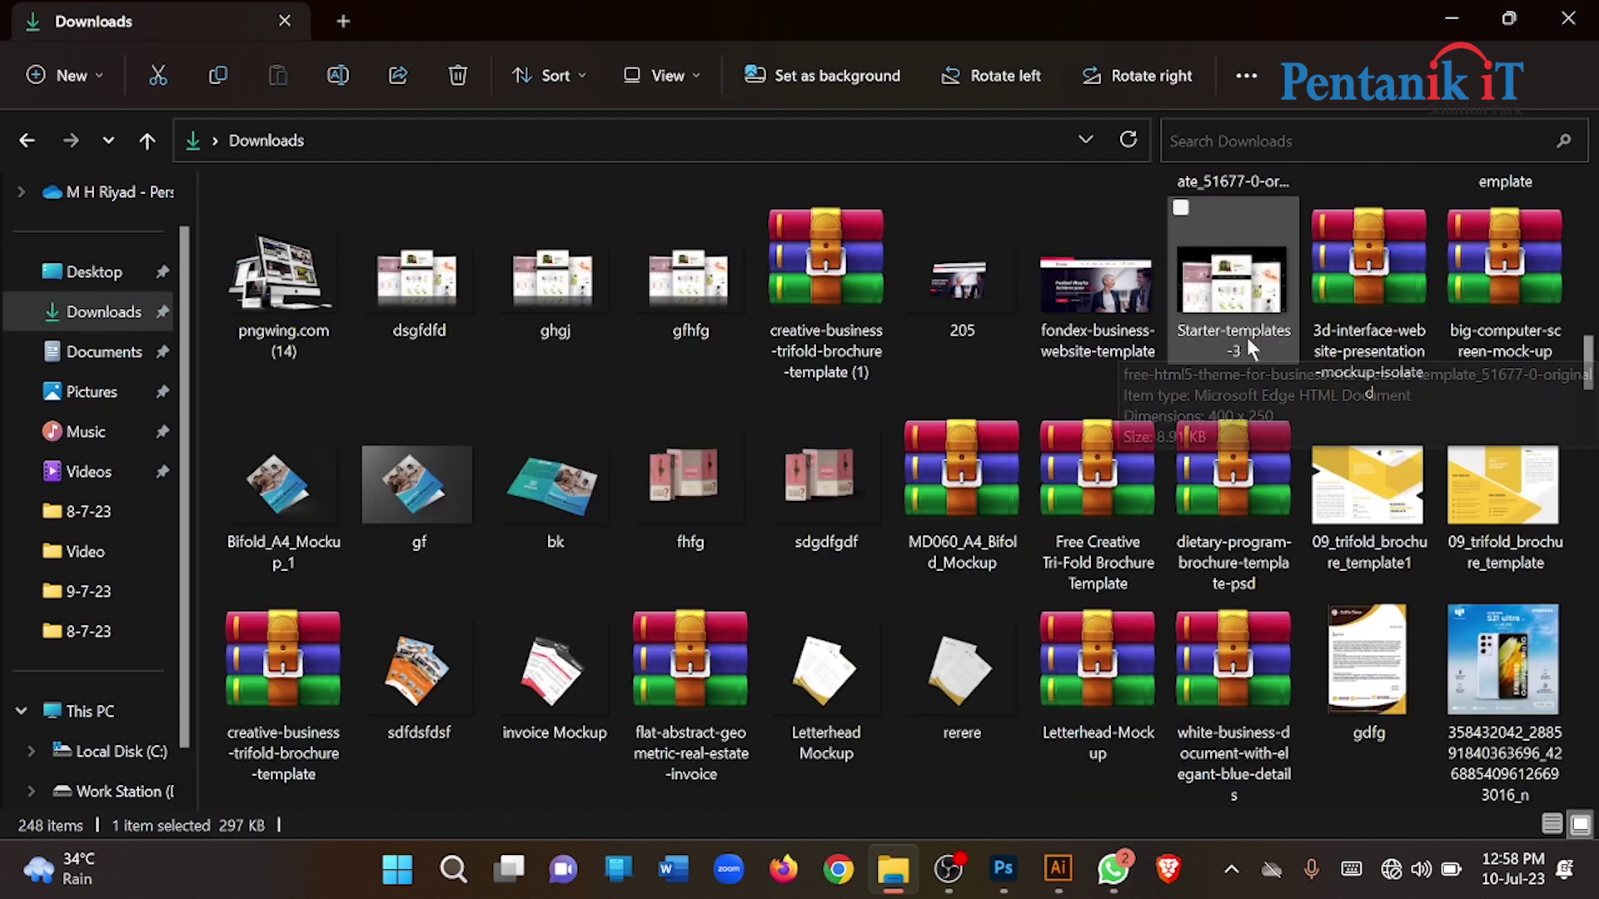
scroll(1247, 337, down, 4)
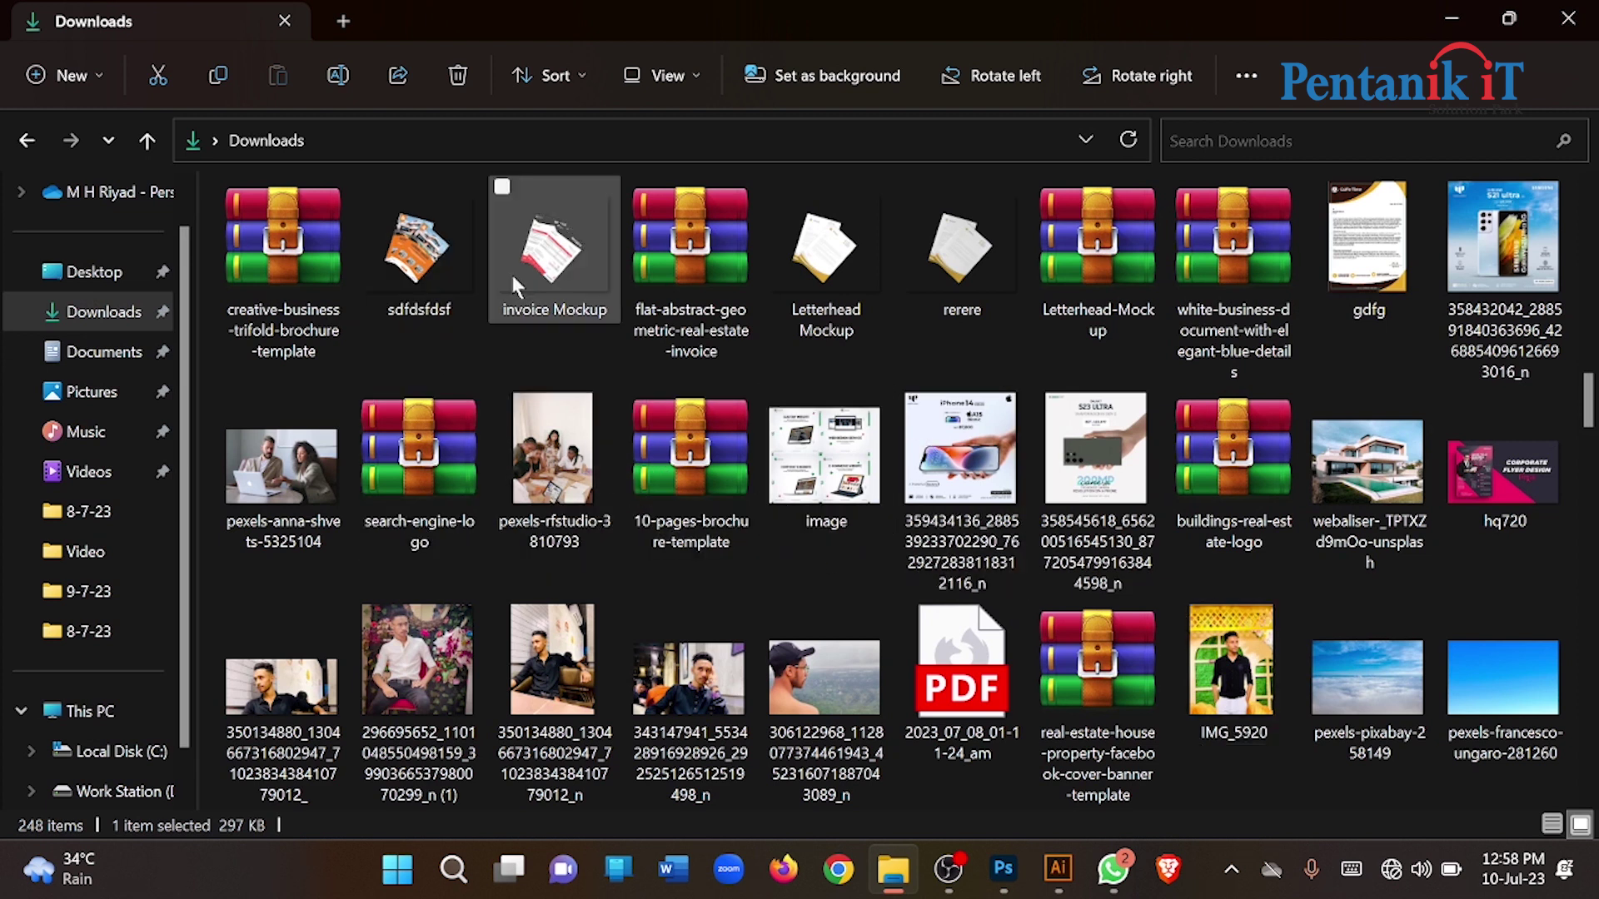
scroll(941, 398, down, 5)
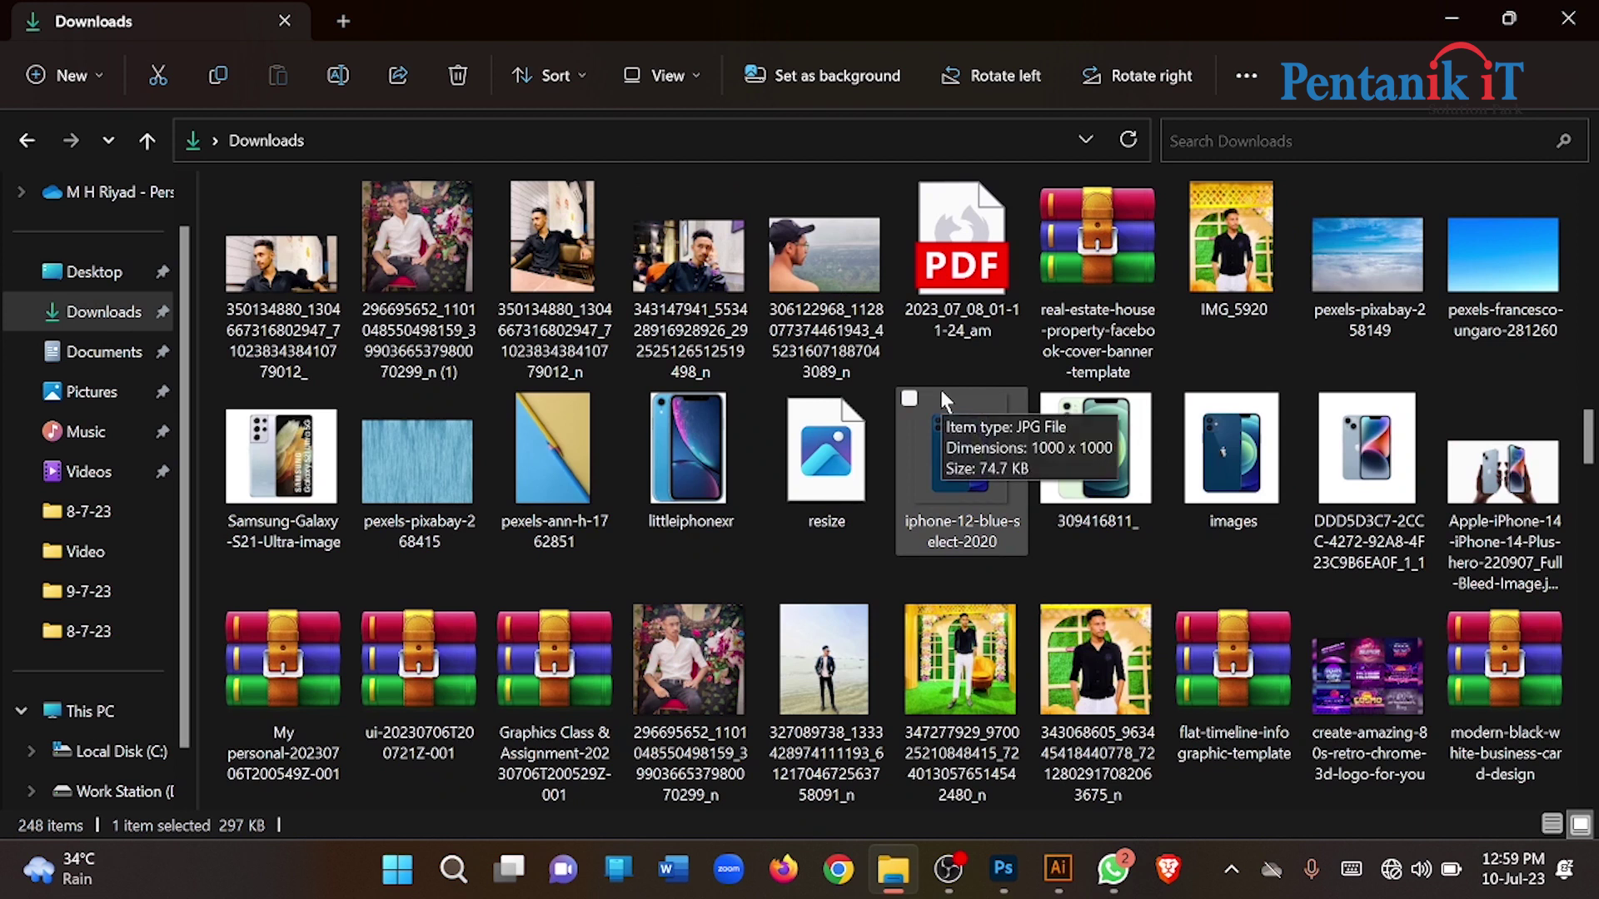
scroll(941, 398, down, 5)
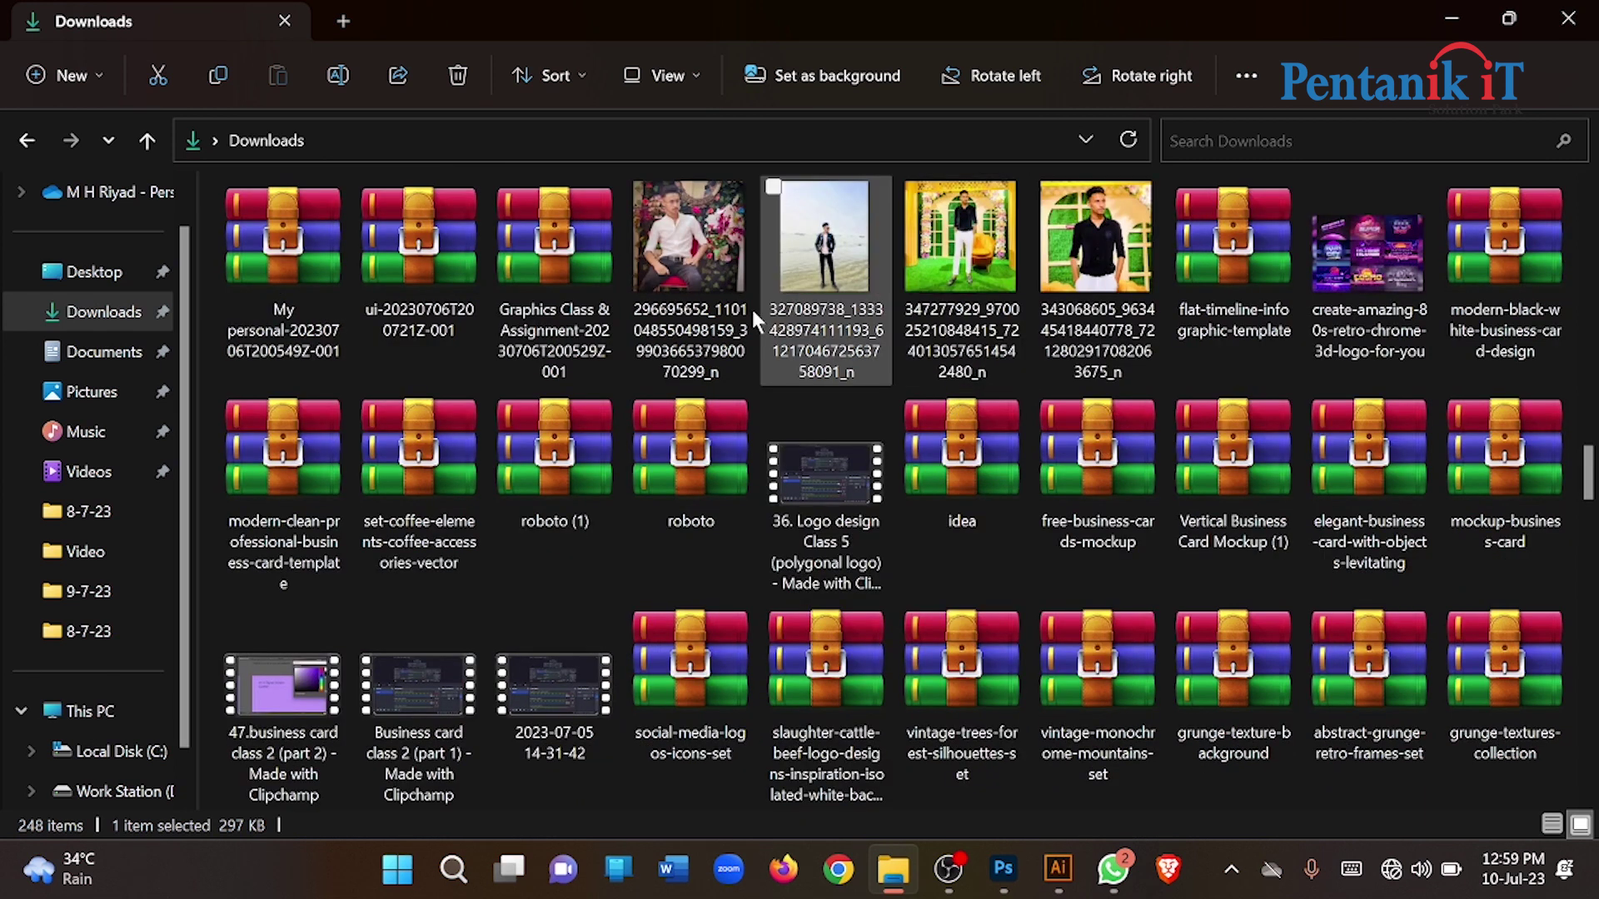
scroll(670, 392, down, 5)
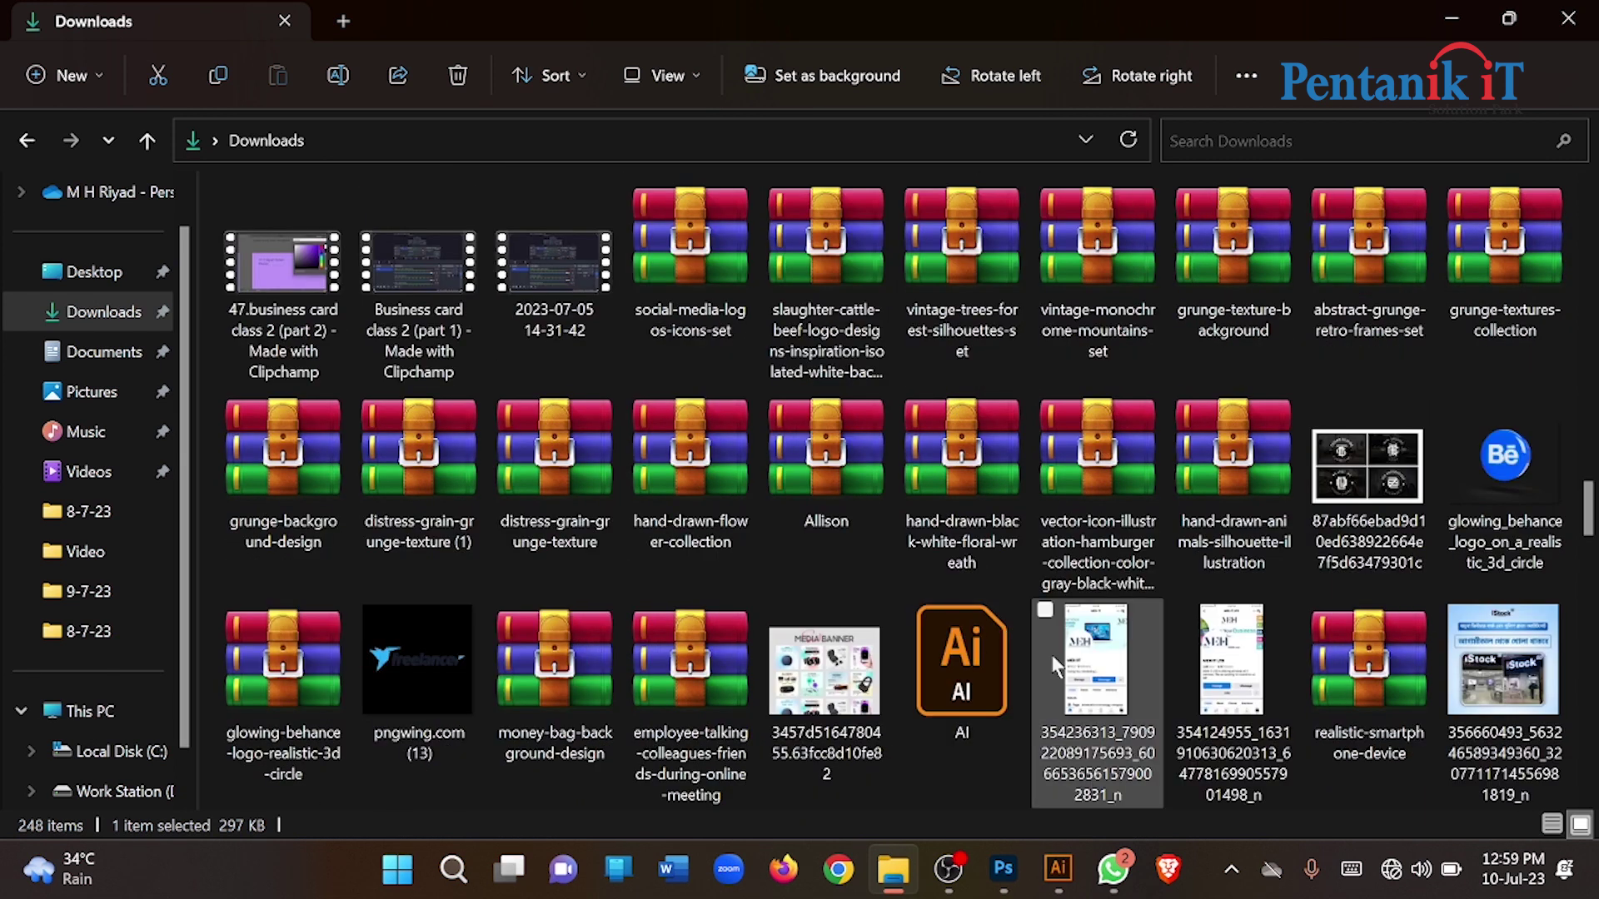
double_click(1100, 670)
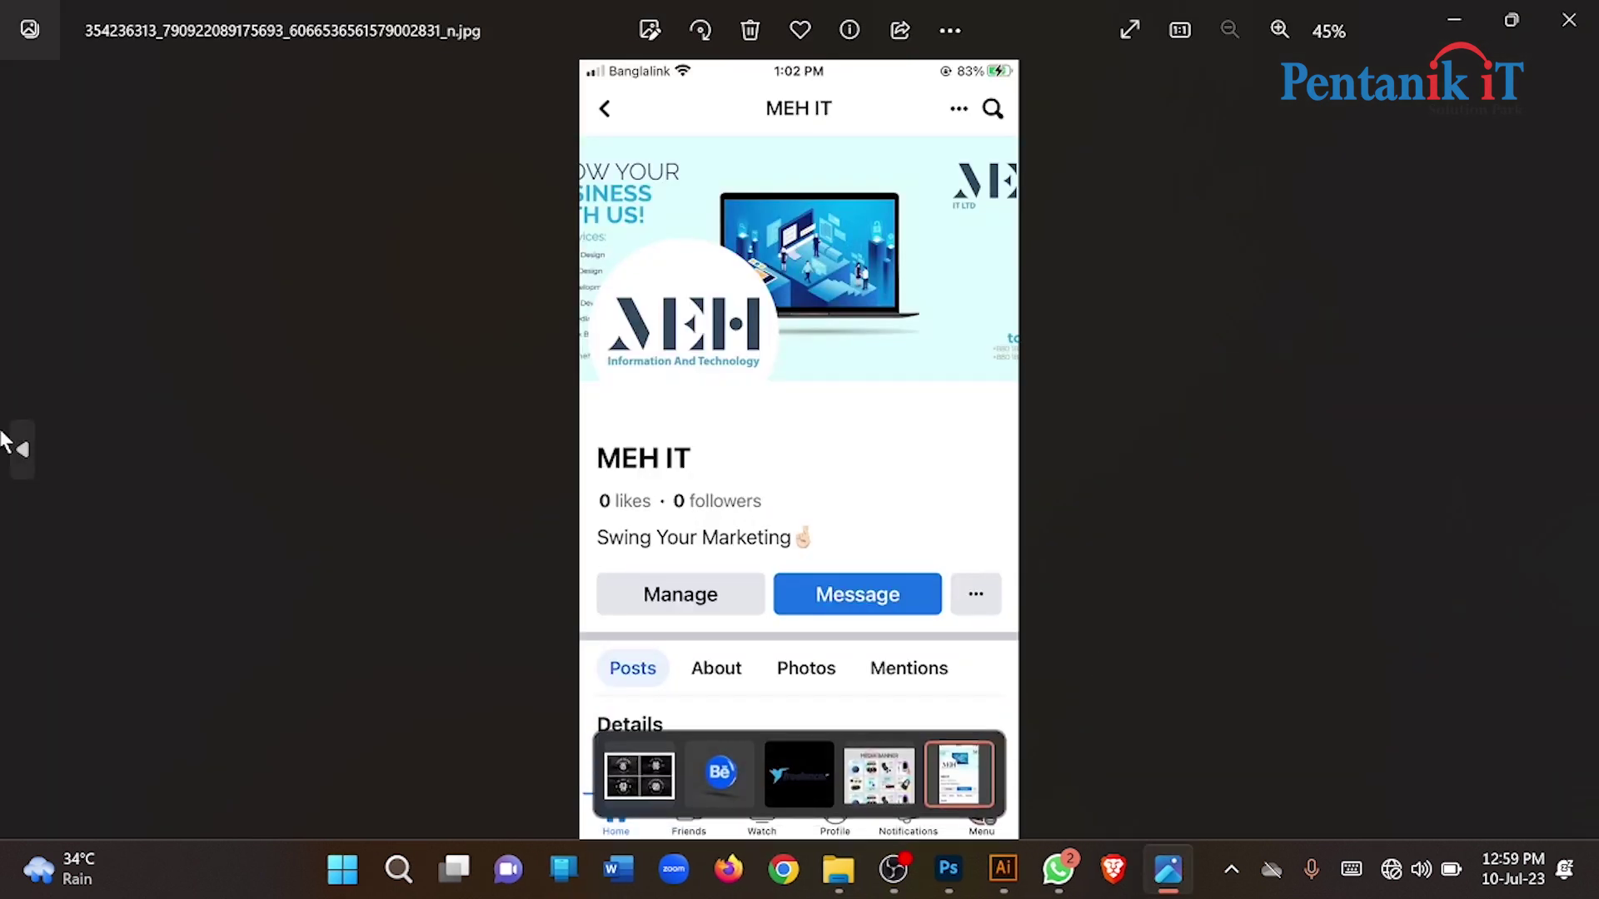
click(1569, 19)
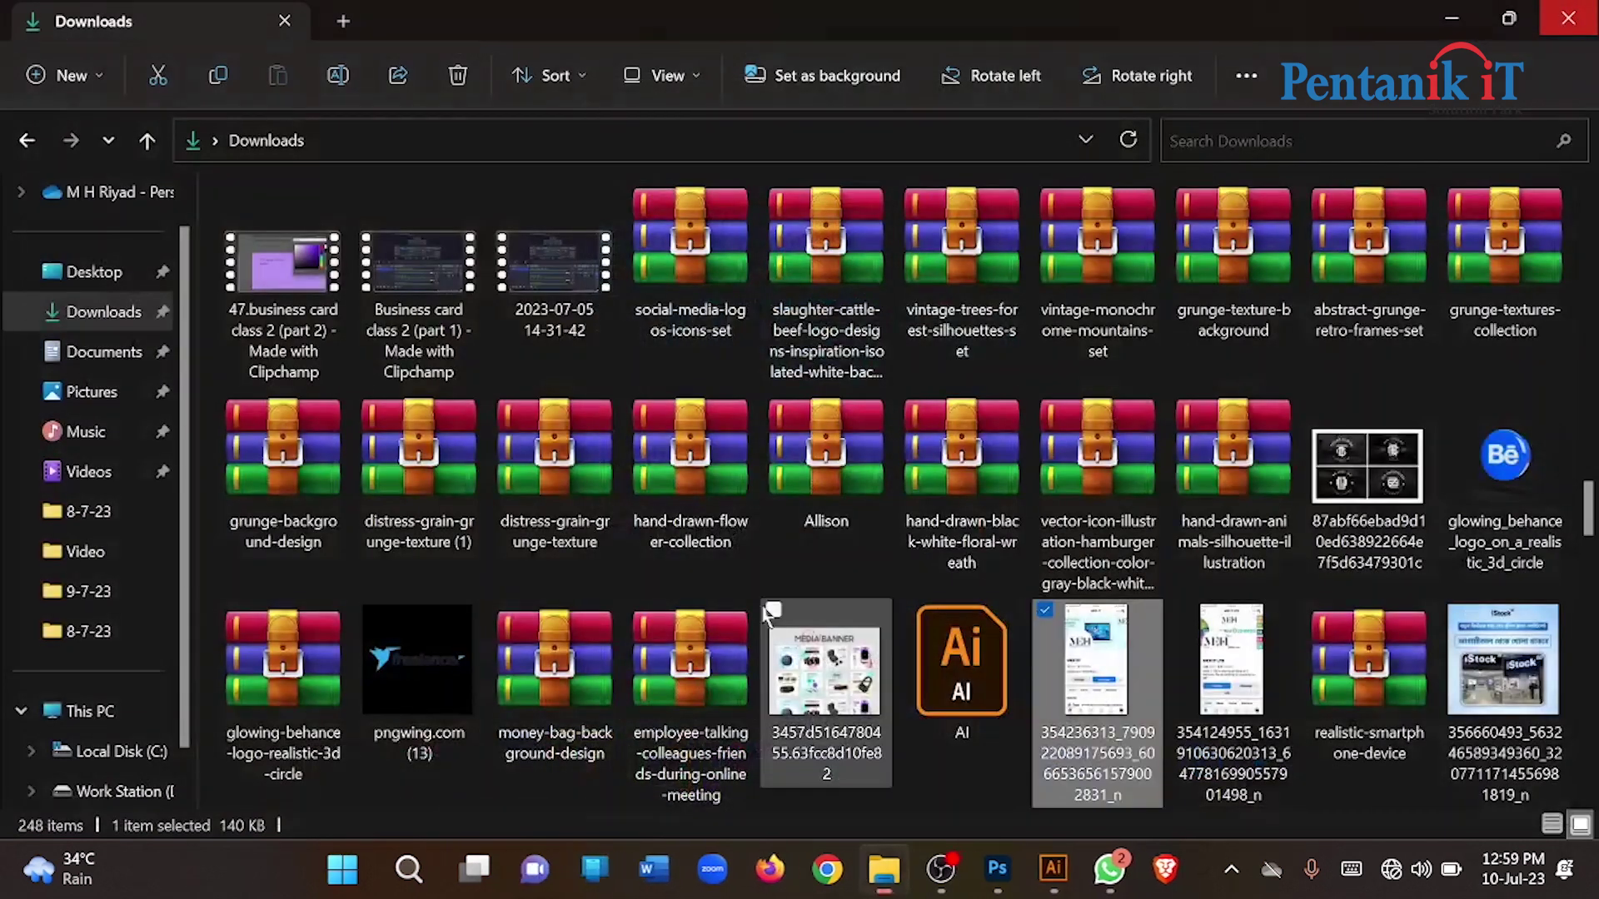
Drag the PaintBrush-hero-2x image from Downloads into the Photoshop document
scroll(768, 614, down, 5)
scroll(768, 614, down, 5)
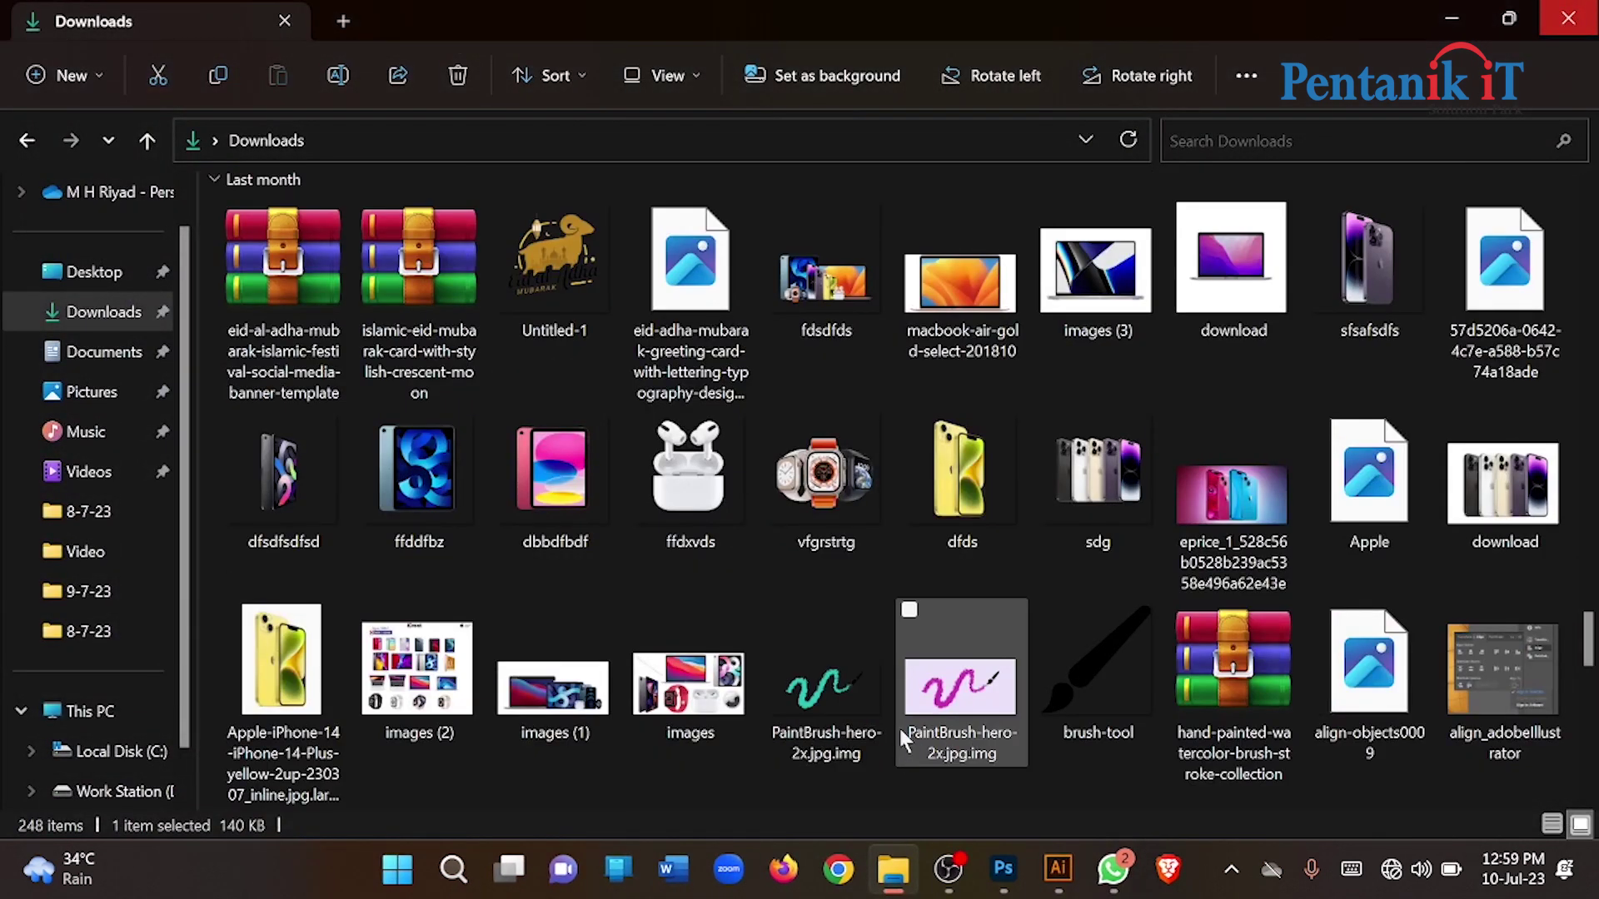
drag(941, 698, 545, 305)
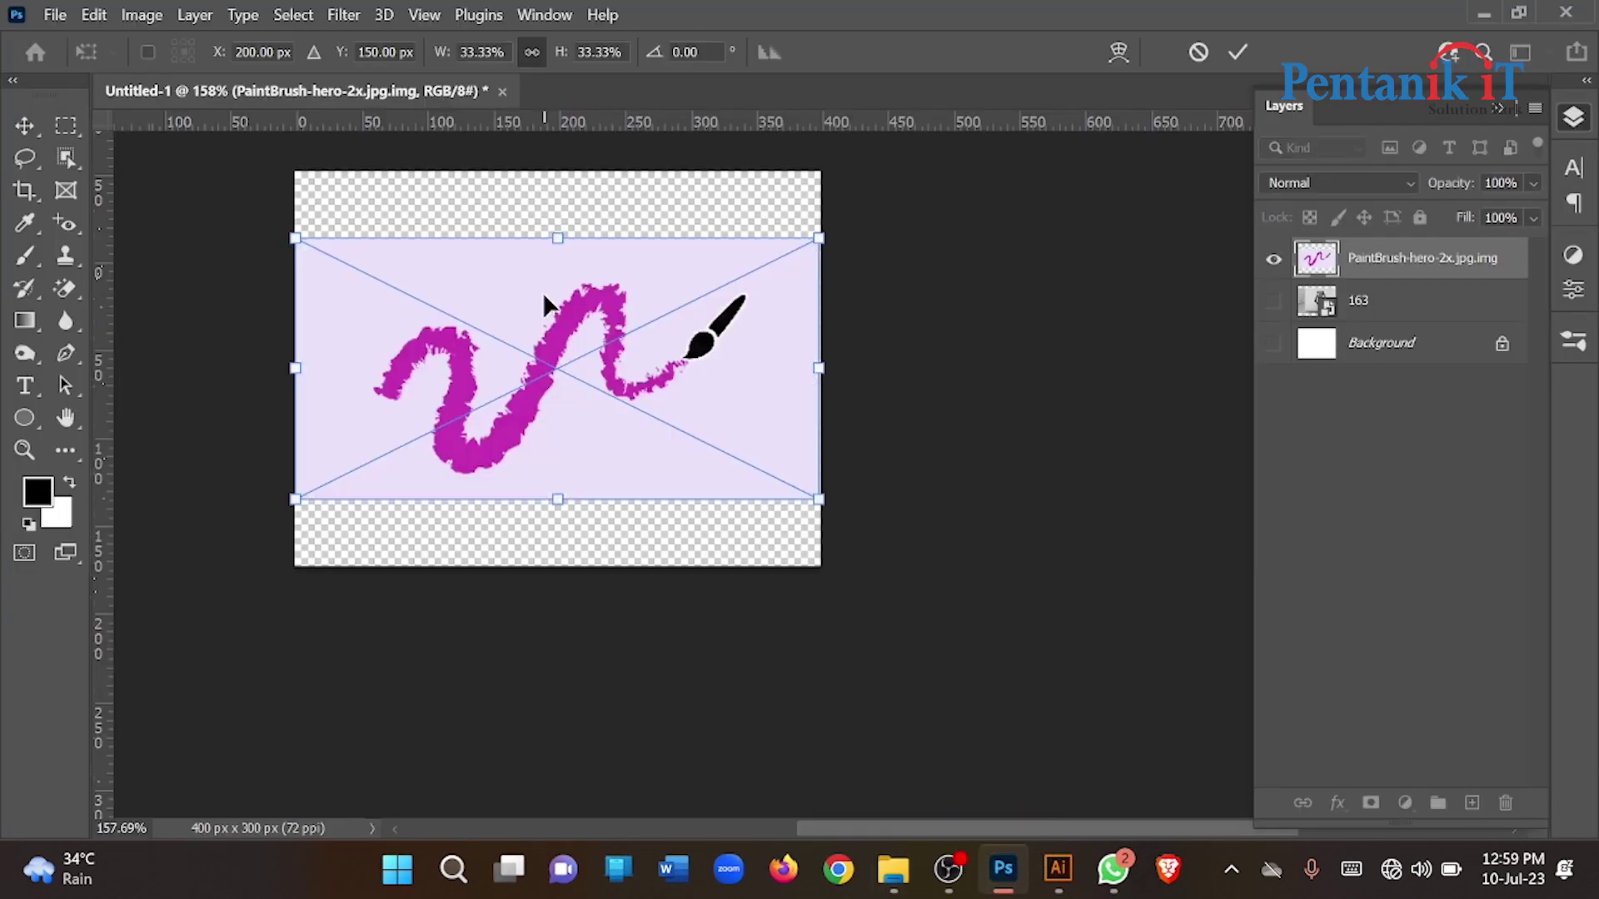
Commit the PaintBrush-hero-2x placement and select its contents on the canvas
click(1239, 53)
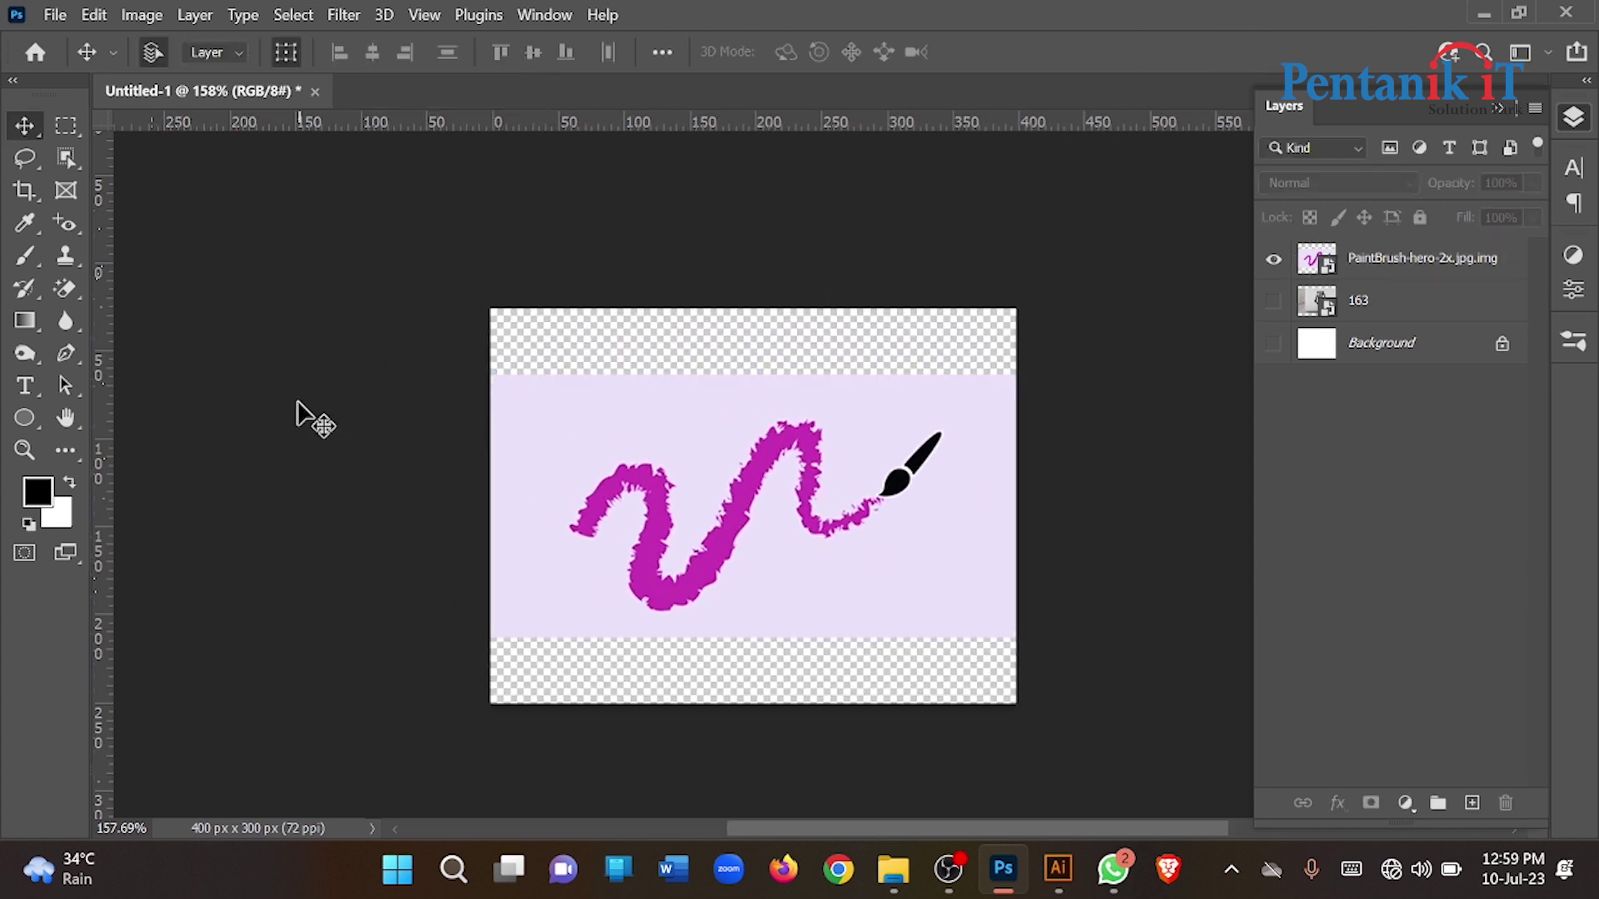
scroll(1027, 496, up, 3)
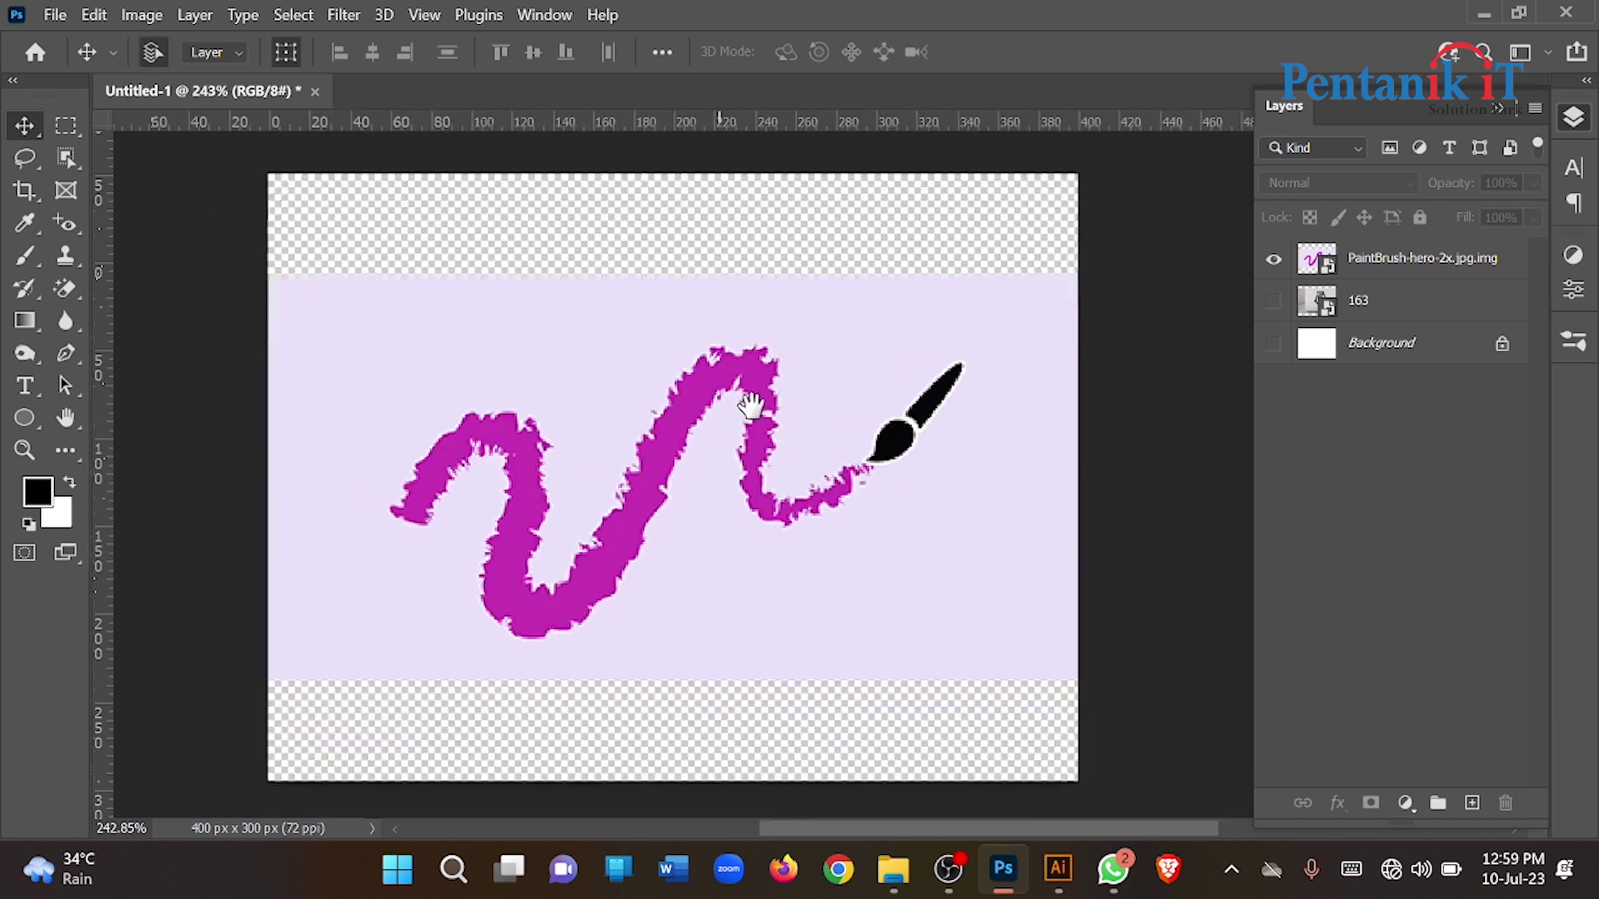
click(751, 403)
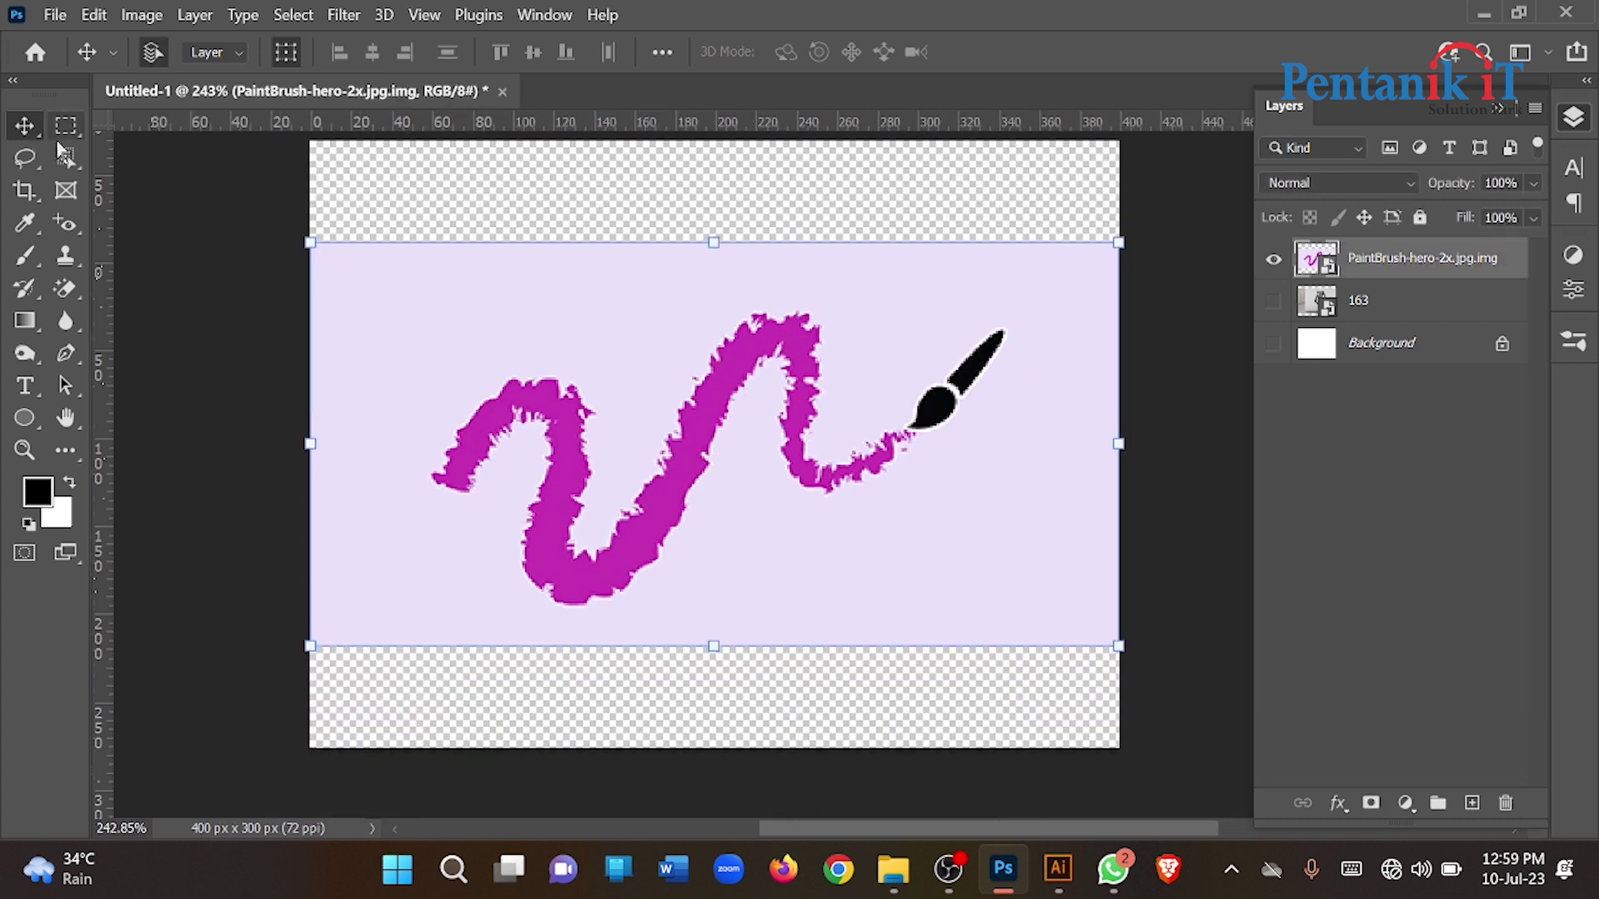
Try the Rectangular Marquee and Object Selection tools and view the selection tool group
click(66, 125)
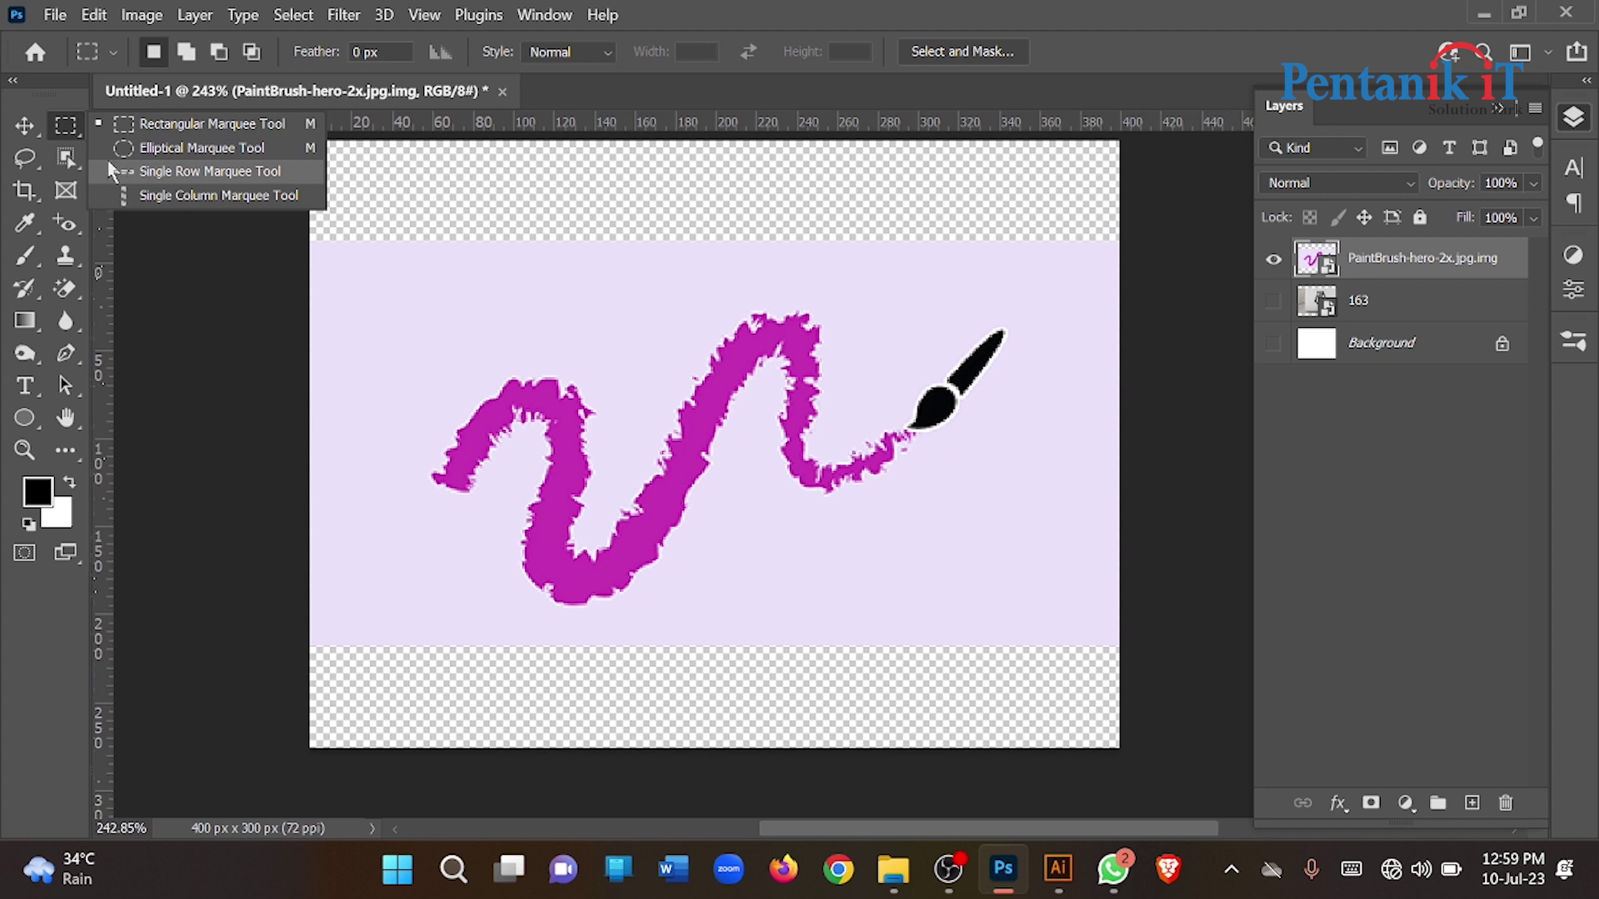
scroll(753, 376, up, 3)
scroll(711, 444, up, 3)
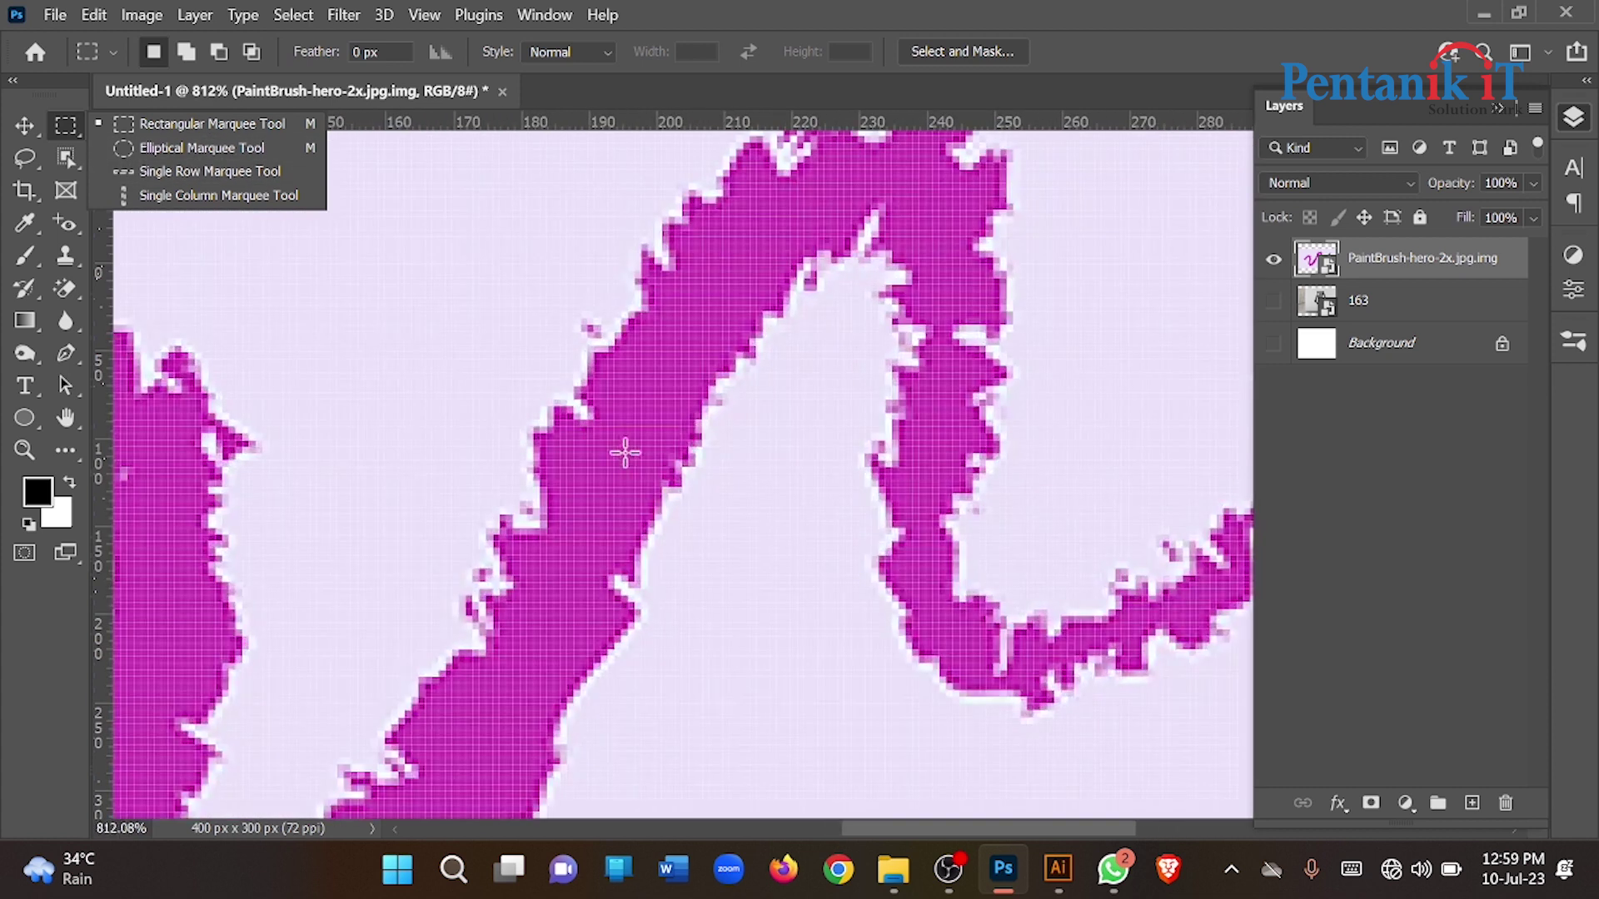
scroll(689, 452, down, 3)
click(66, 158)
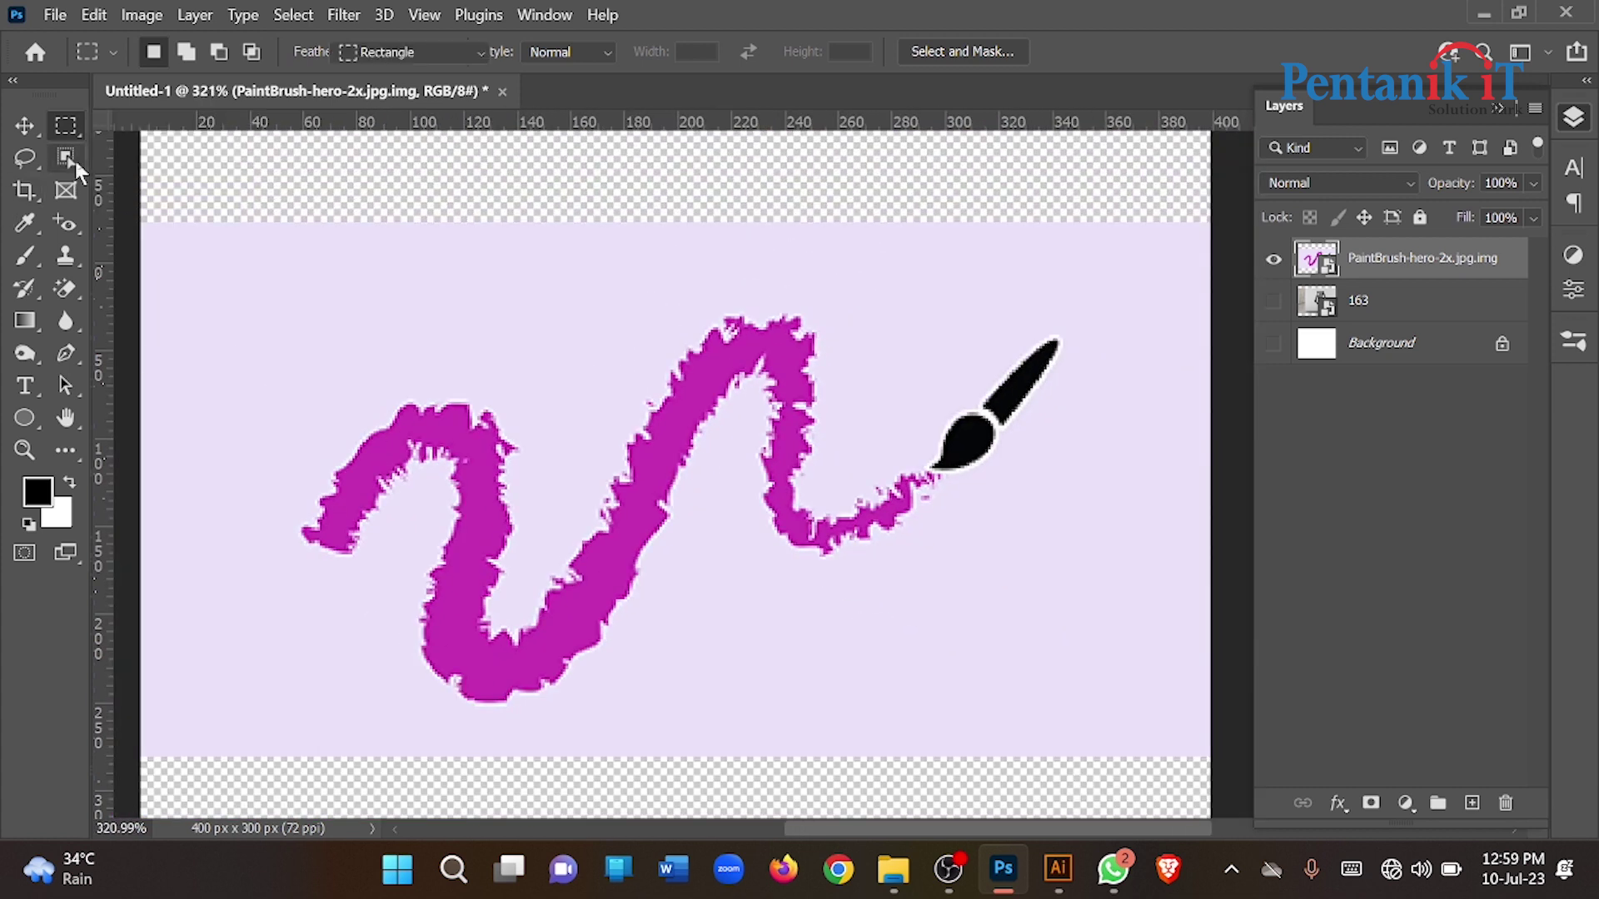
scroll(409, 508, down, 2)
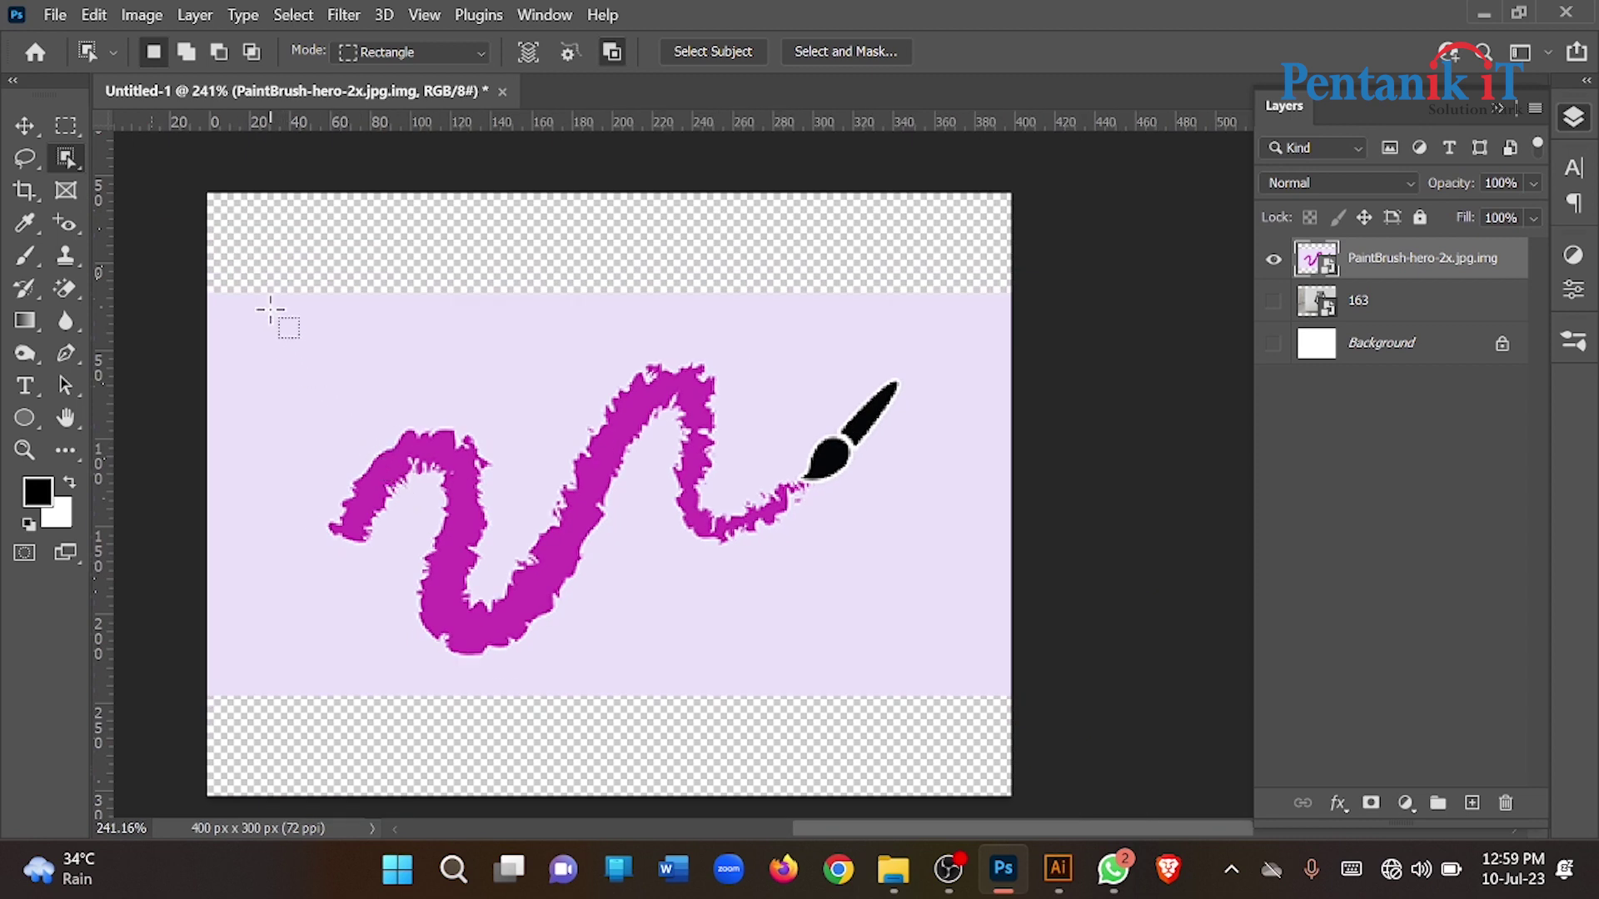
right_click(86, 169)
Box the whole image with Object Selection to select the magenta brush stroke
click(174, 162)
drag(254, 318, 945, 653)
scroll(624, 428, up, 2)
scroll(628, 318, up, 5)
scroll(637, 321, up, 3)
scroll(630, 315, down, 5)
scroll(631, 318, down, 5)
scroll(258, 371, up, 4)
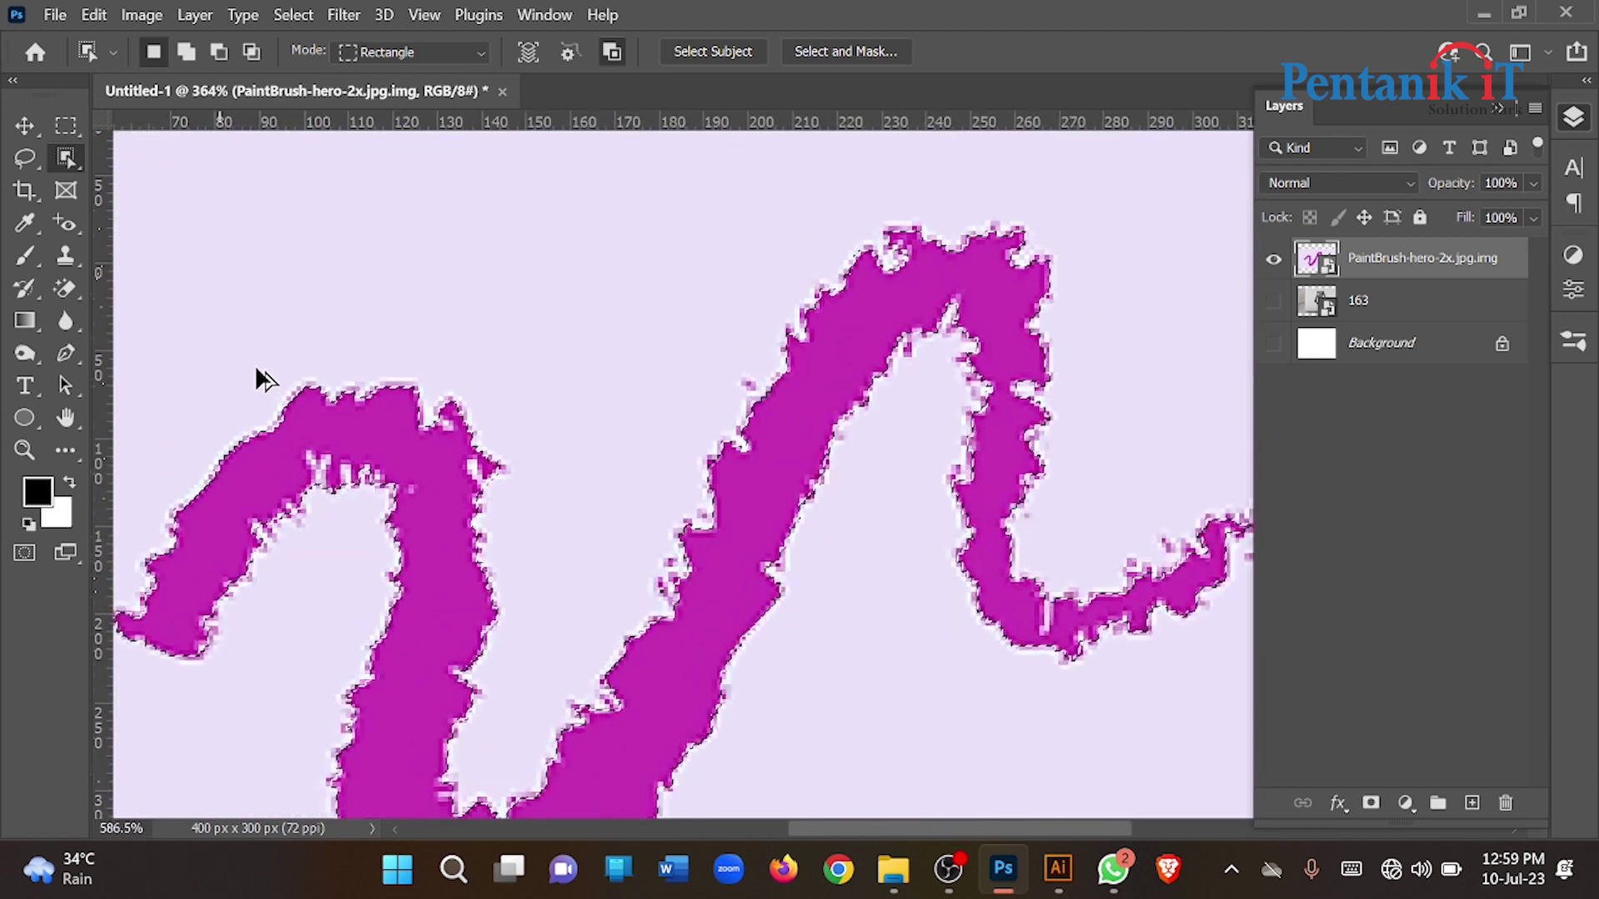
scroll(254, 365, down, 1)
scroll(678, 521, down, 2)
scroll(658, 503, down, 1)
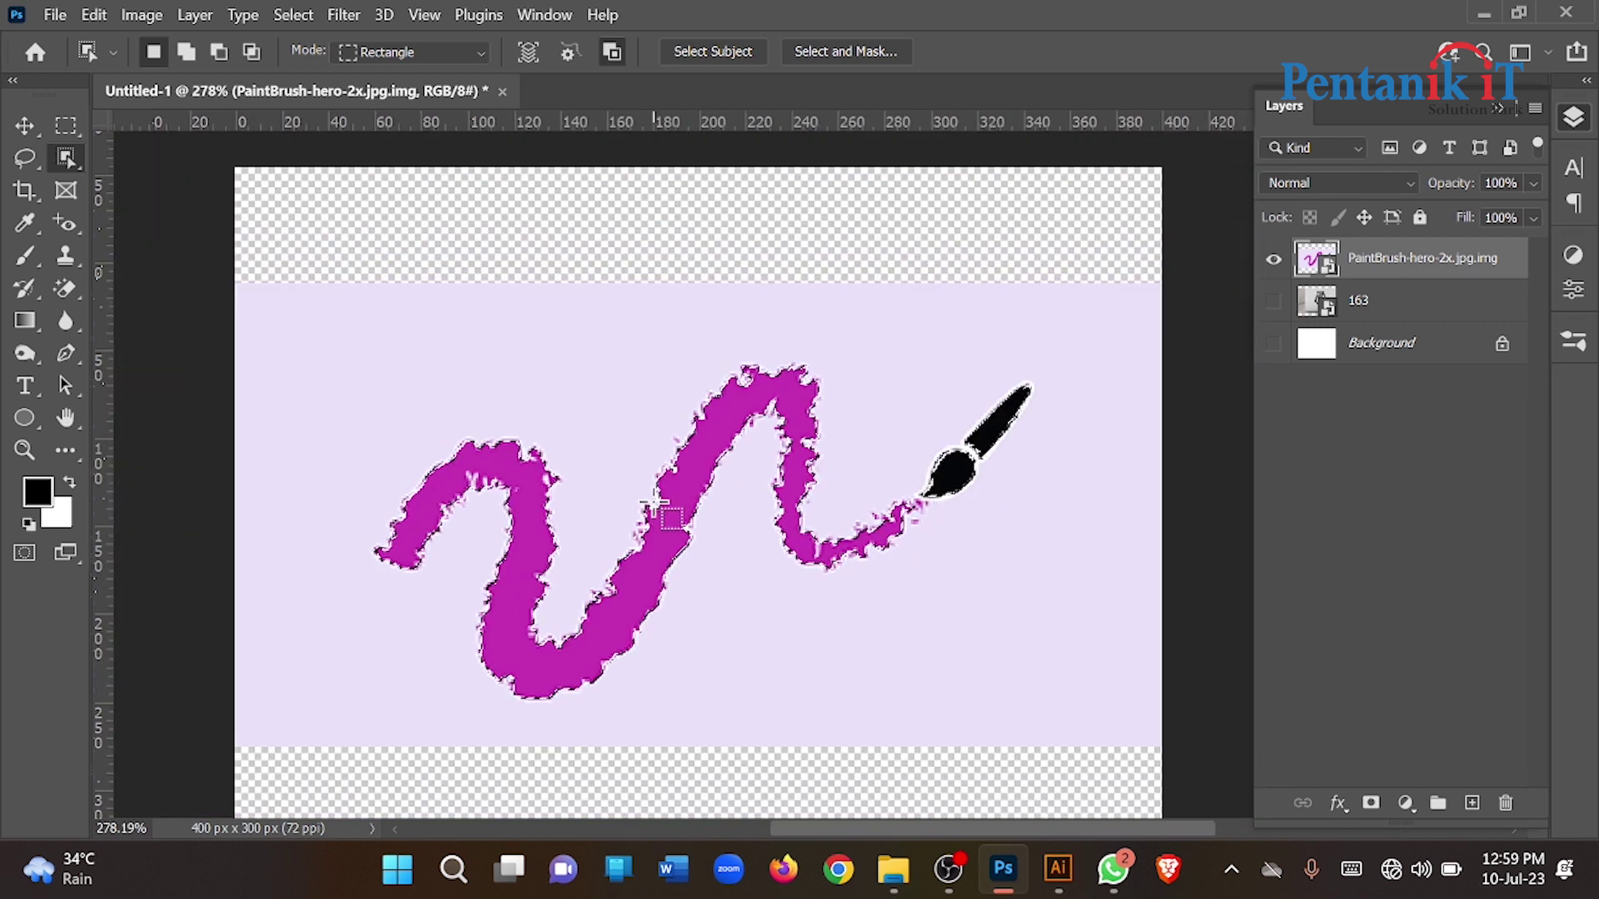
Copy the selection to a trial Layer 1 with Ctrl+J, then undo to discard it
key(ctrl+j)
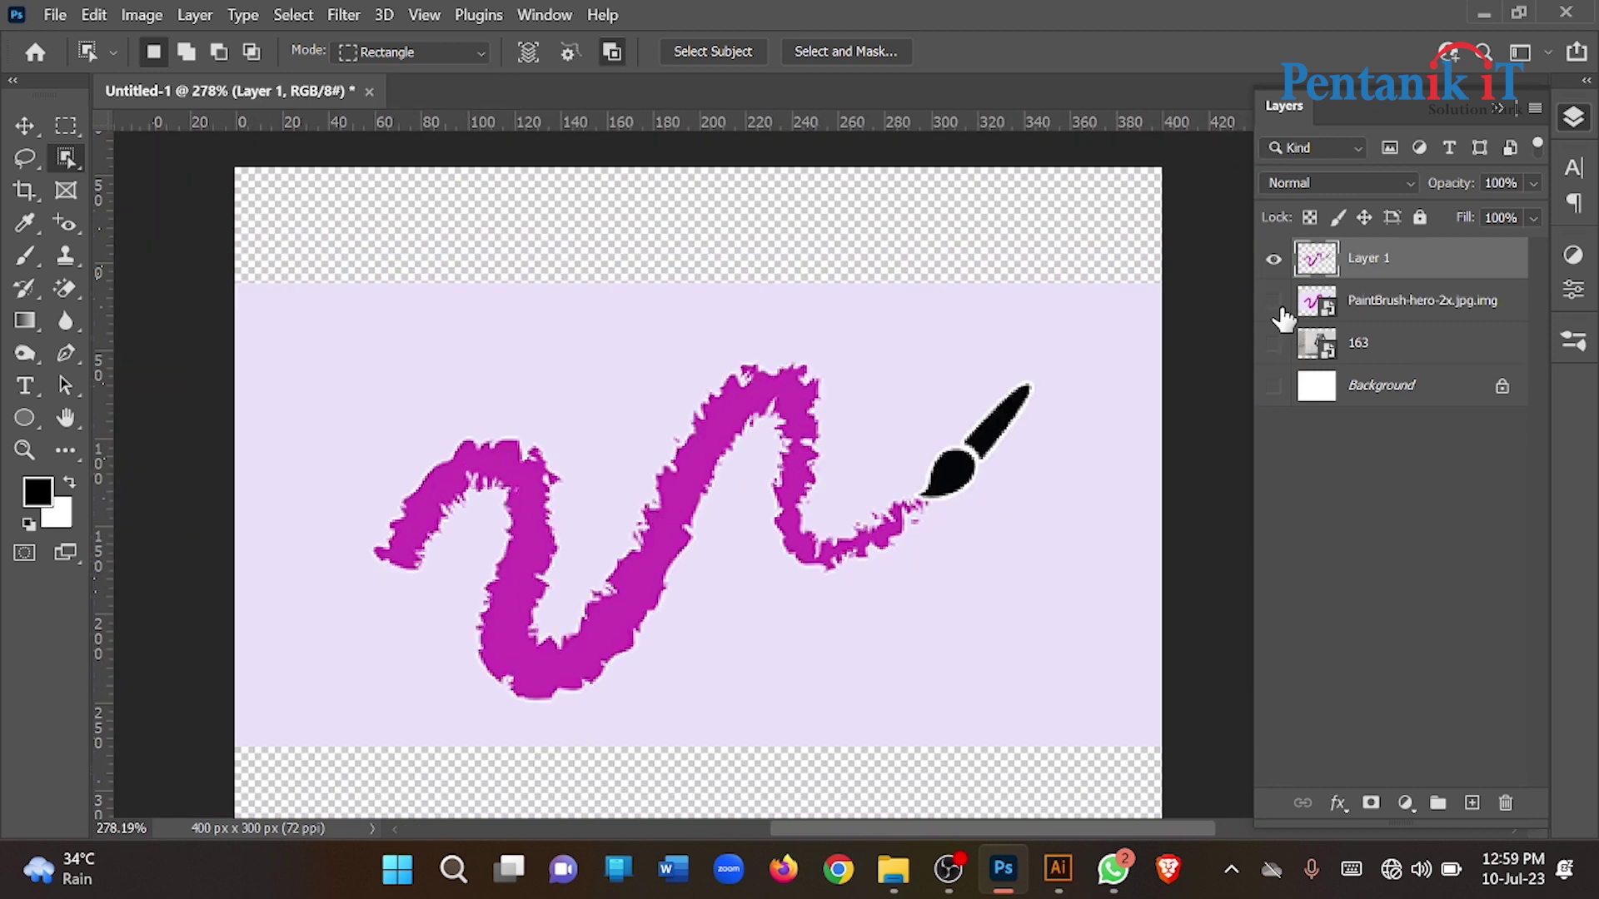
click(1274, 300)
key(ctrl+z)
key(ctrl+z)
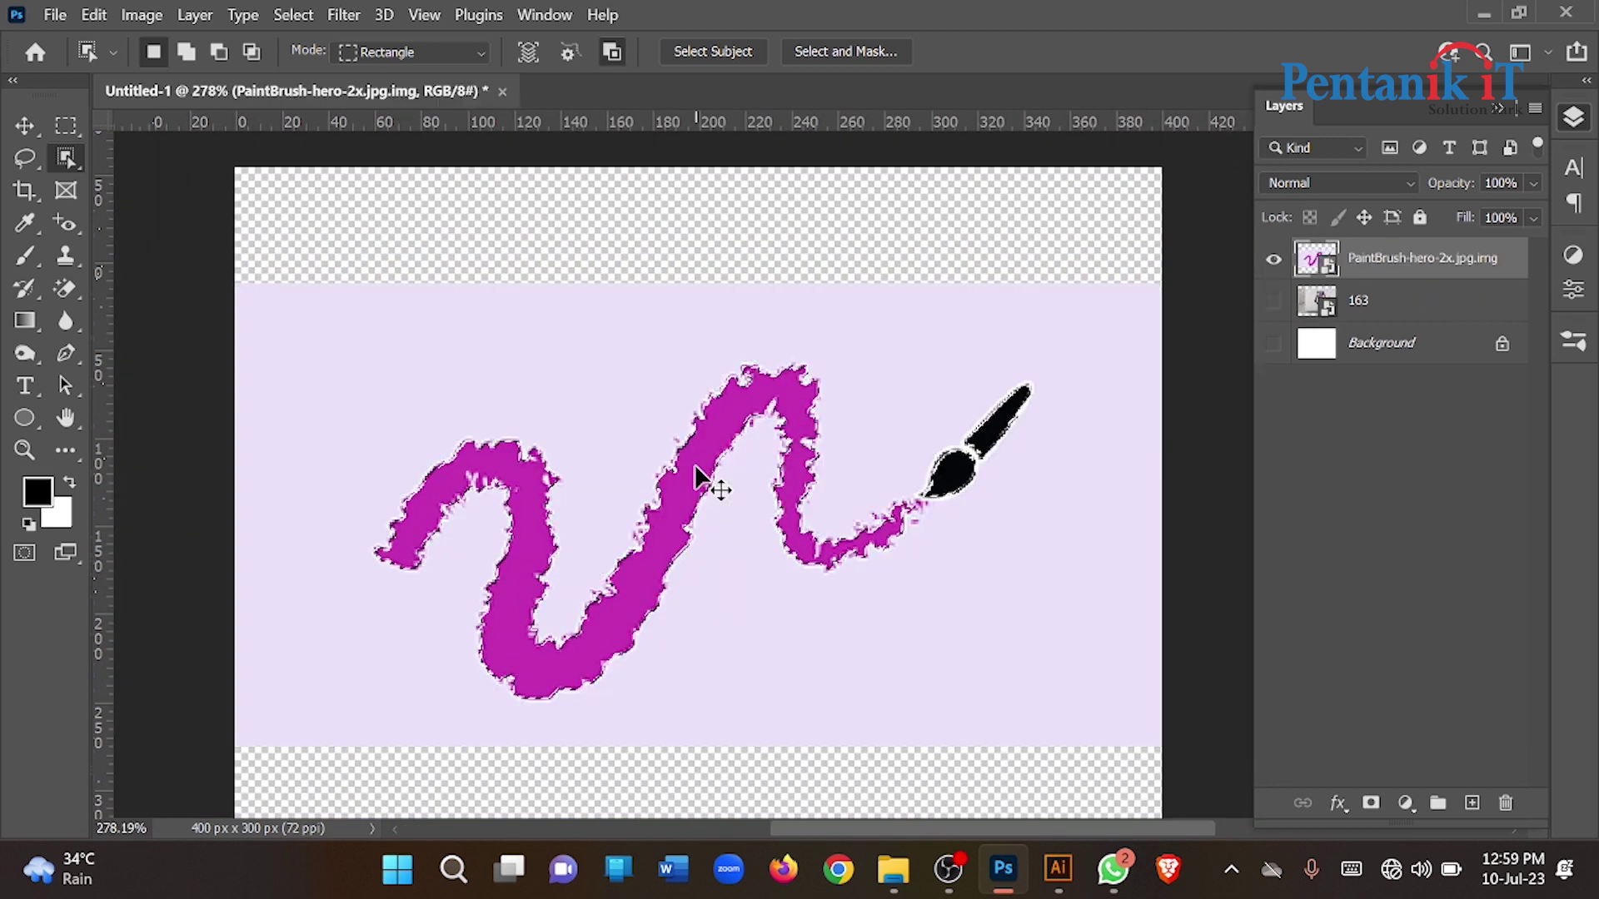
right_click(1372, 266)
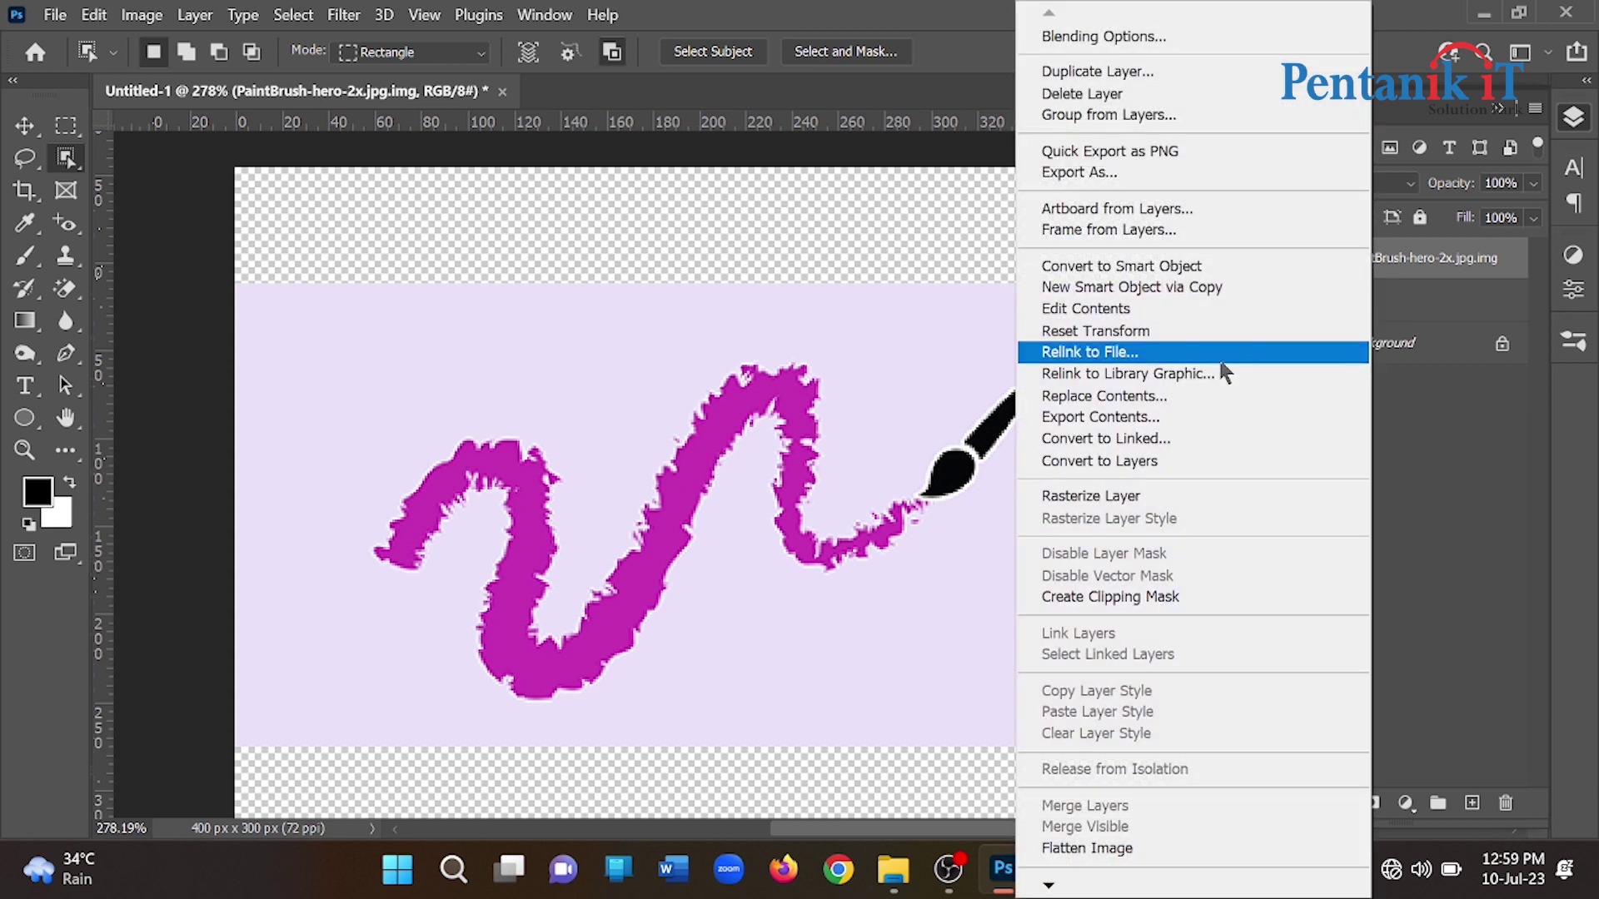
Rasterize the PaintBrush layer and Magic Erase its lavender background to transparency
click(1108, 497)
click(66, 288)
click(537, 302)
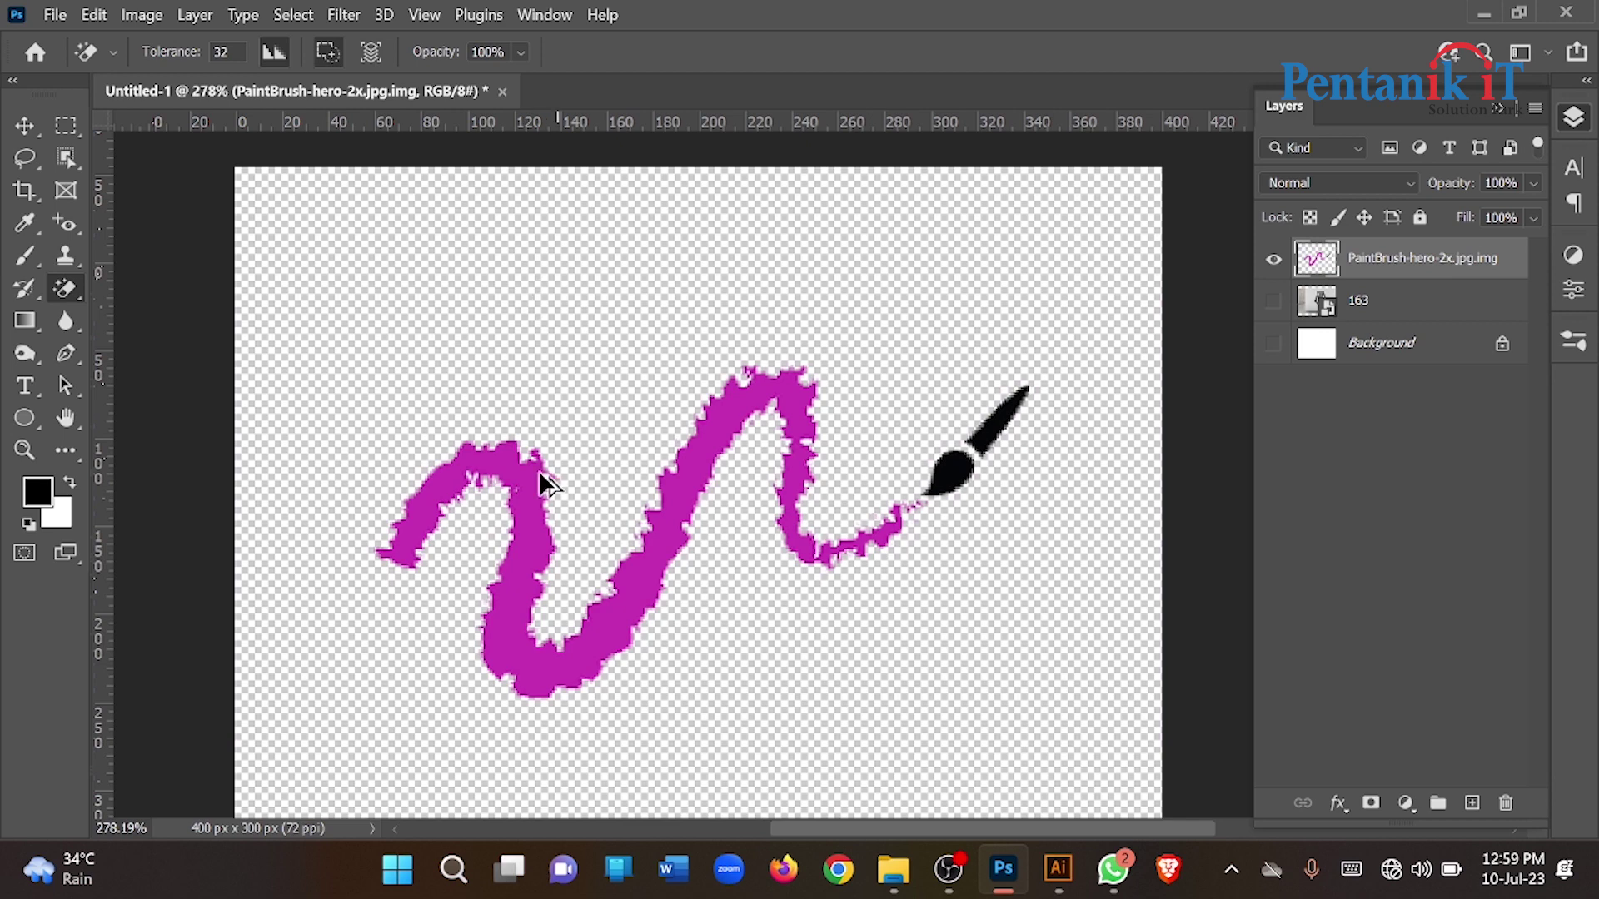
scroll(536, 464, up, 3)
scroll(499, 467, down, 3)
scroll(614, 488, up, 2)
scroll(946, 523, up, 3)
scroll(733, 528, down, 1)
scroll(986, 493, down, 1)
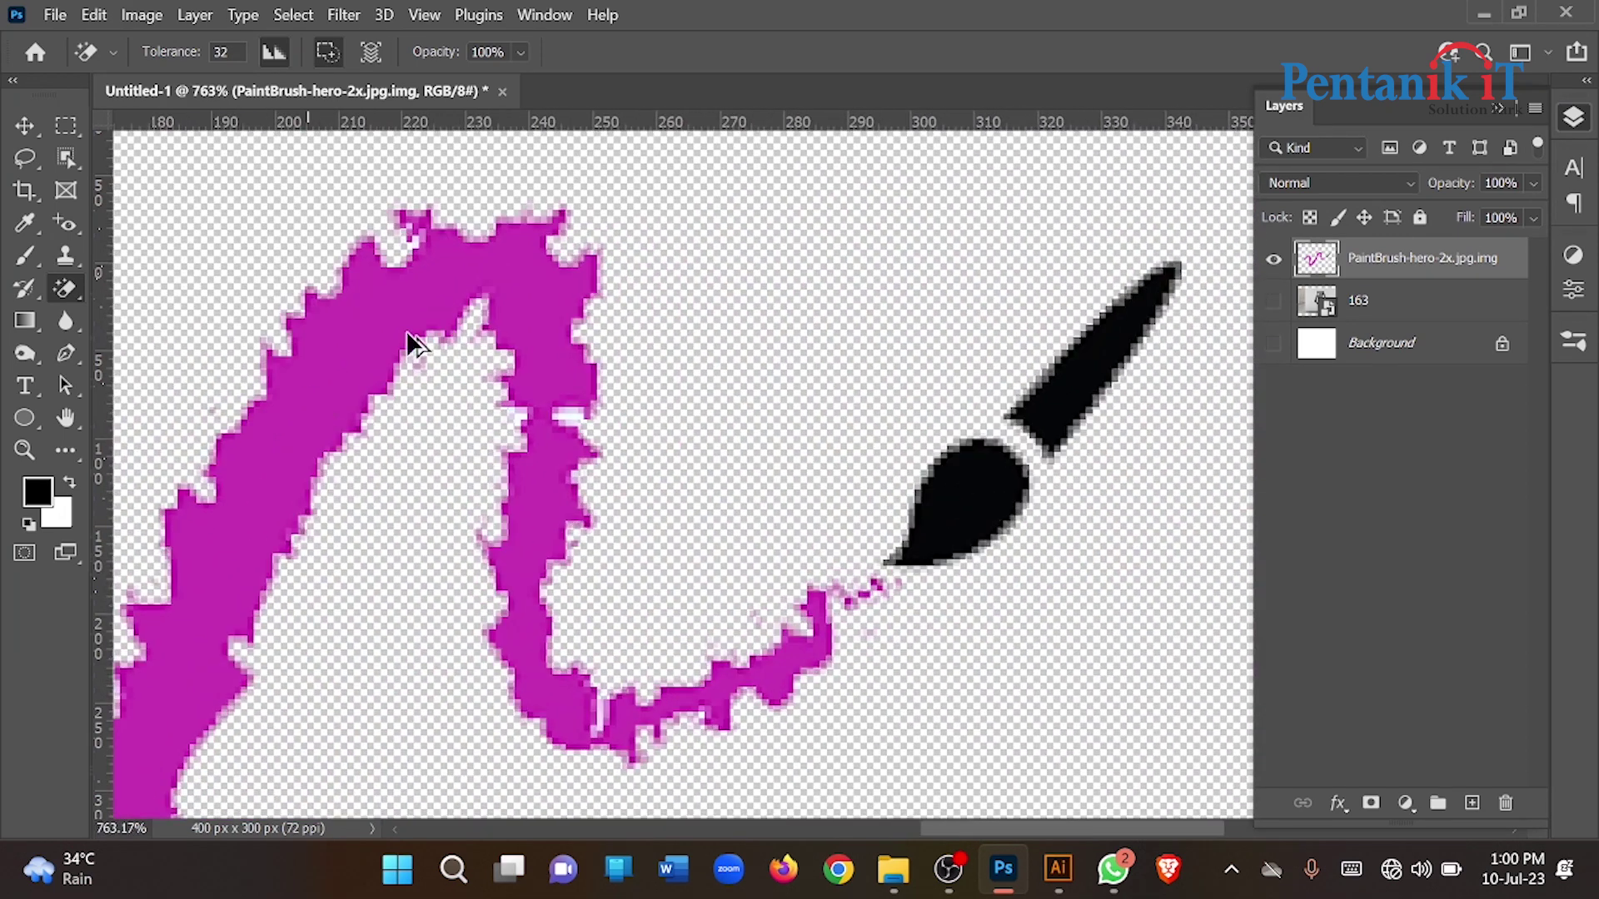
scroll(708, 383, down, 1)
scroll(815, 398, up, 2)
scroll(786, 606, up, 1)
scroll(786, 606, up, 1)
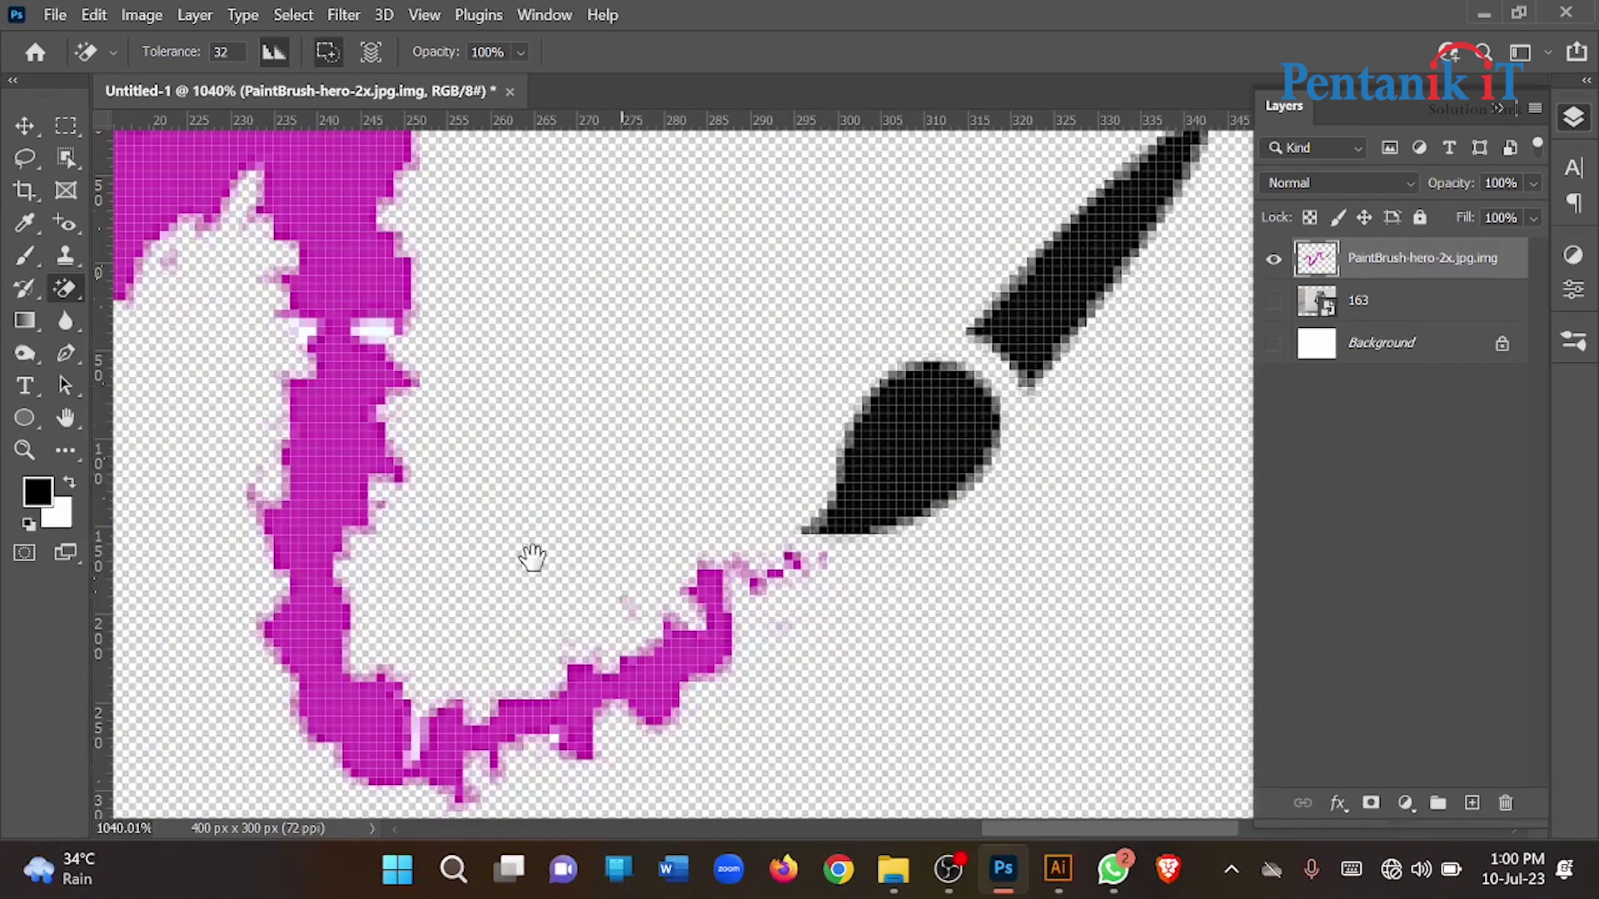
scroll(581, 572, up, 1)
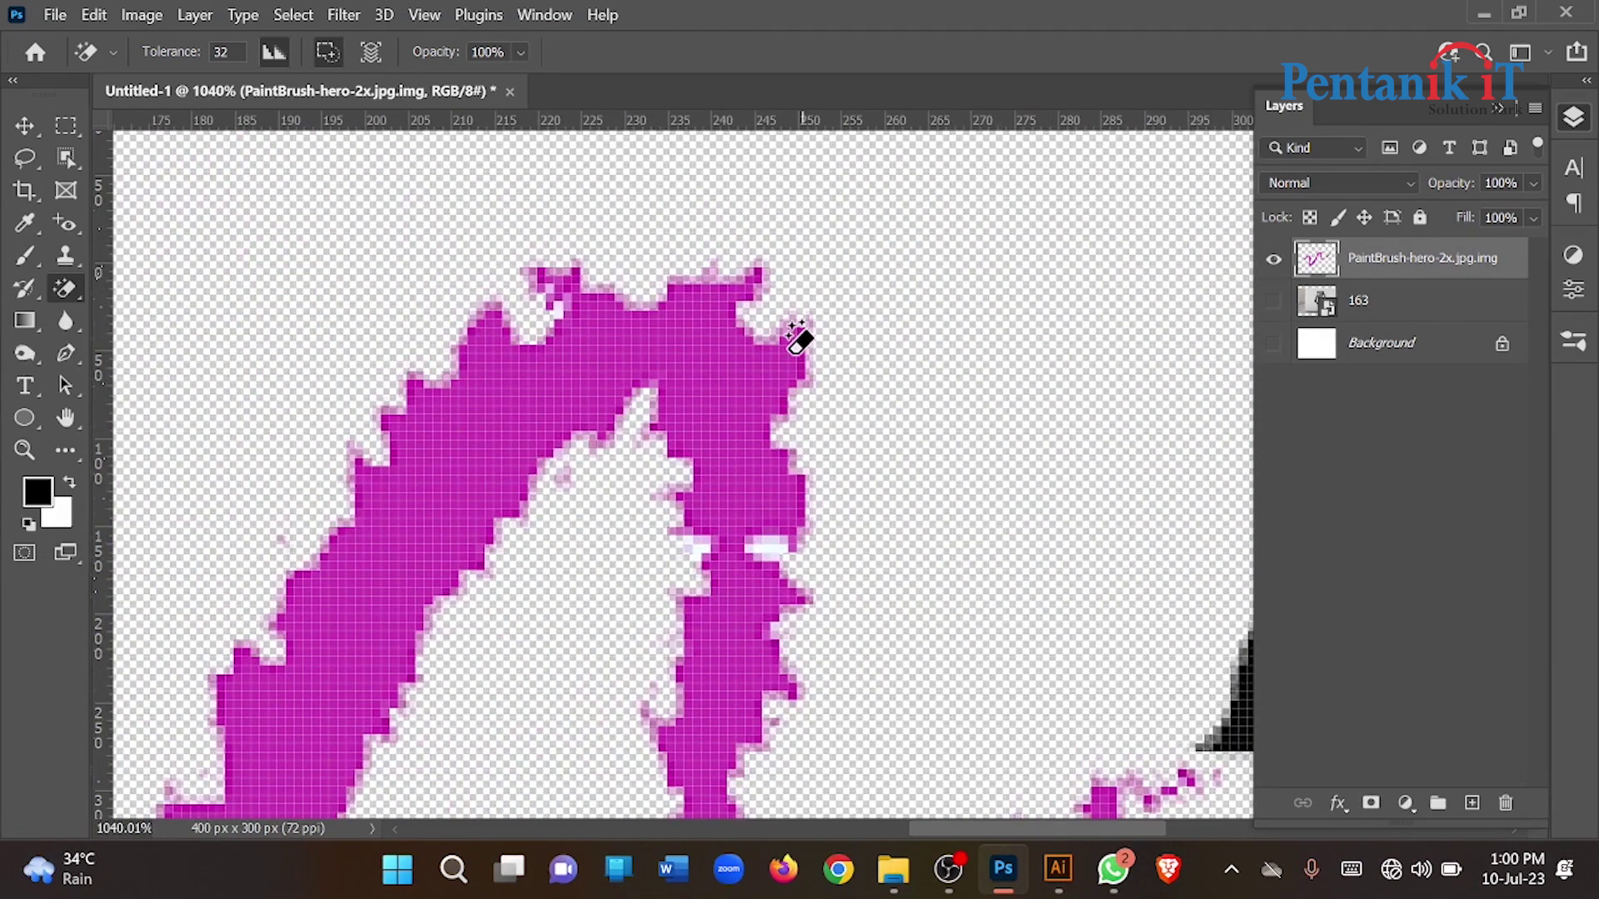
scroll(642, 314, down, 2)
scroll(749, 433, up, 2)
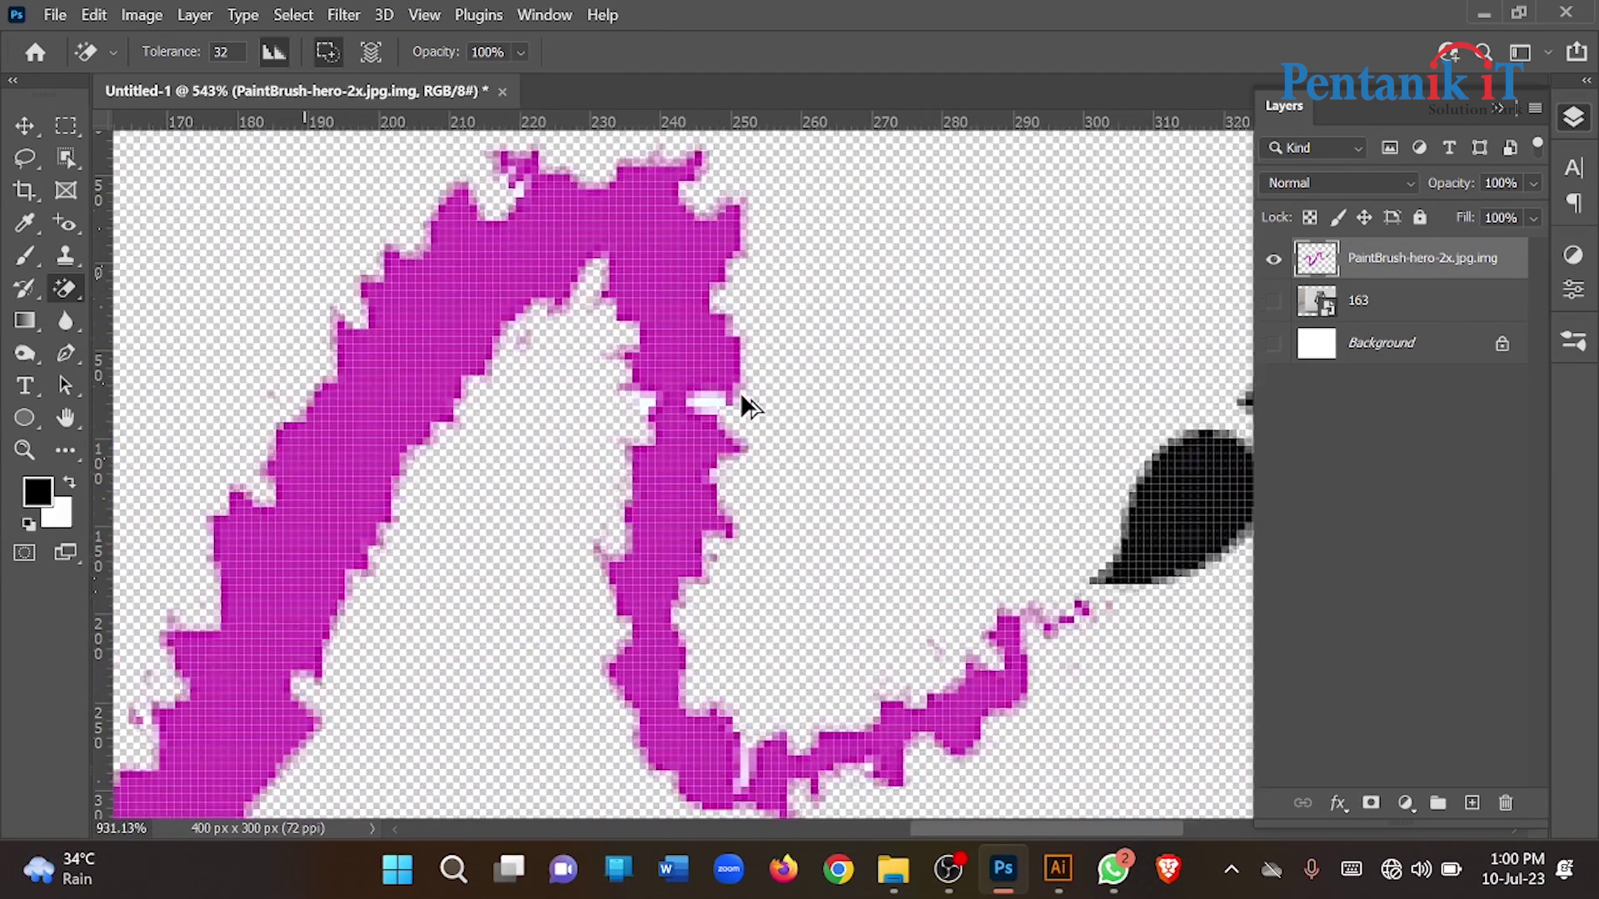
scroll(712, 408, up, 2)
scroll(691, 408, up, 3)
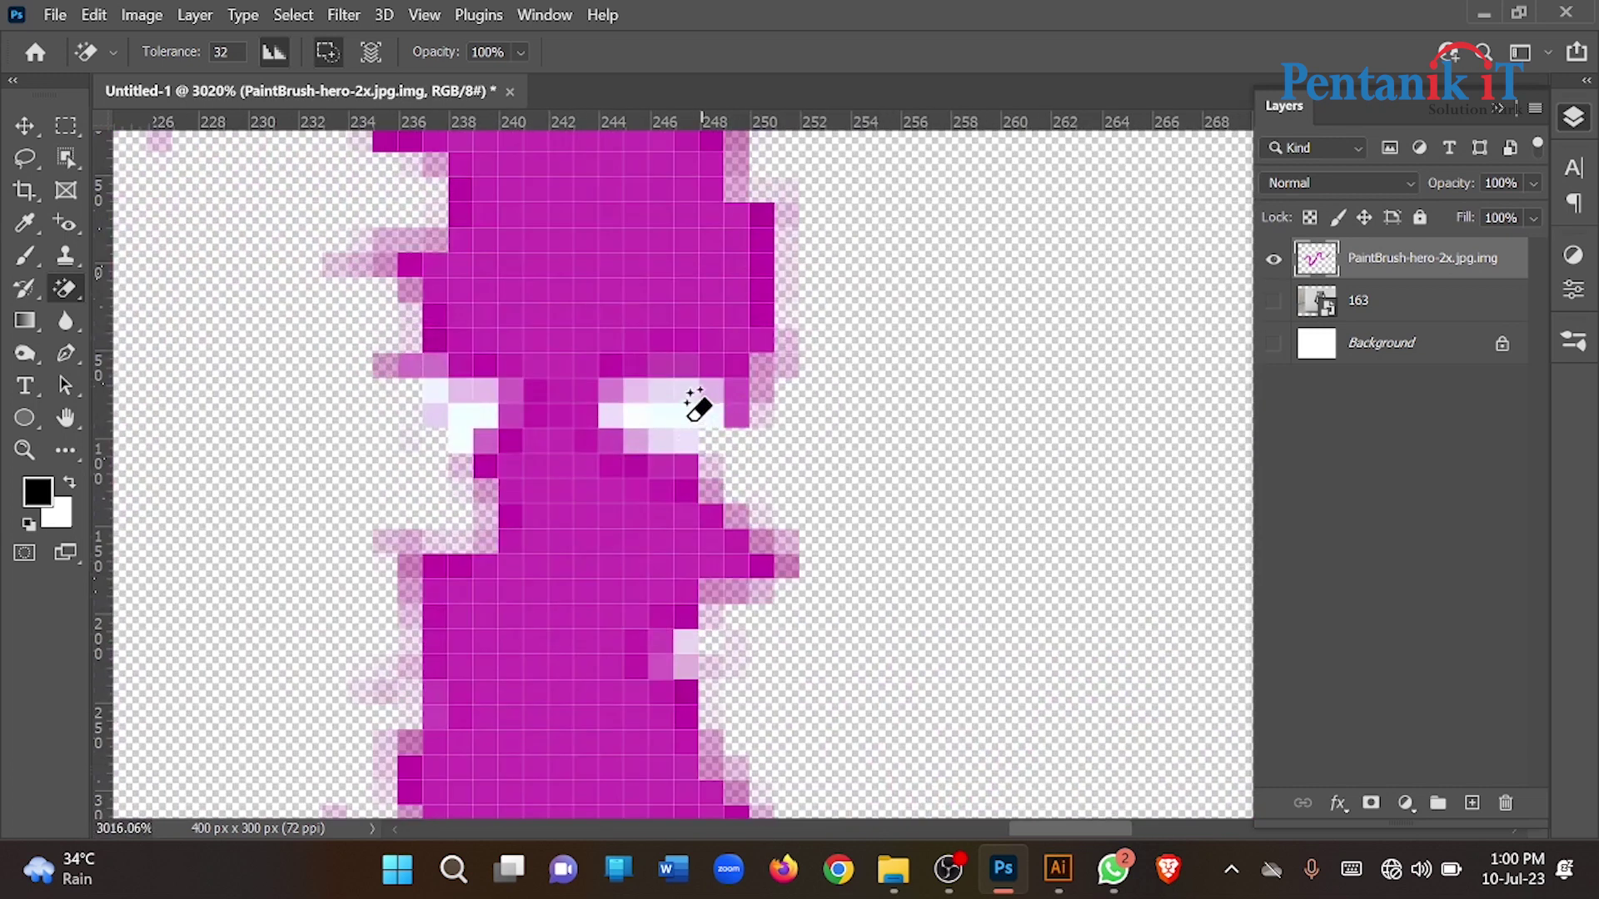
Erase the leftover pale fringe pixels beside the magenta stroke
click(464, 404)
scroll(702, 500, down, 3)
scroll(702, 499, down, 3)
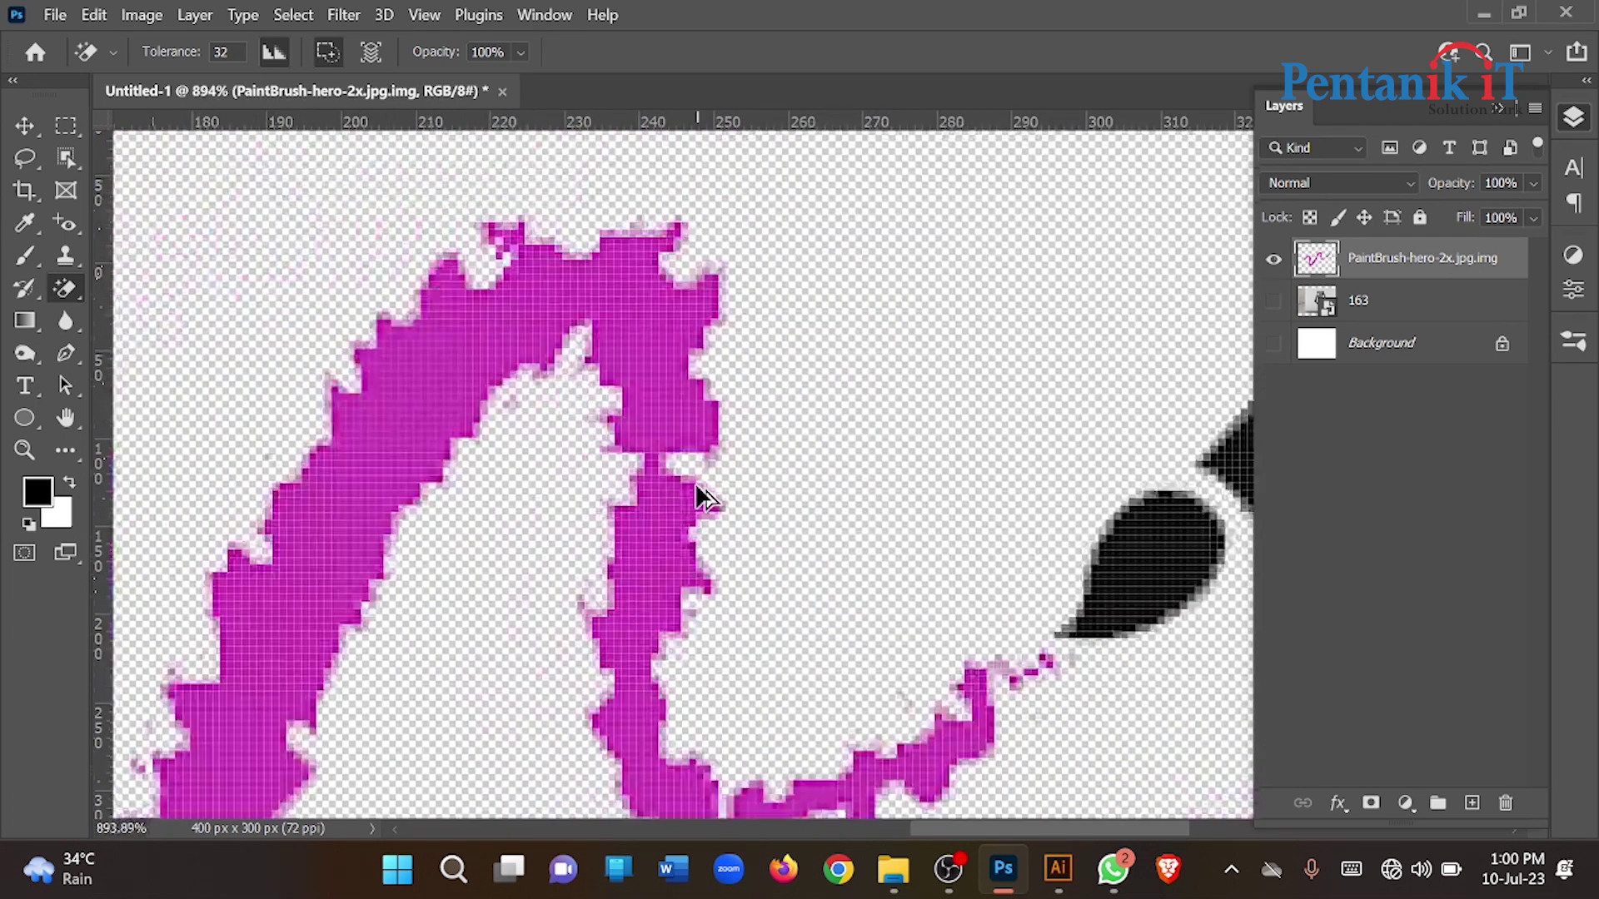
scroll(698, 490, down, 2)
scroll(703, 497, down, 3)
scroll(435, 553, up, 1)
scroll(429, 553, down, 2)
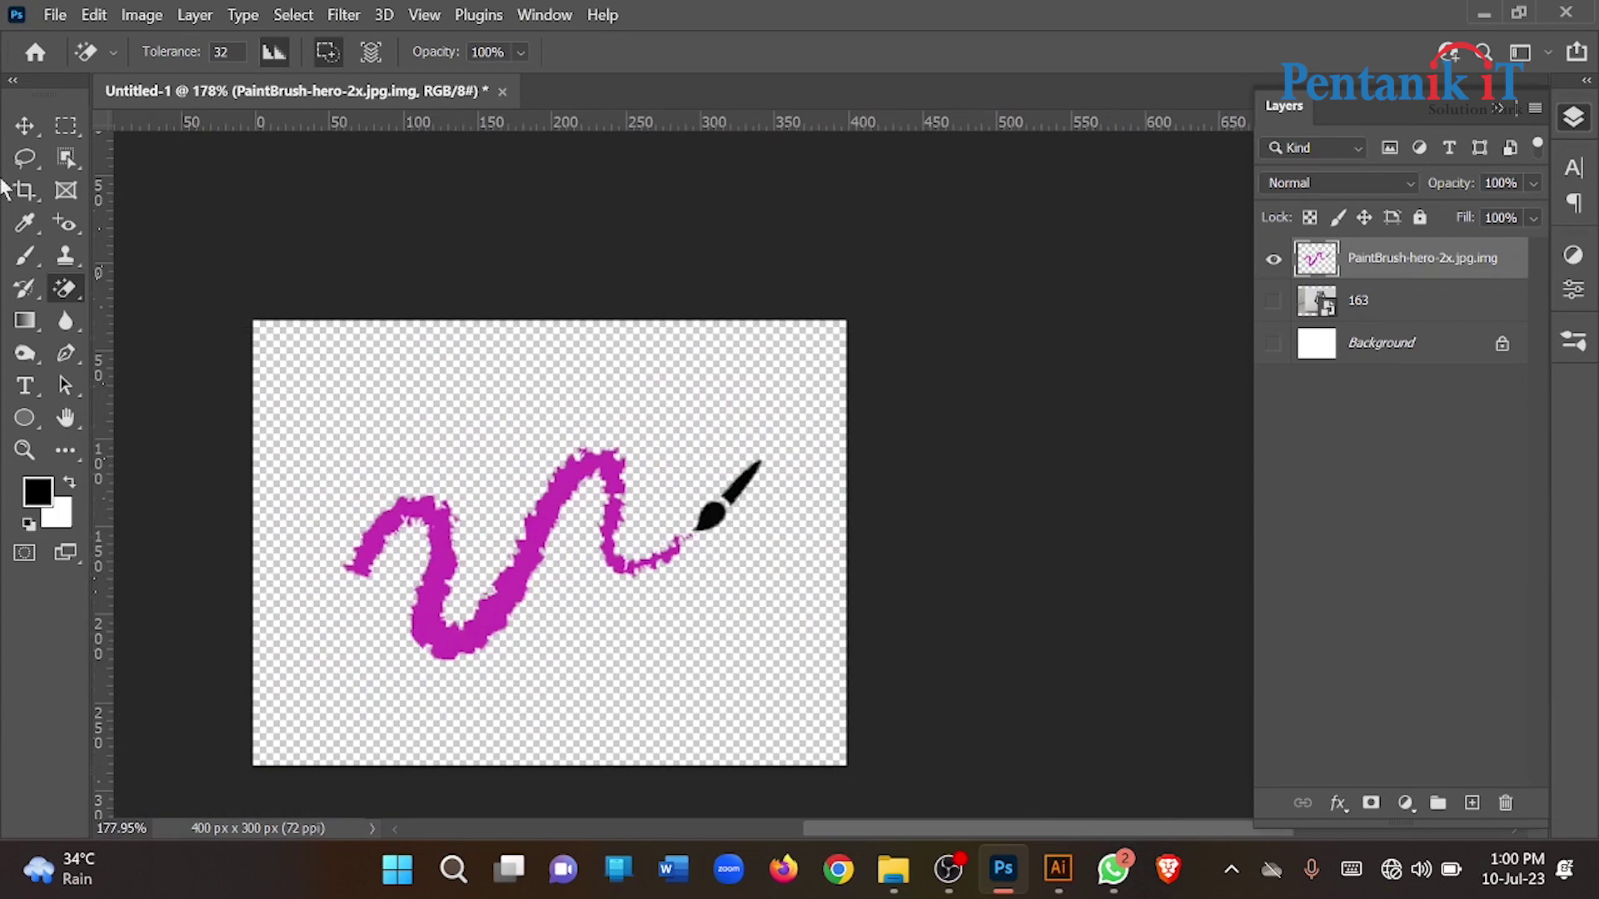
click(24, 127)
scroll(291, 255, down, 2)
Reselect the PaintBrush-hero-2x.jpg.img layer and delete it, leaving 163 and Background
scroll(393, 412, up, 2)
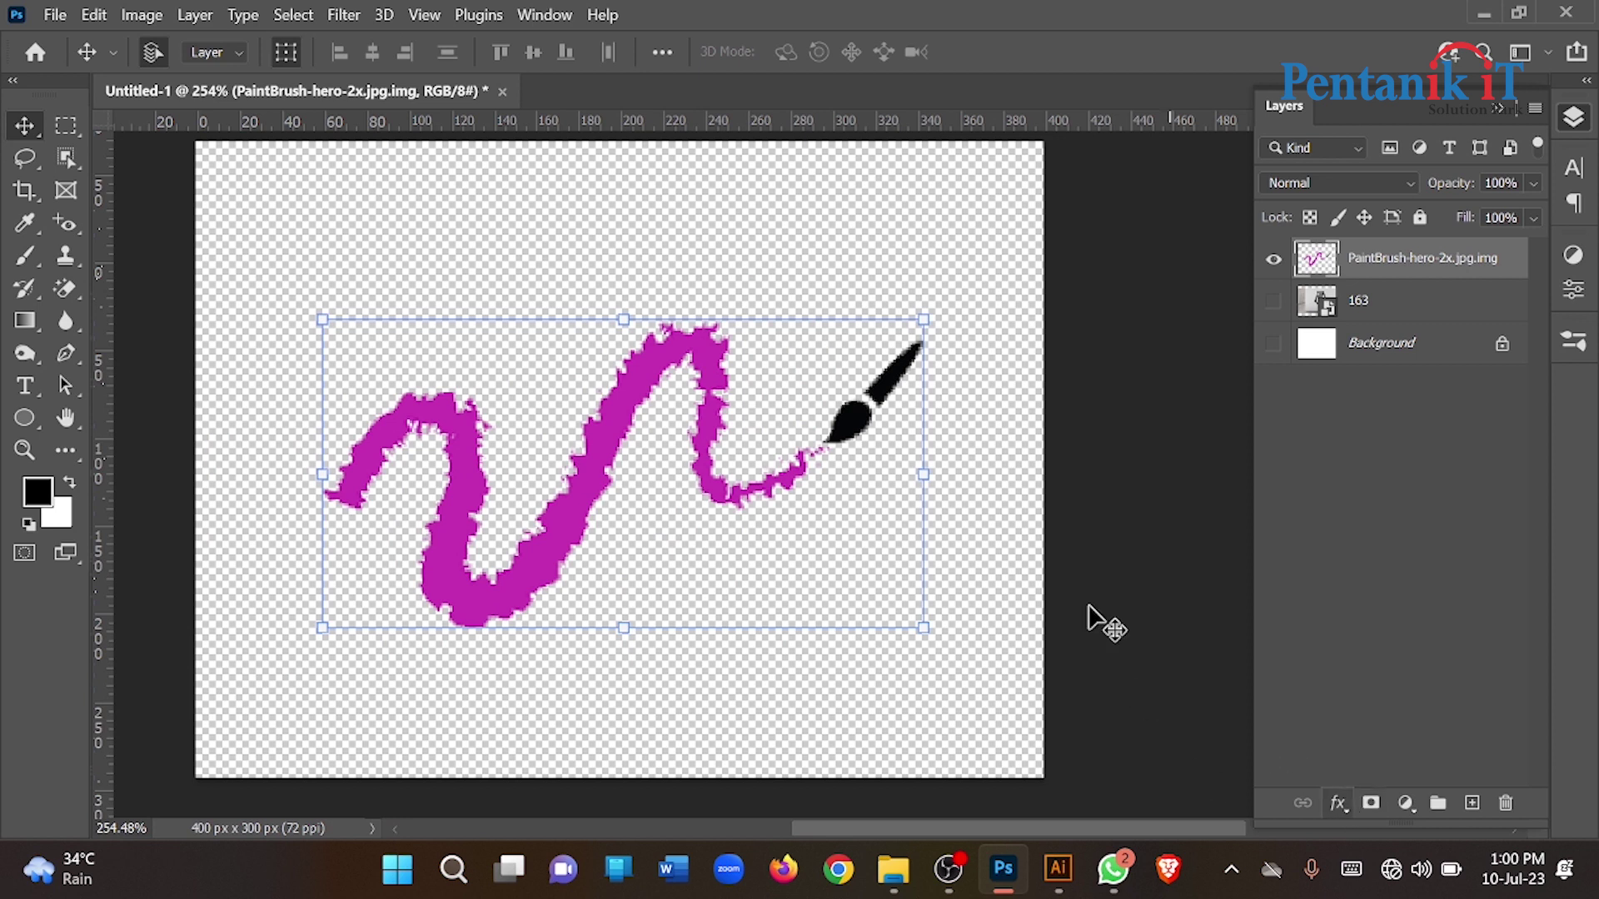
click(887, 475)
scroll(887, 474, down, 1)
click(875, 442)
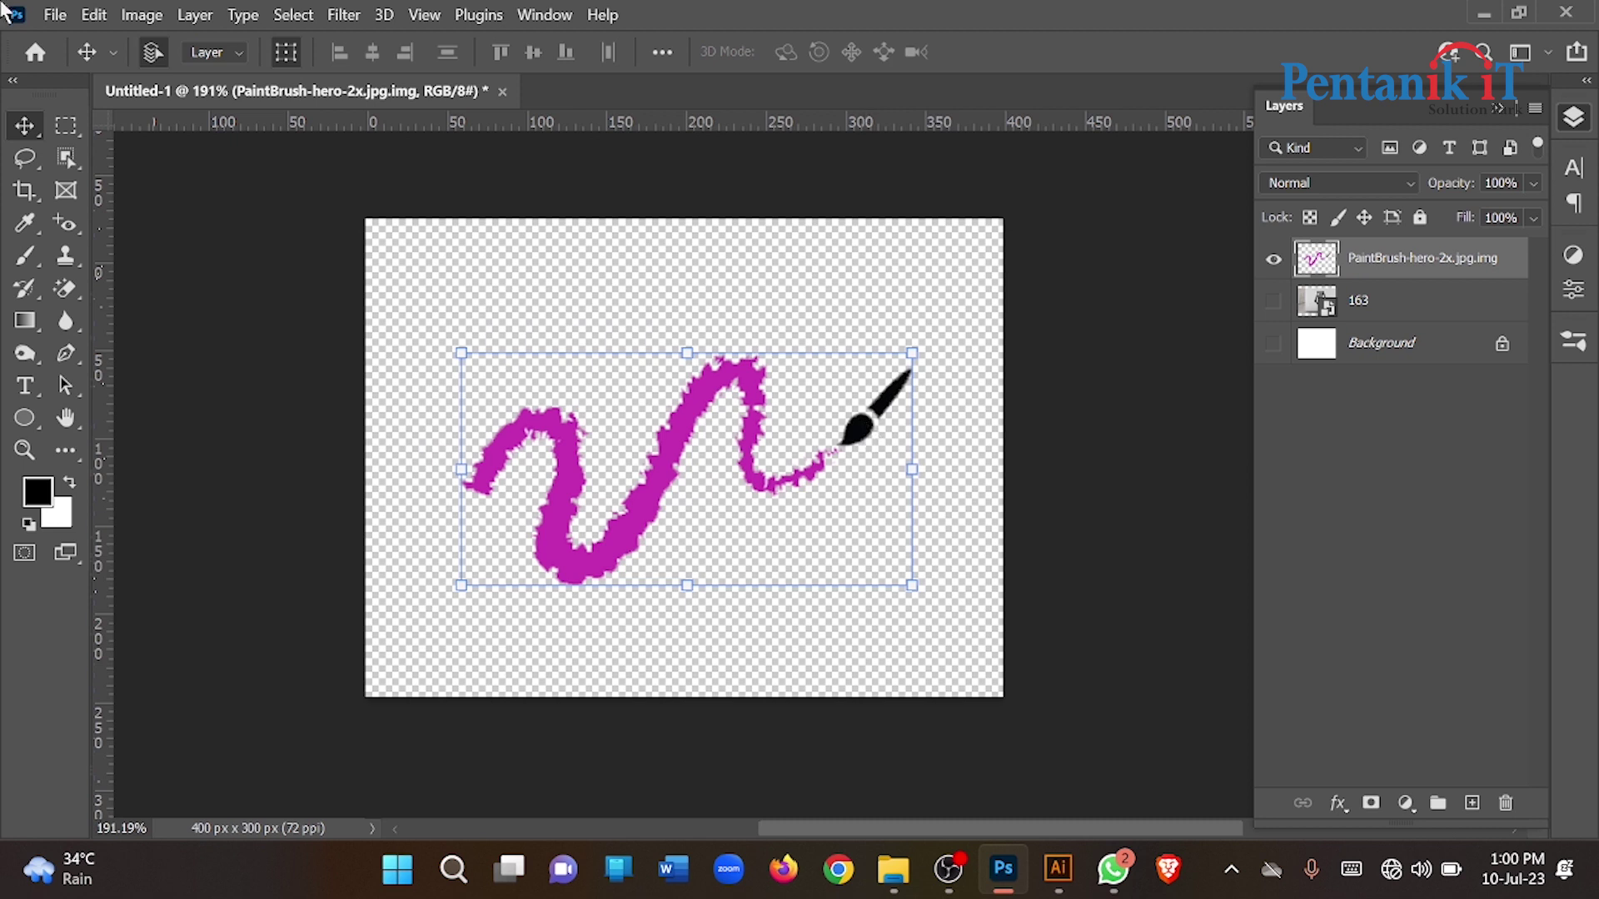
key(Delete)
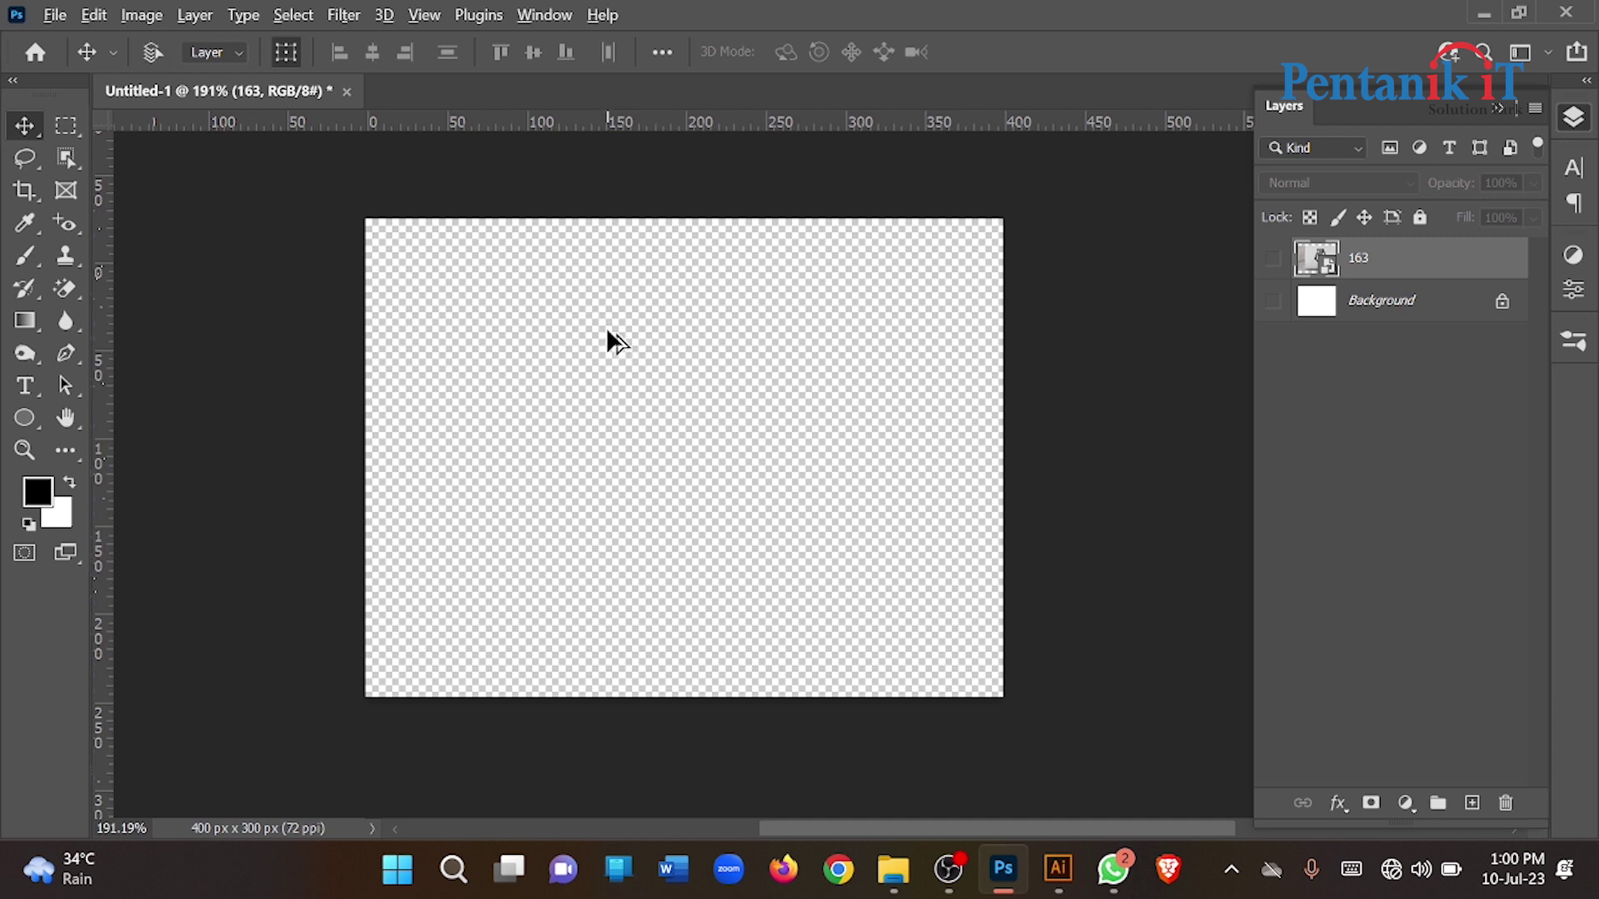
Look through the Gradient tool group, then return to the Move tool
scroll(604, 327, up, 1)
right_click(25, 322)
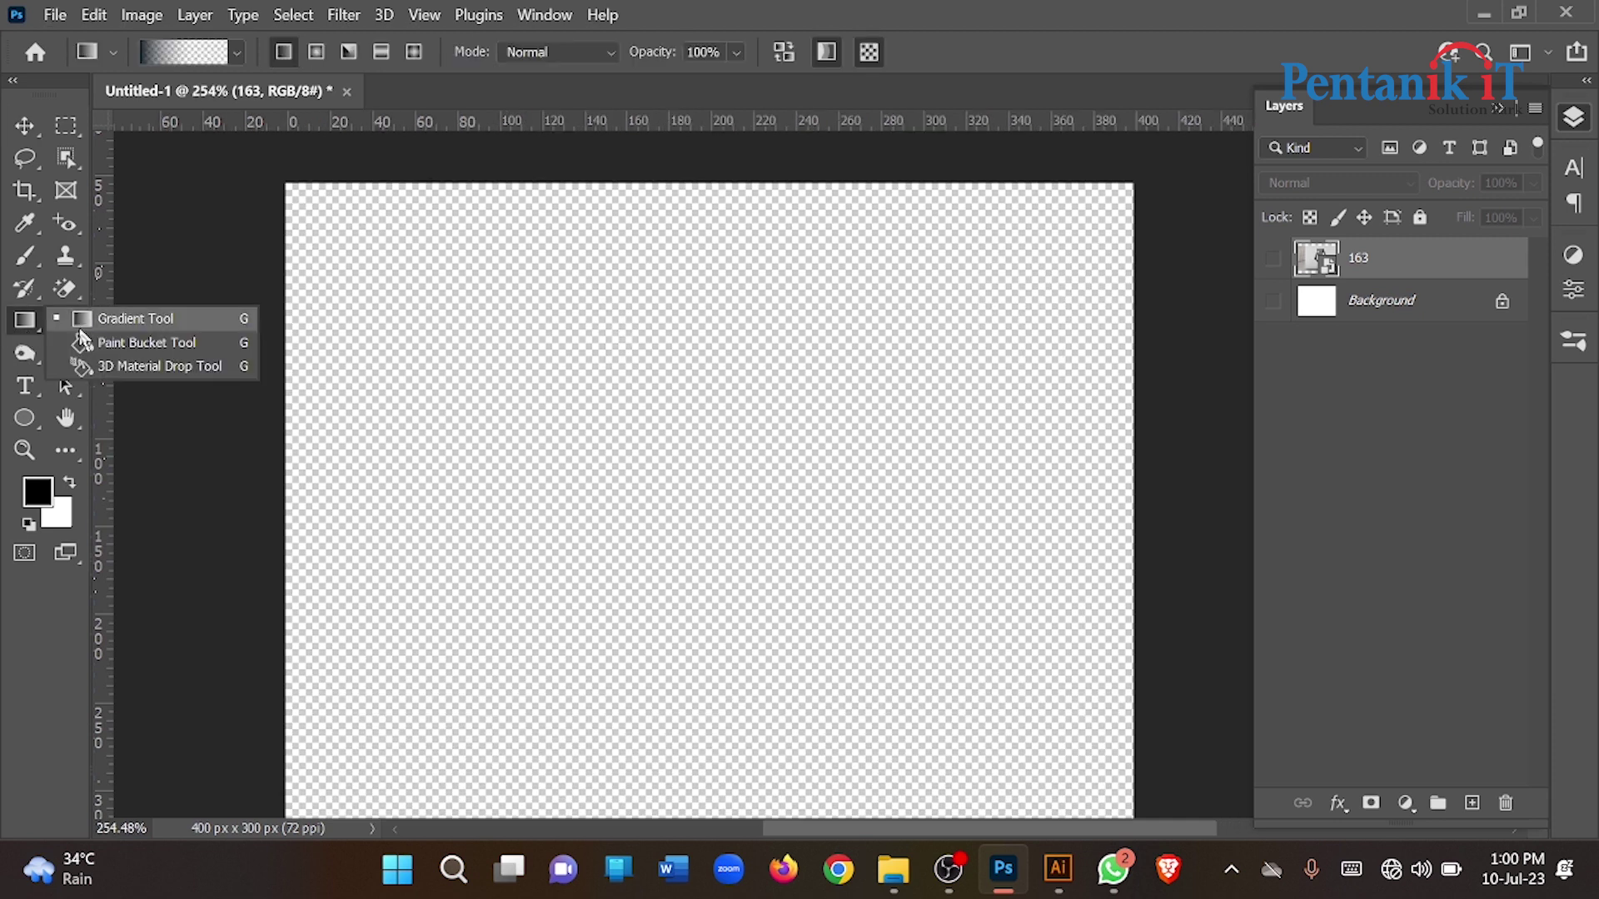
click(18, 130)
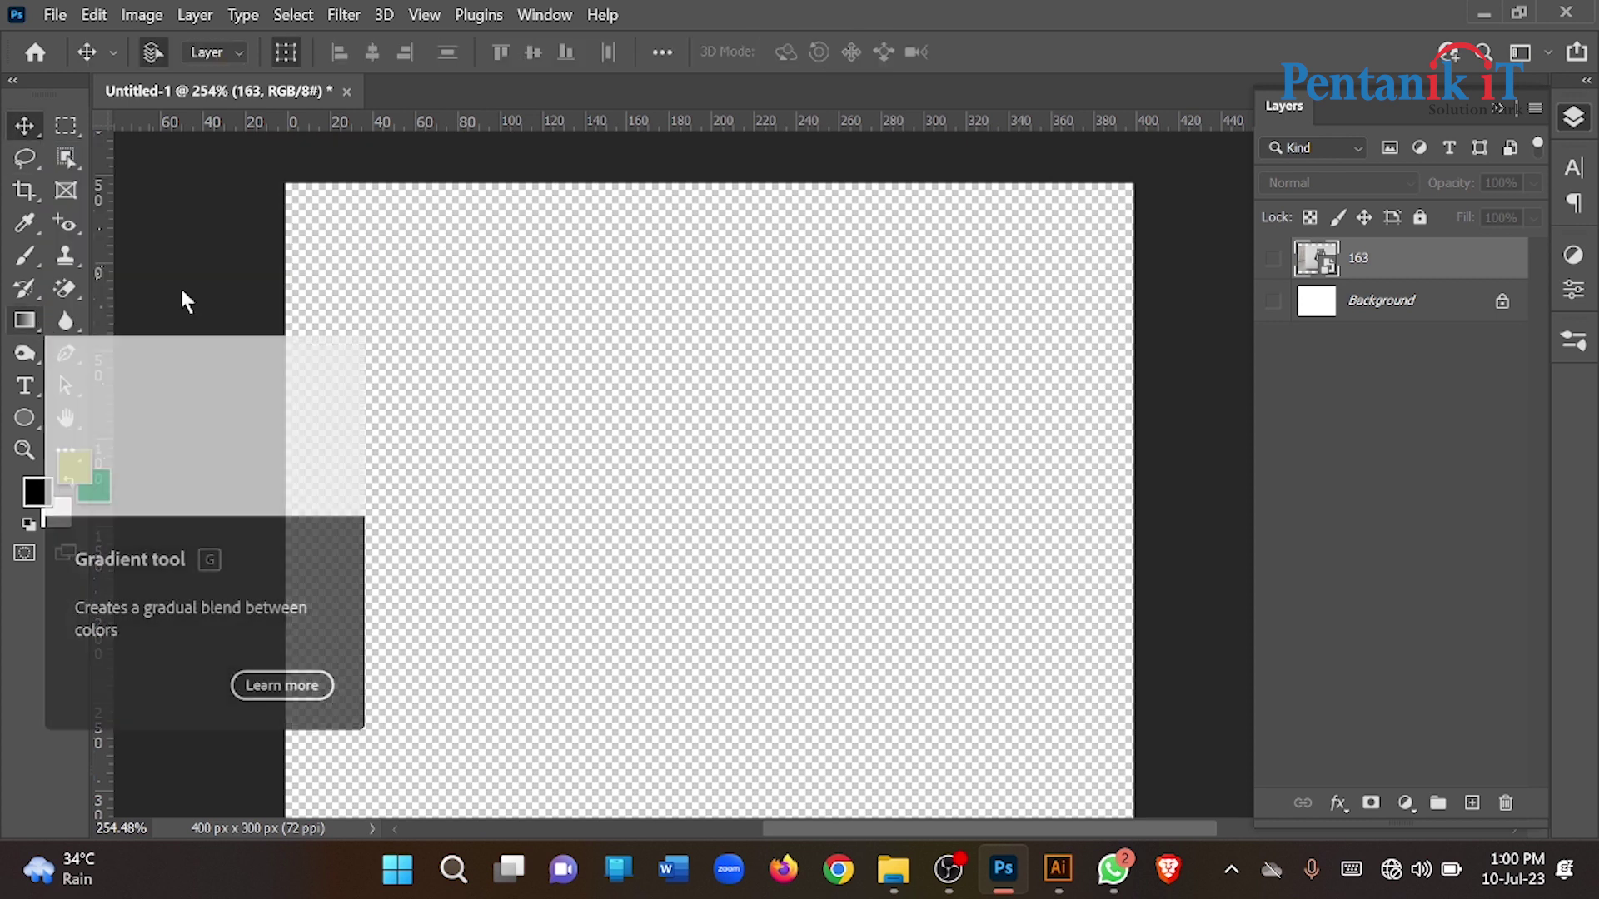
scroll(332, 276, down, 2)
scroll(332, 276, down, 2)
scroll(331, 277, down, 2)
scroll(331, 276, down, 1)
scroll(332, 277, up, 2)
scroll(331, 277, up, 1)
scroll(331, 277, down, 3)
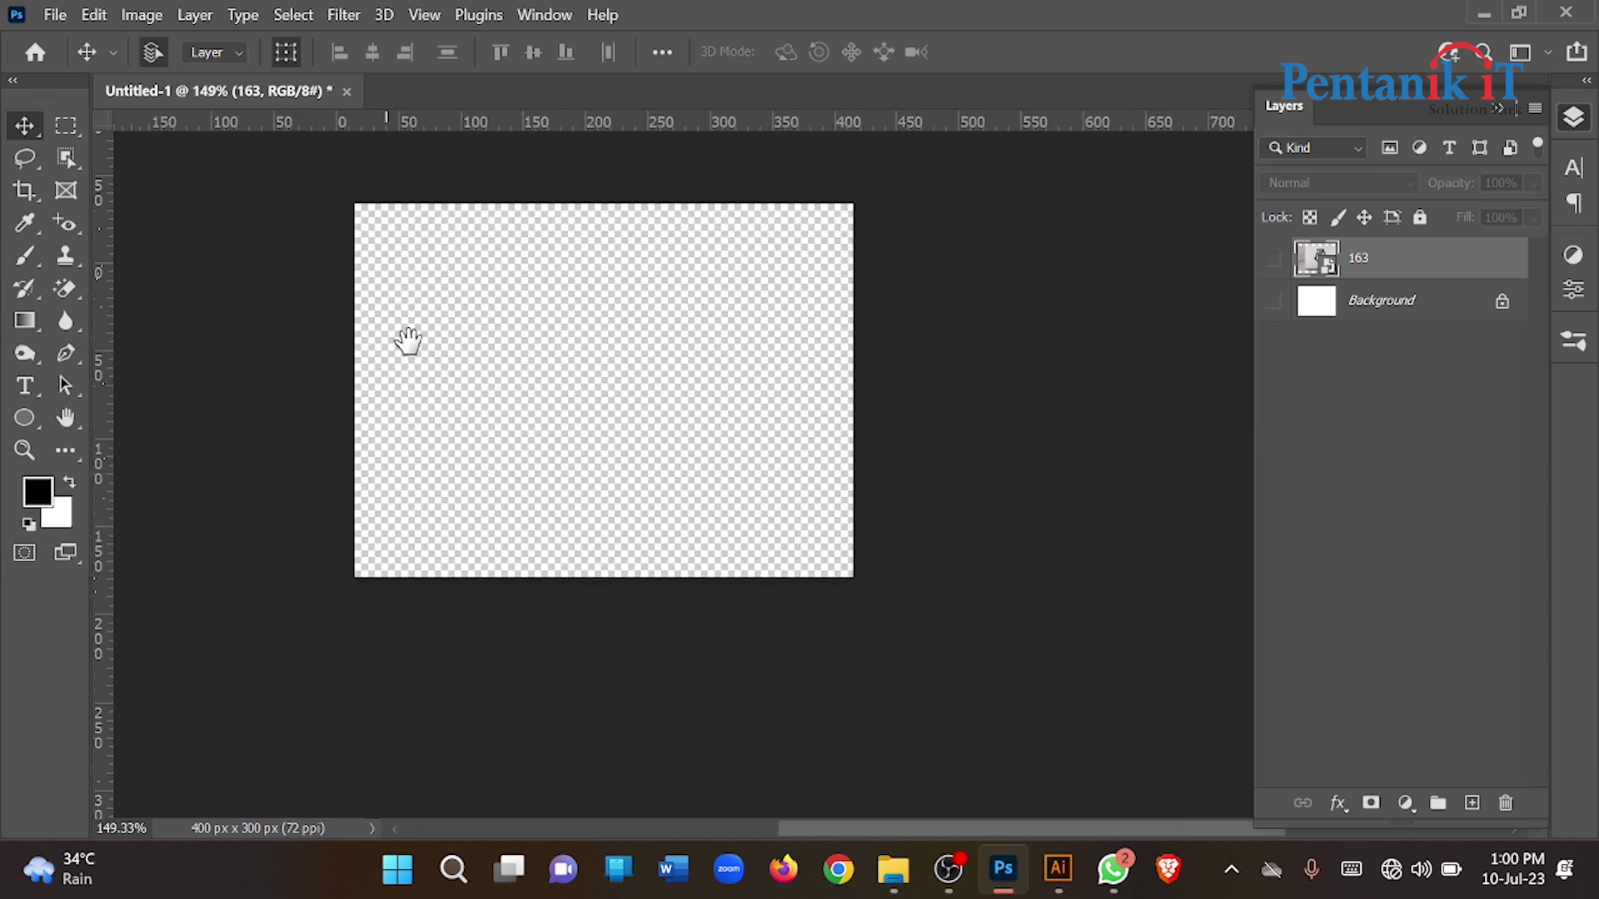
scroll(396, 356, up, 1)
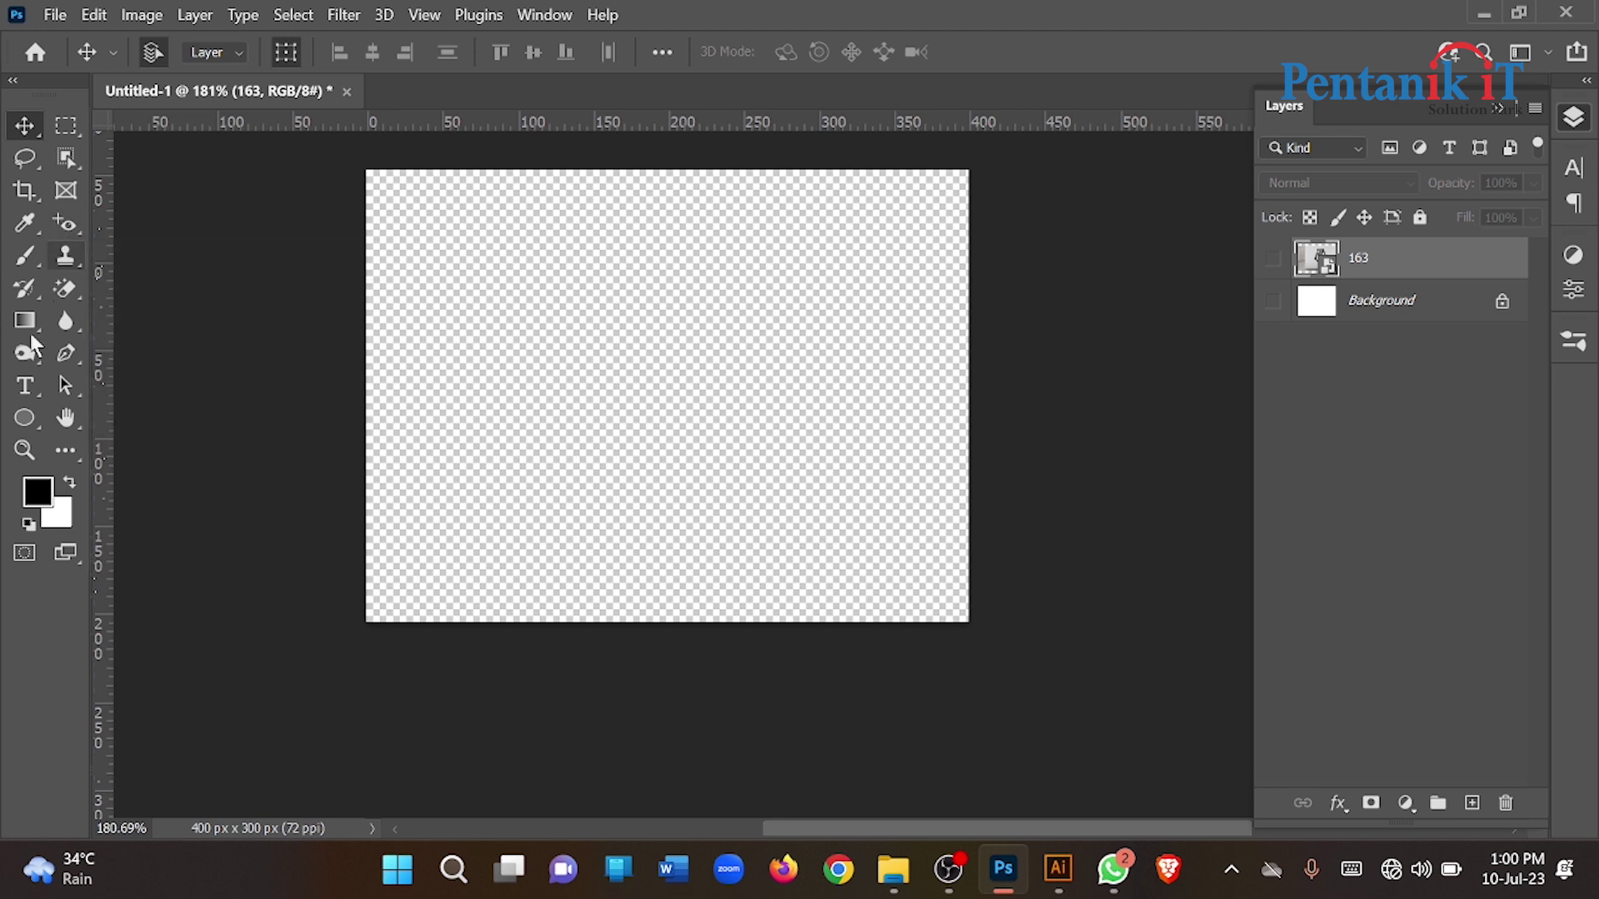
click(25, 417)
Draw a 231 × 156 px Rectangle 1 shape across the middle of the canvas
right_click(24, 417)
click(79, 423)
drag(495, 282, 840, 513)
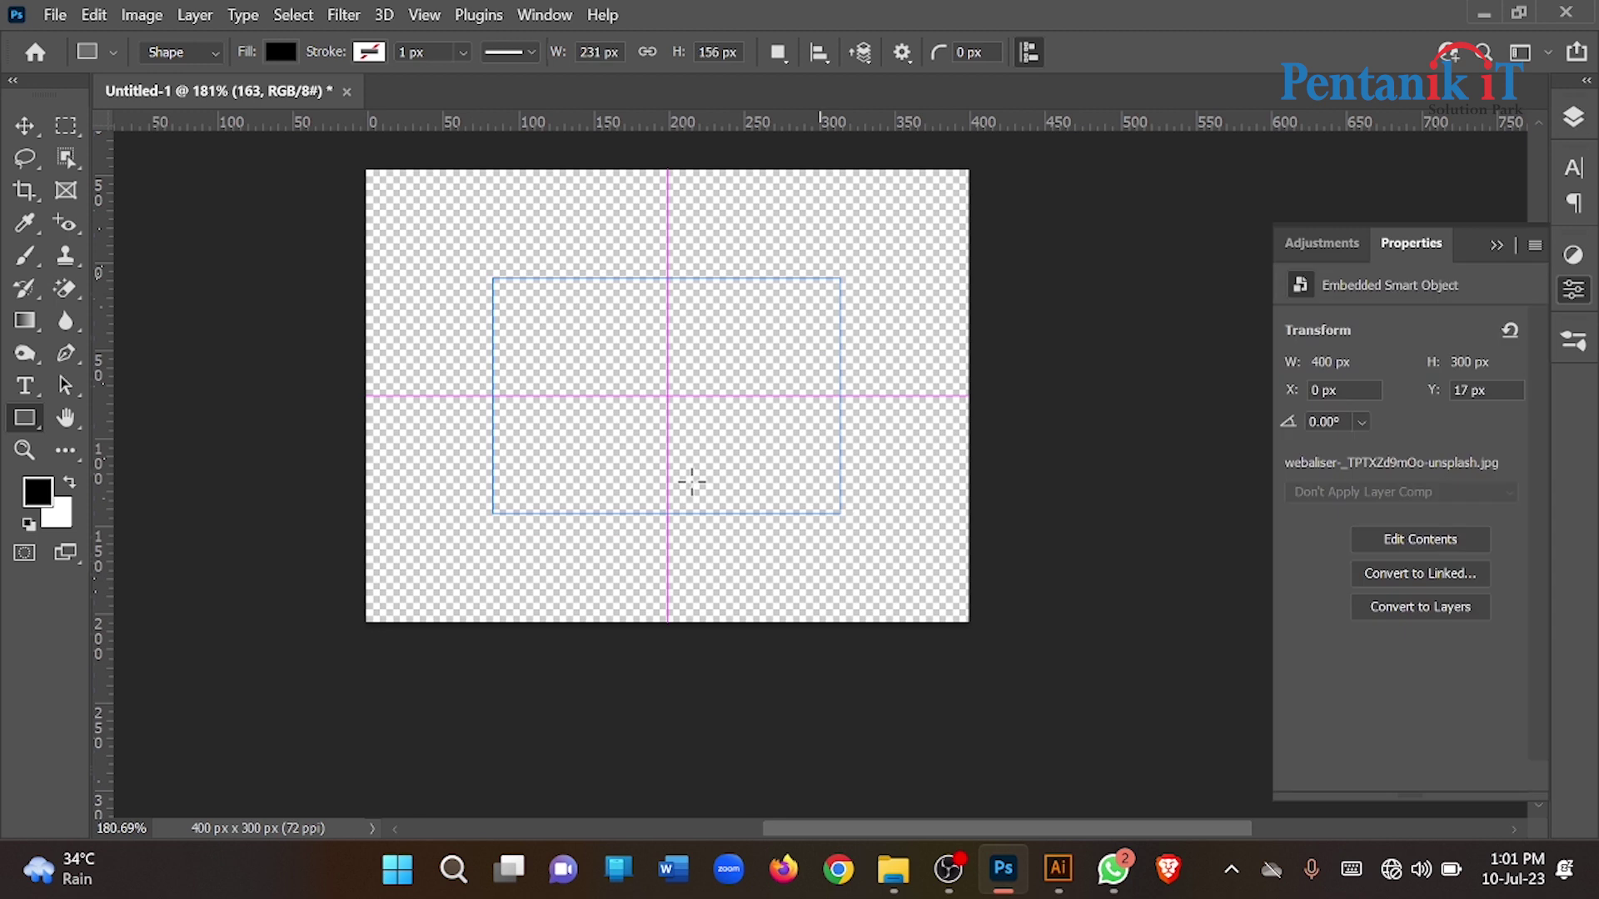
key(v)
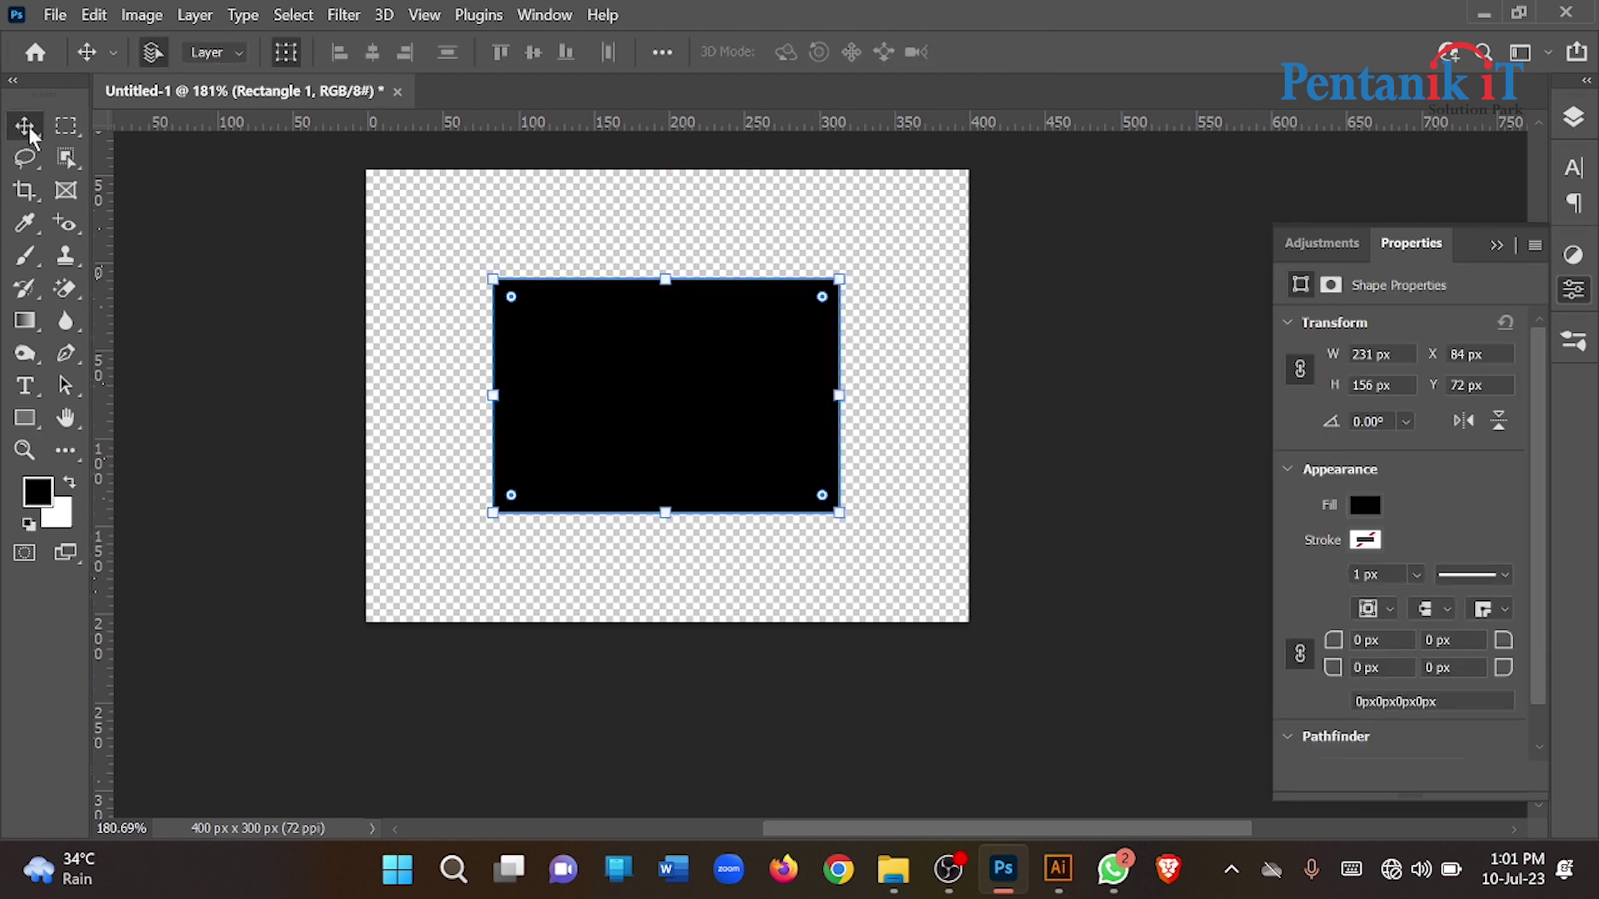
Change the rectangle's fill from black to orange and select it with the Move tool
alt+scroll(774, 393, up, 1)
alt+scroll(781, 402, up, 1)
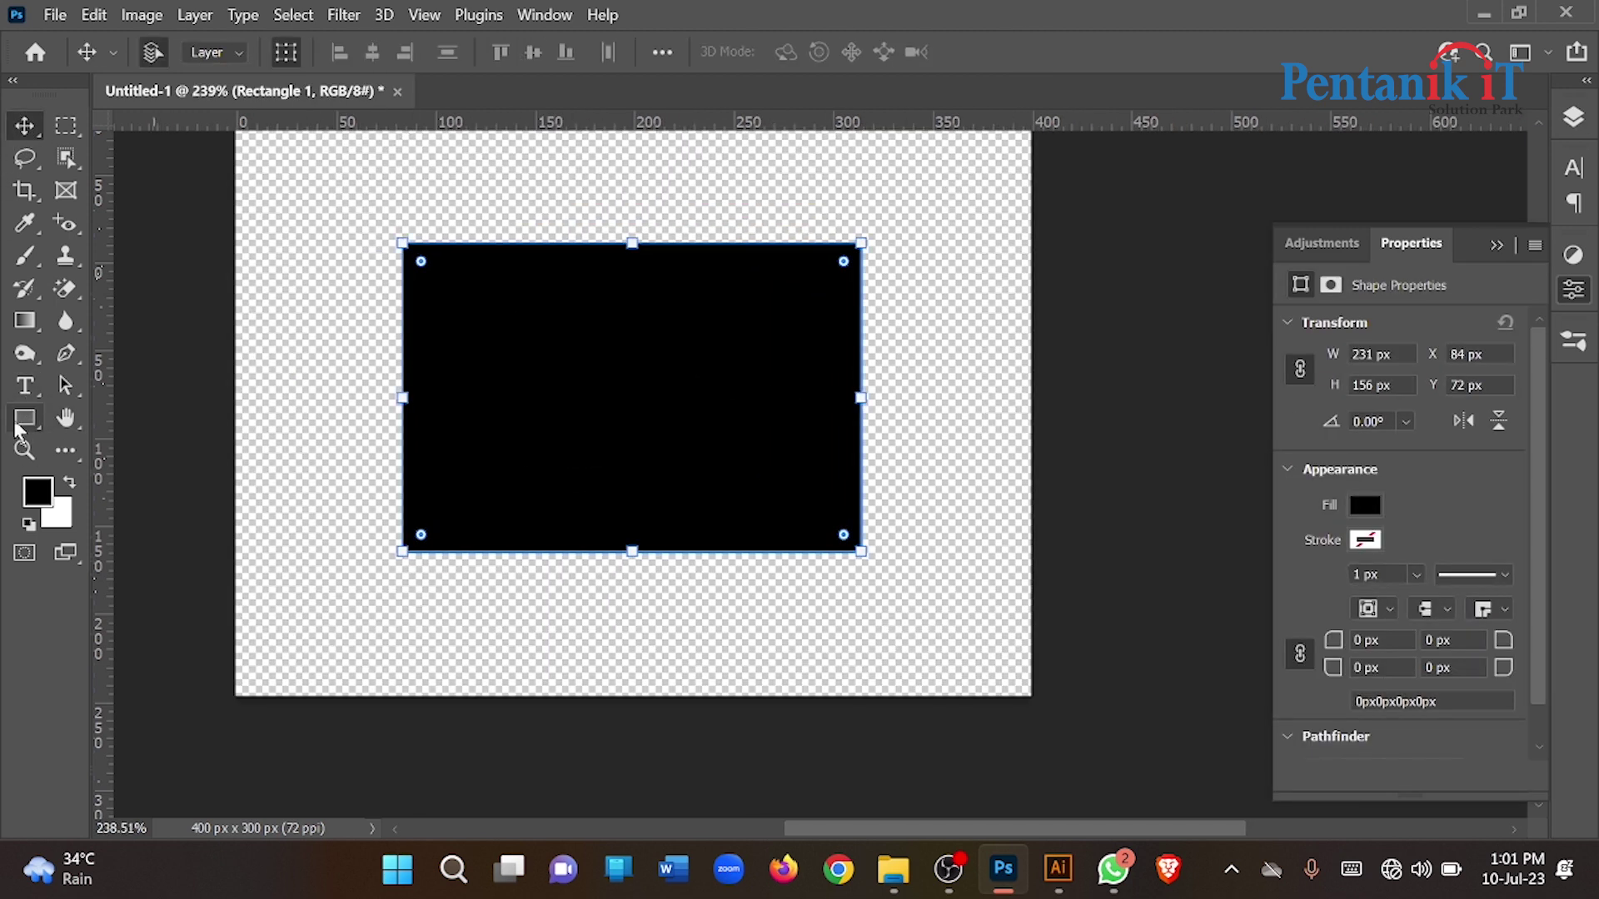
click(24, 419)
click(281, 51)
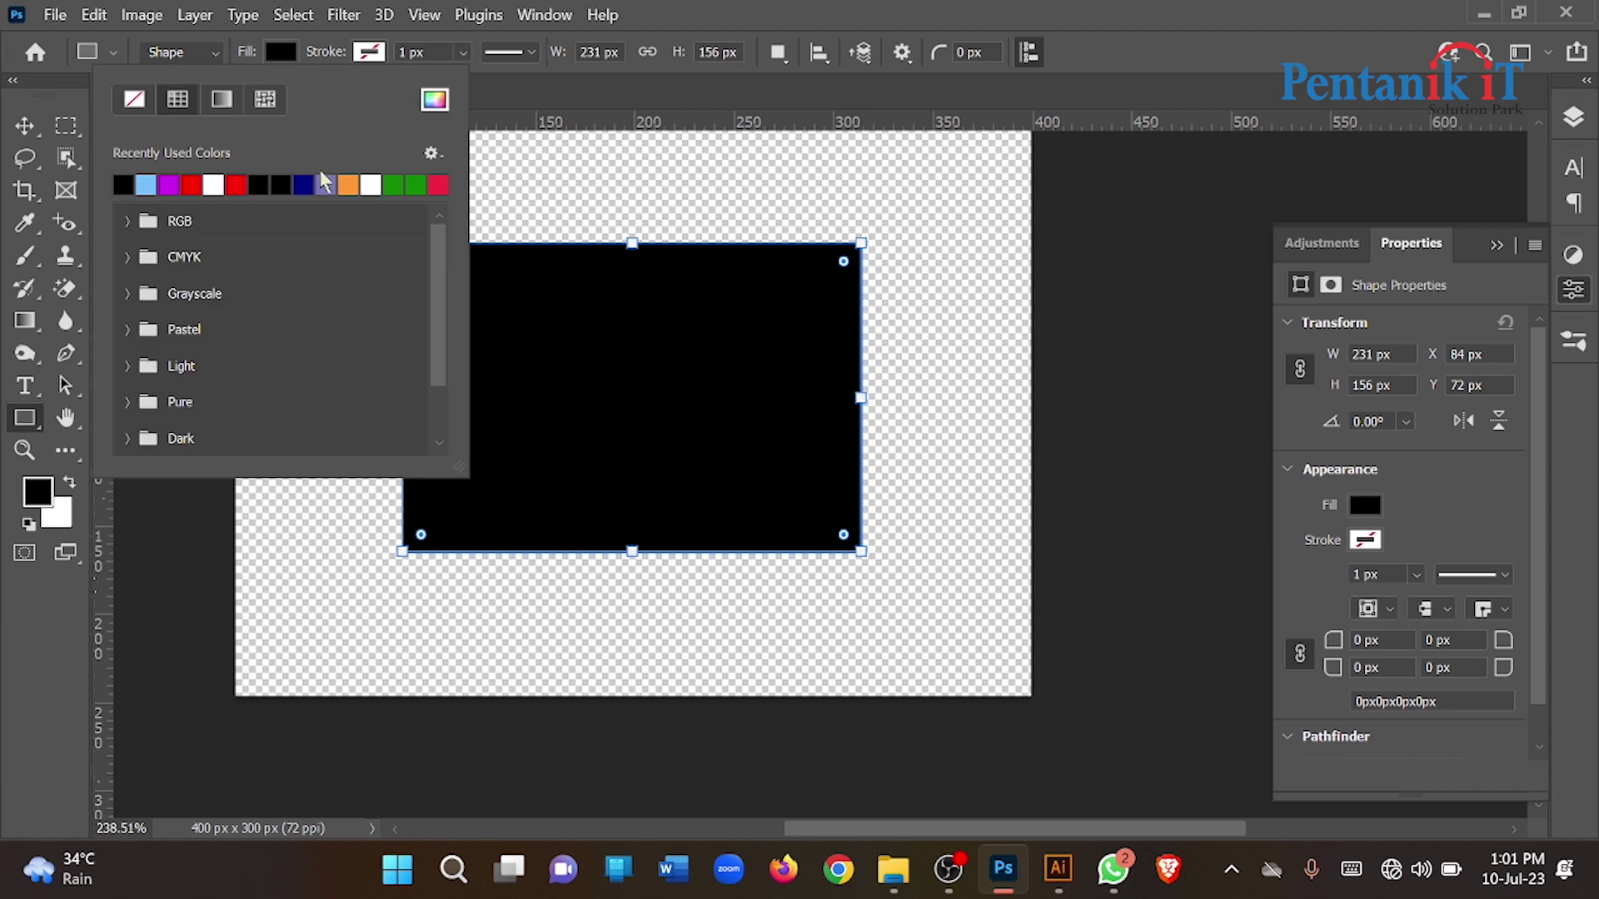
click(348, 184)
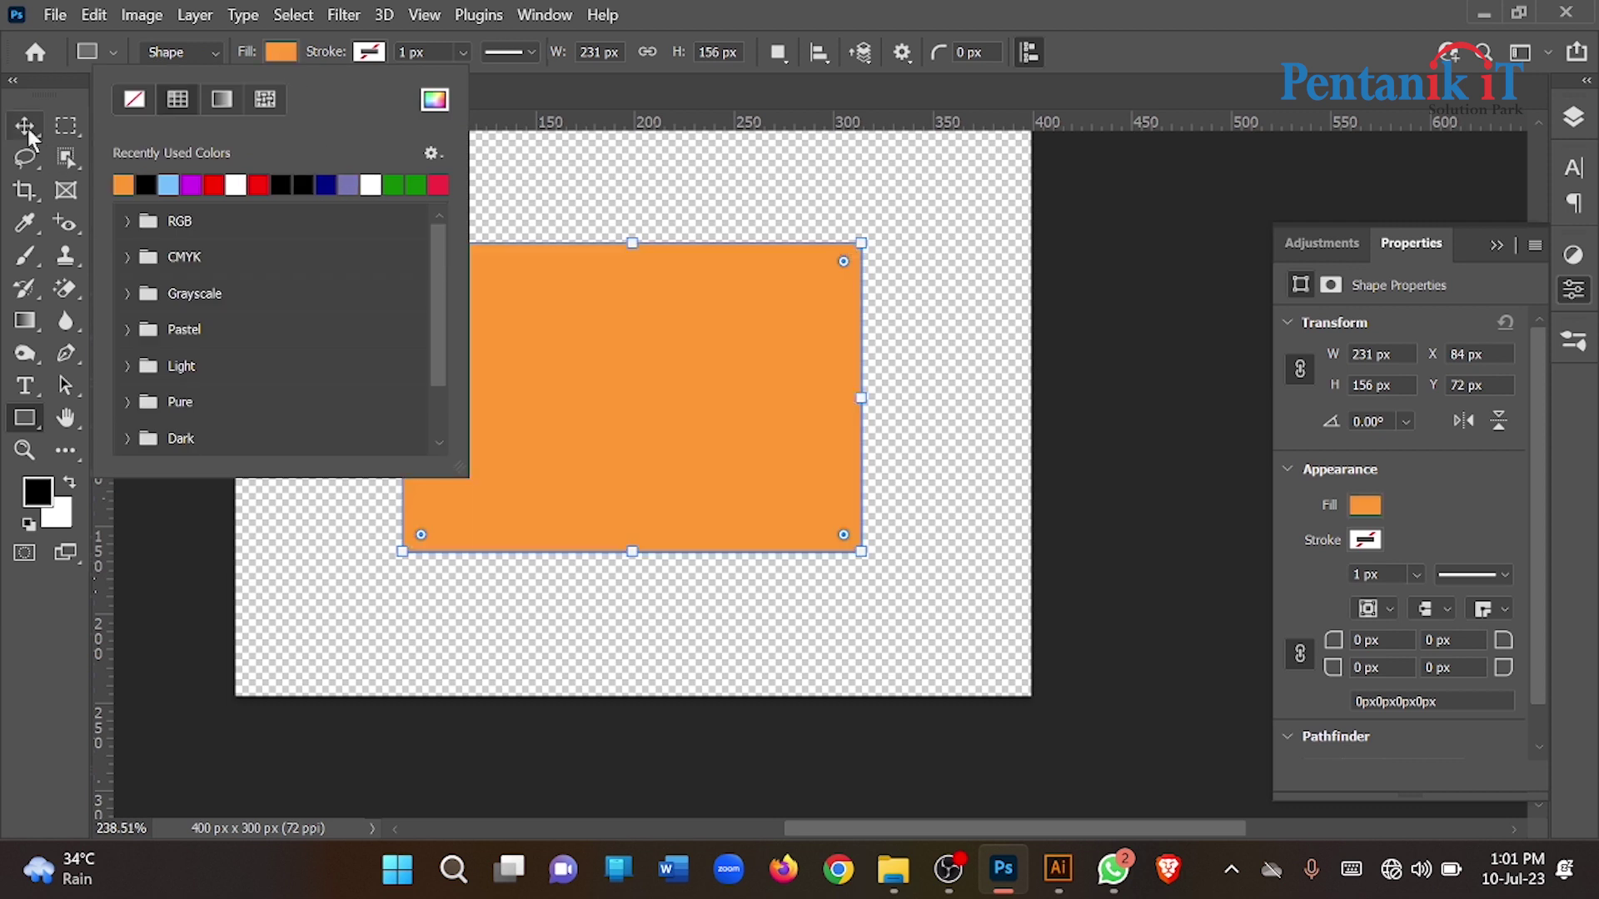
click(25, 126)
click(457, 218)
scroll(417, 338, up, 3)
scroll(417, 337, down, 4)
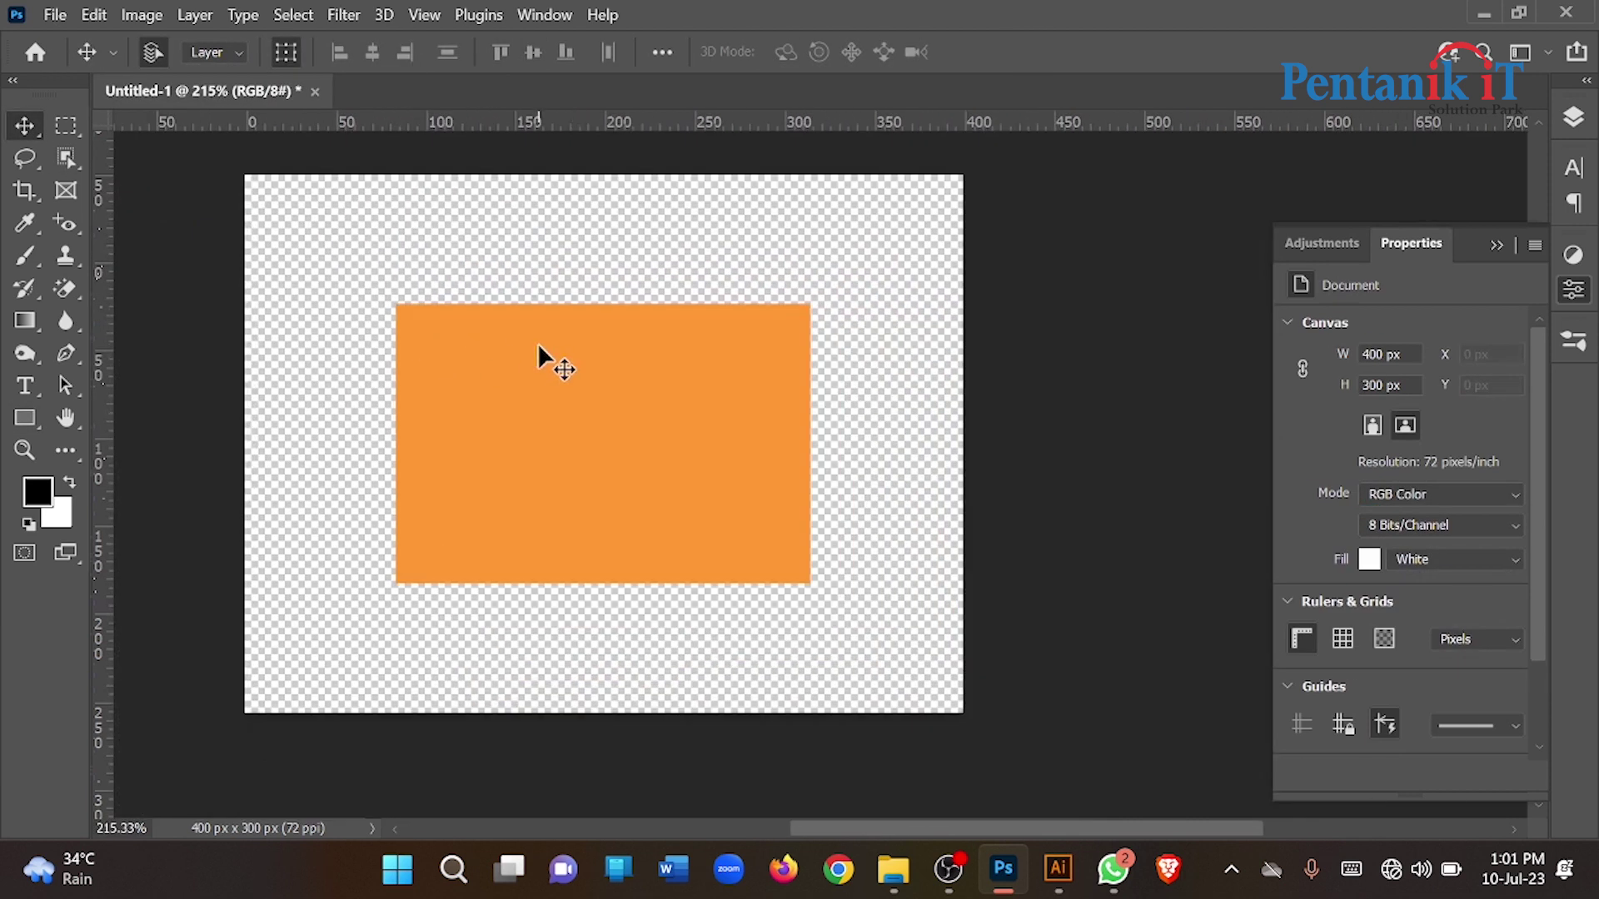
click(545, 358)
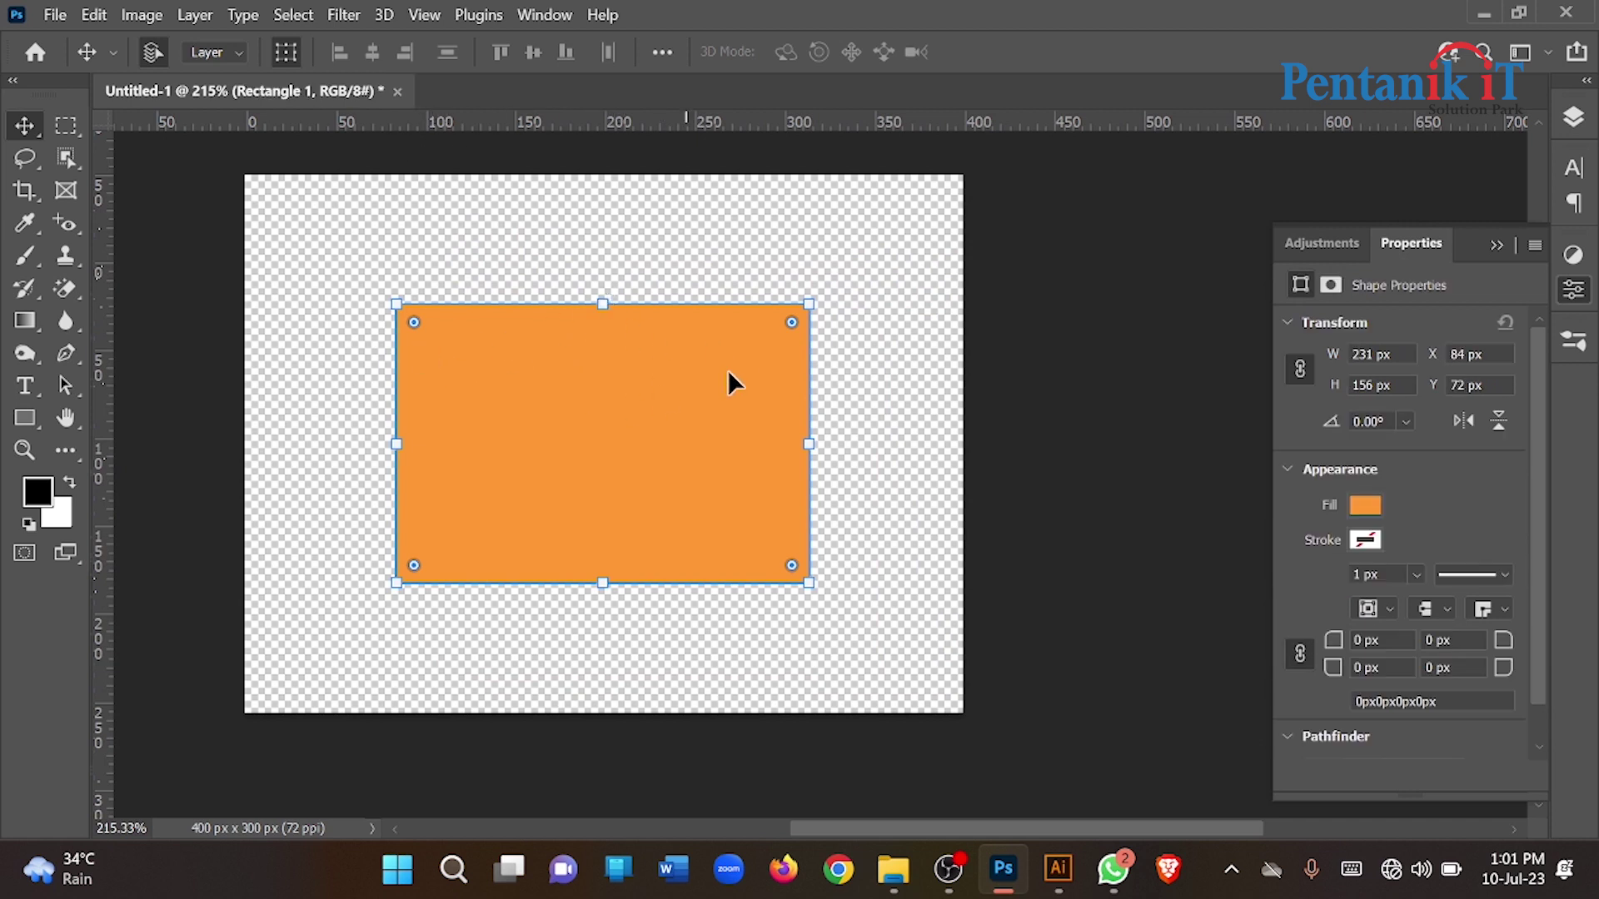
click(892, 869)
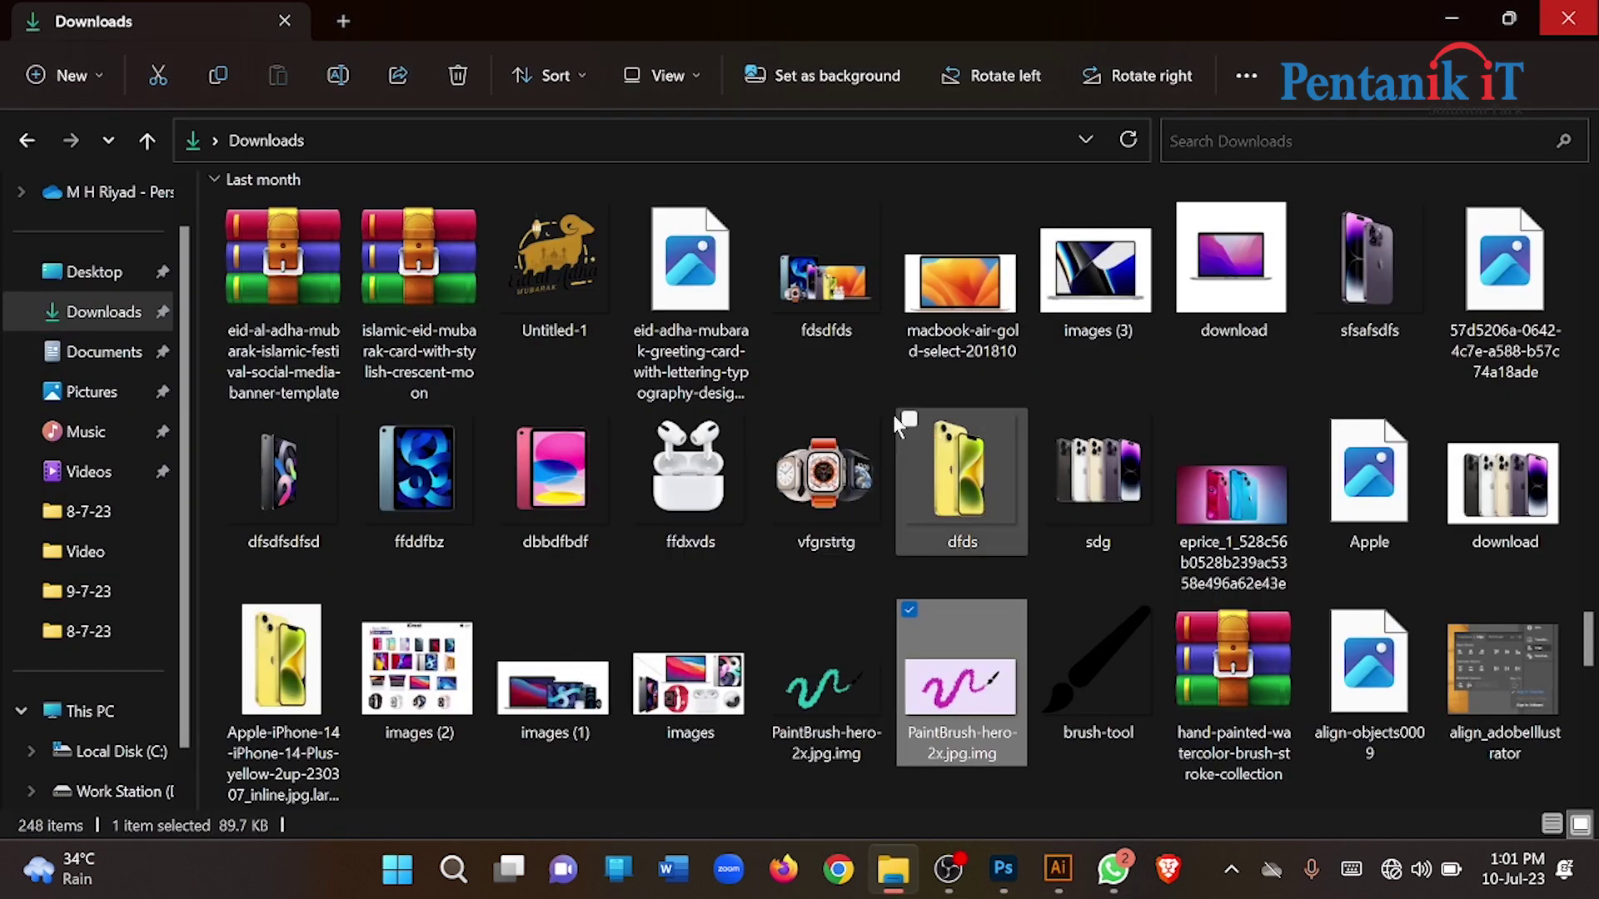
scroll(832, 449, down, 5)
scroll(791, 450, up, 10)
scroll(761, 461, down, 5)
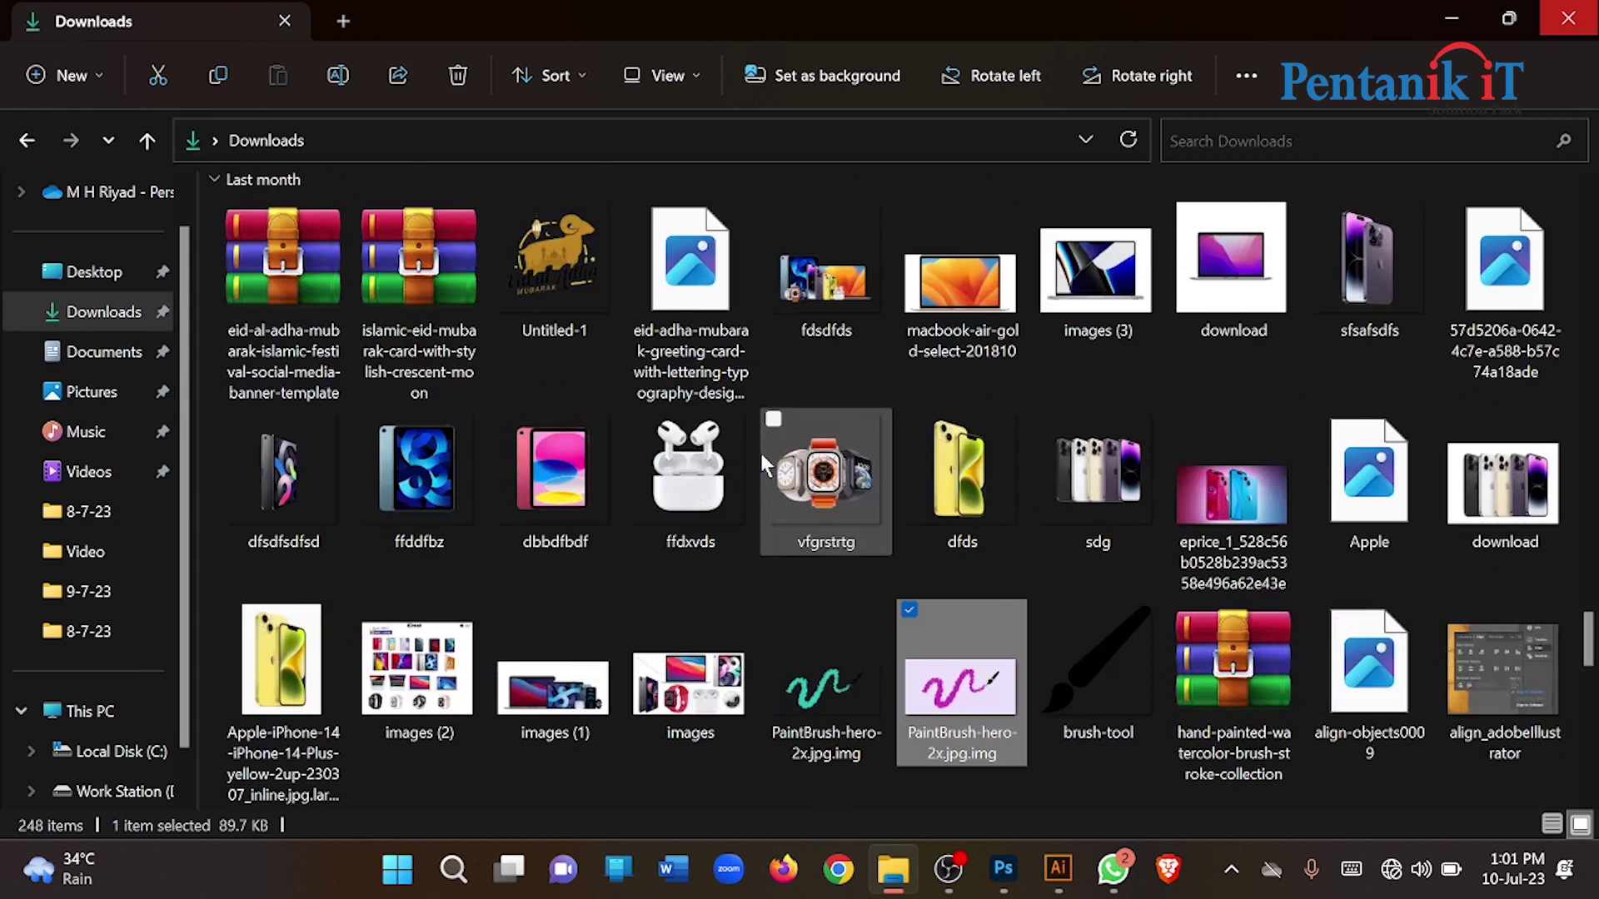
scroll(761, 453, down, 10)
scroll(761, 453, up, 5)
scroll(760, 450, down, 3)
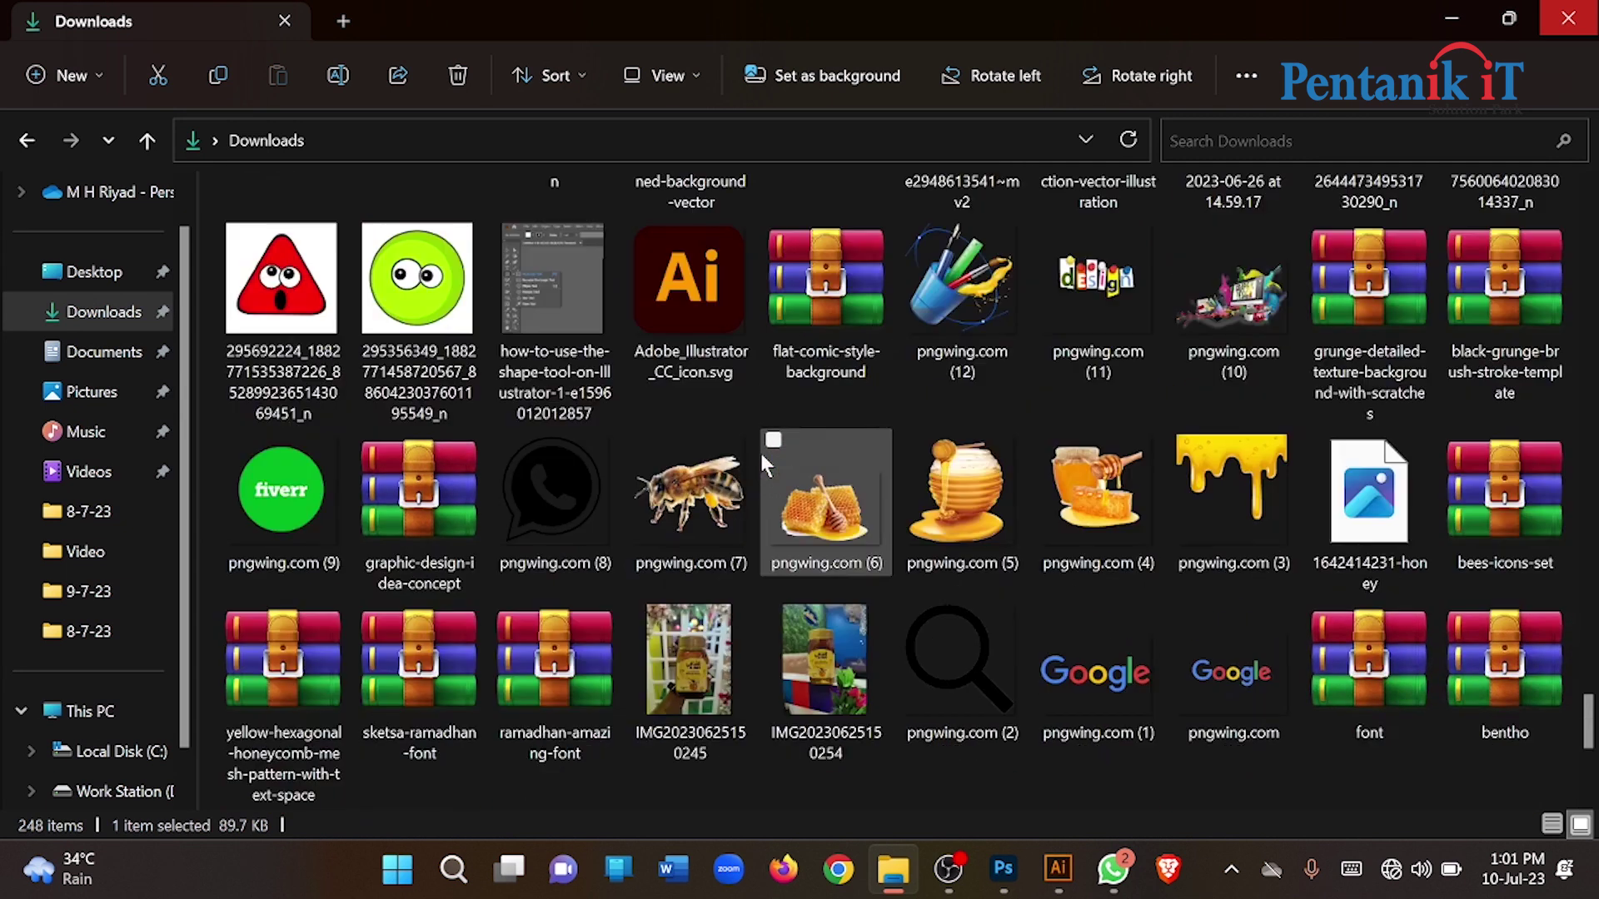
drag(800, 637, 1011, 637)
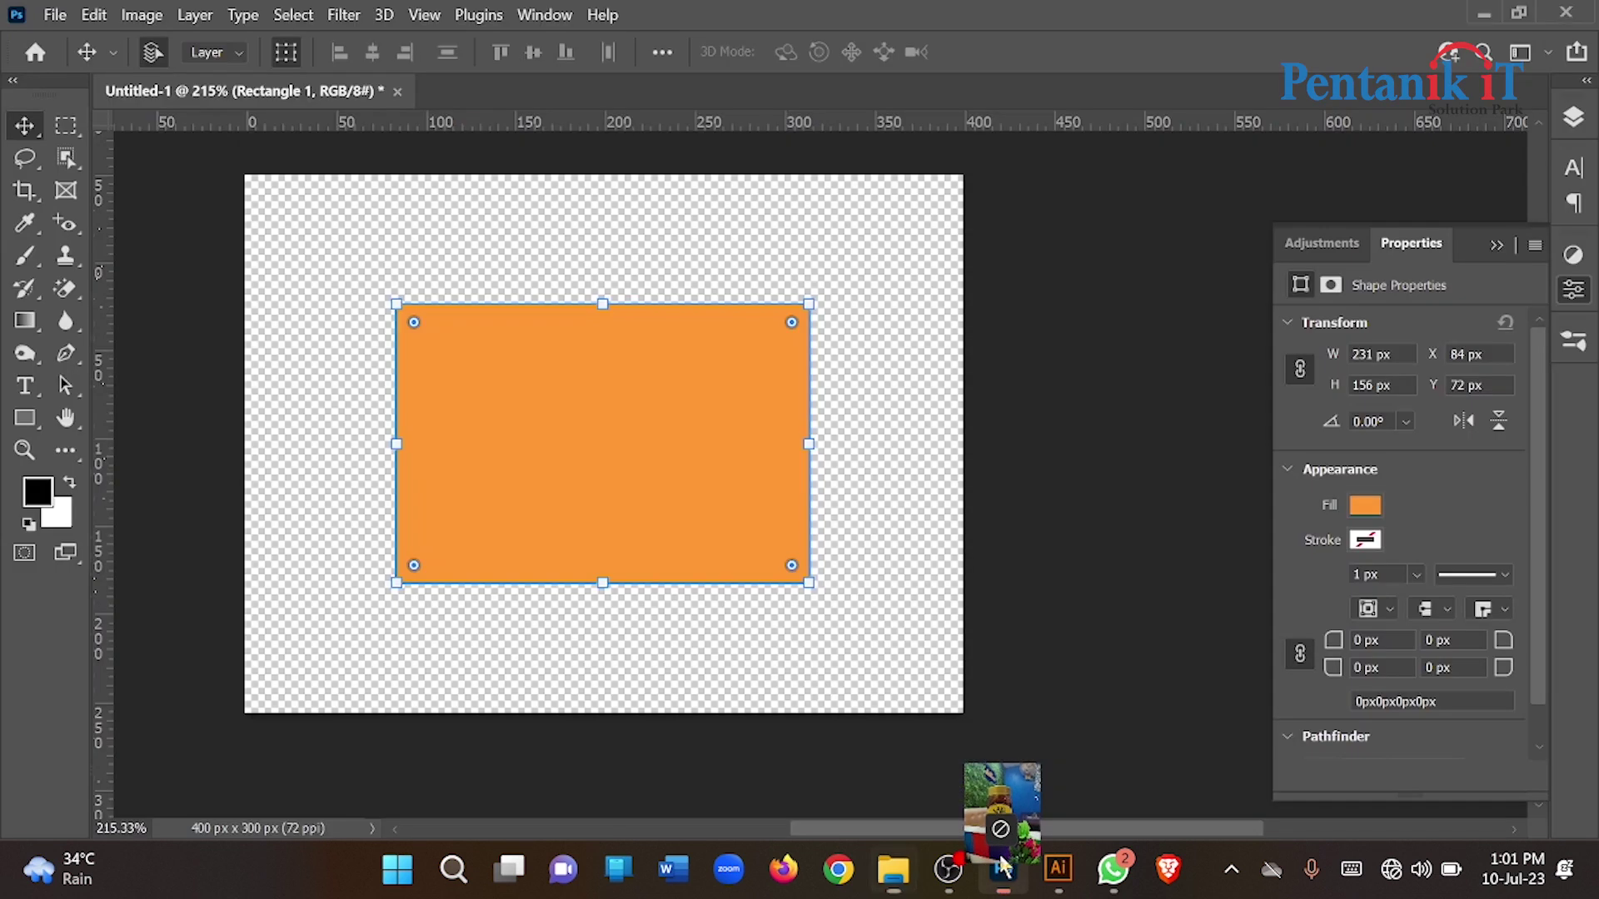
drag(1011, 637, 756, 574)
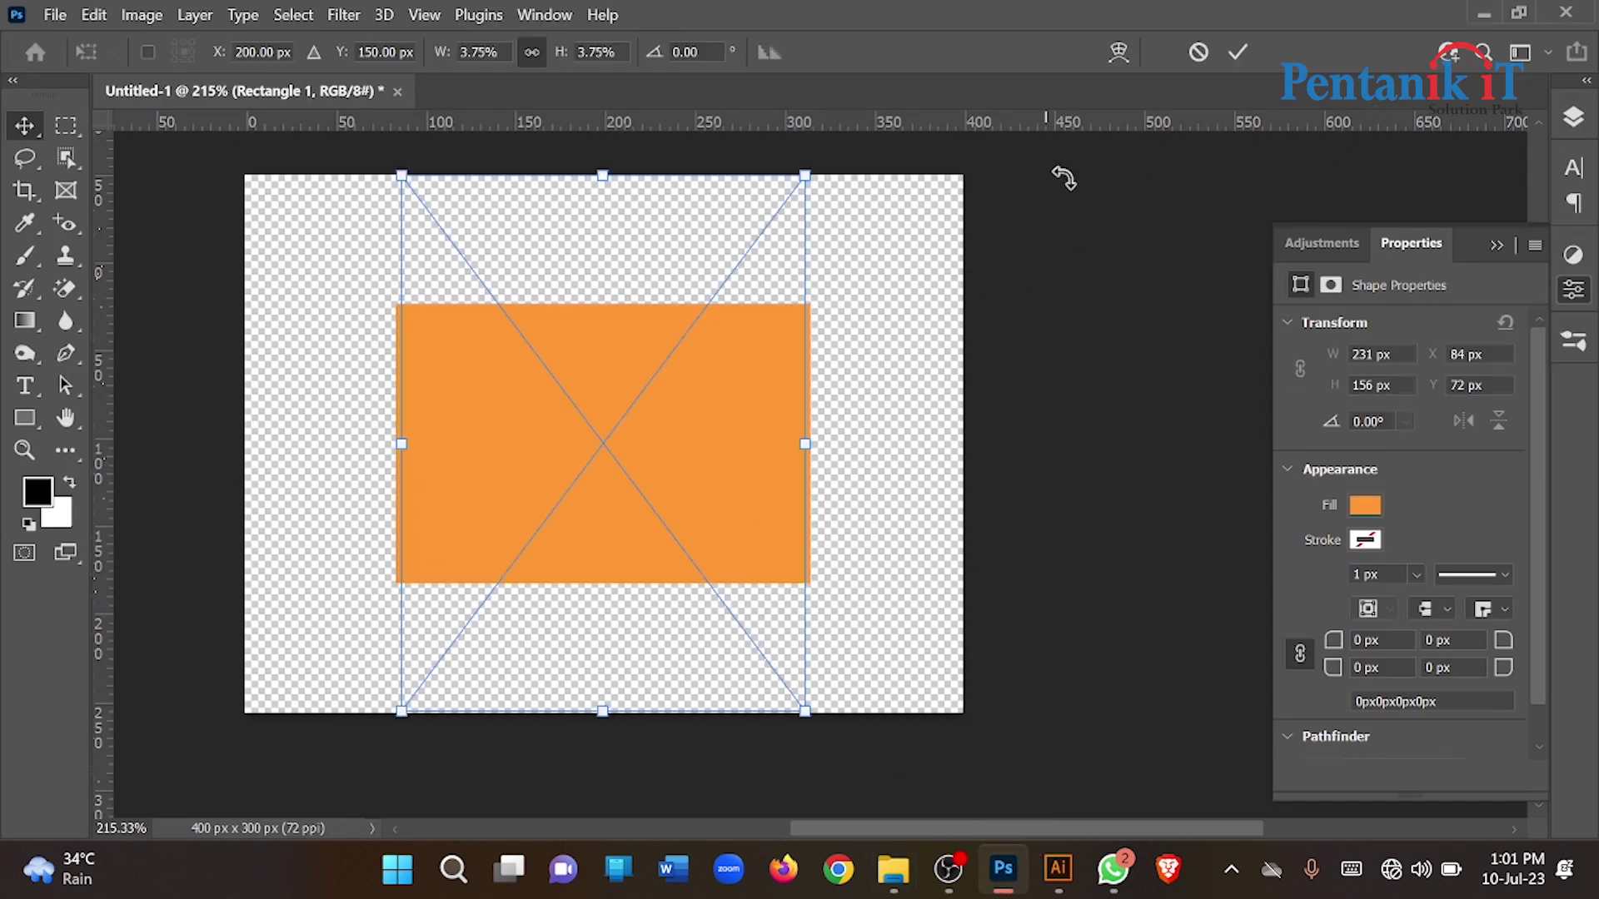
Commit the honey jar photo, select the jar with Object Selection, and copy it to Layer 1
click(1238, 52)
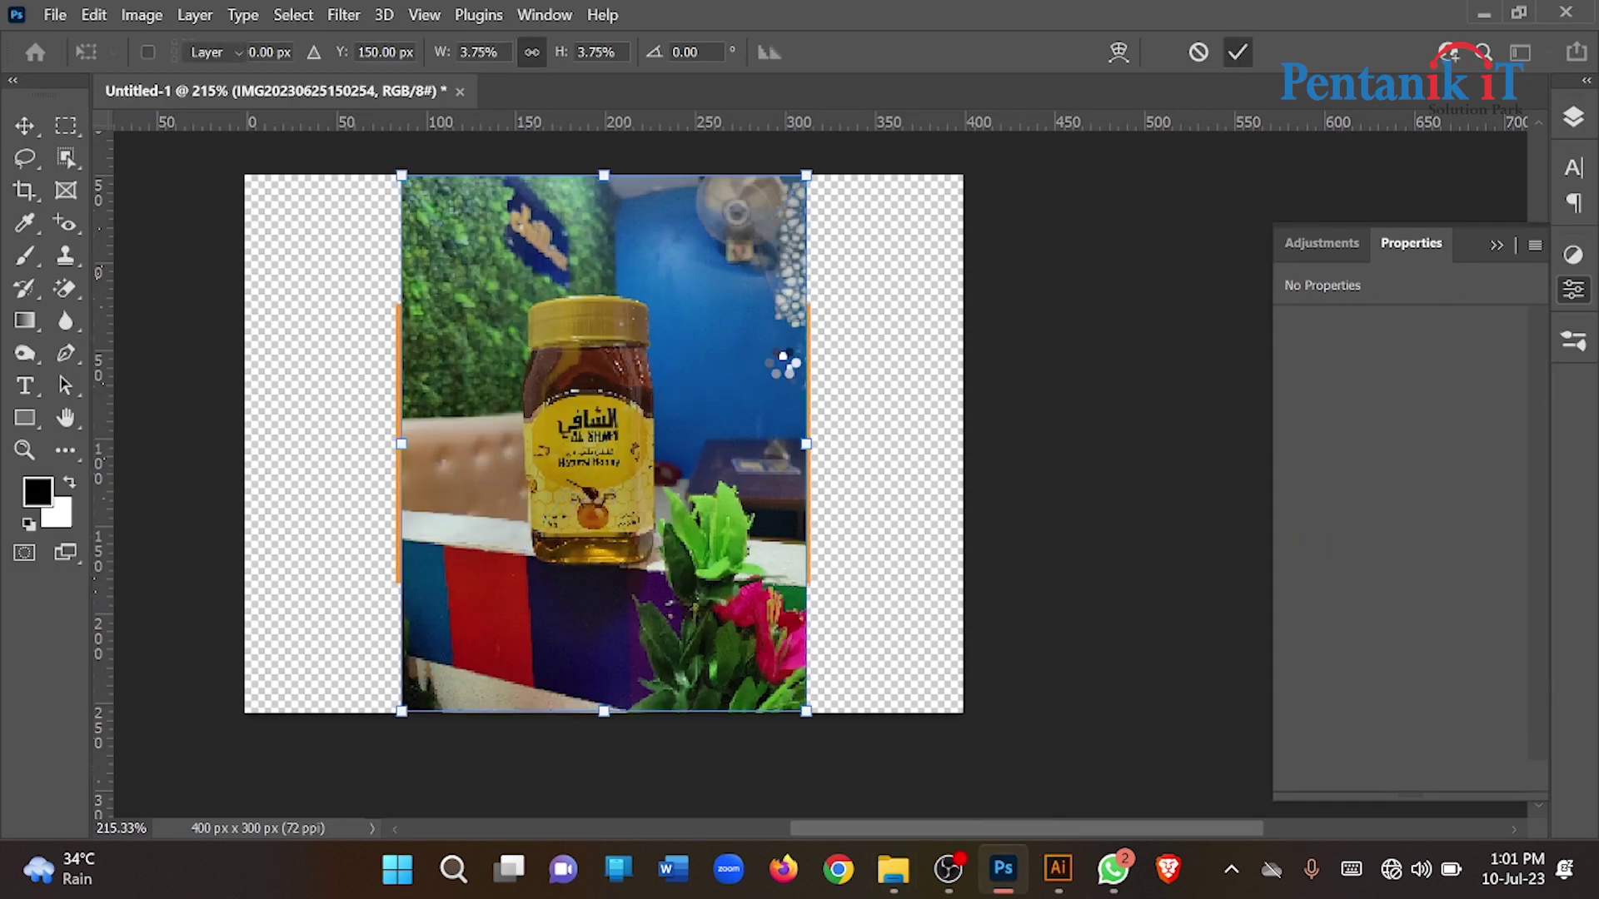
scroll(645, 407, up, 3)
click(67, 158)
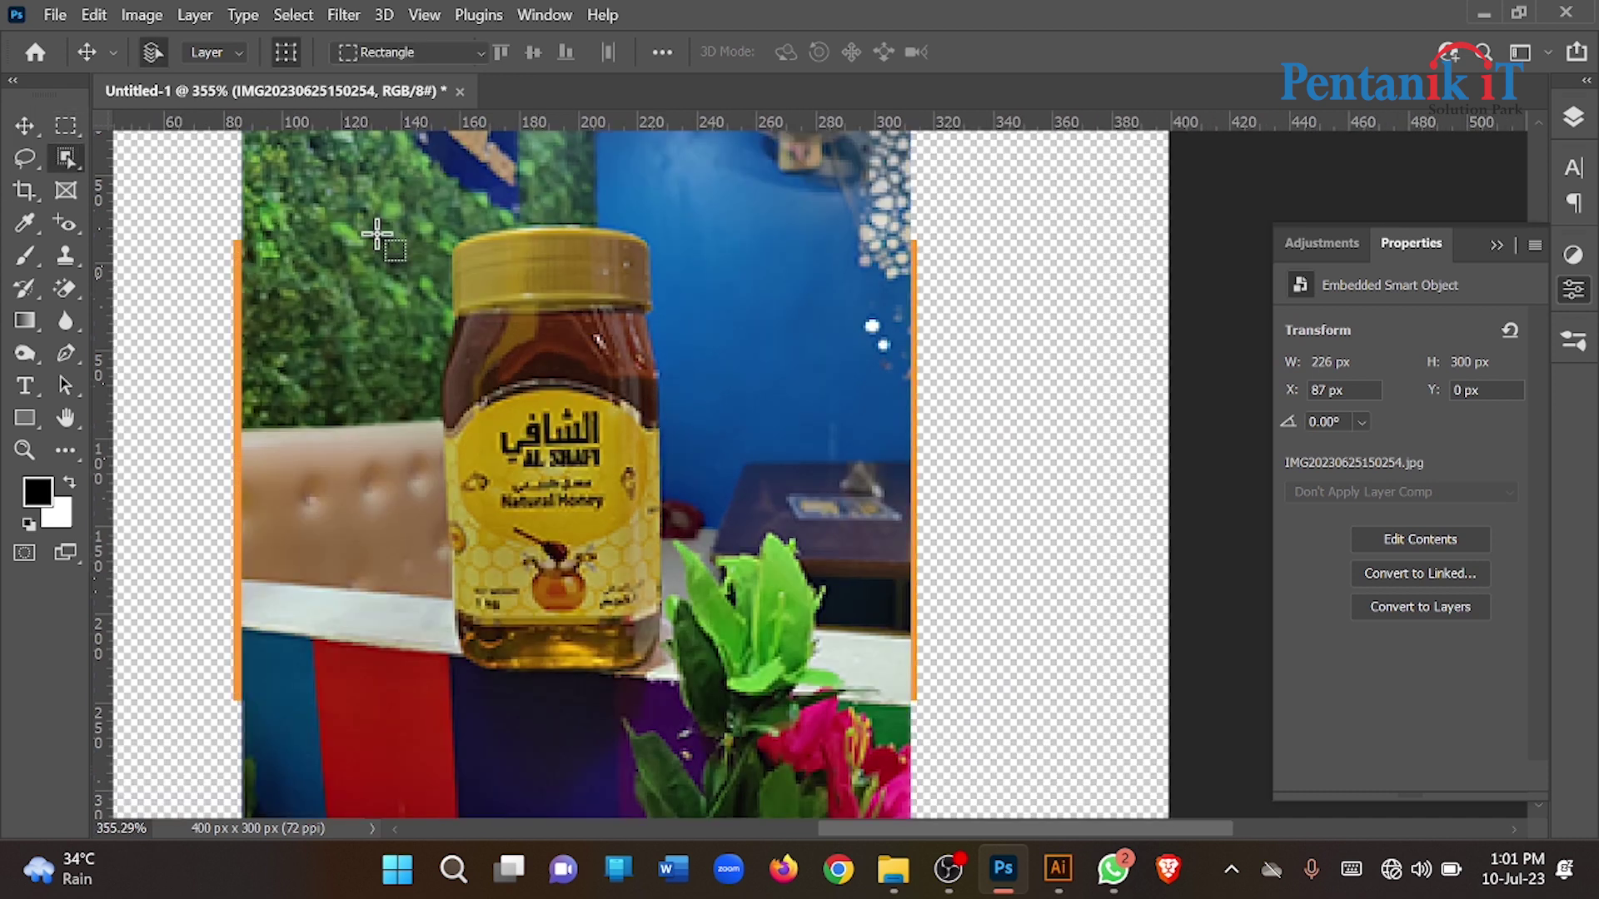
drag(398, 206, 669, 688)
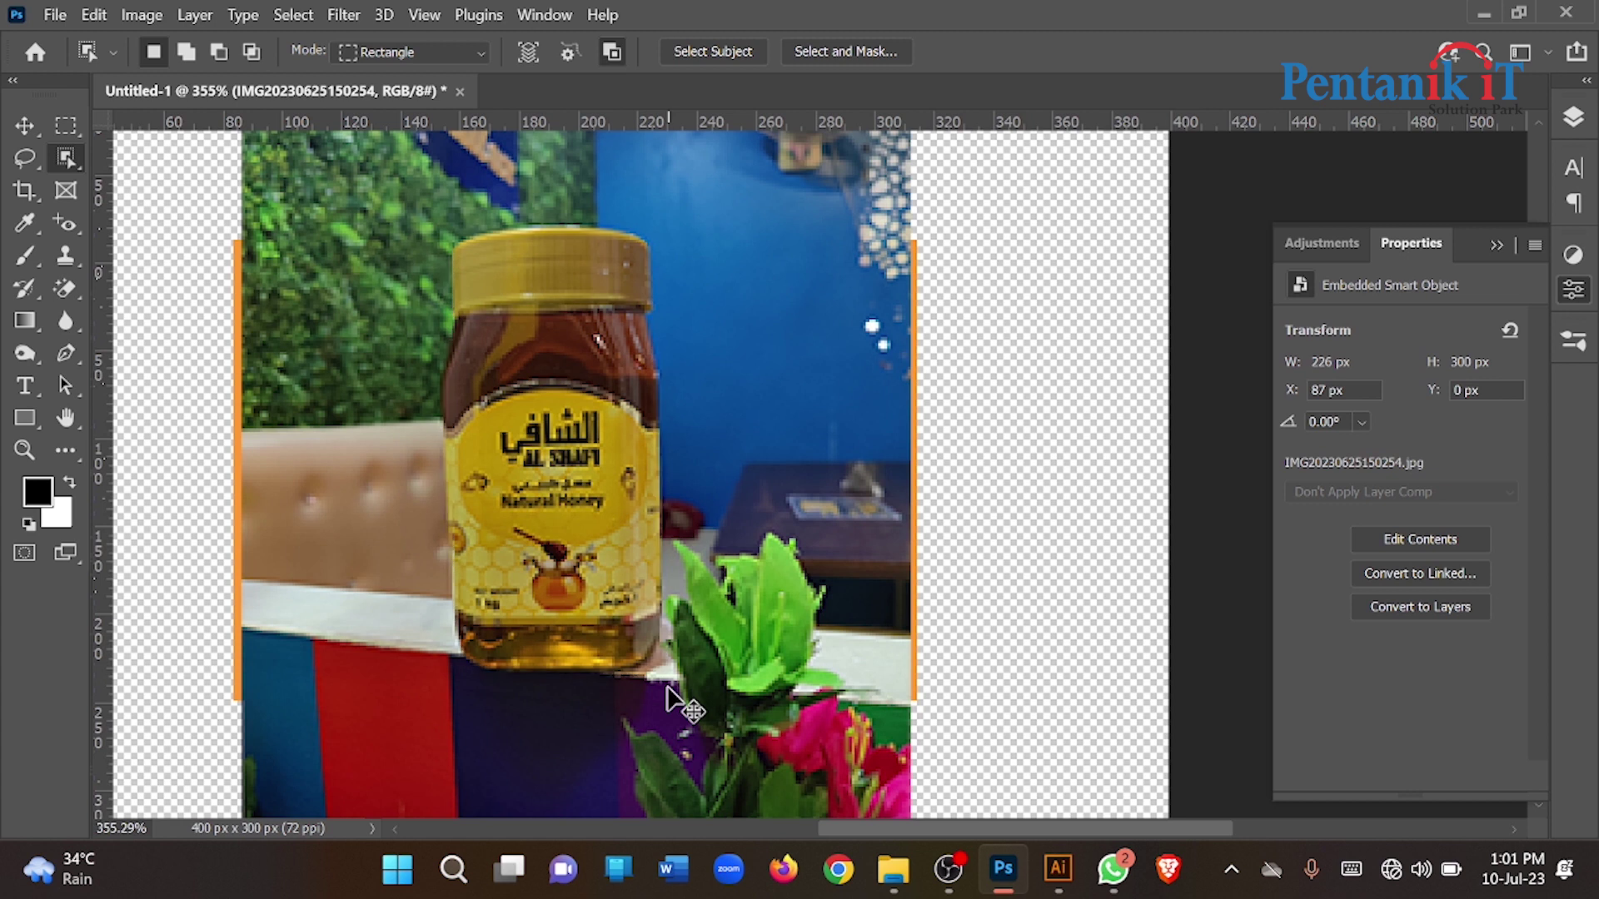
key(ctrl+j)
click(1574, 117)
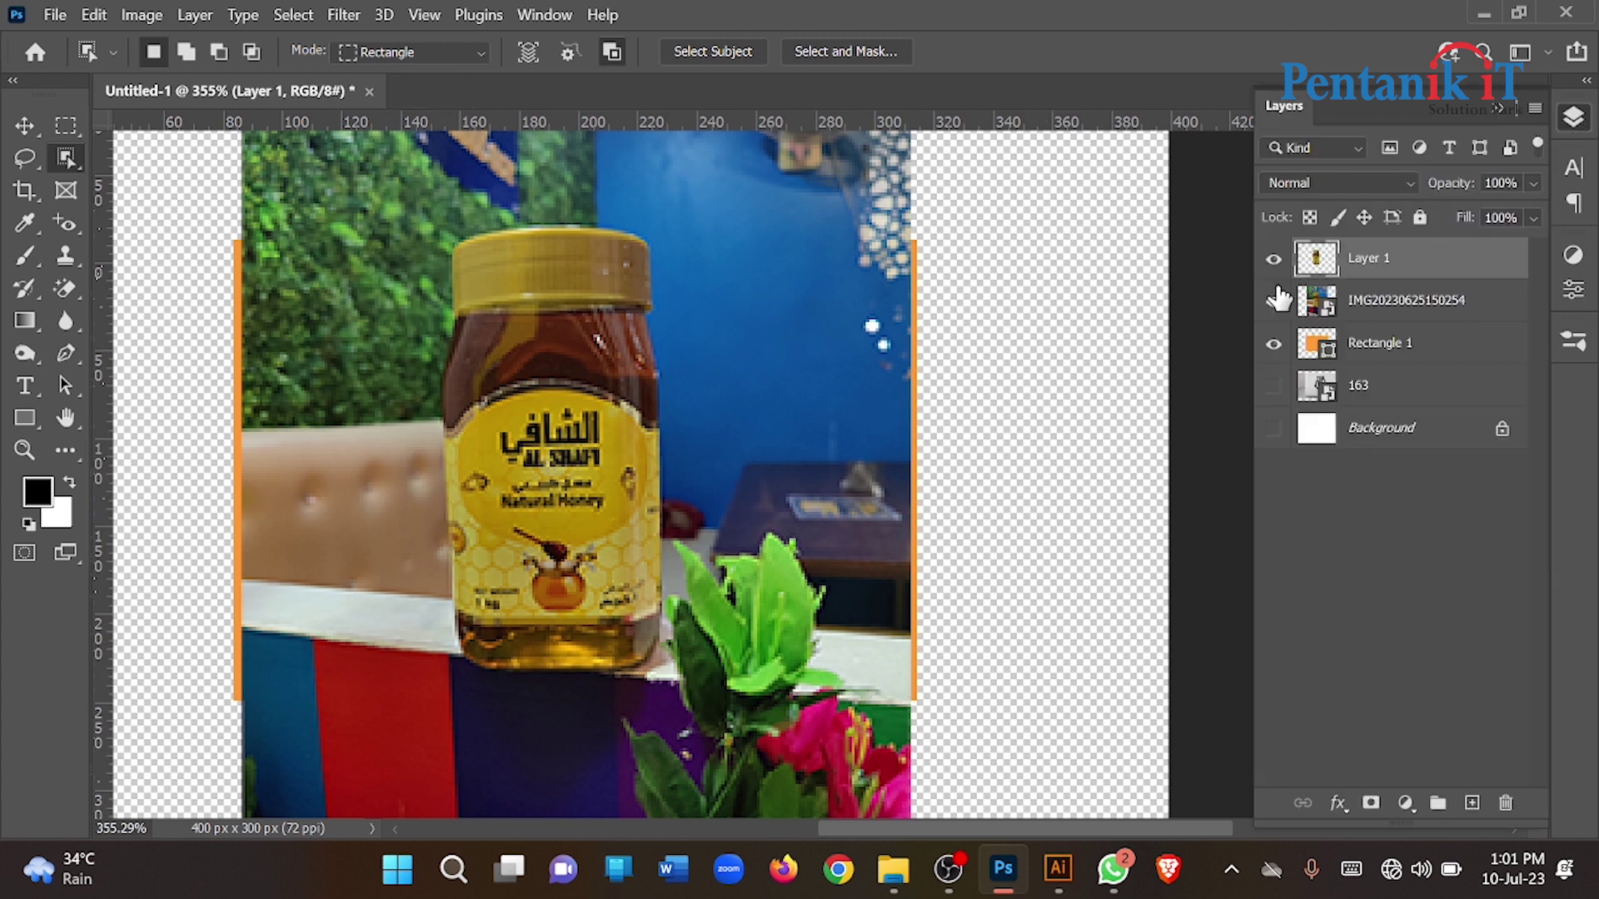
click(1273, 258)
scroll(458, 462, down, 1)
key(v)
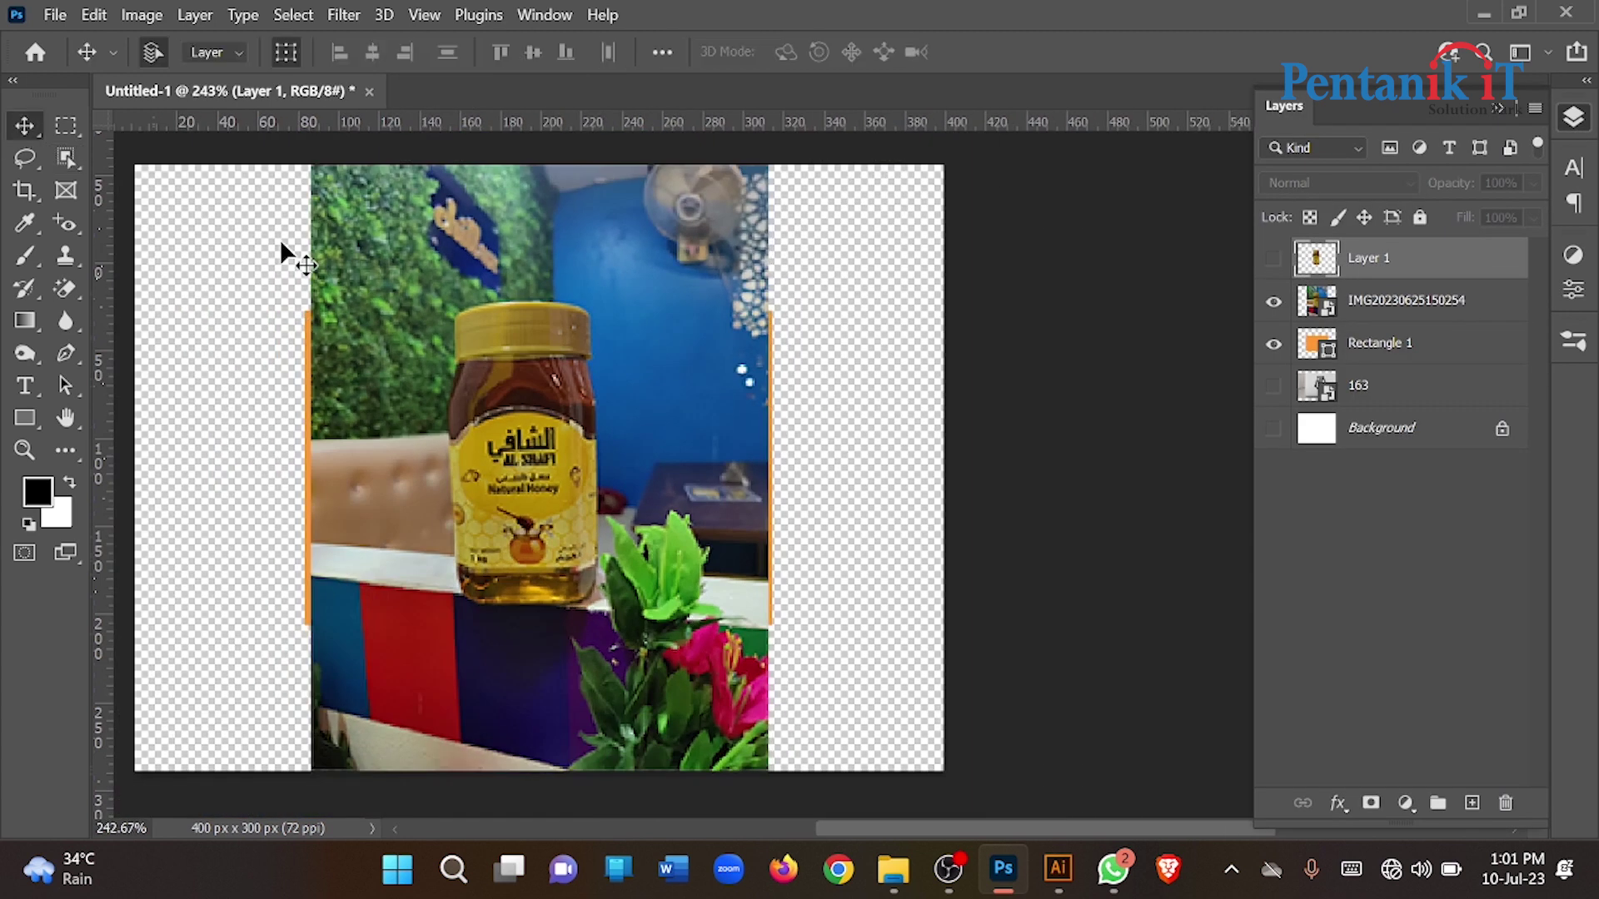
click(548, 393)
scroll(548, 393, down, 1)
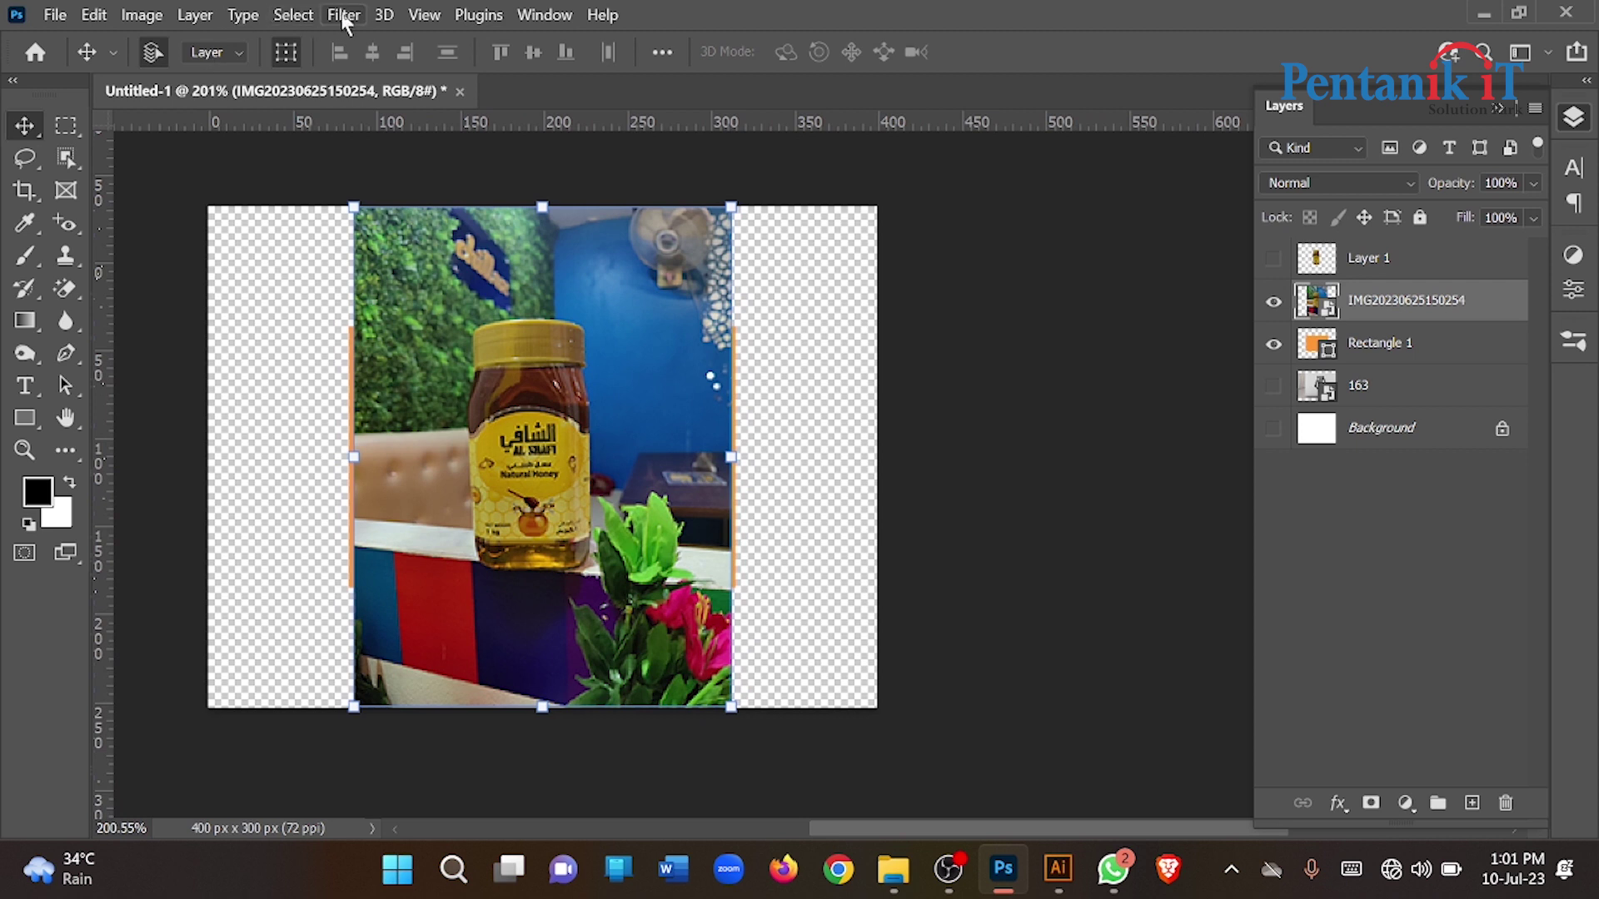
click(341, 15)
click(65, 325)
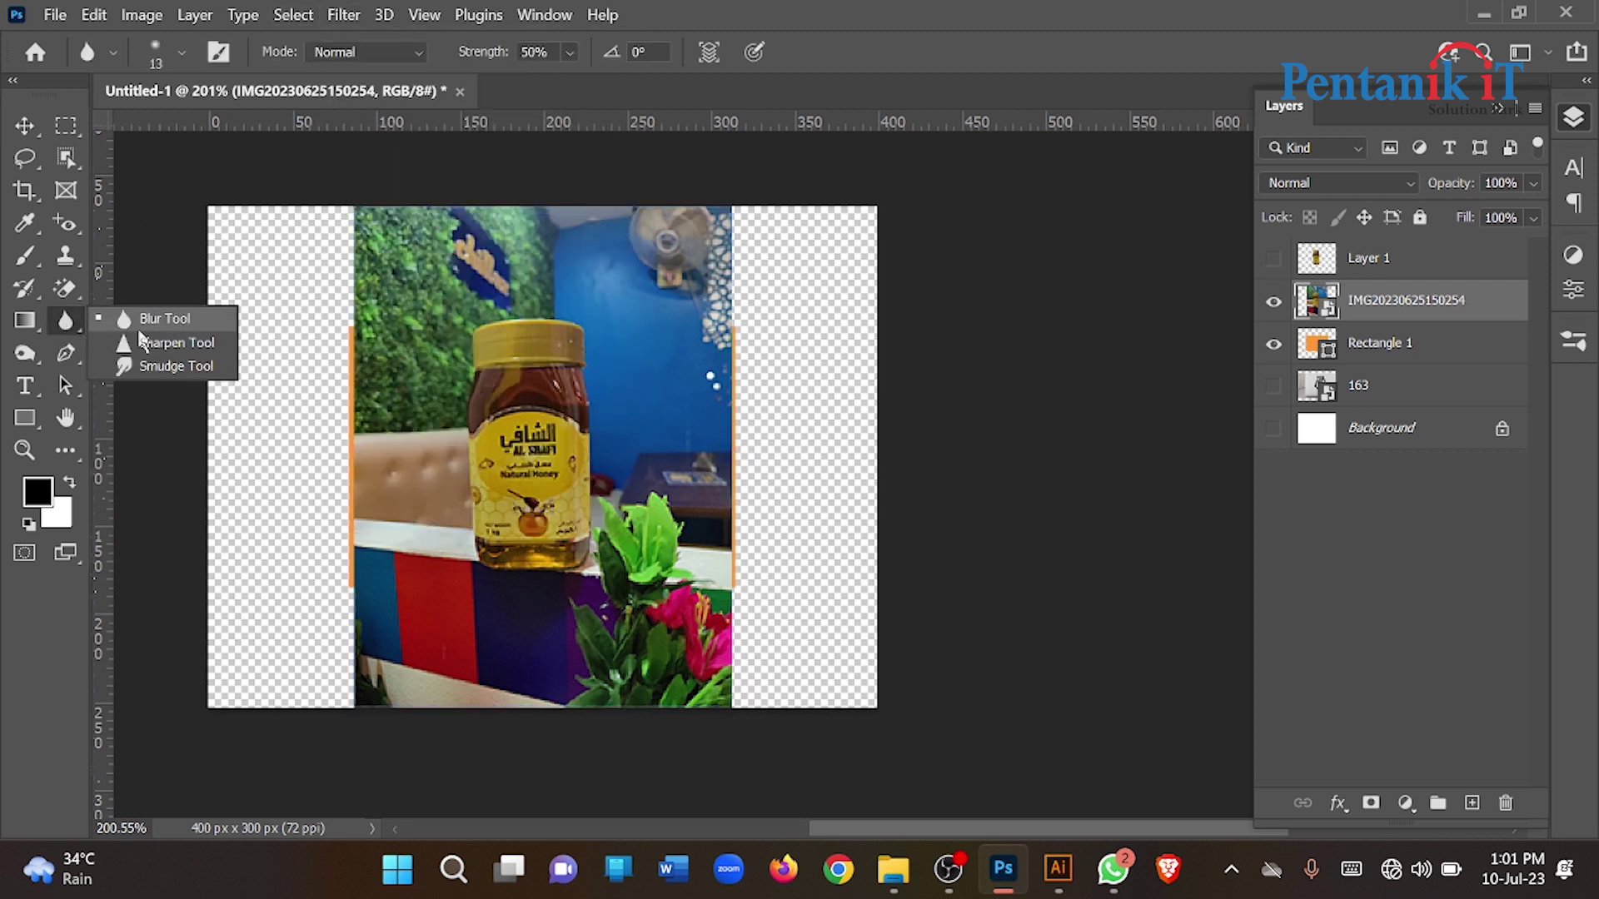
click(18, 130)
click(344, 15)
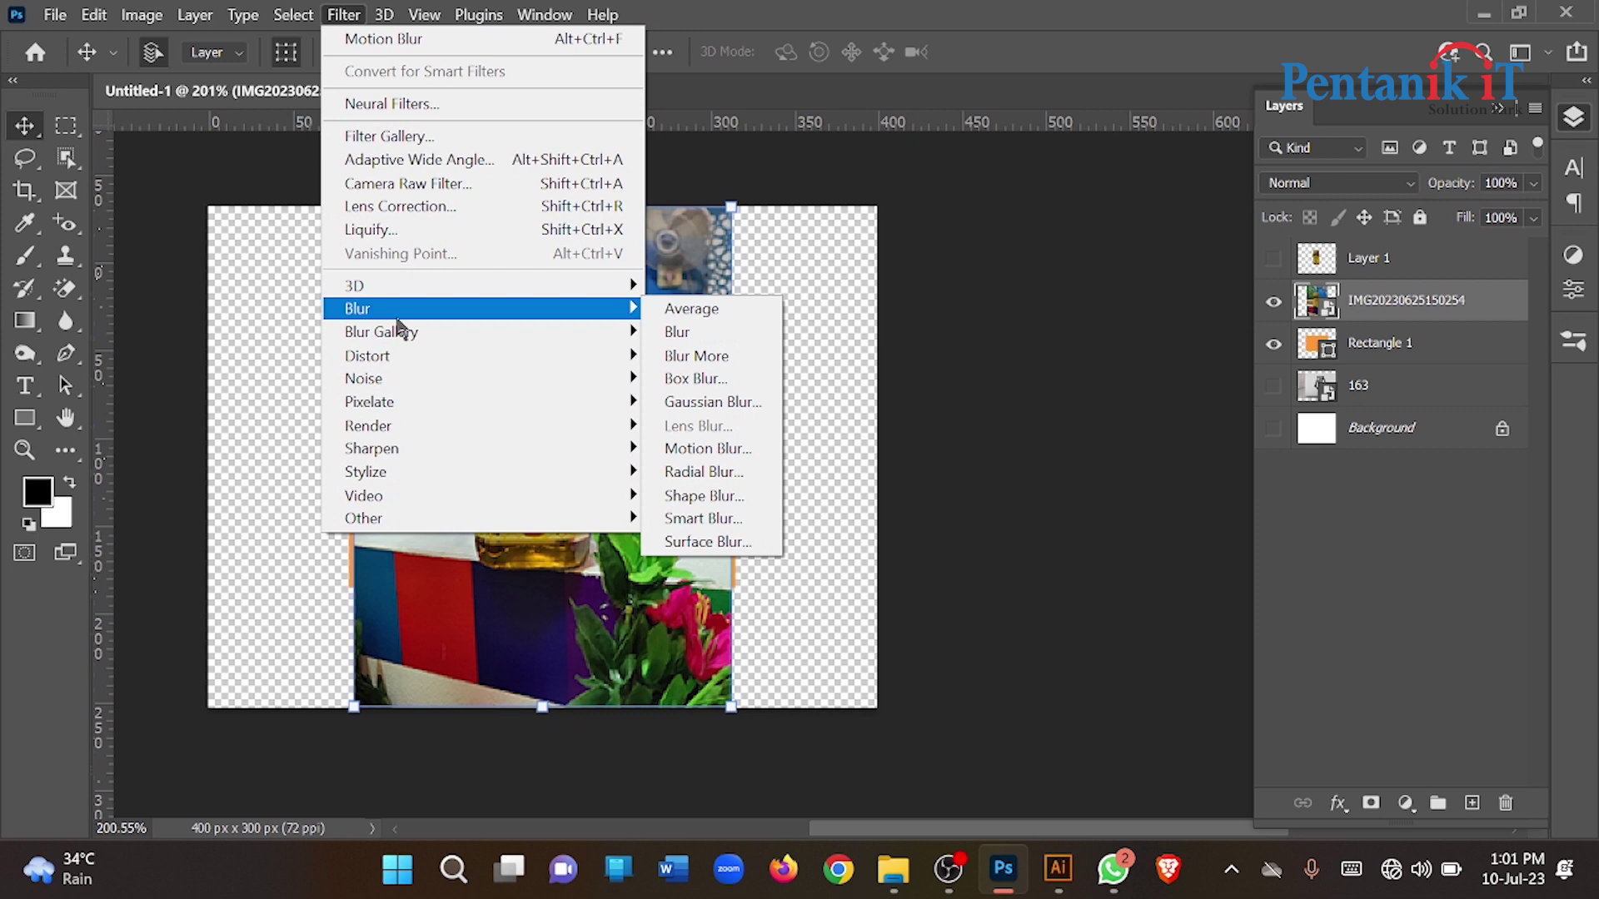
mouse_move(357, 309)
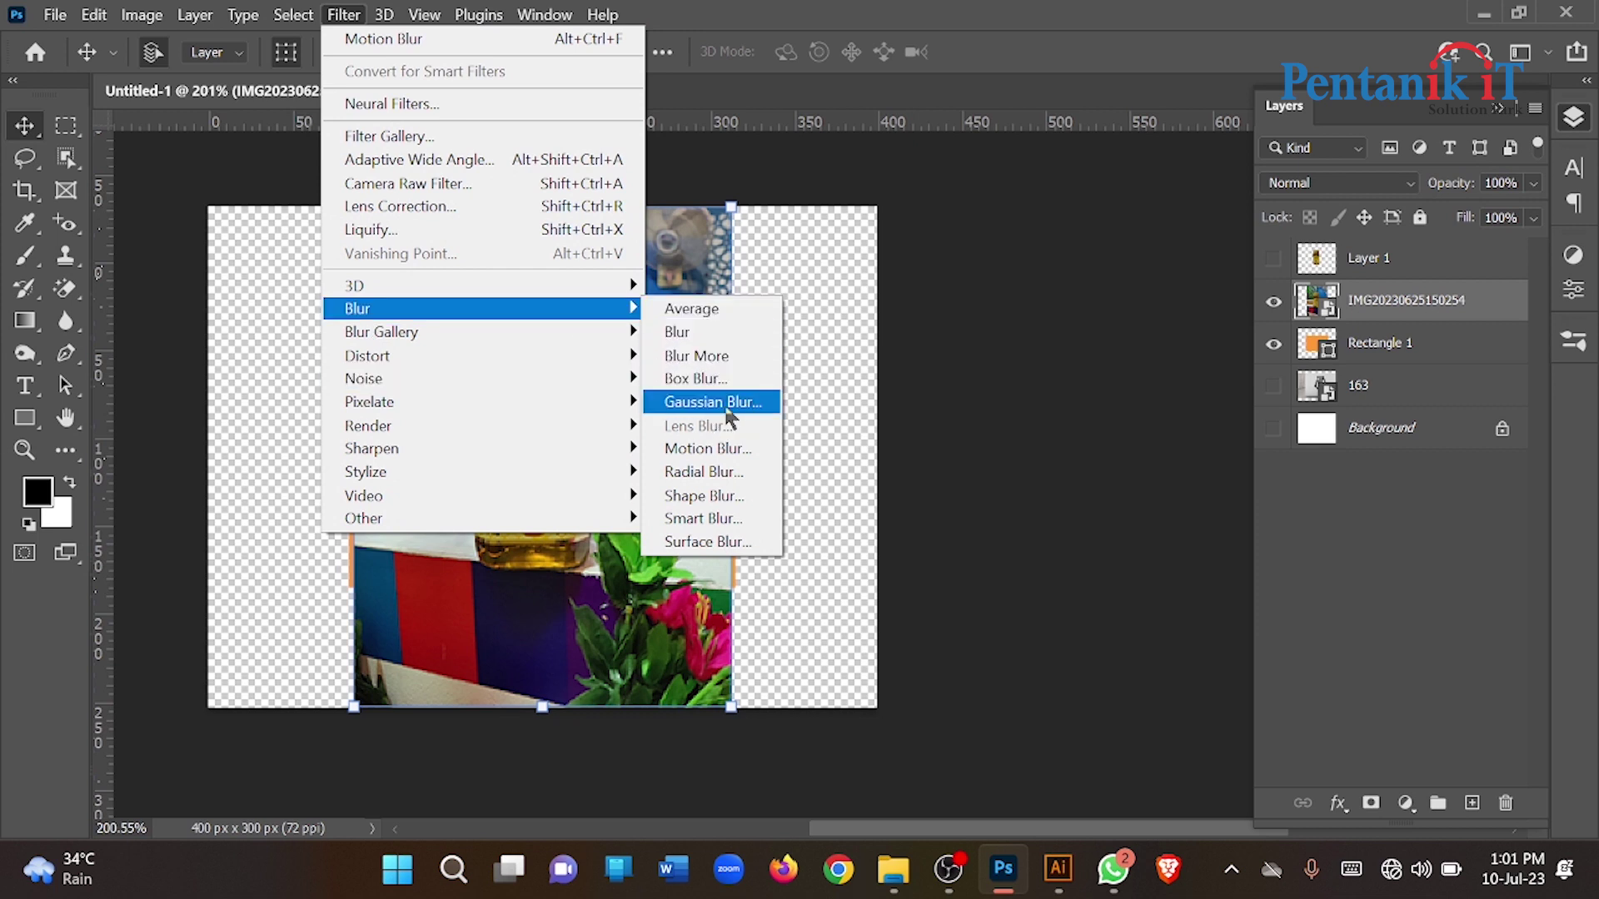
click(717, 405)
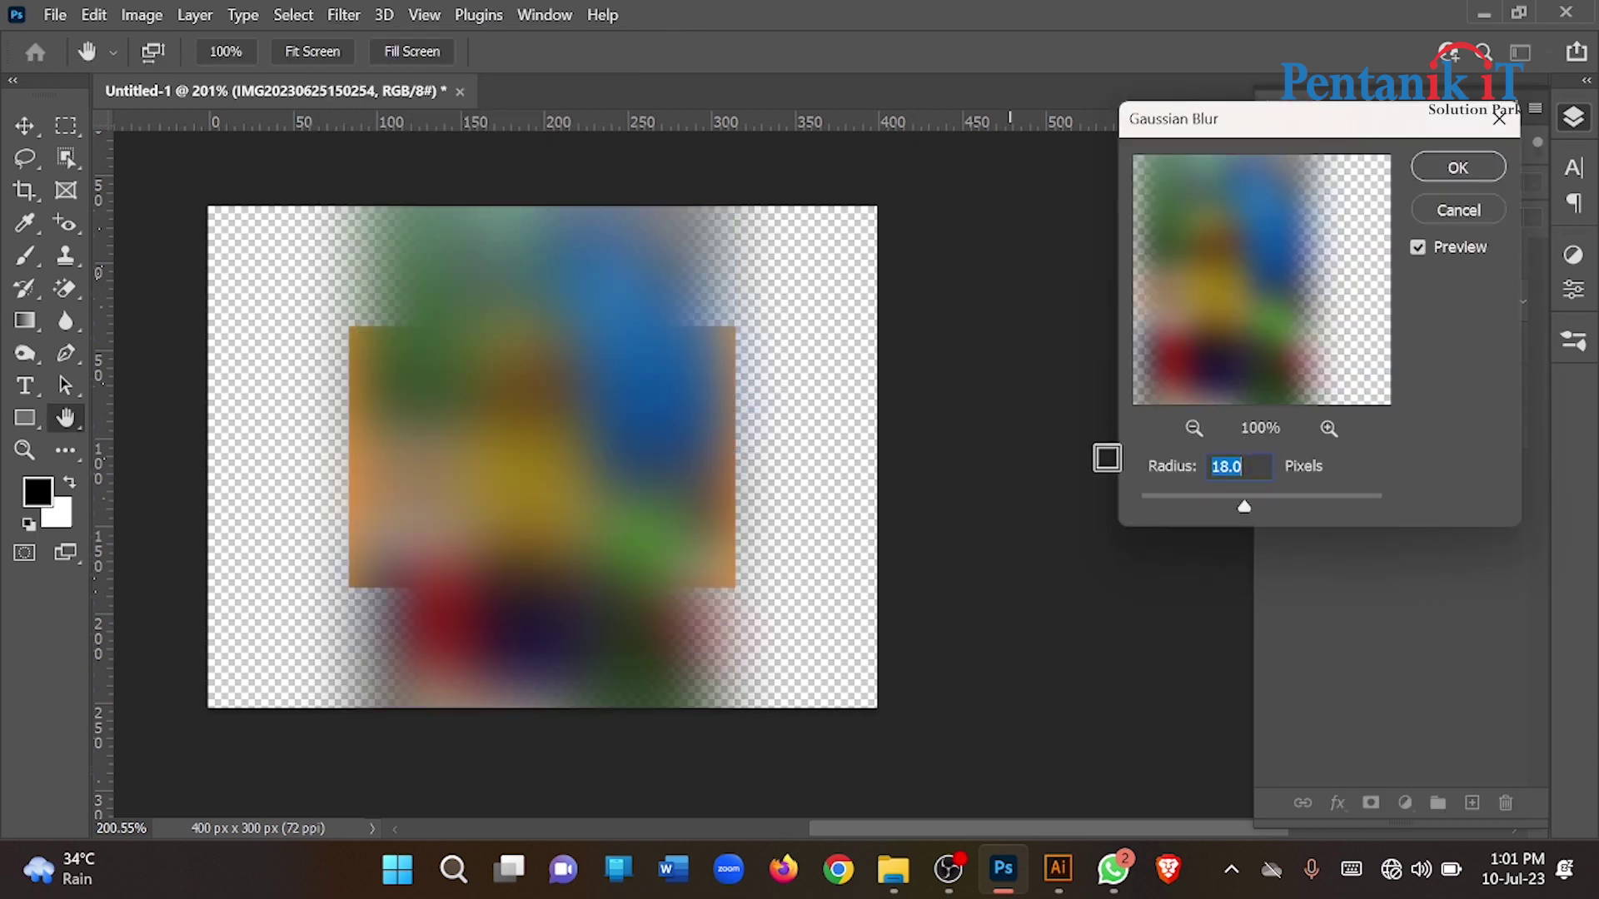
drag(1190, 500, 1173, 505)
click(1457, 167)
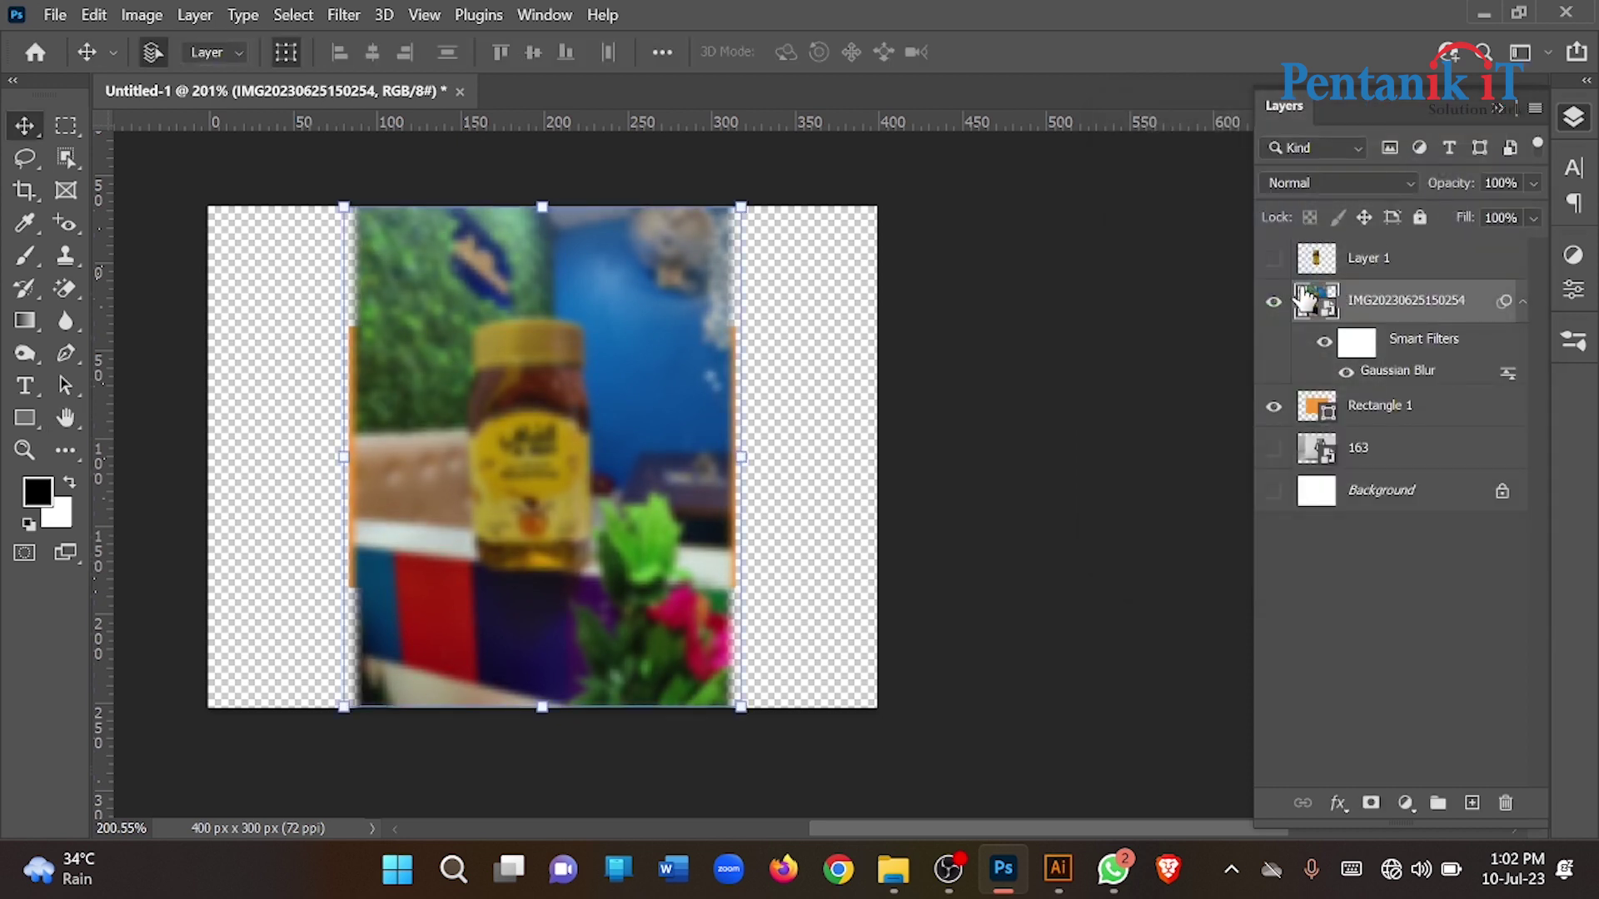
click(1275, 260)
click(1035, 375)
scroll(443, 481, up, 1)
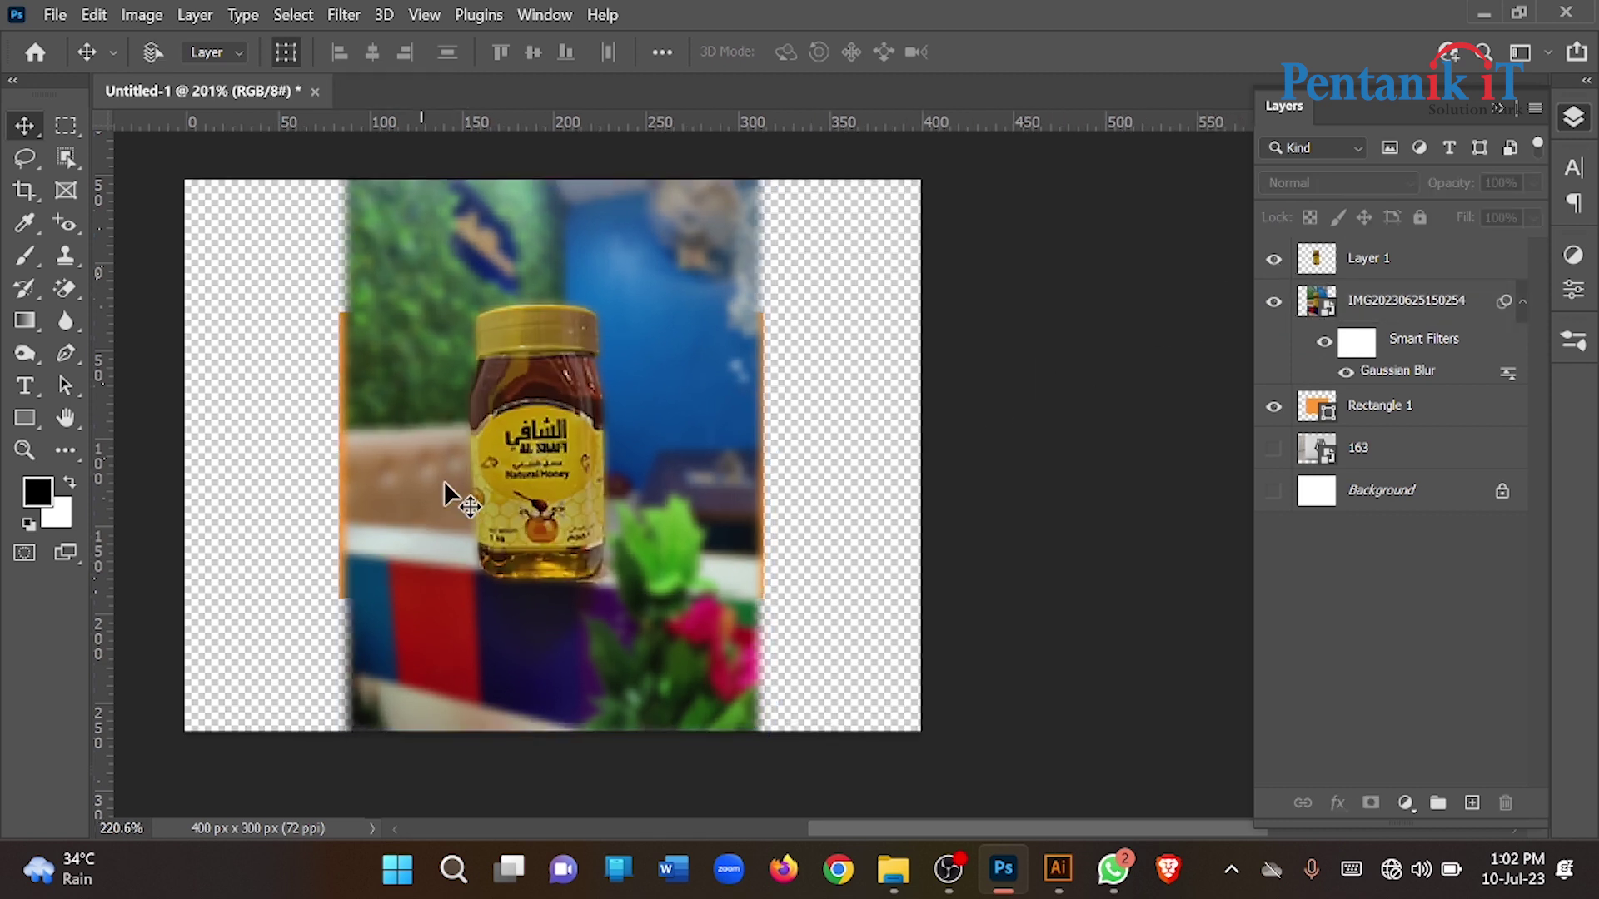
scroll(443, 481, up, 2)
scroll(361, 482, down, 2)
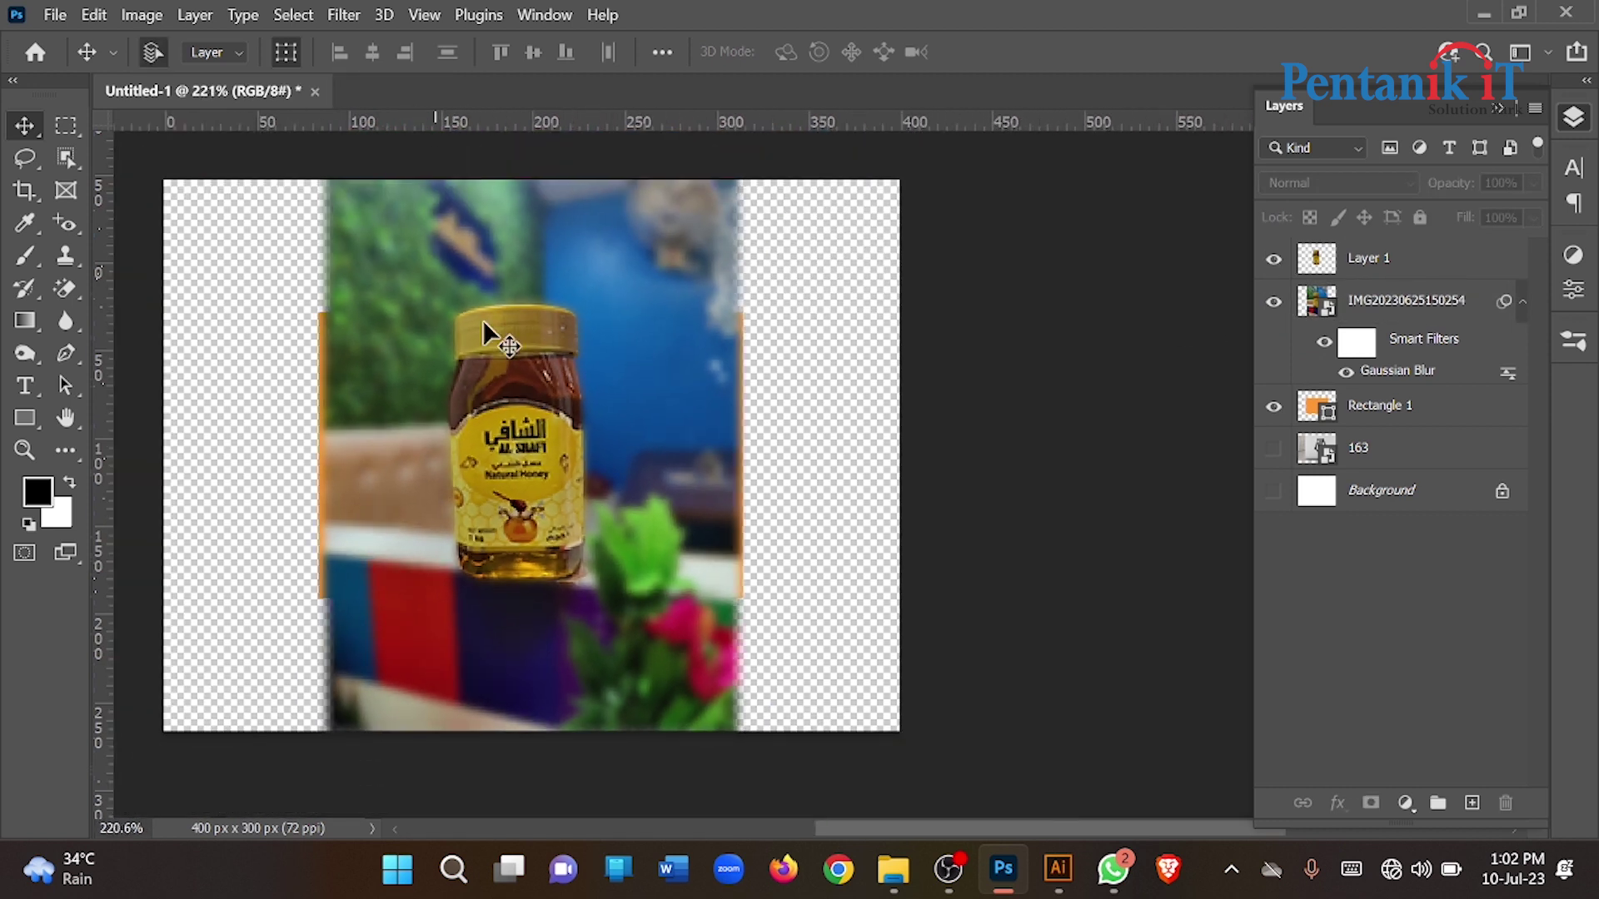
key(ctrl+z)
key(ctrl+z)
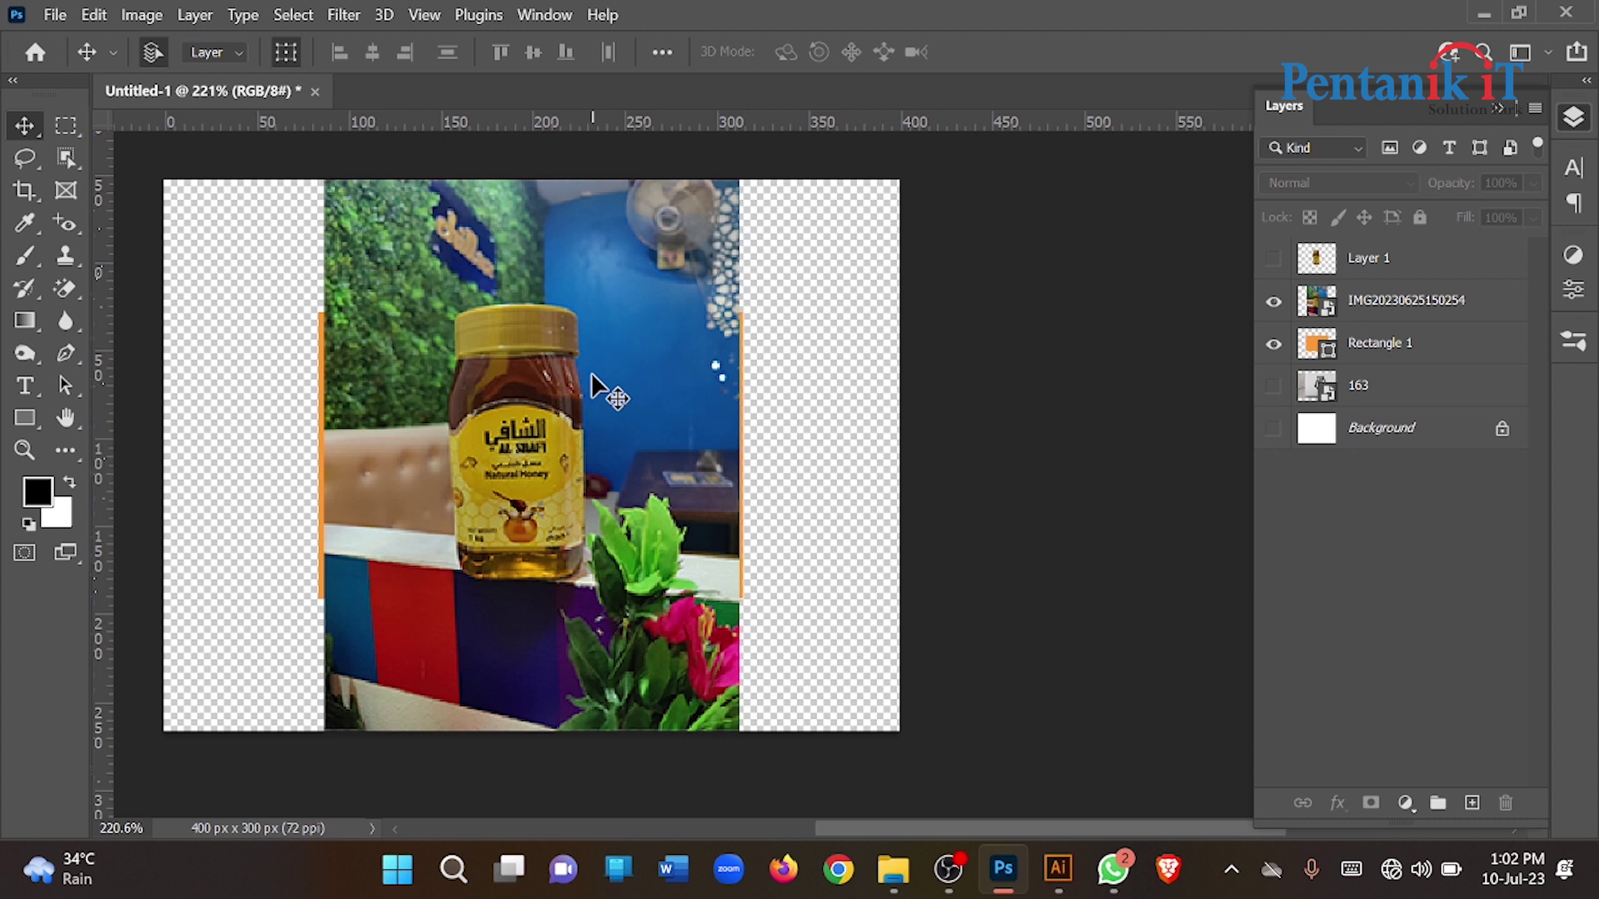
Try Motion Blur with a lower Distance, cancel it, and delete the honey photo layer
click(343, 14)
mouse_move(358, 308)
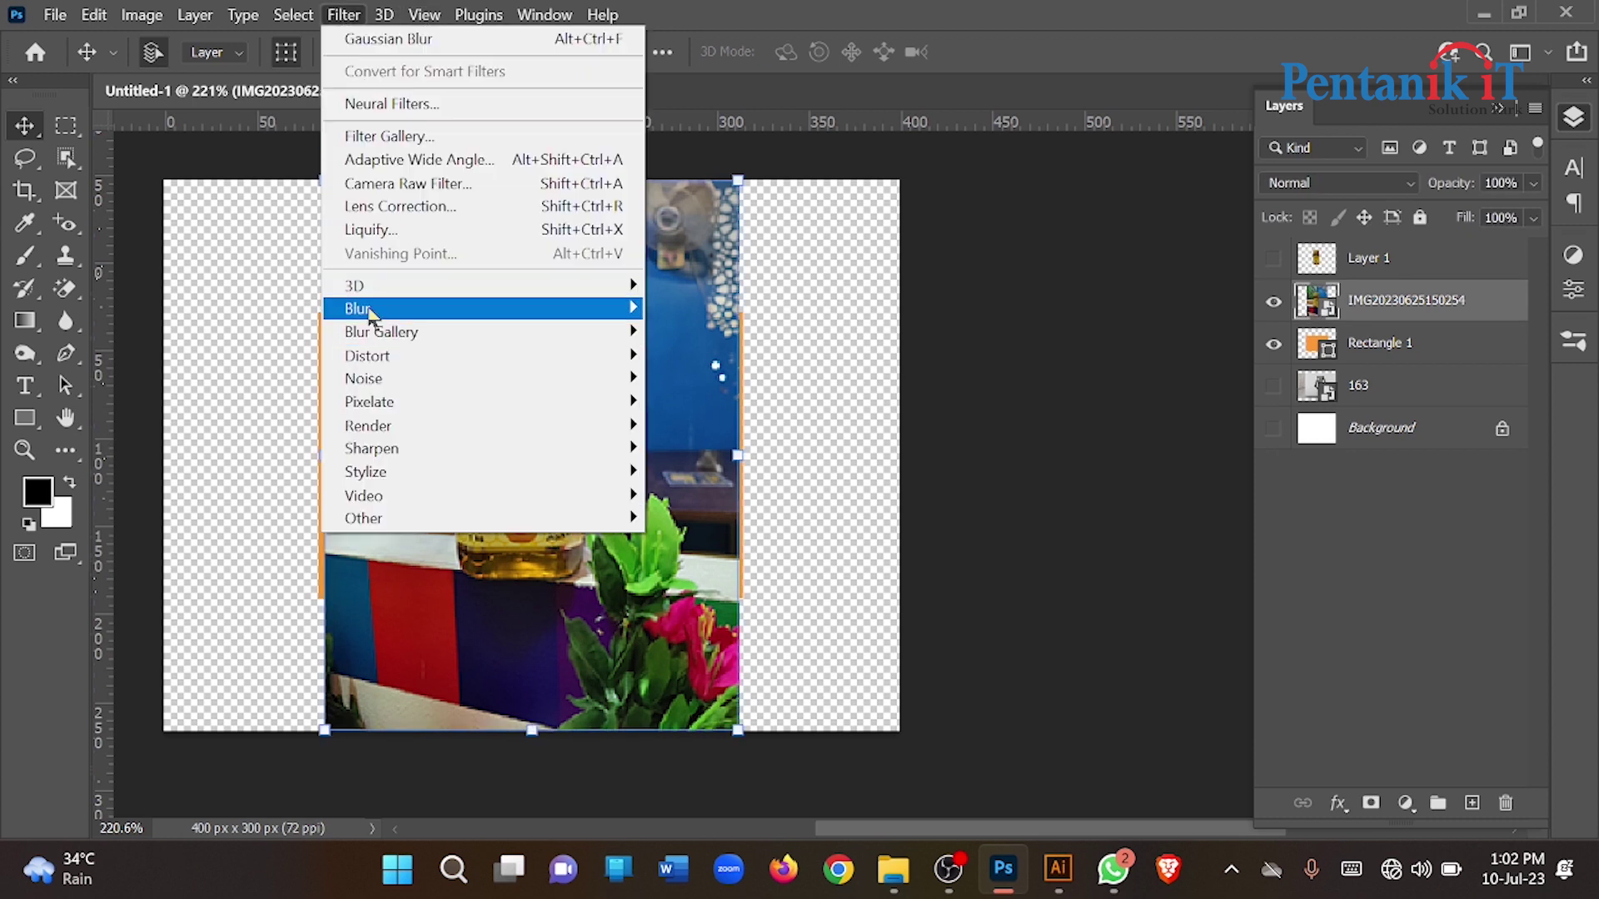
click(721, 450)
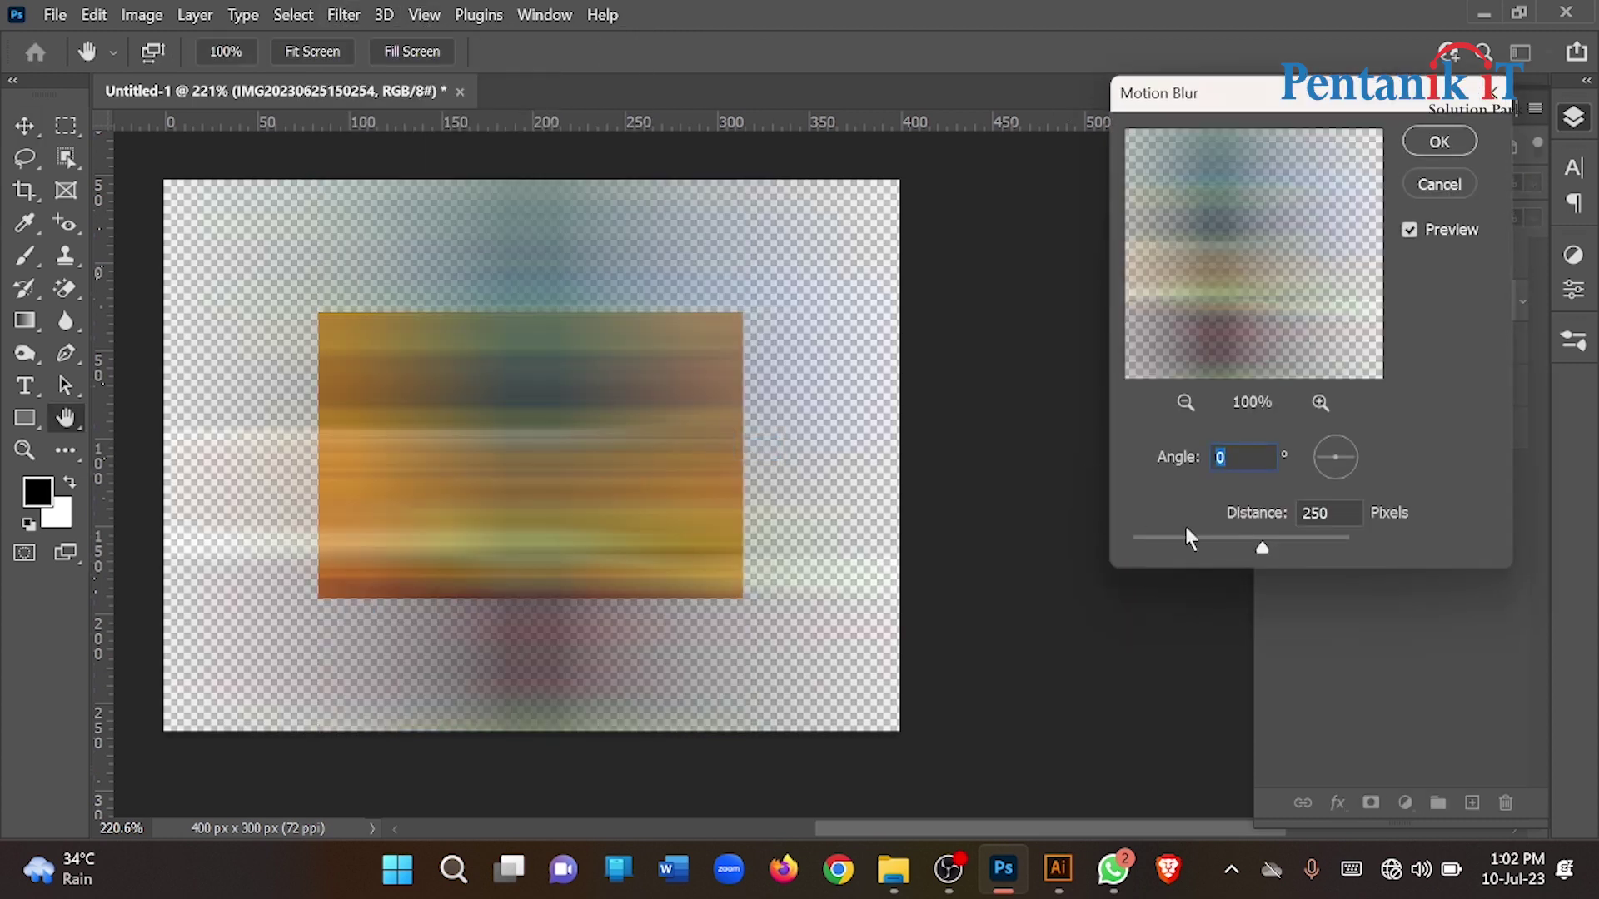
drag(1187, 540, 1161, 549)
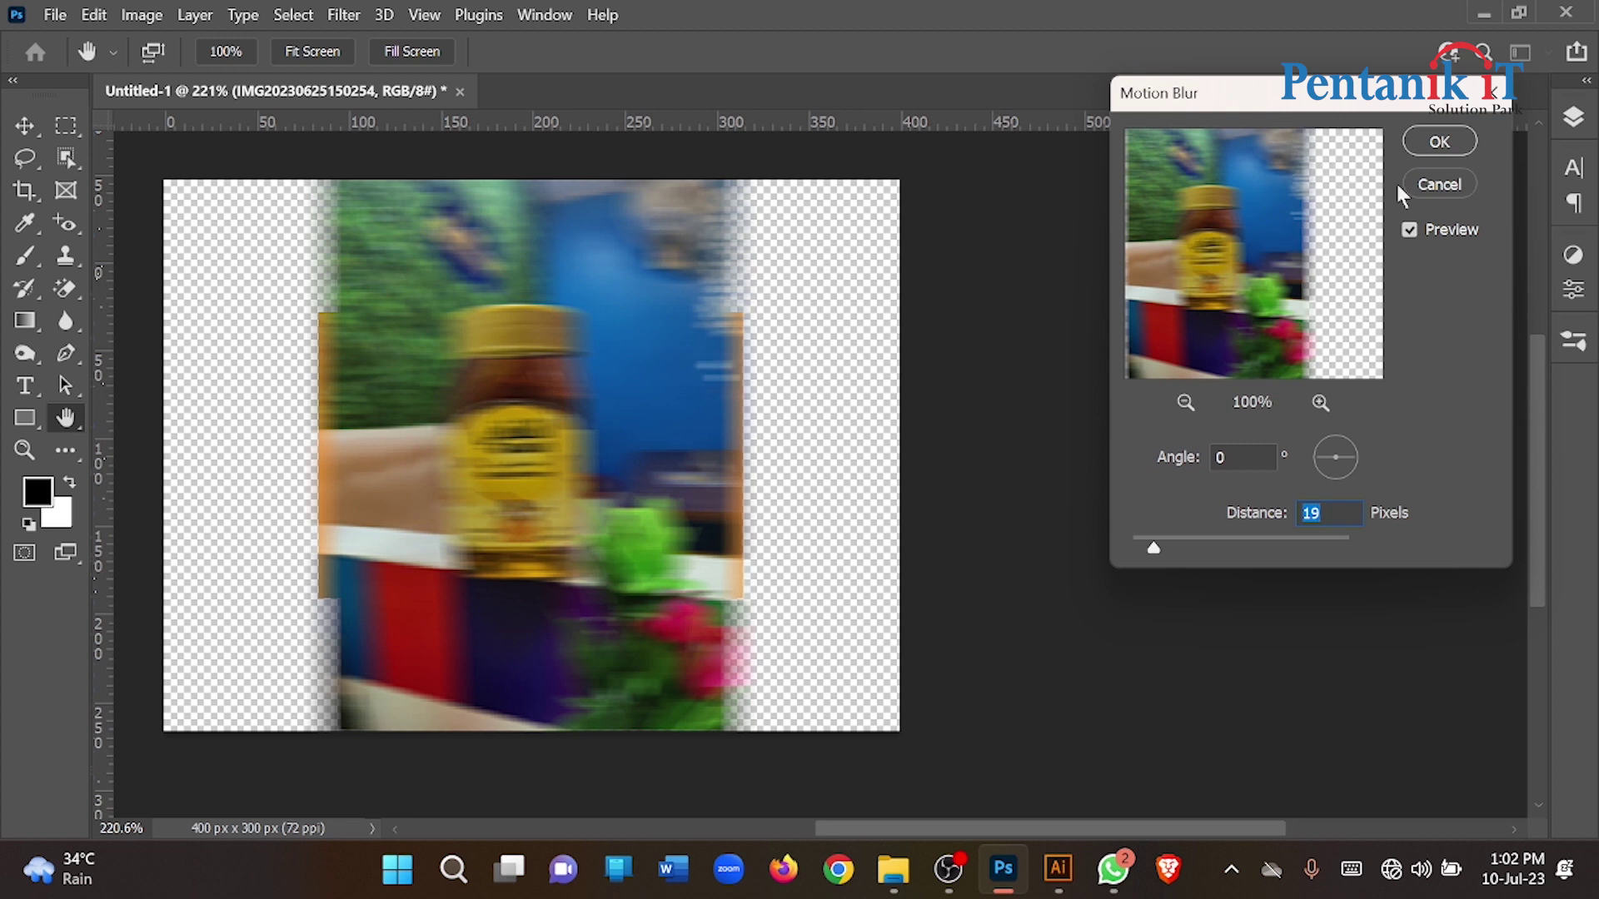
key(Escape)
key(v)
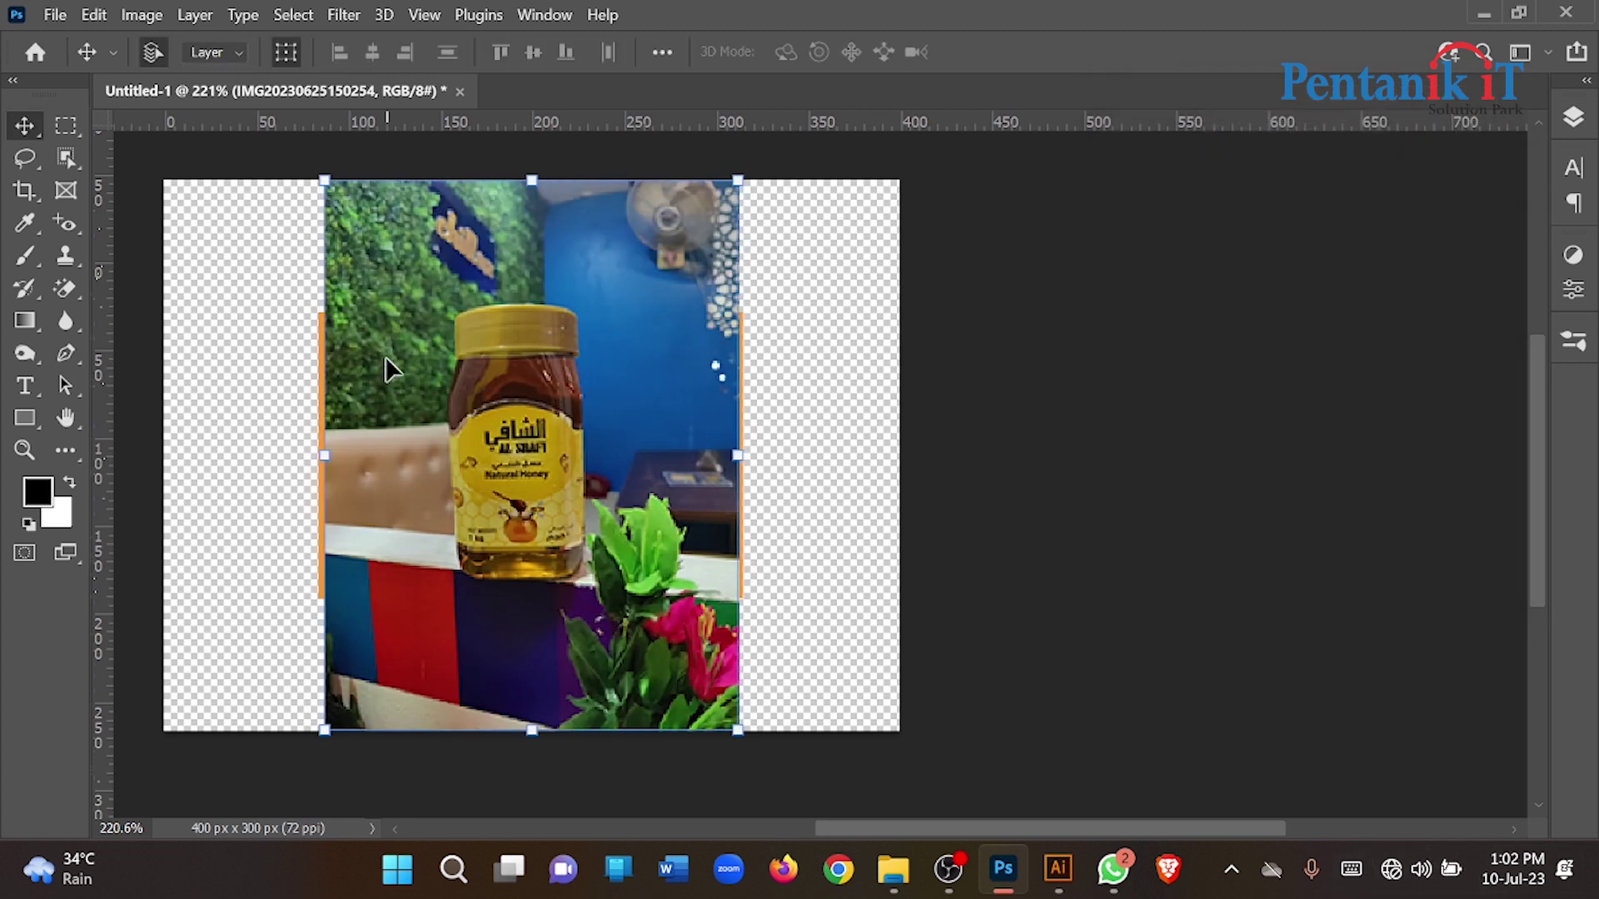
key(Delete)
key(Delete)
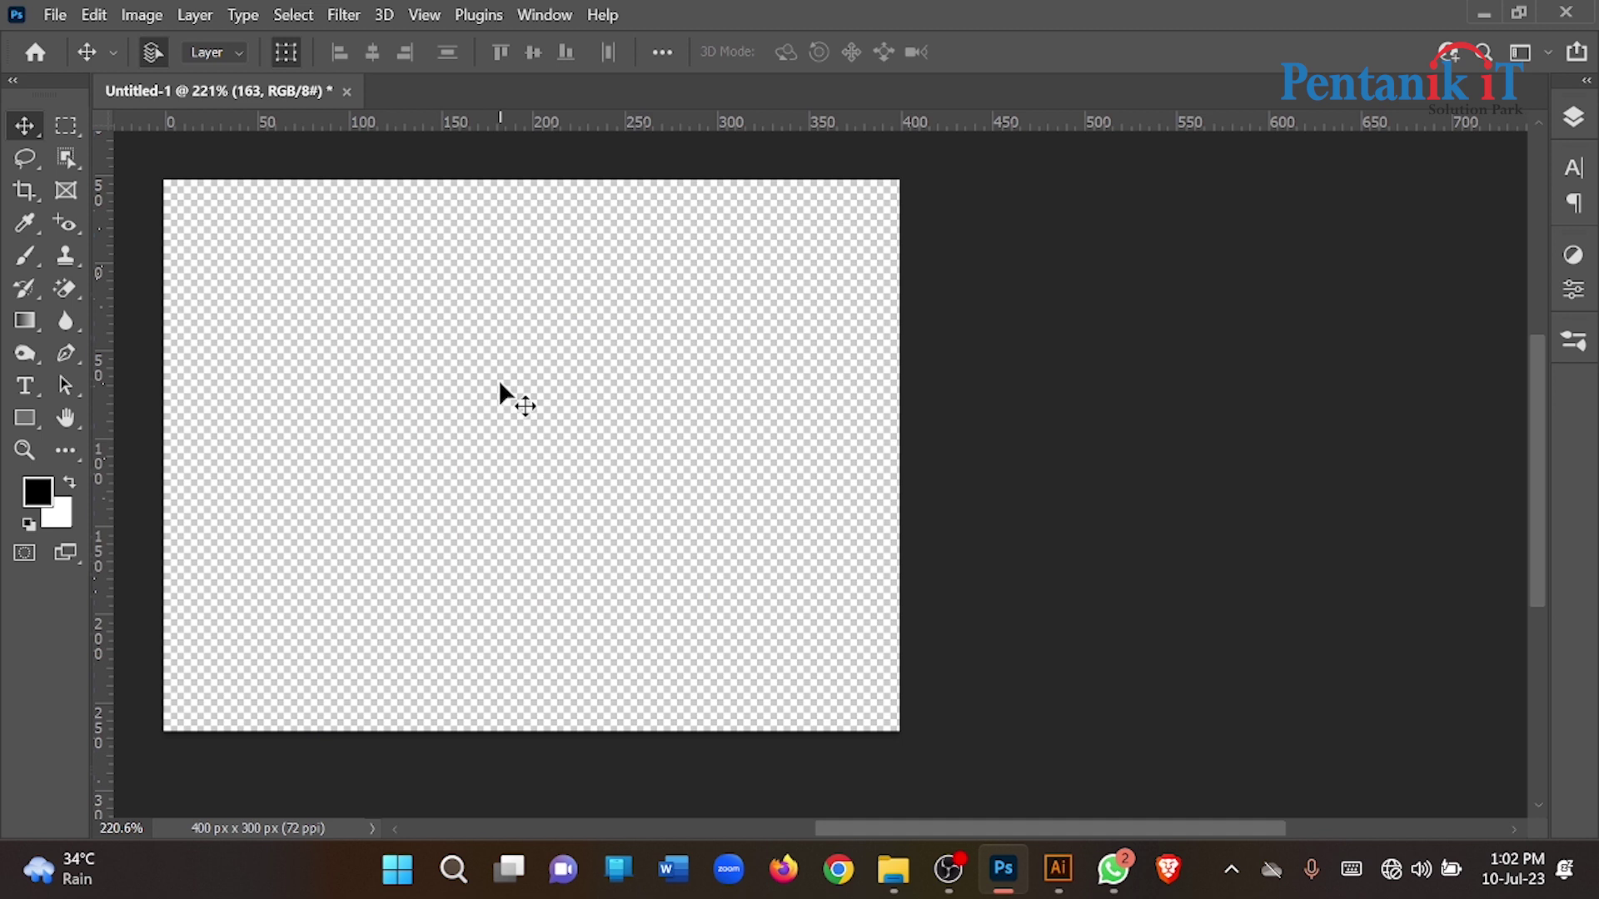
Turn Wi-Fi off and back on from Quick Settings
click(1419, 869)
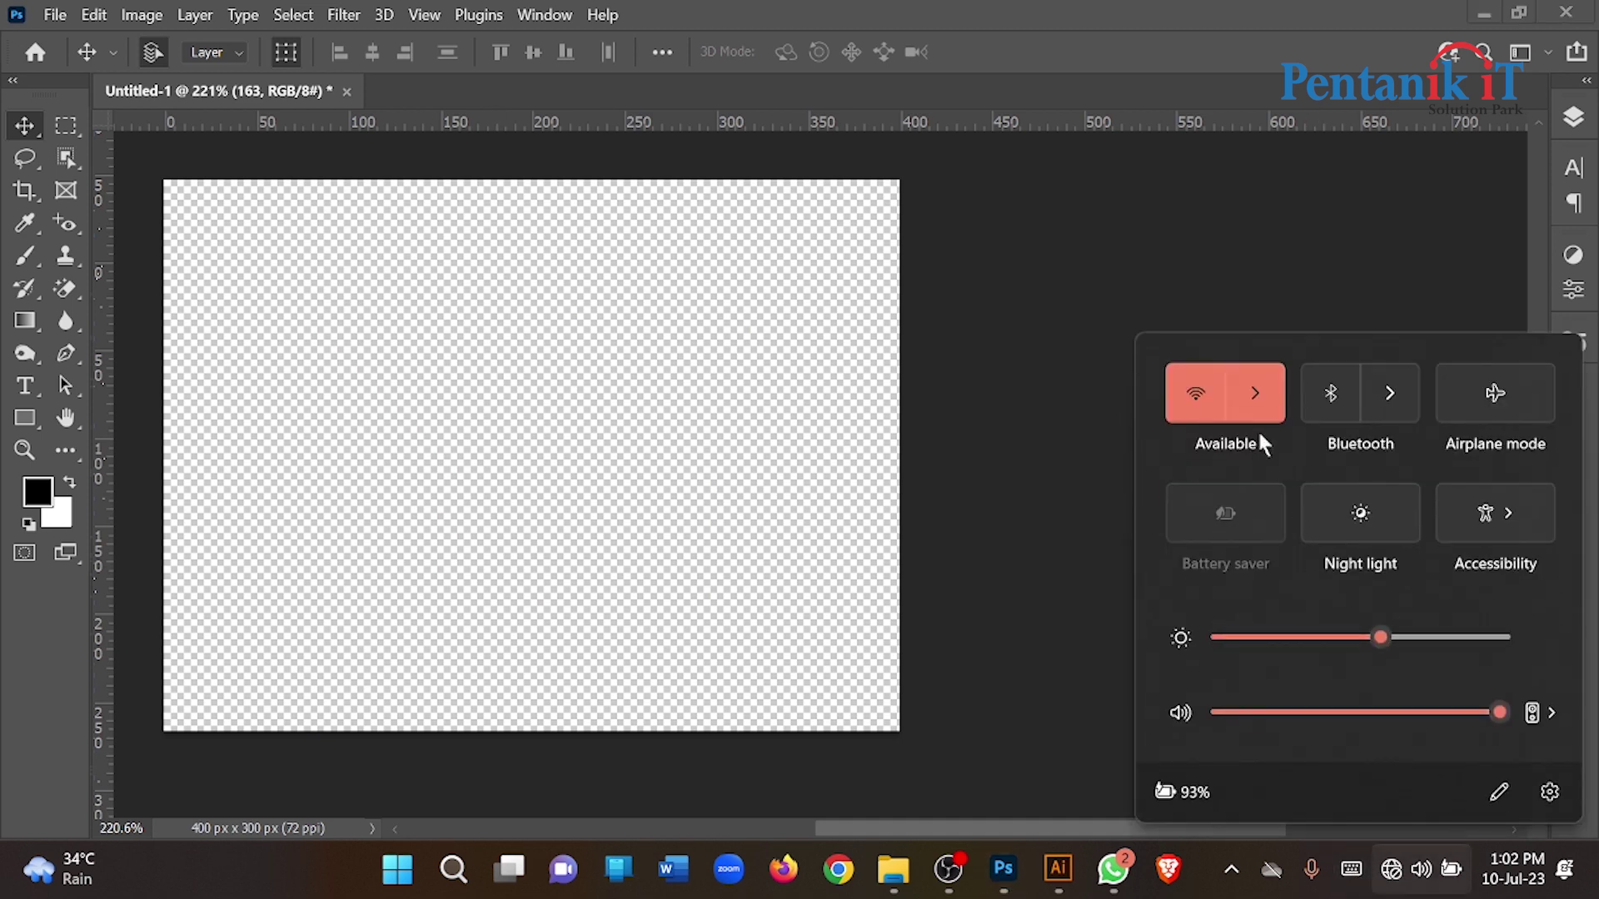
click(1255, 407)
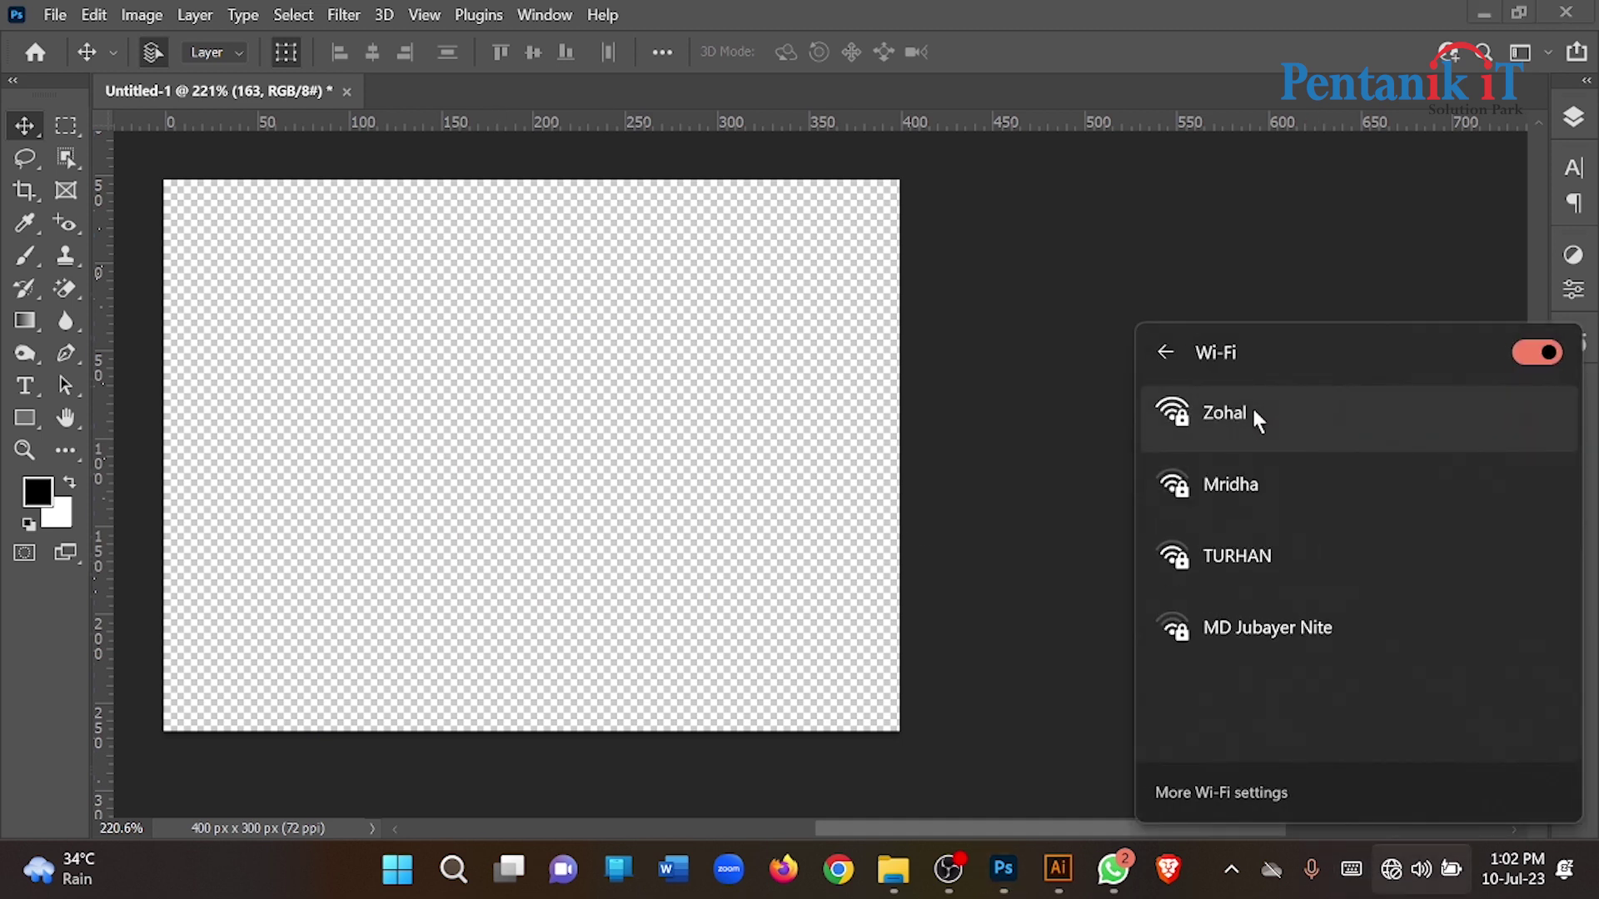
click(1166, 354)
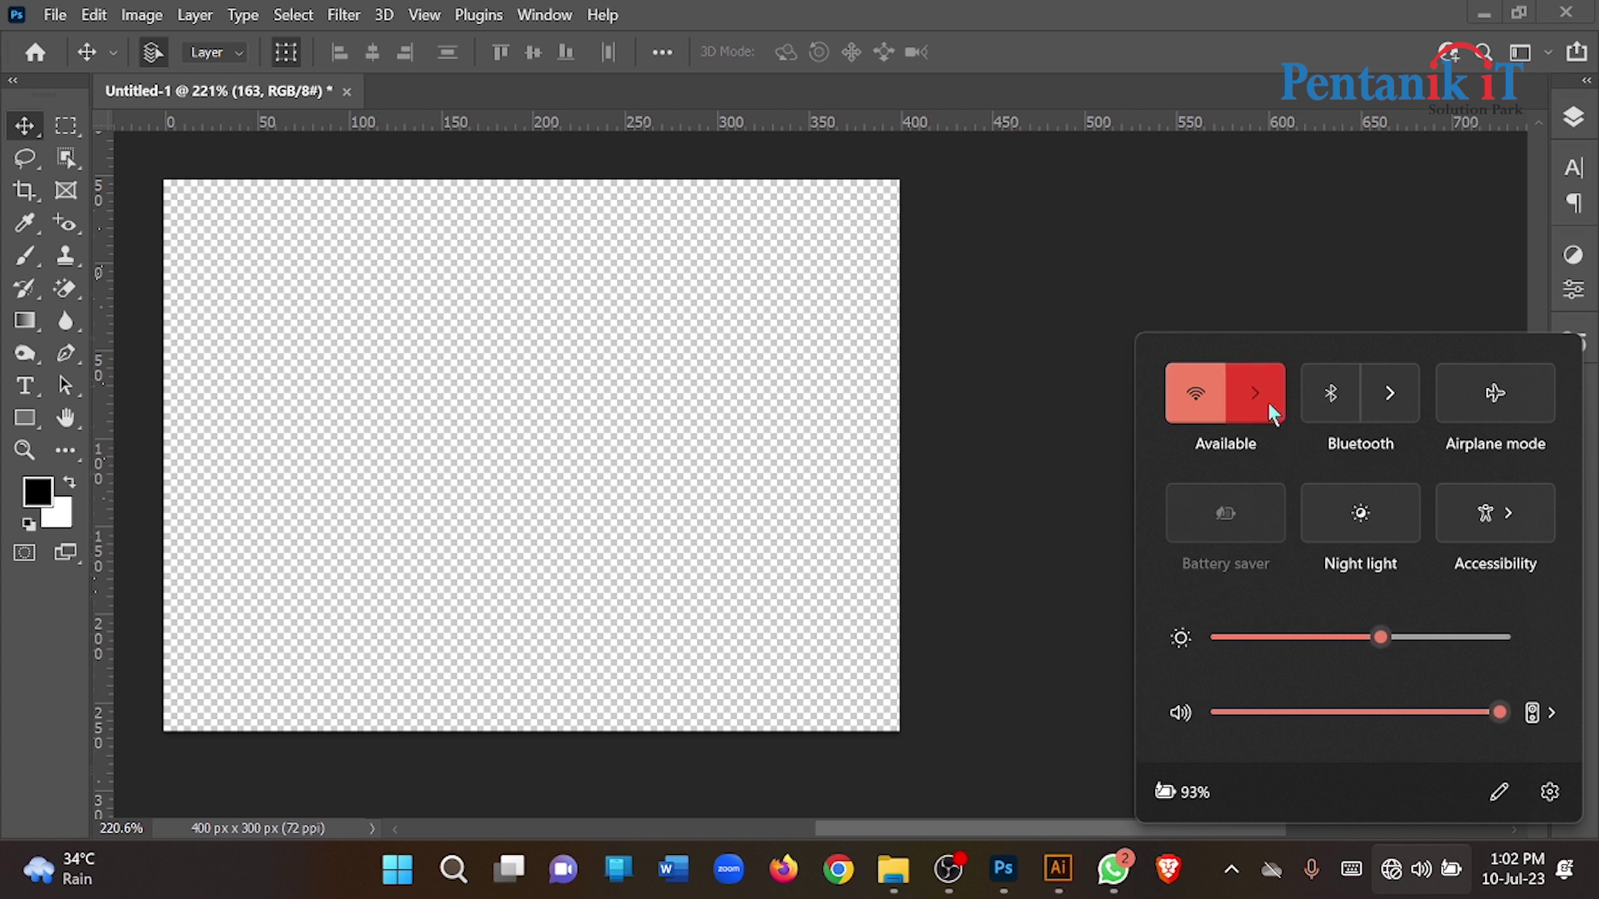
click(1270, 408)
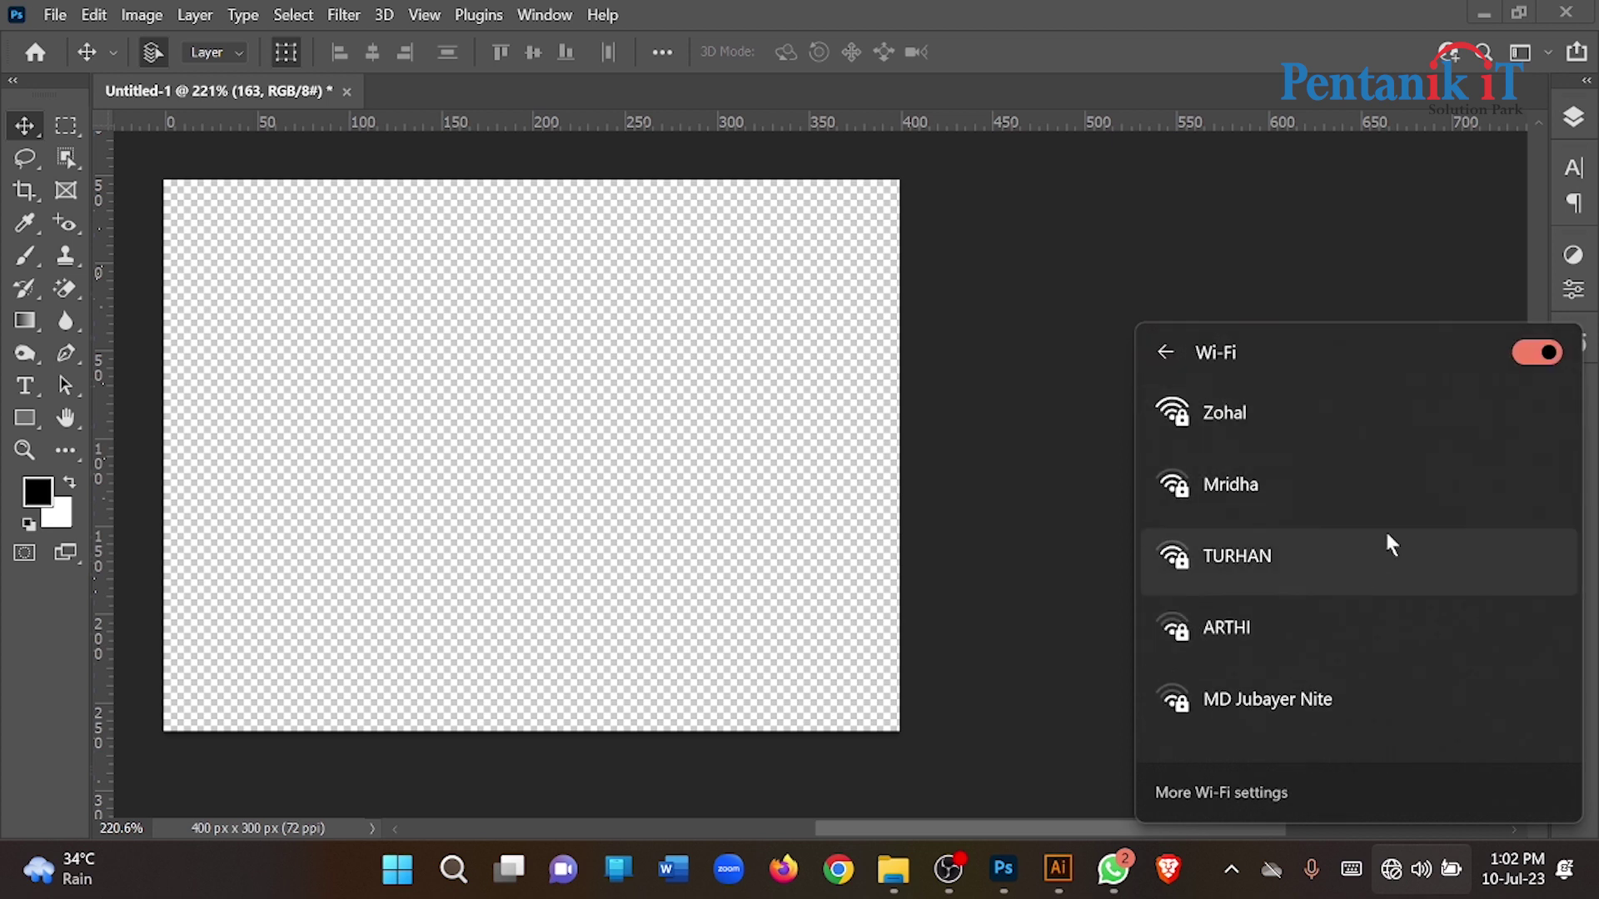
click(1540, 353)
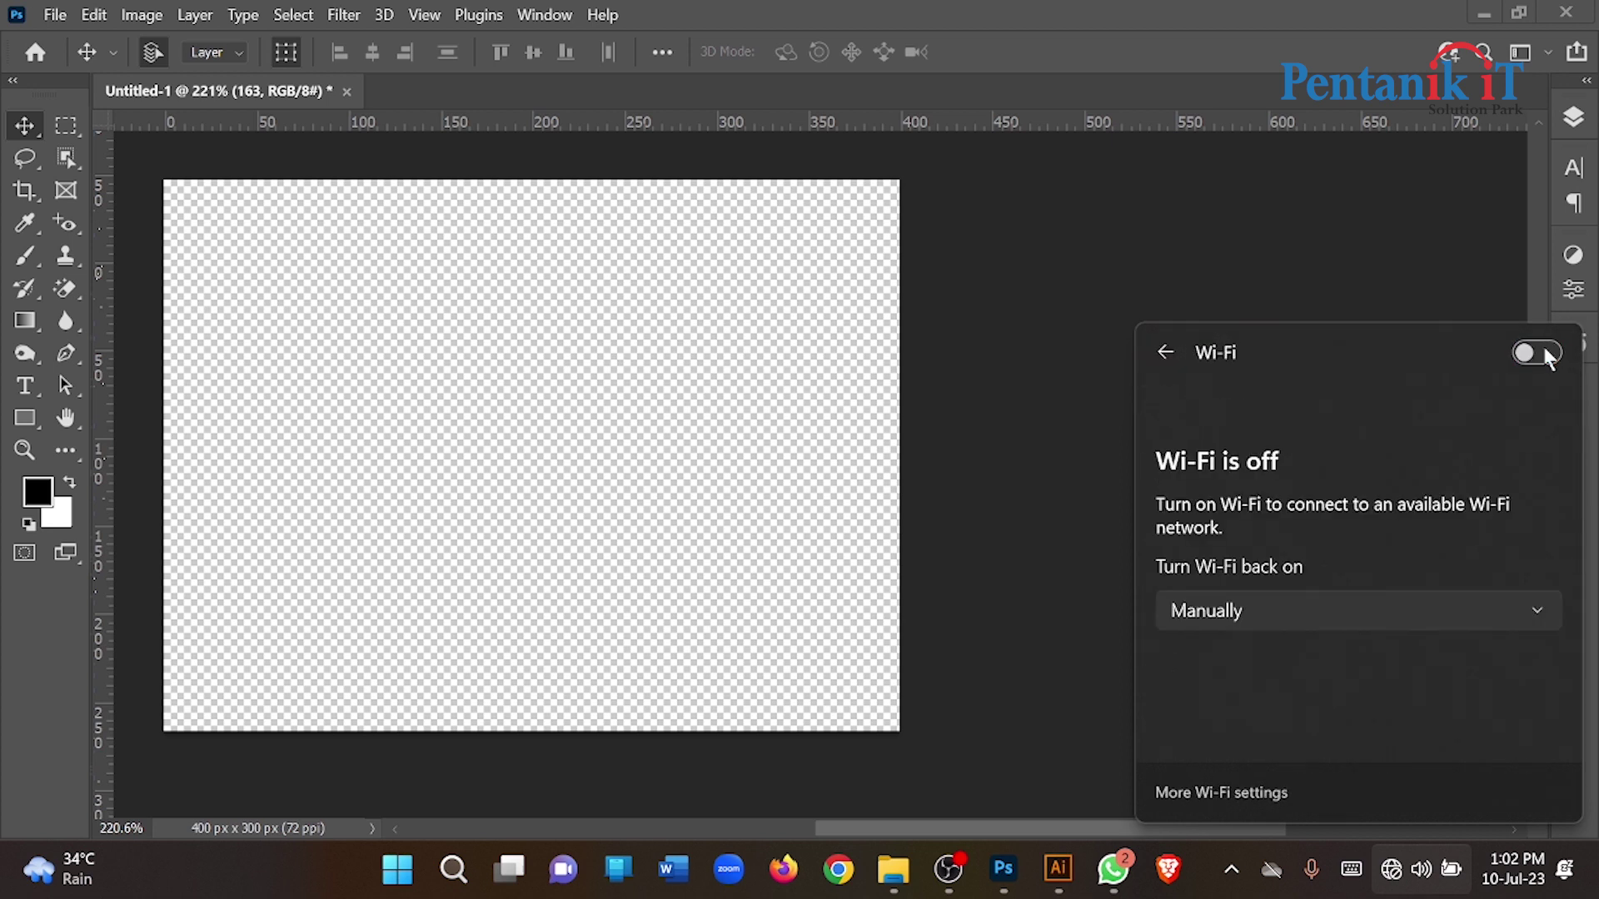
click(1542, 353)
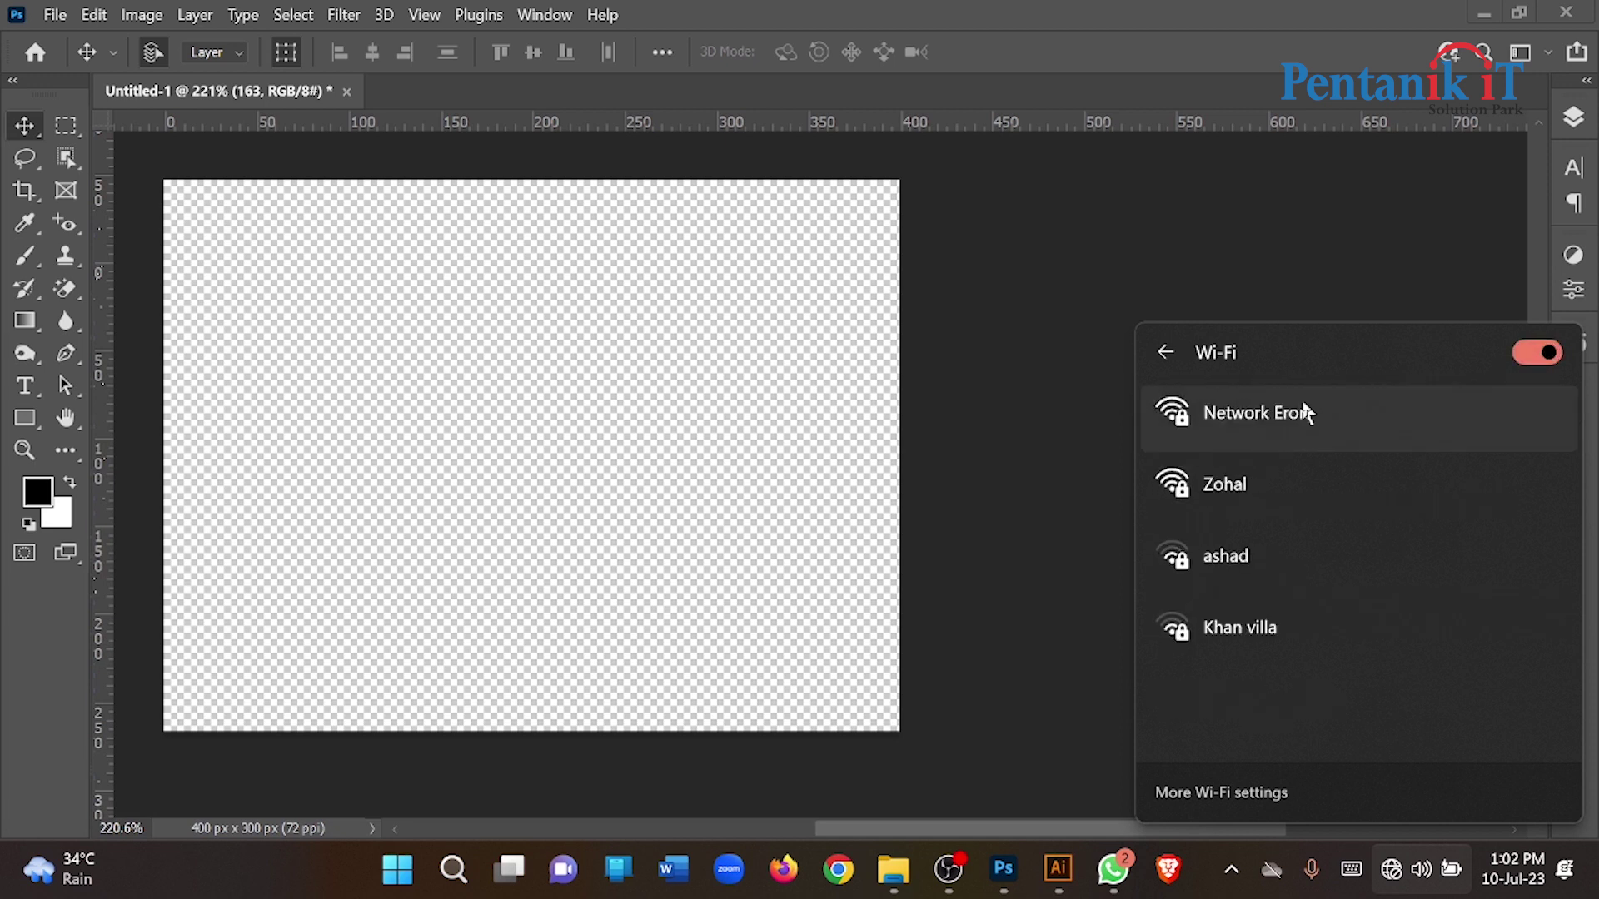
Connect to the secured Wi-Fi network and bring the Brave browser window forward
click(1335, 418)
click(1433, 523)
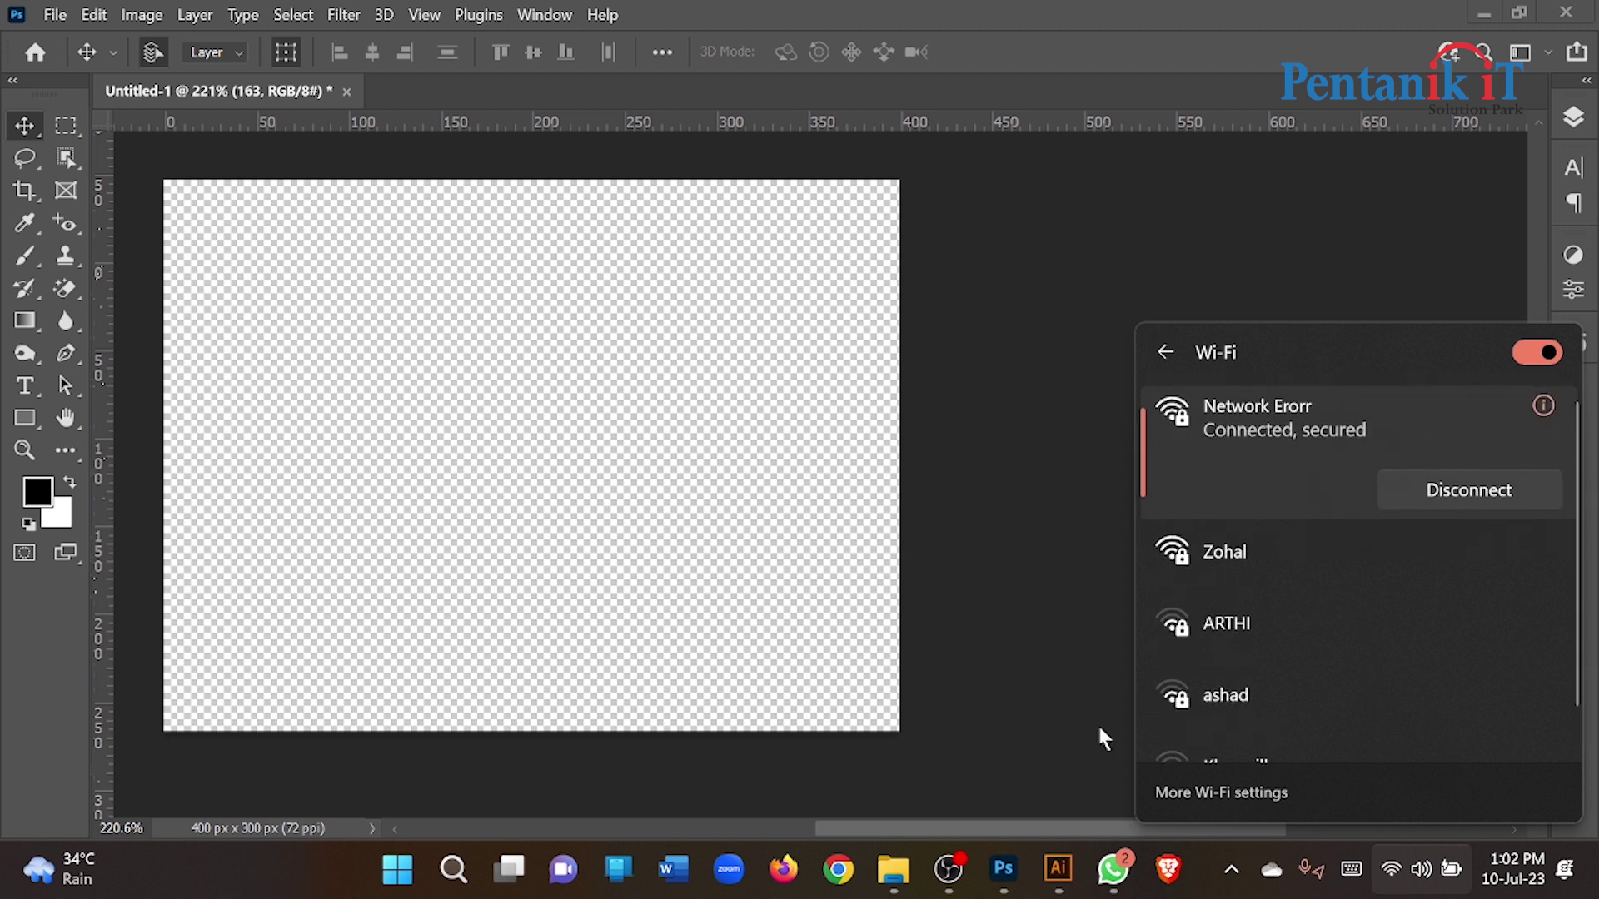
click(1187, 874)
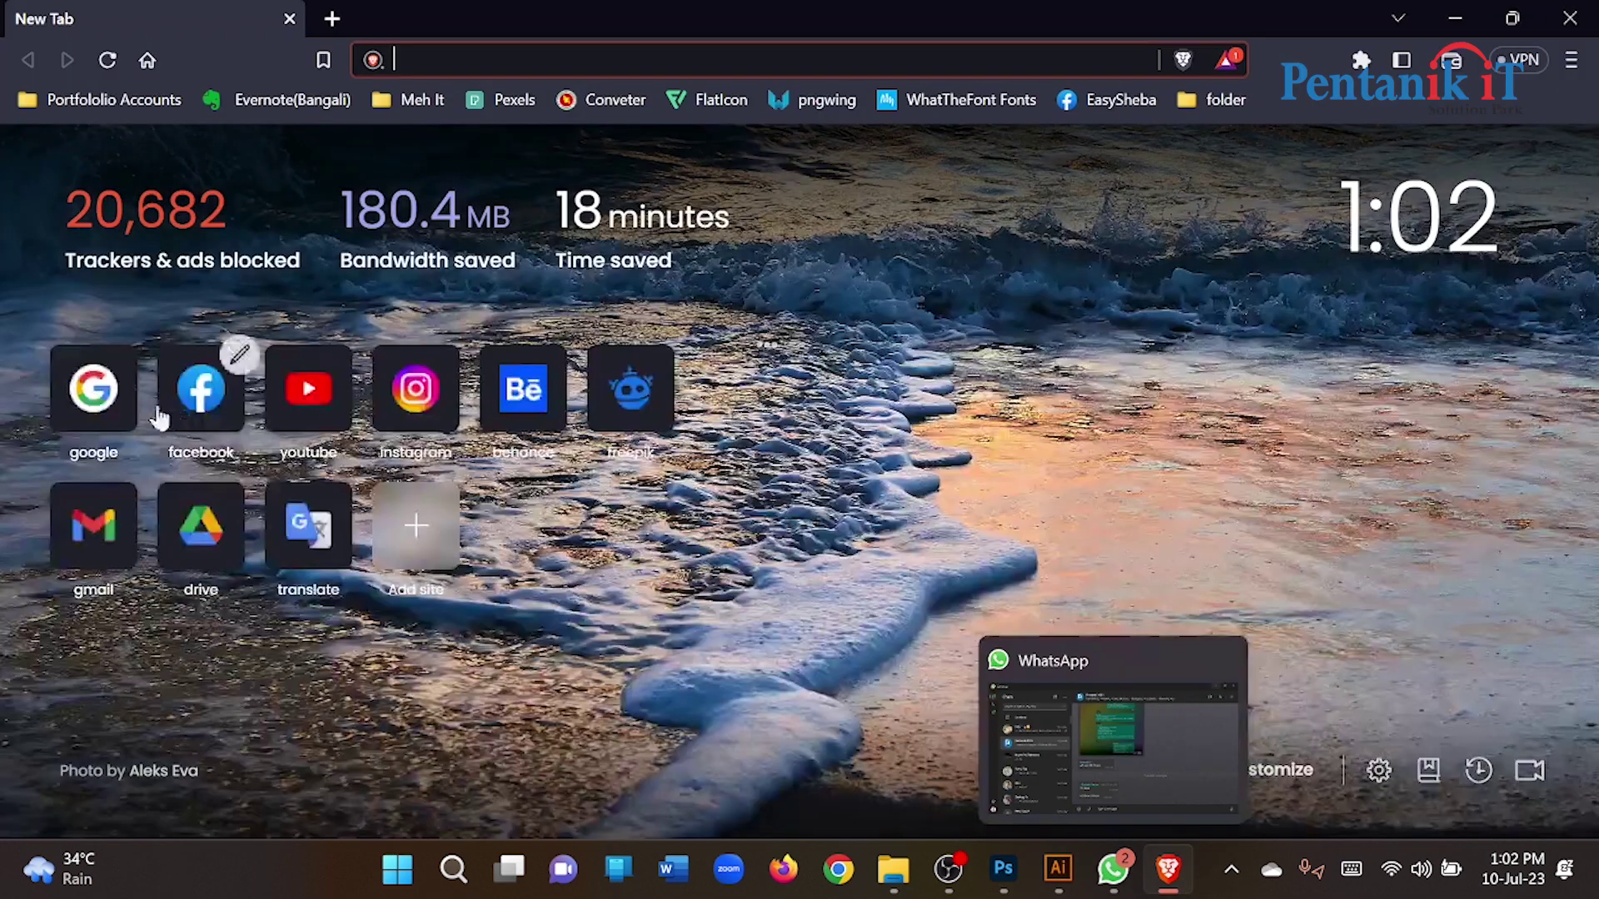
Try loading google.com from the Google tile in new Brave tabs, closing the failed first tab
click(93, 388)
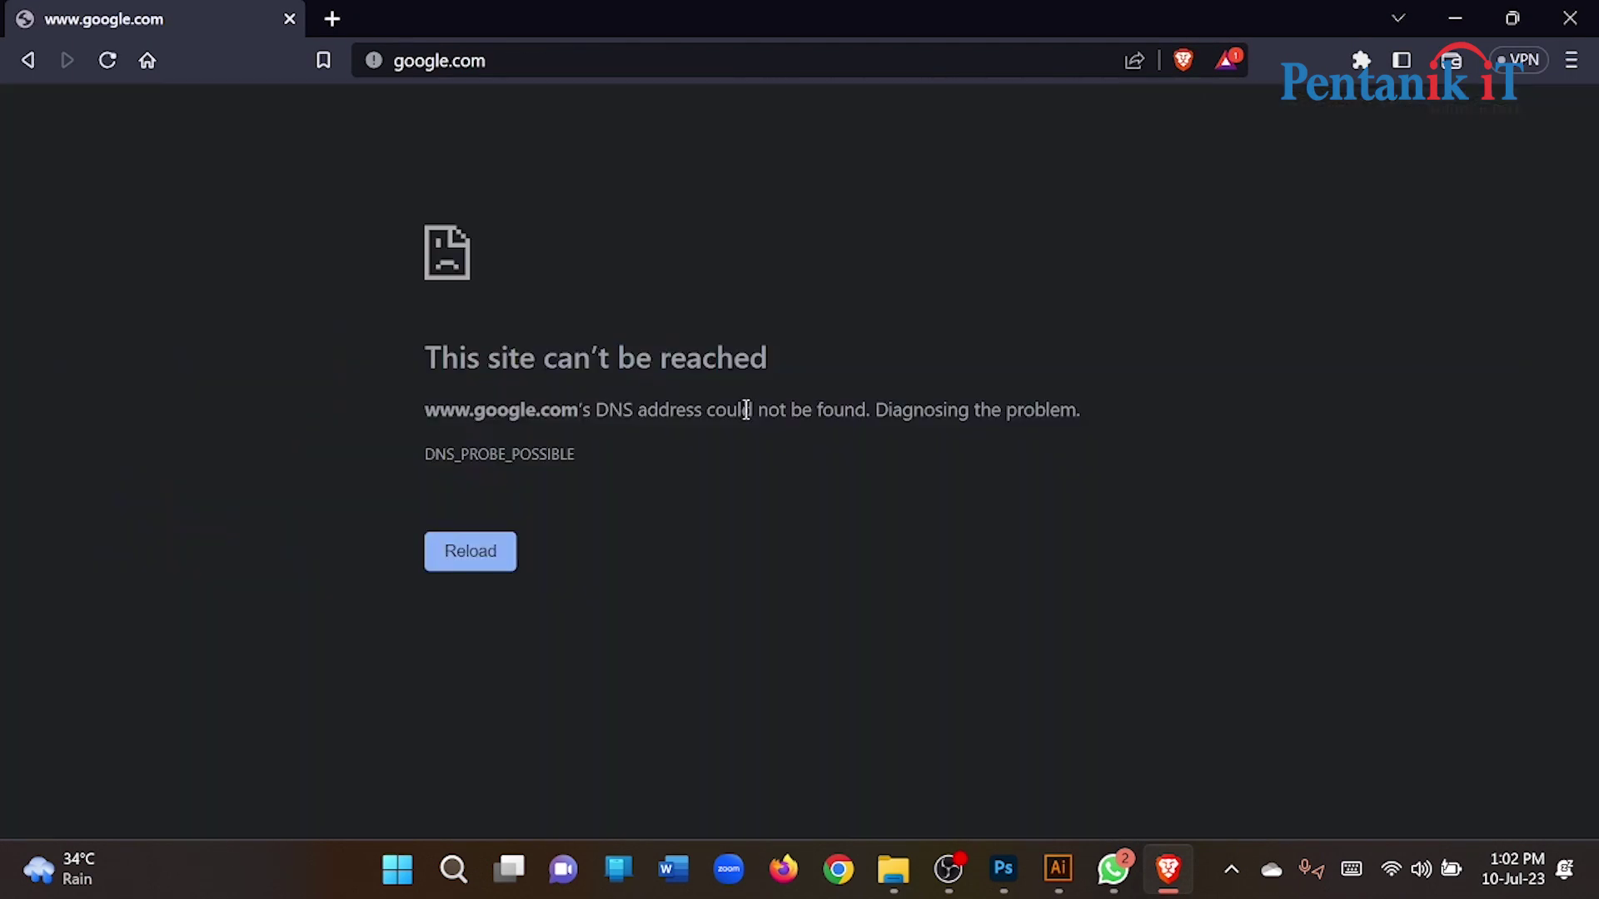
click(342, 15)
click(87, 390)
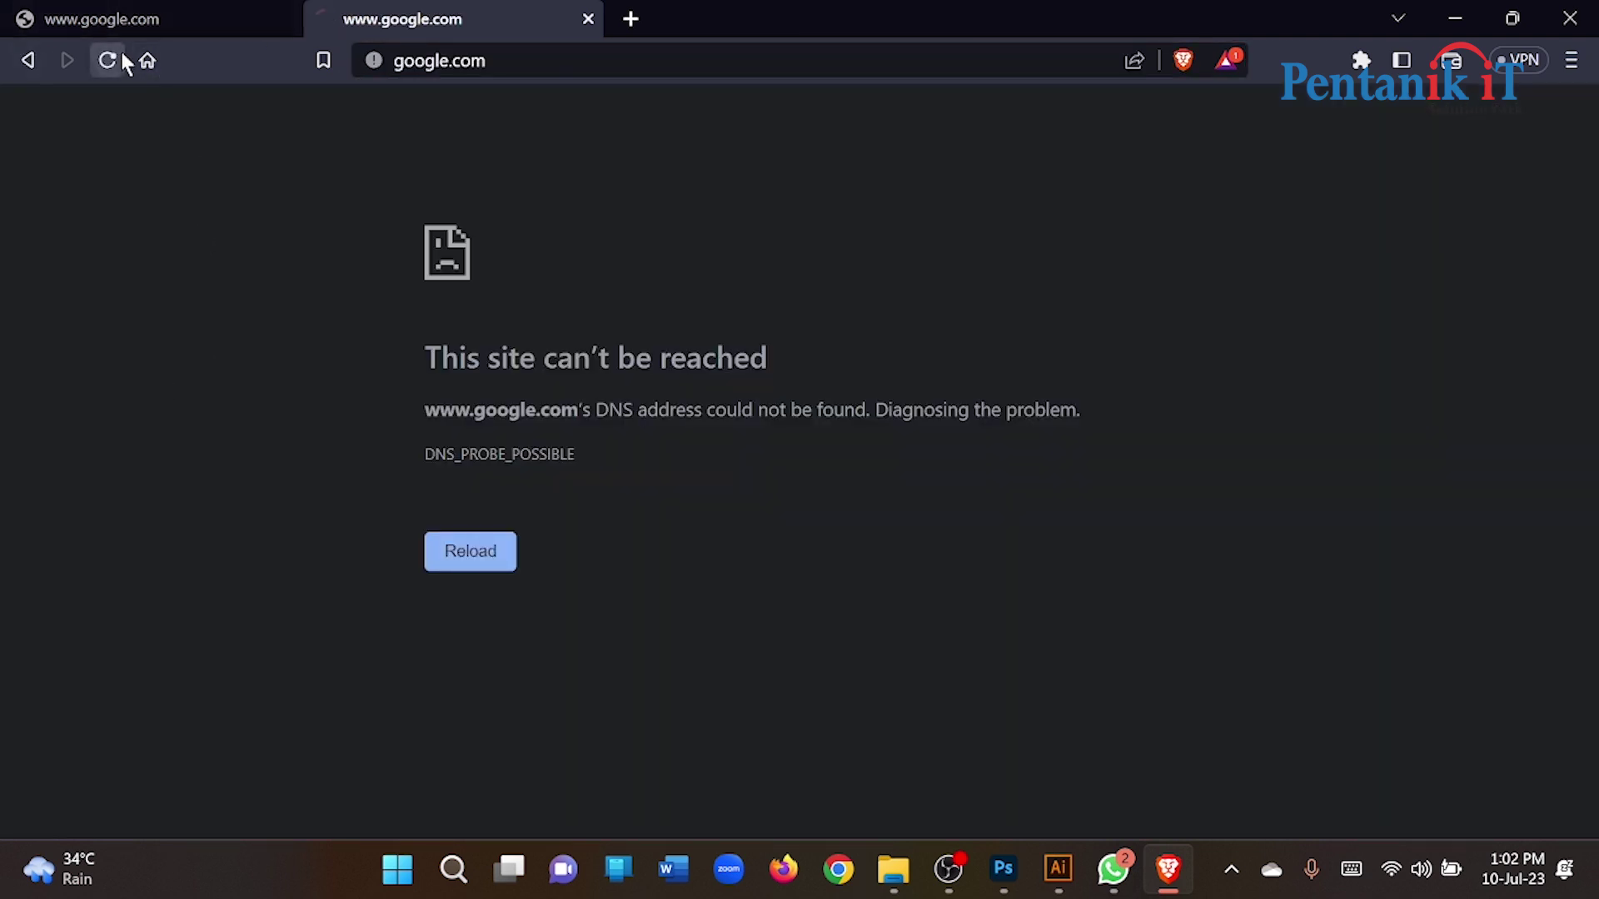
click(289, 18)
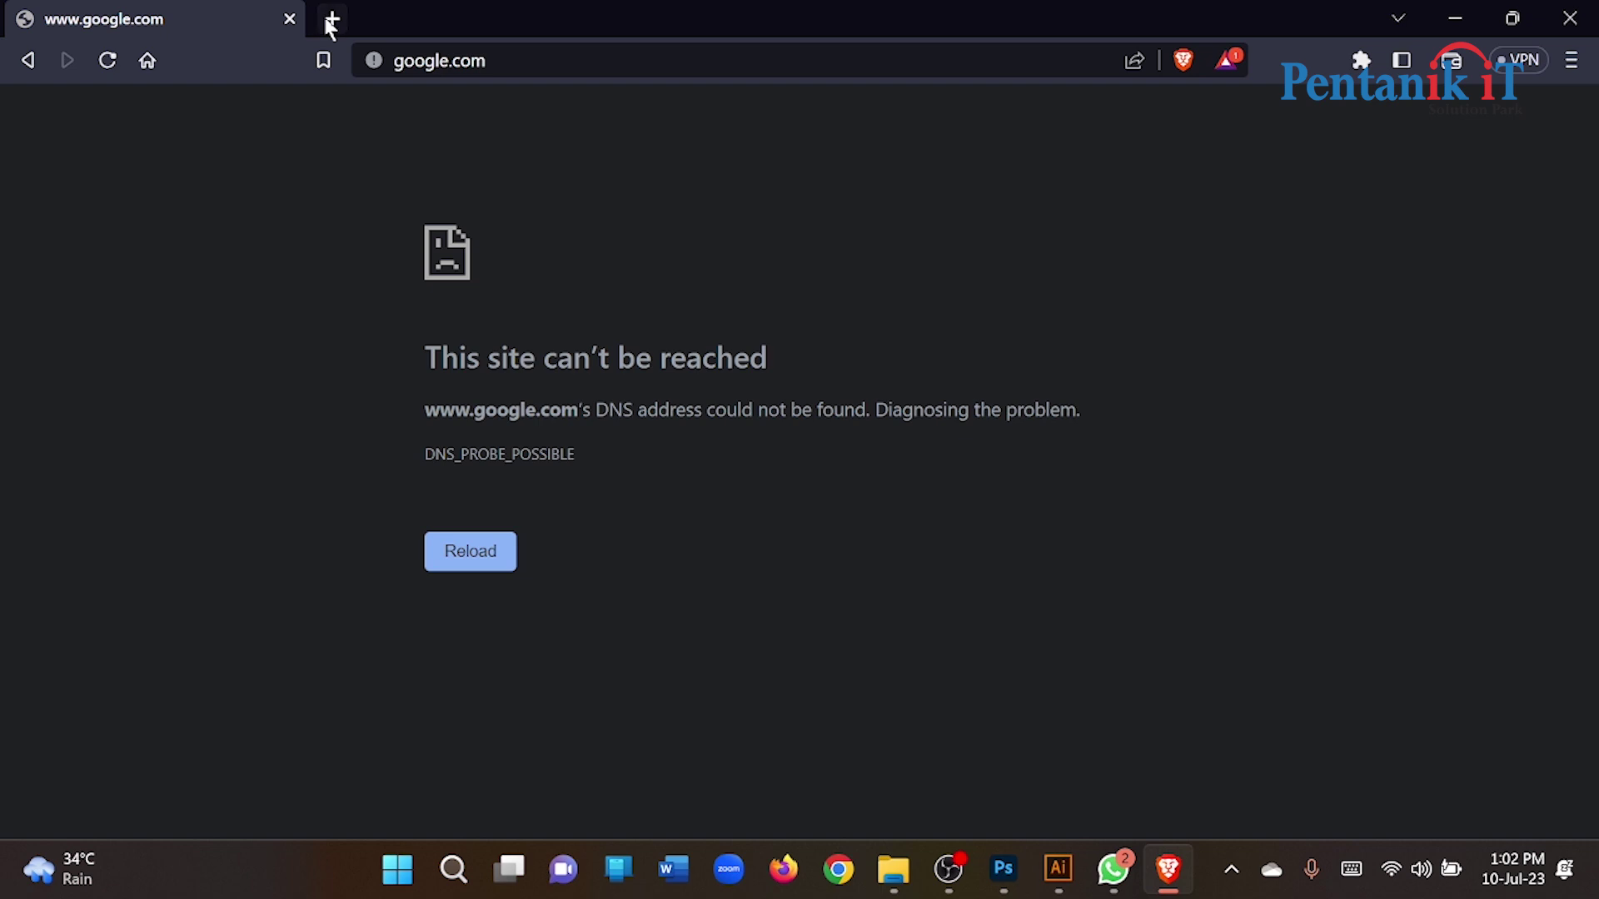
click(328, 19)
key(alt+Tab)
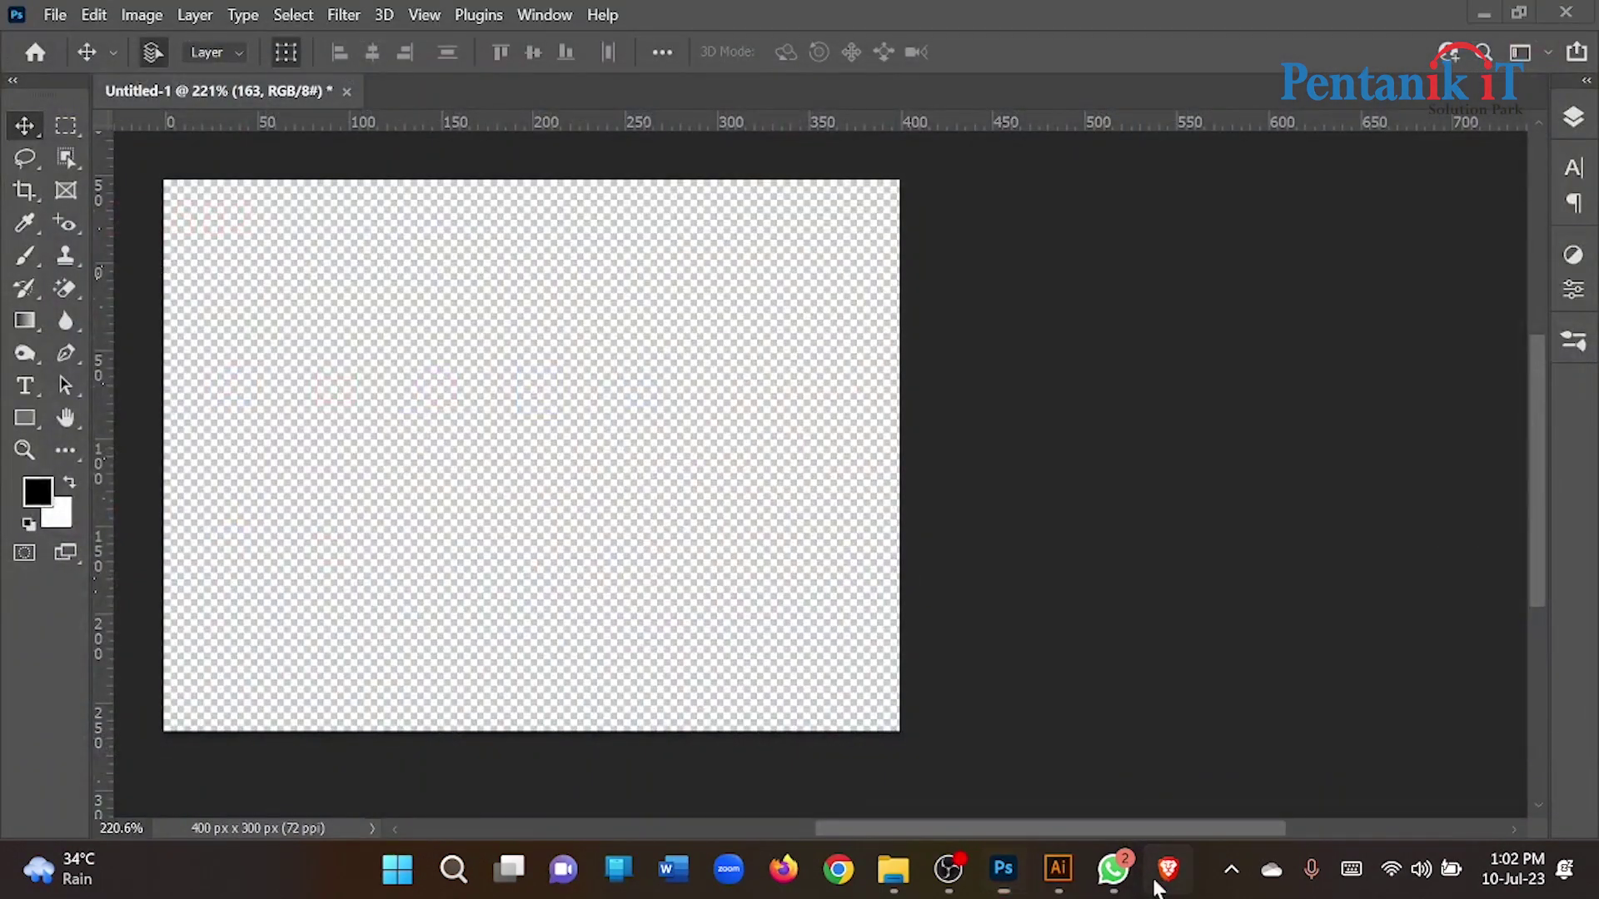
click(1167, 869)
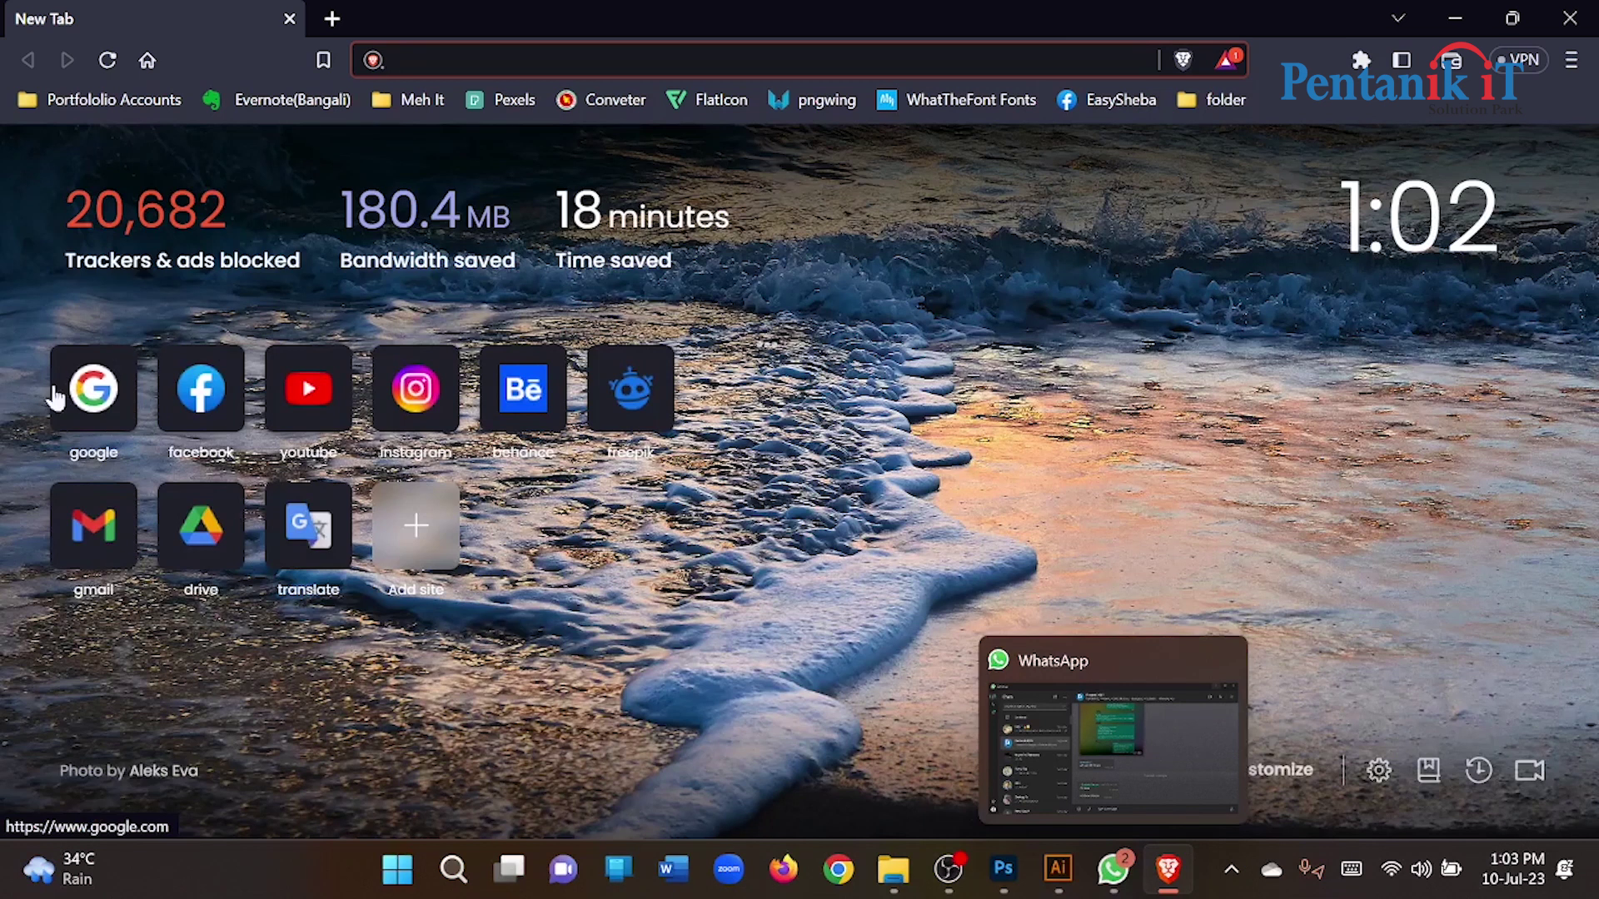
Retry google.com after minimizing and restoring Brave until the Google homepage loads
click(67, 398)
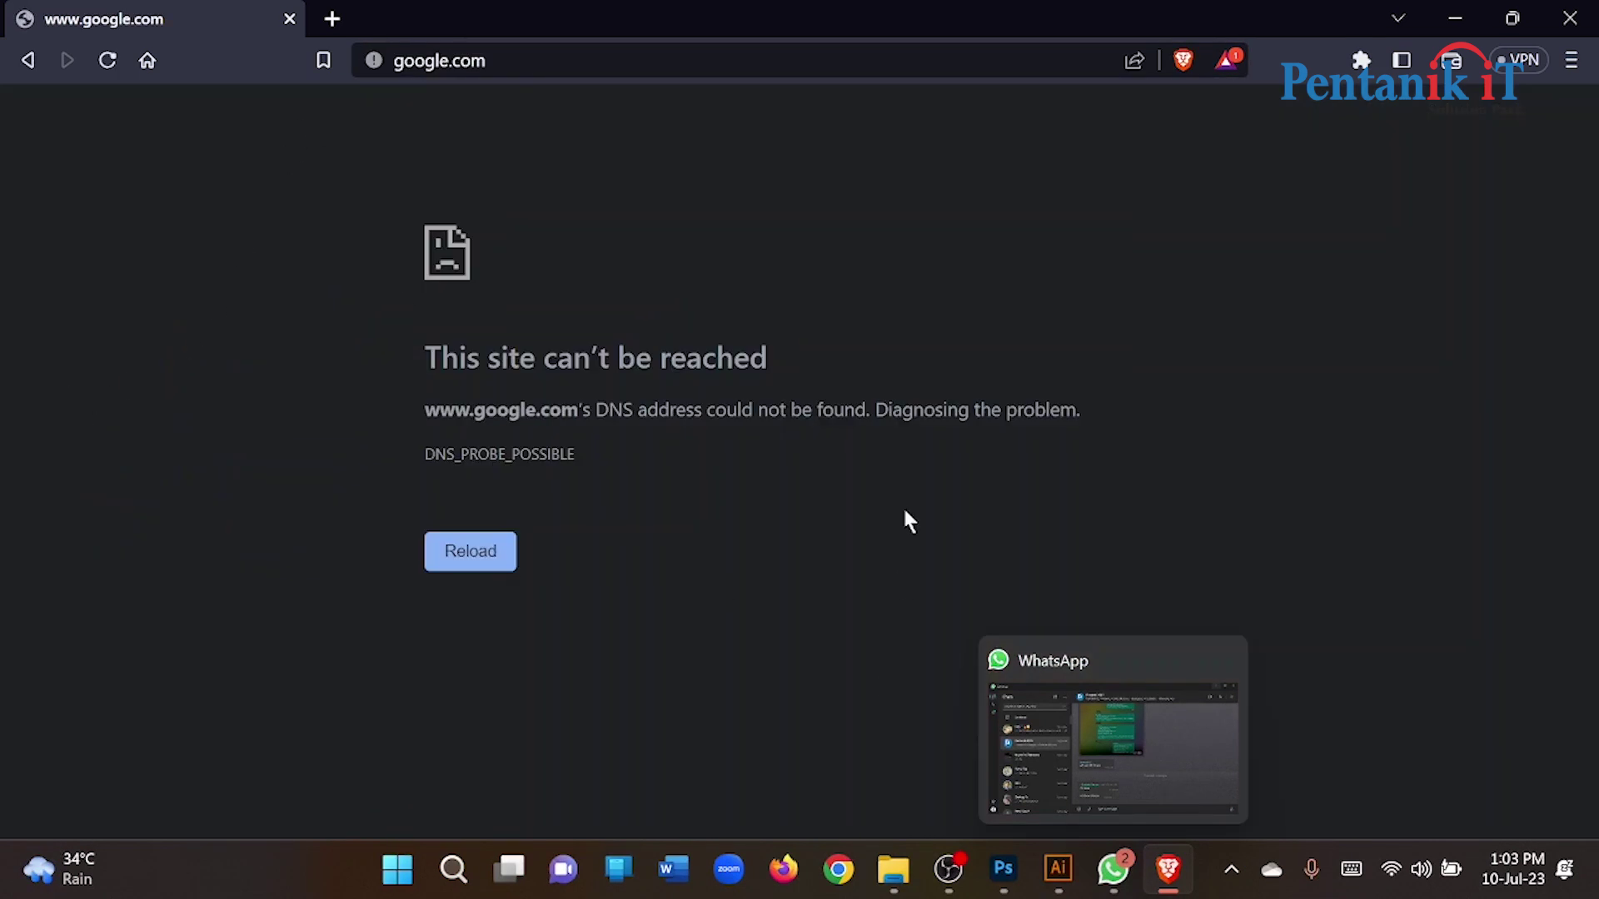
click(1173, 874)
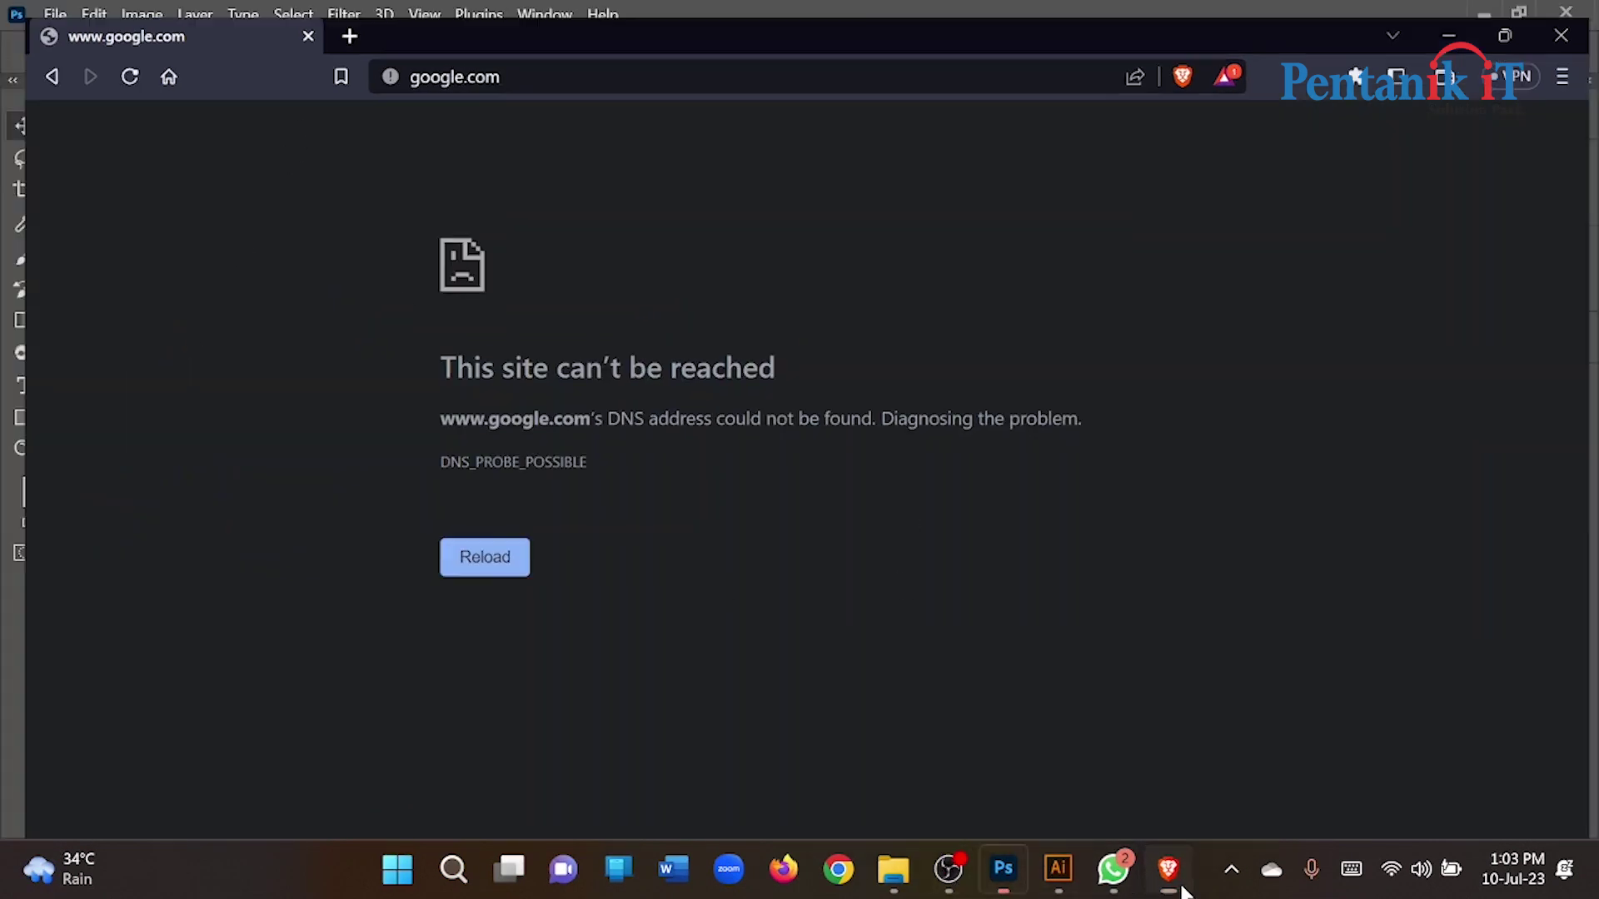
click(1181, 888)
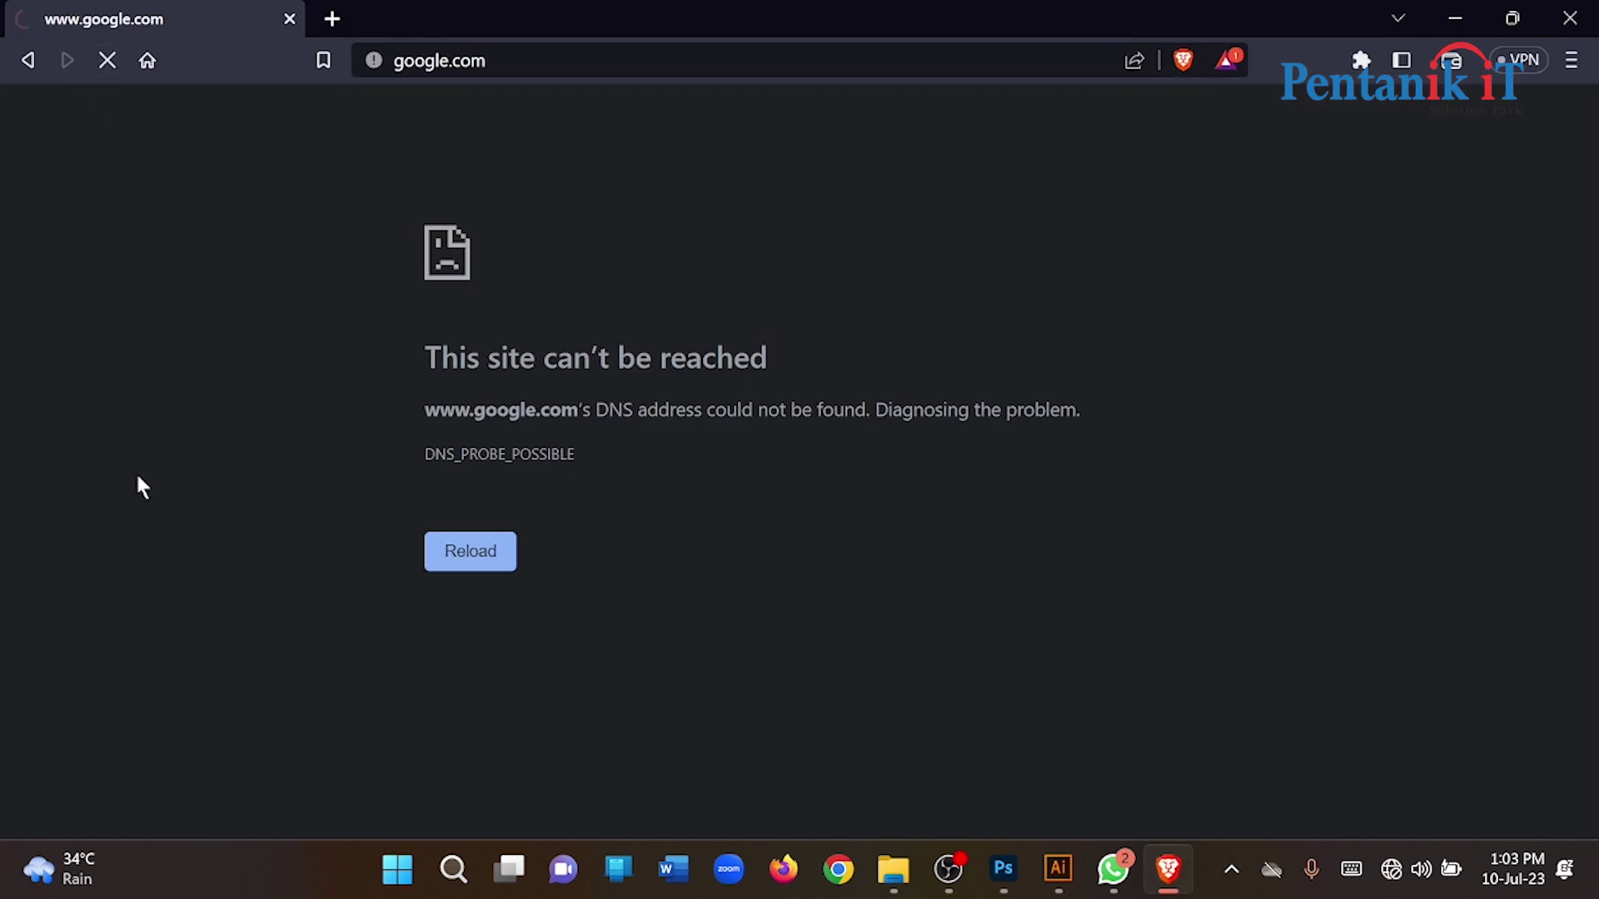
click(338, 16)
mouse_move(93, 400)
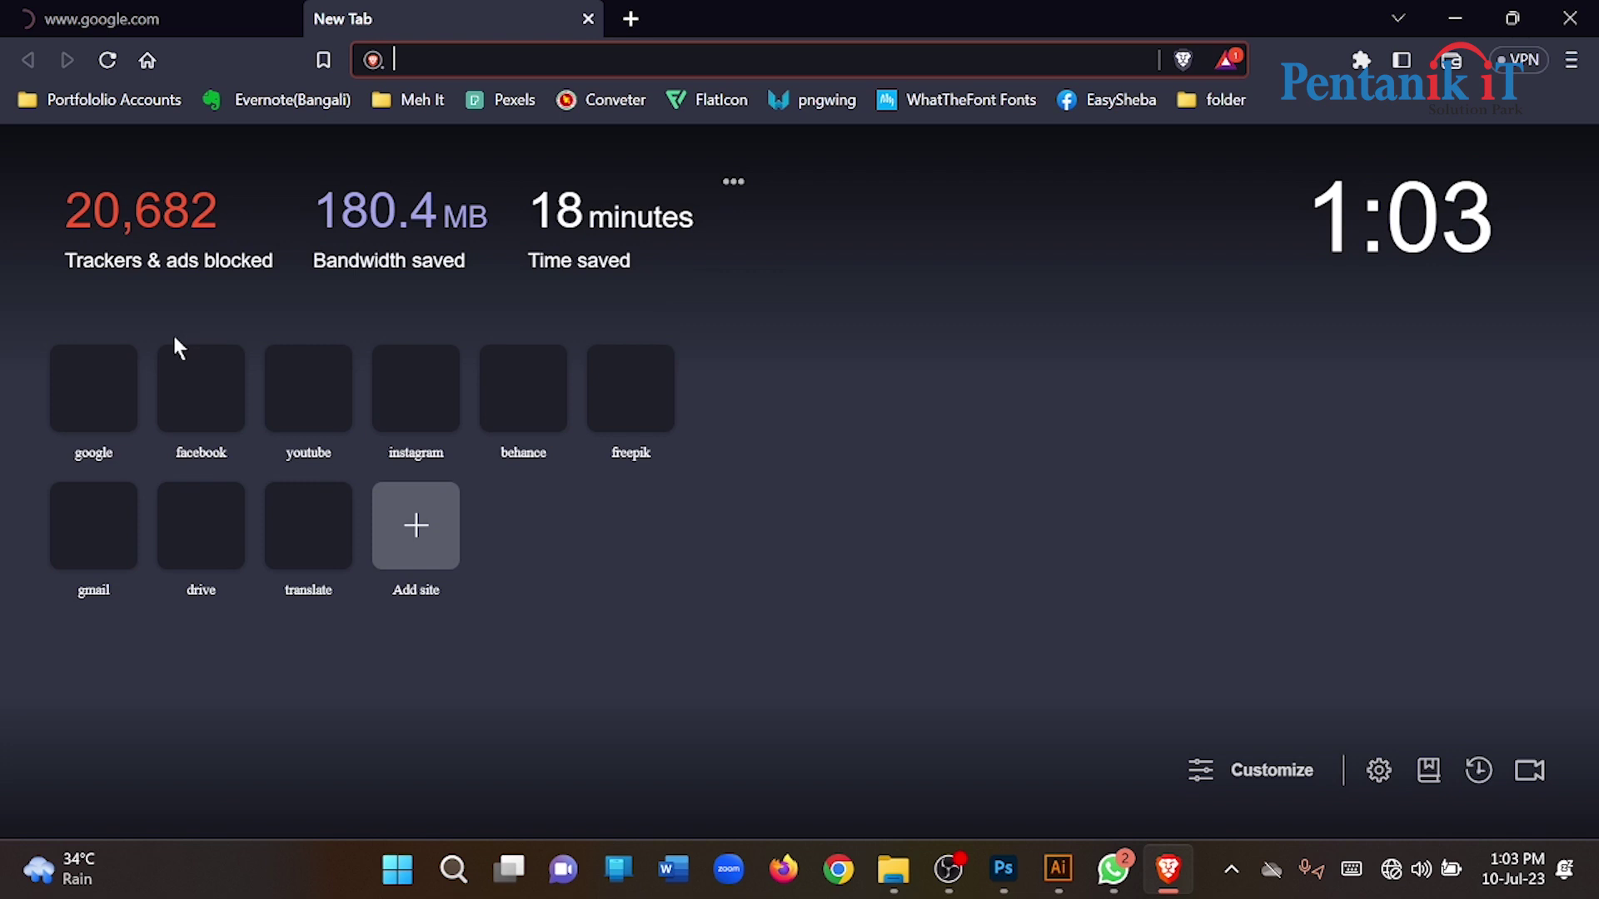
mouse_move(149, 19)
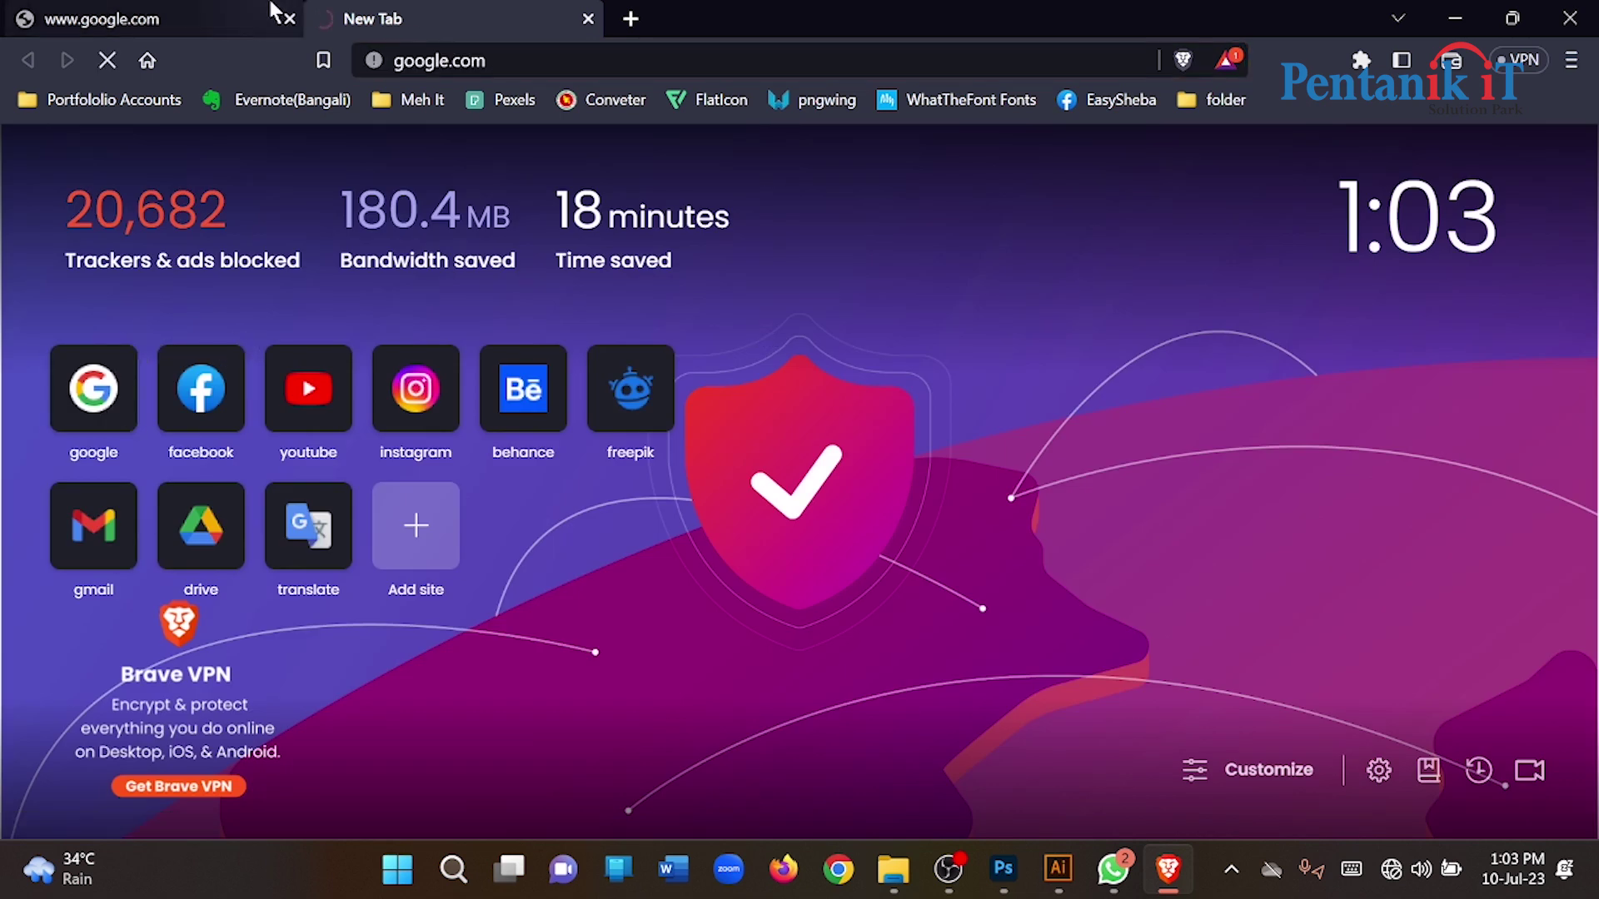
click(280, 25)
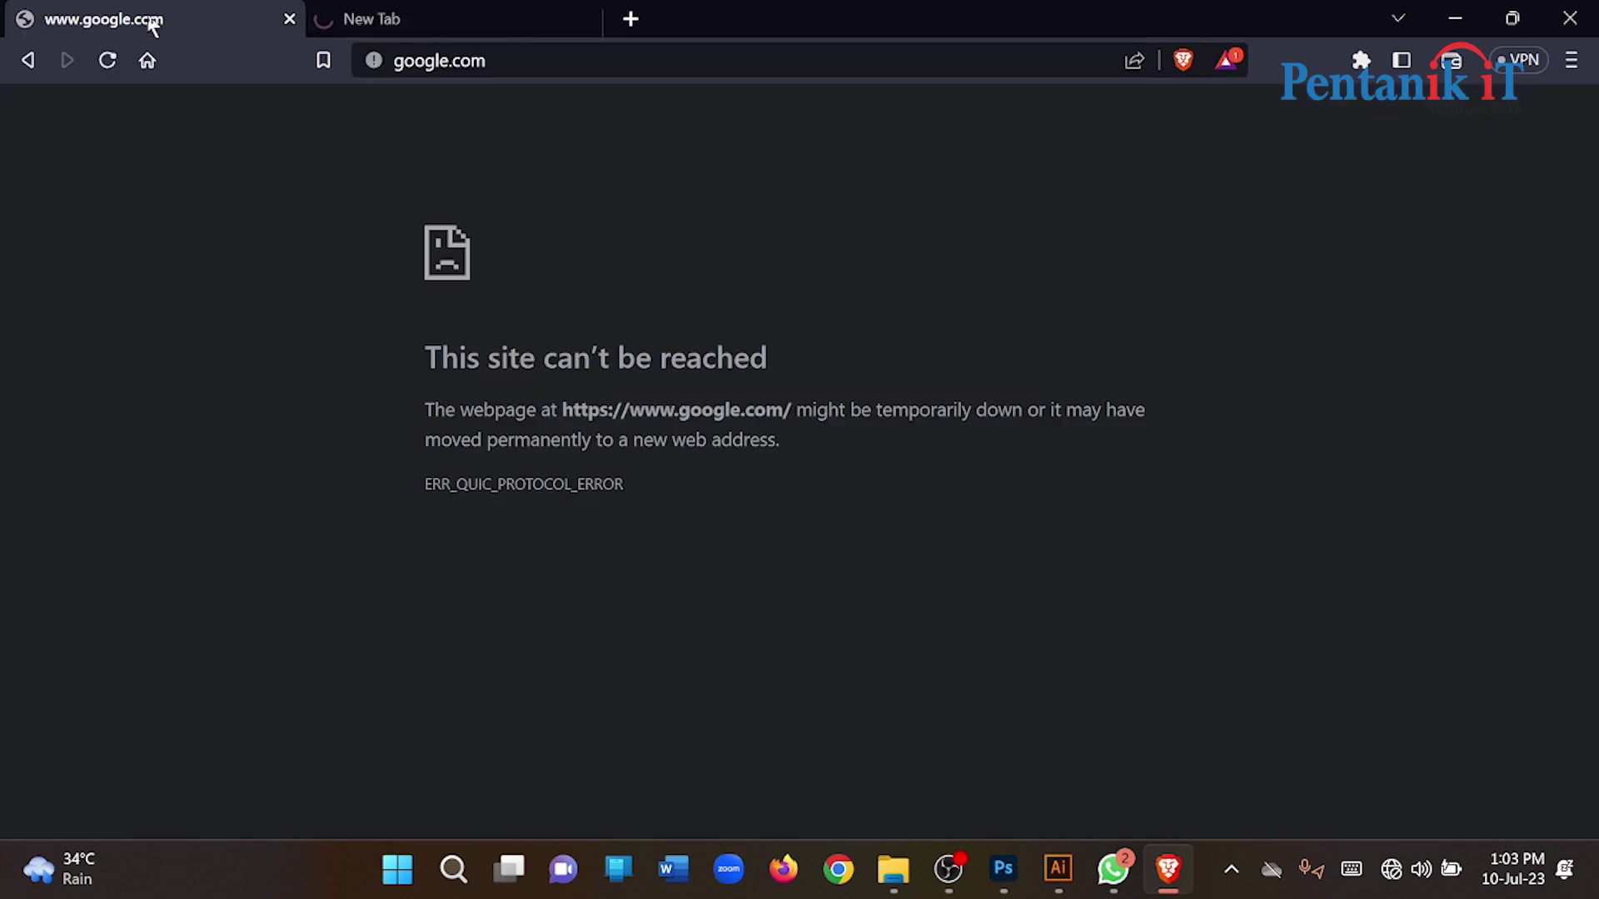
click(288, 18)
click(327, 19)
click(210, 11)
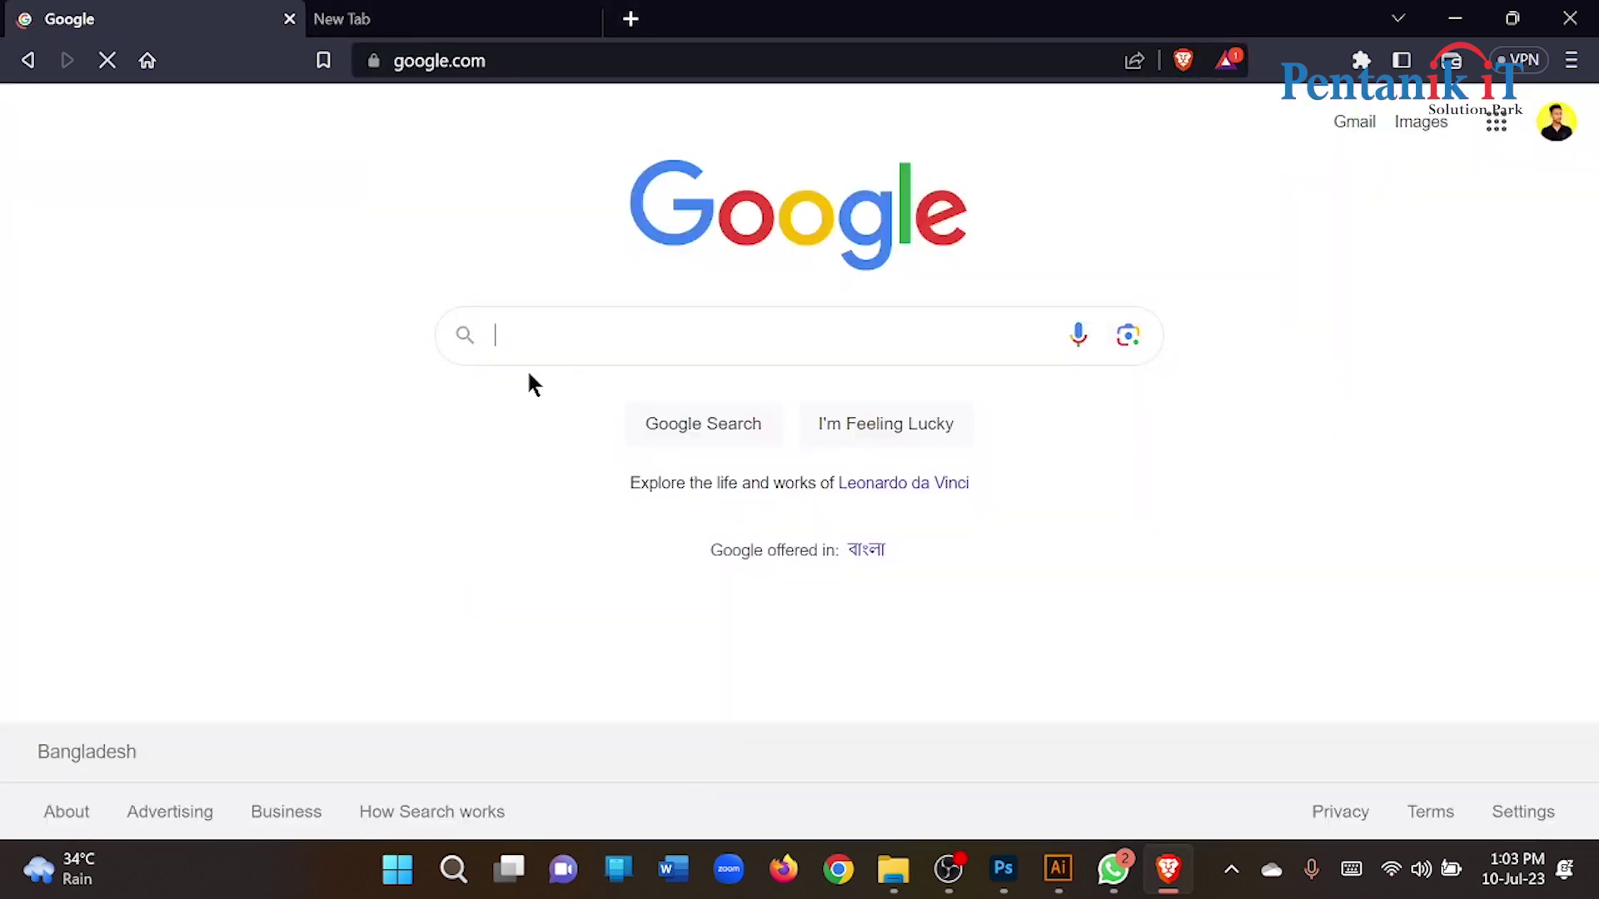
Search Google for 'cycle in roads' and view the Images results grid
click(531, 340)
text(cy)
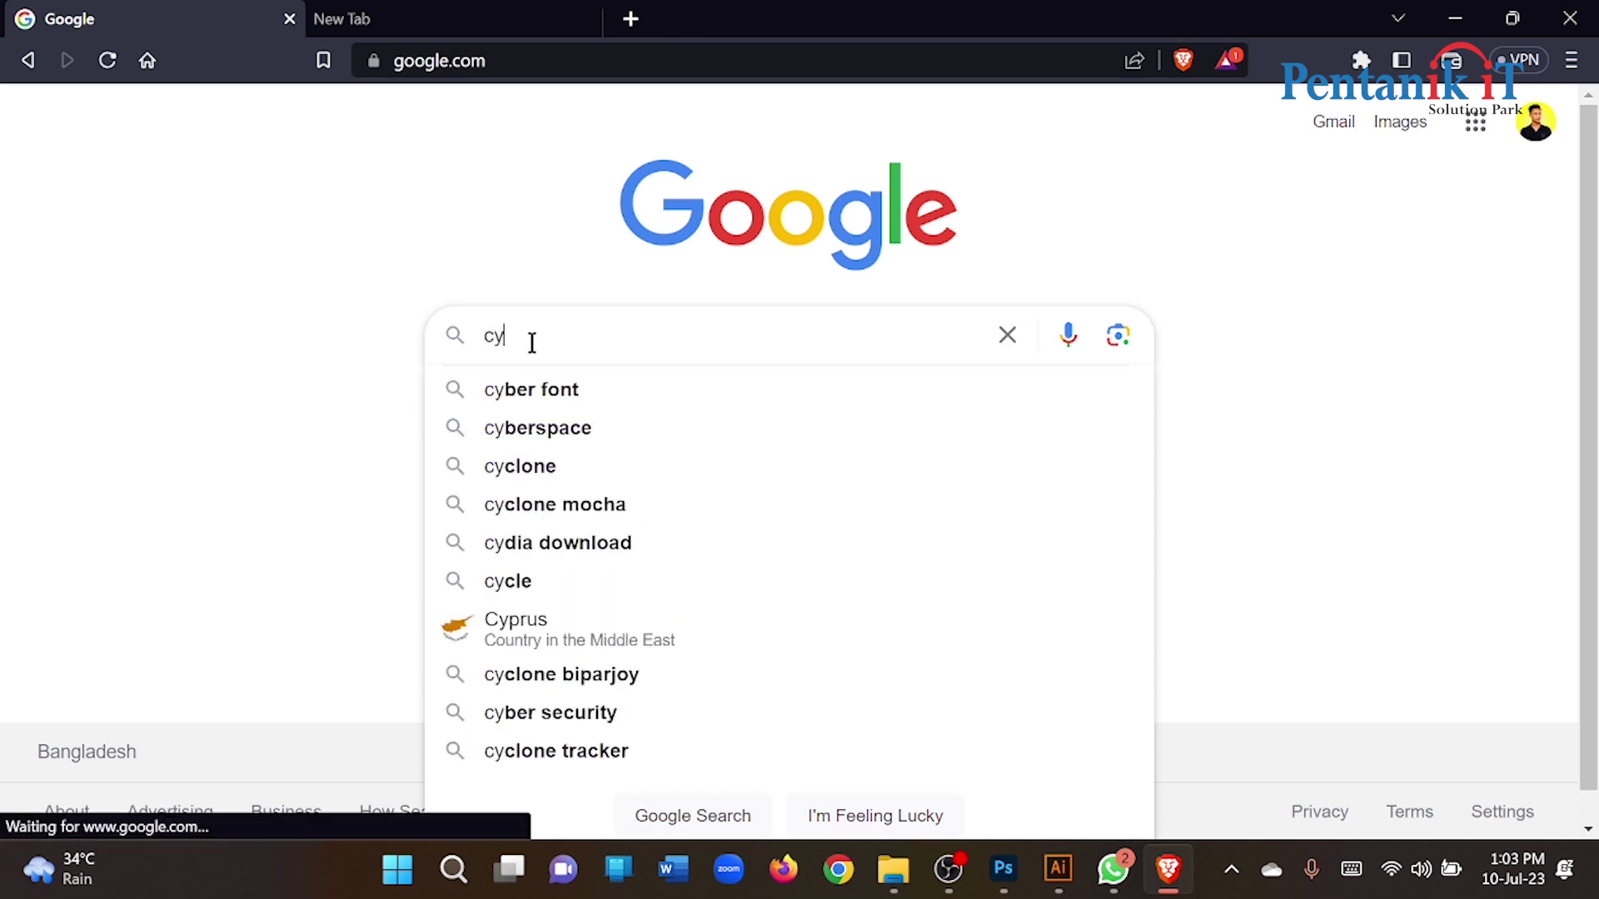
text(cle)
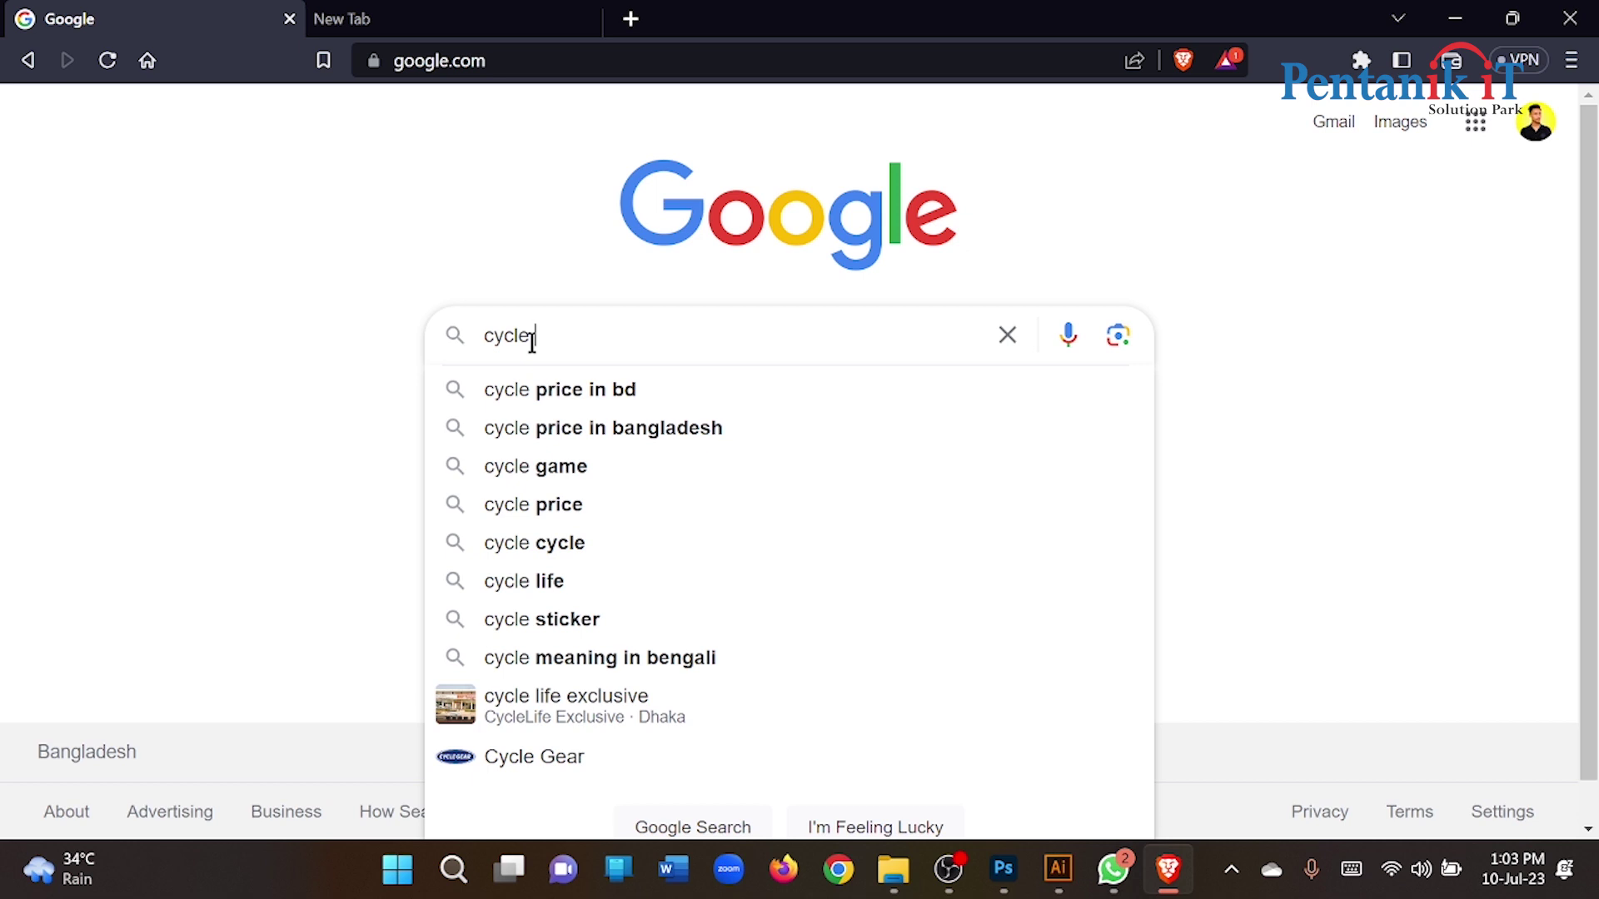
text( in ro)
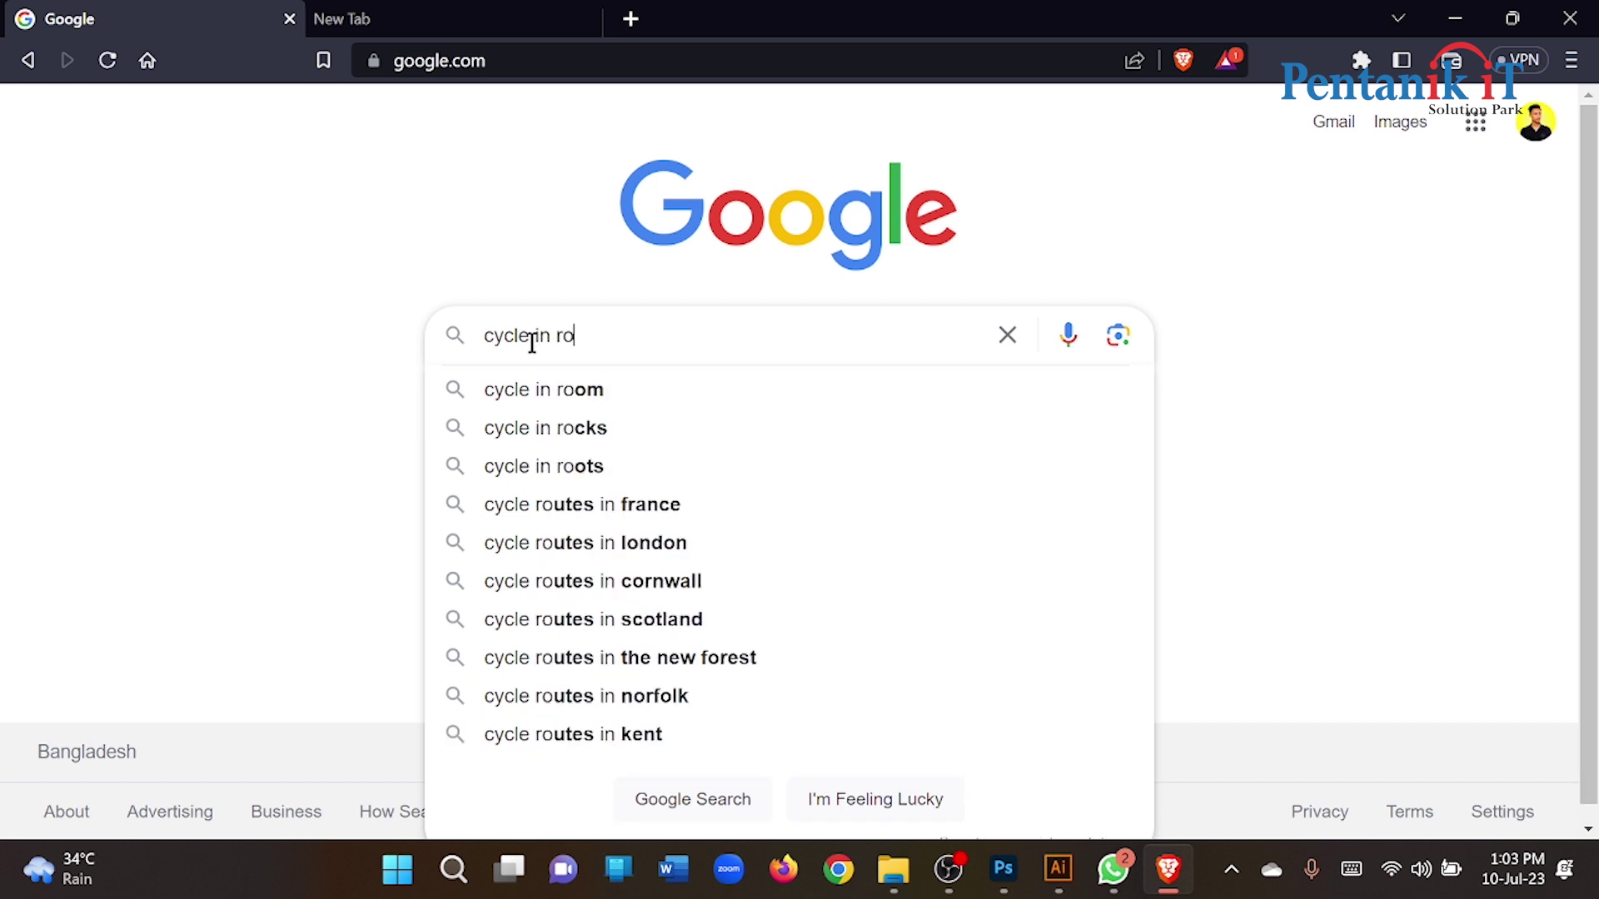
text(ads)
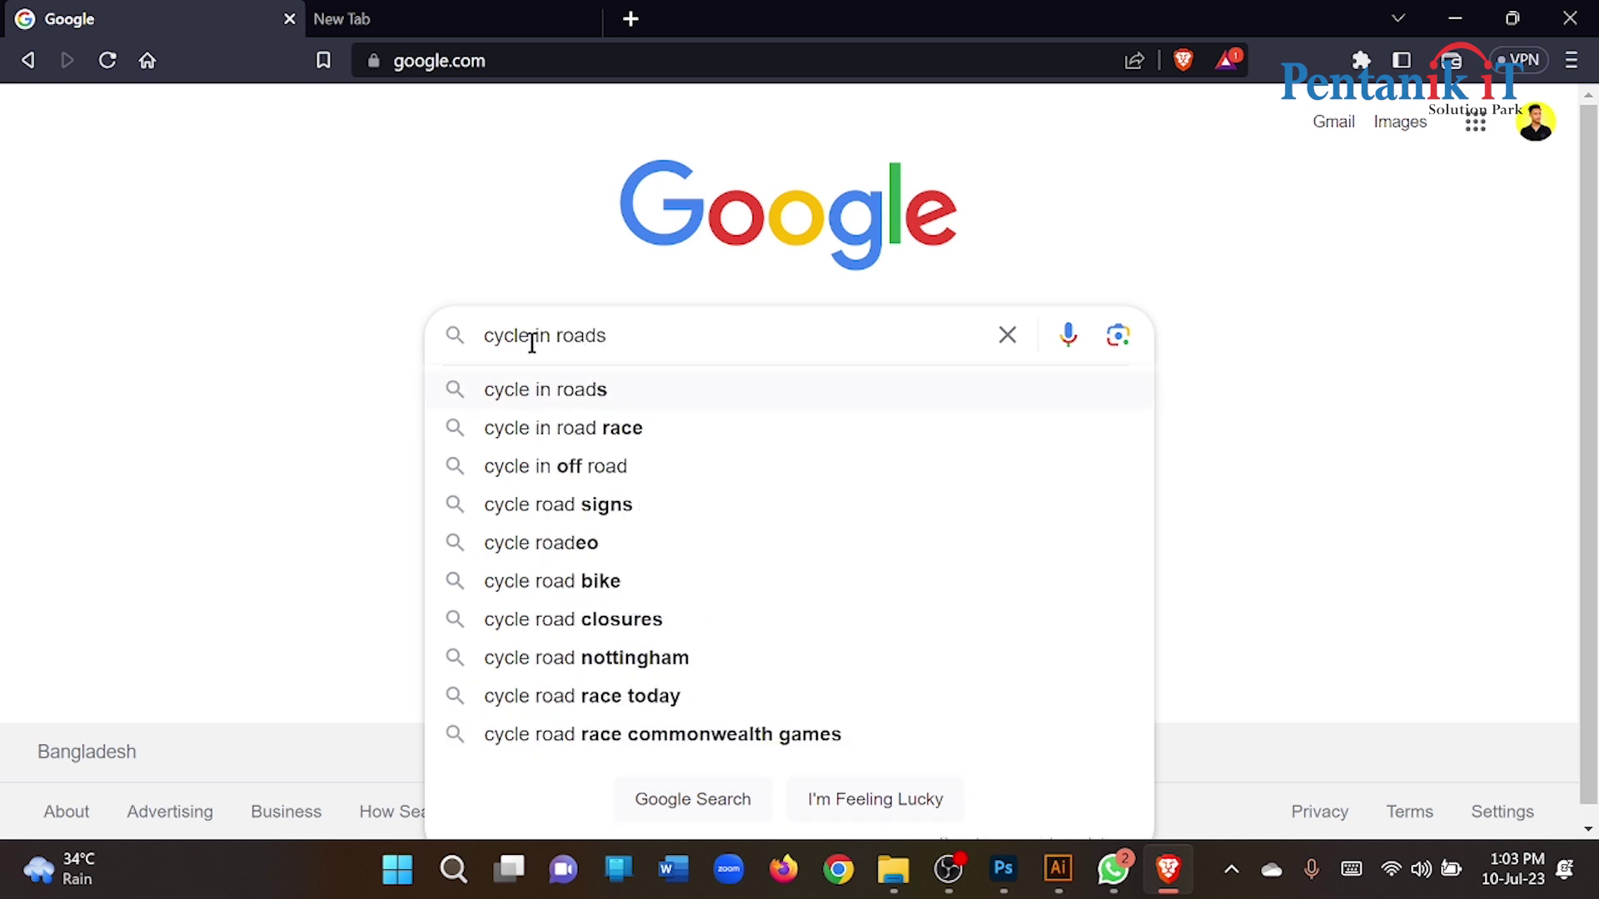
key(Return)
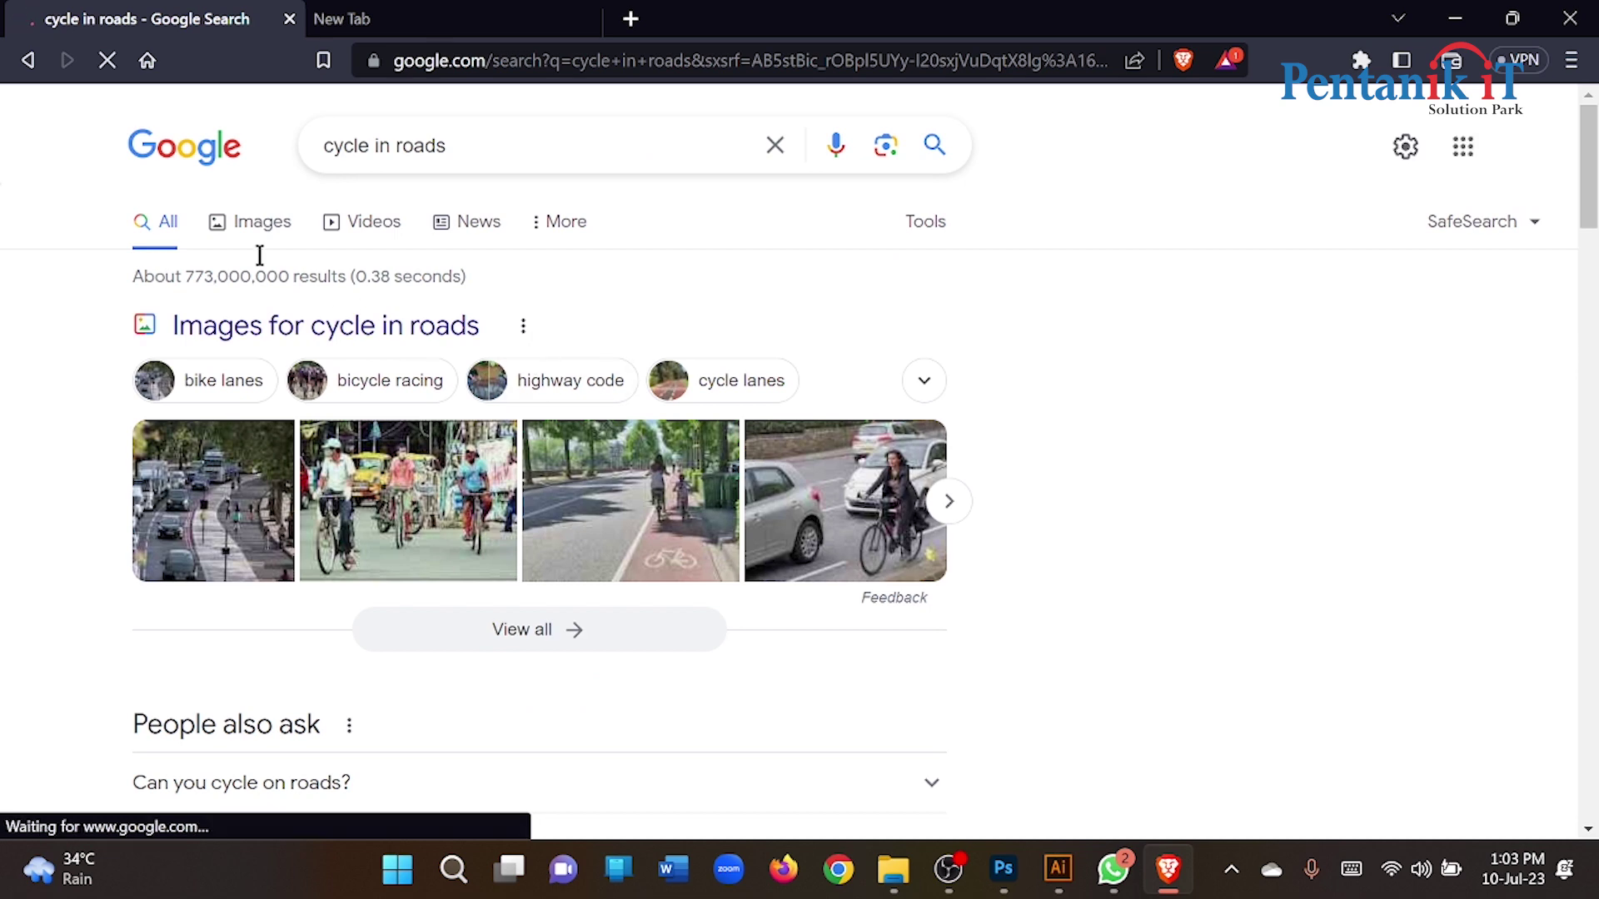
click(241, 242)
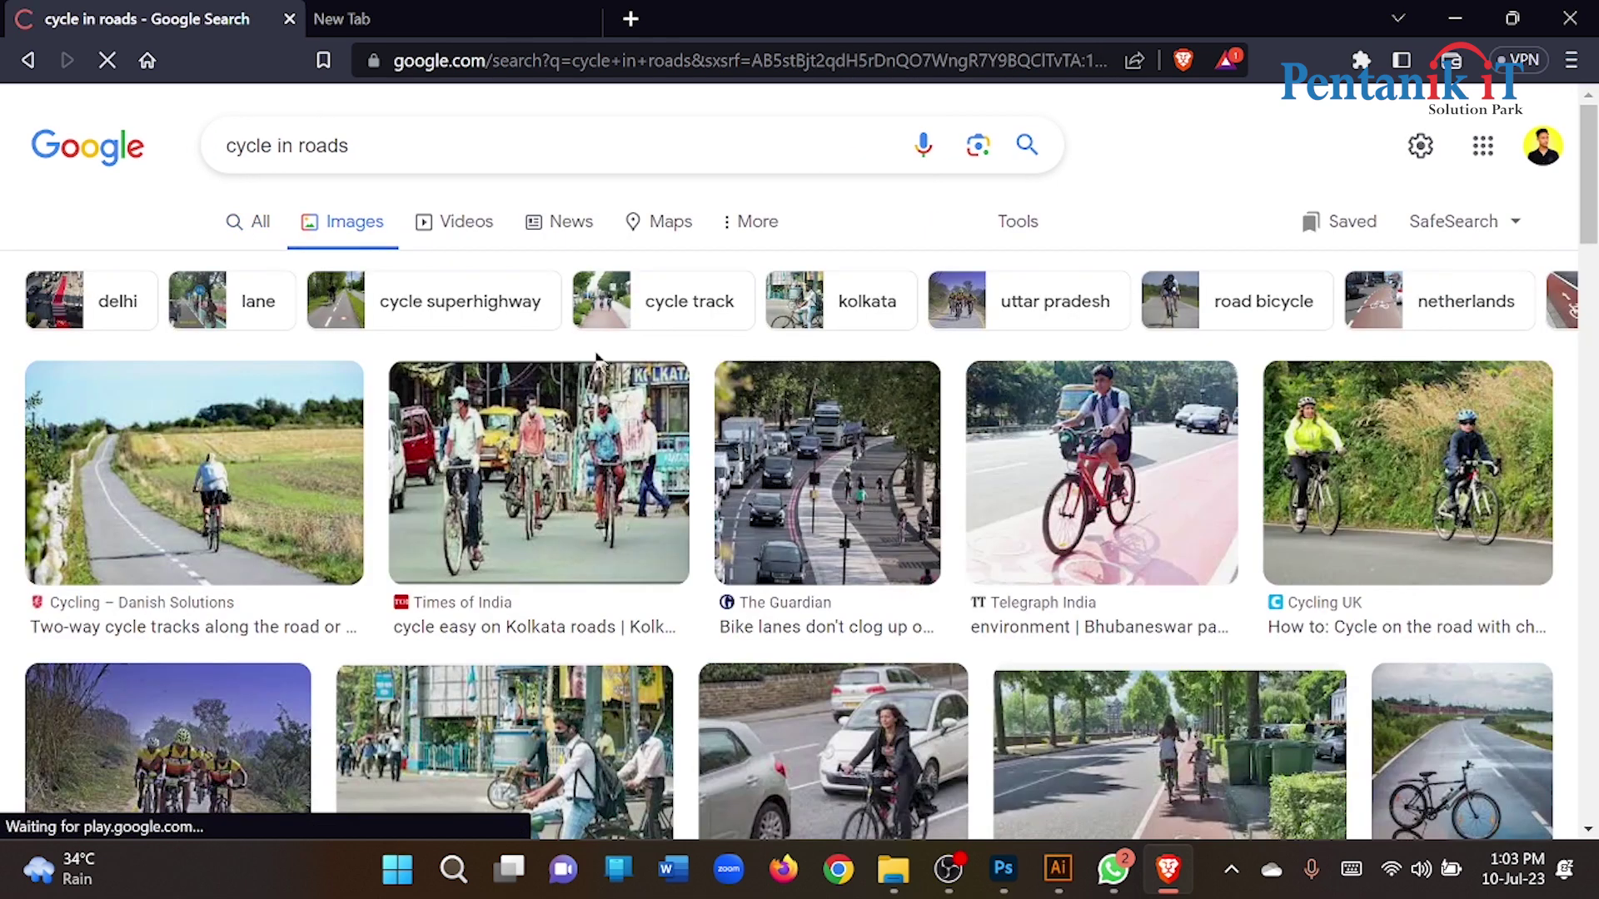
scroll(241, 241, down, 5)
scroll(599, 368, up, 3)
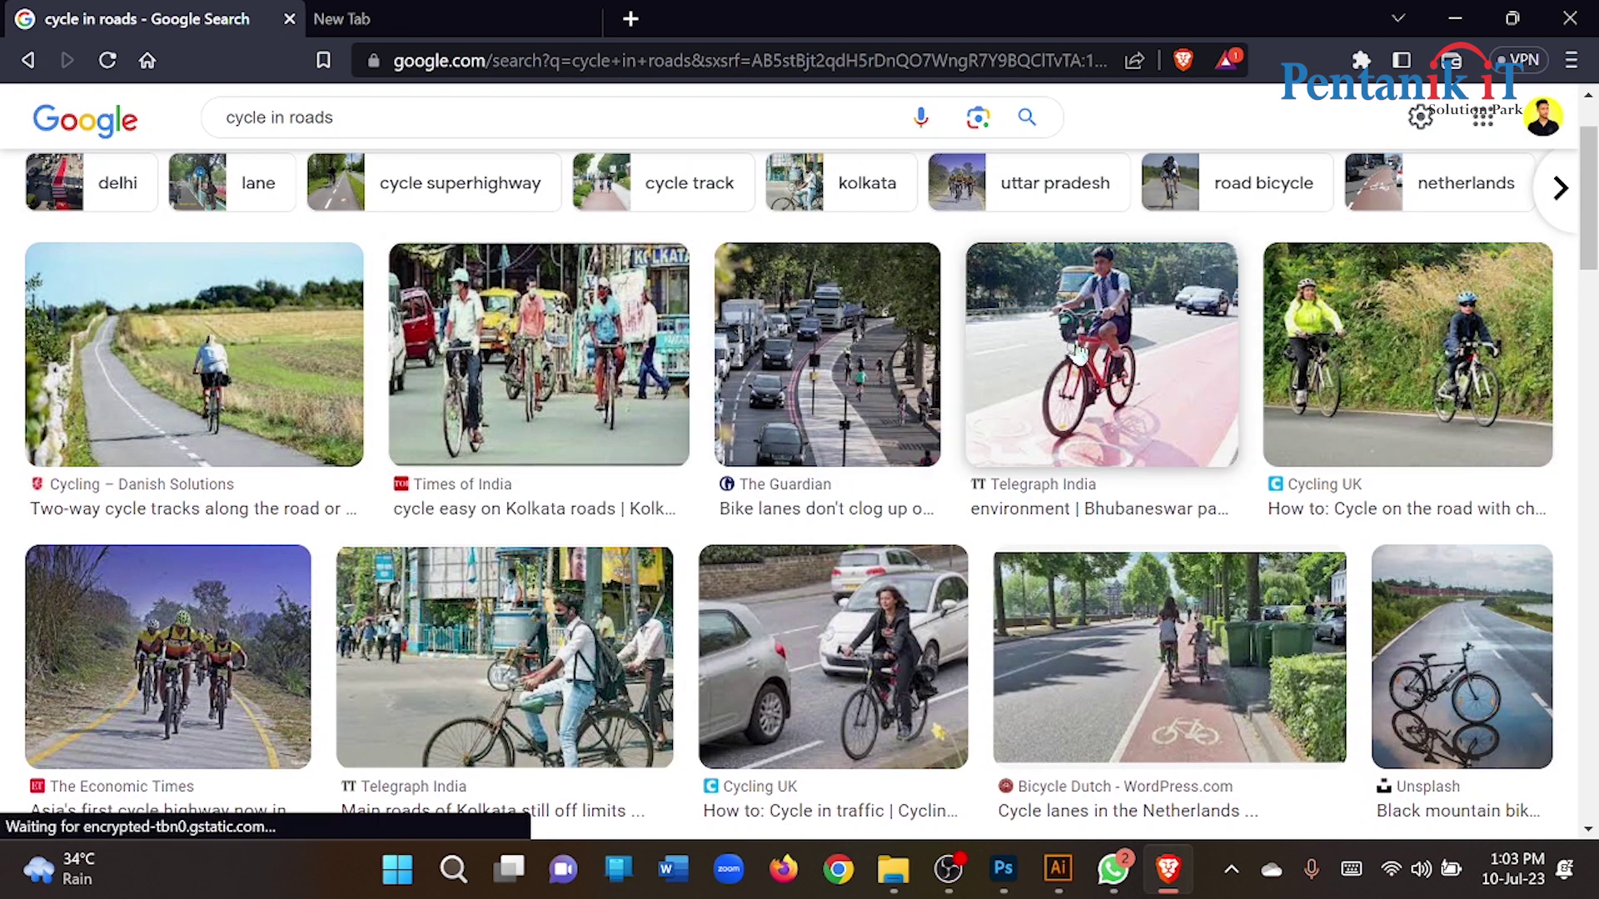
Copy the Cycling UK photo of two cyclists and paste it into the Photoshop canvas
click(1520, 376)
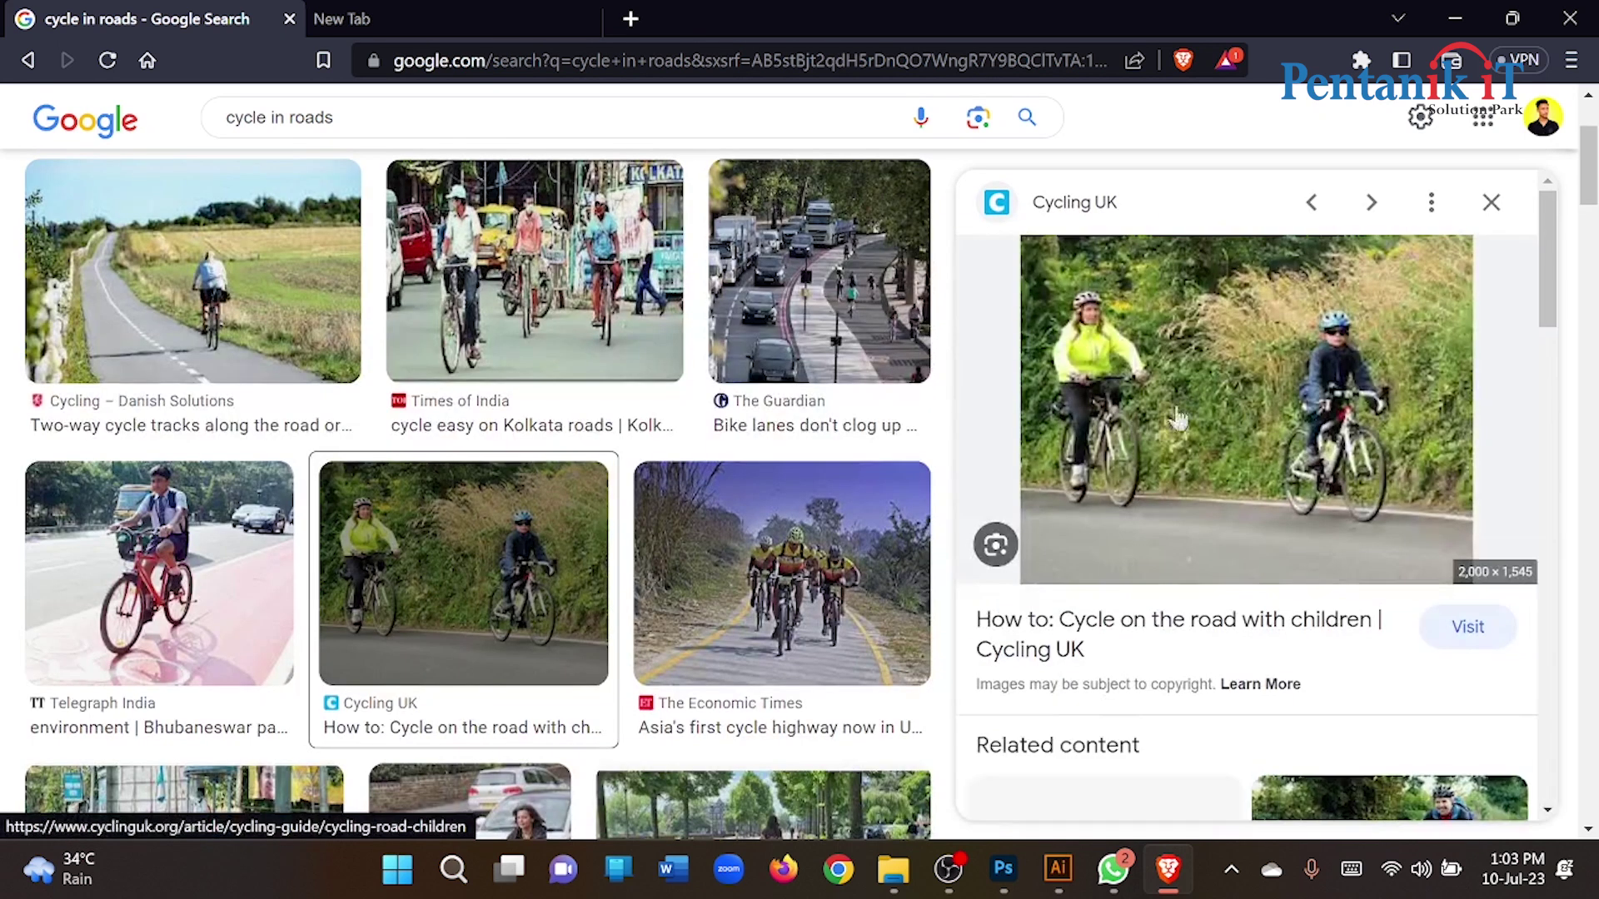
right_click(1257, 367)
click(1020, 672)
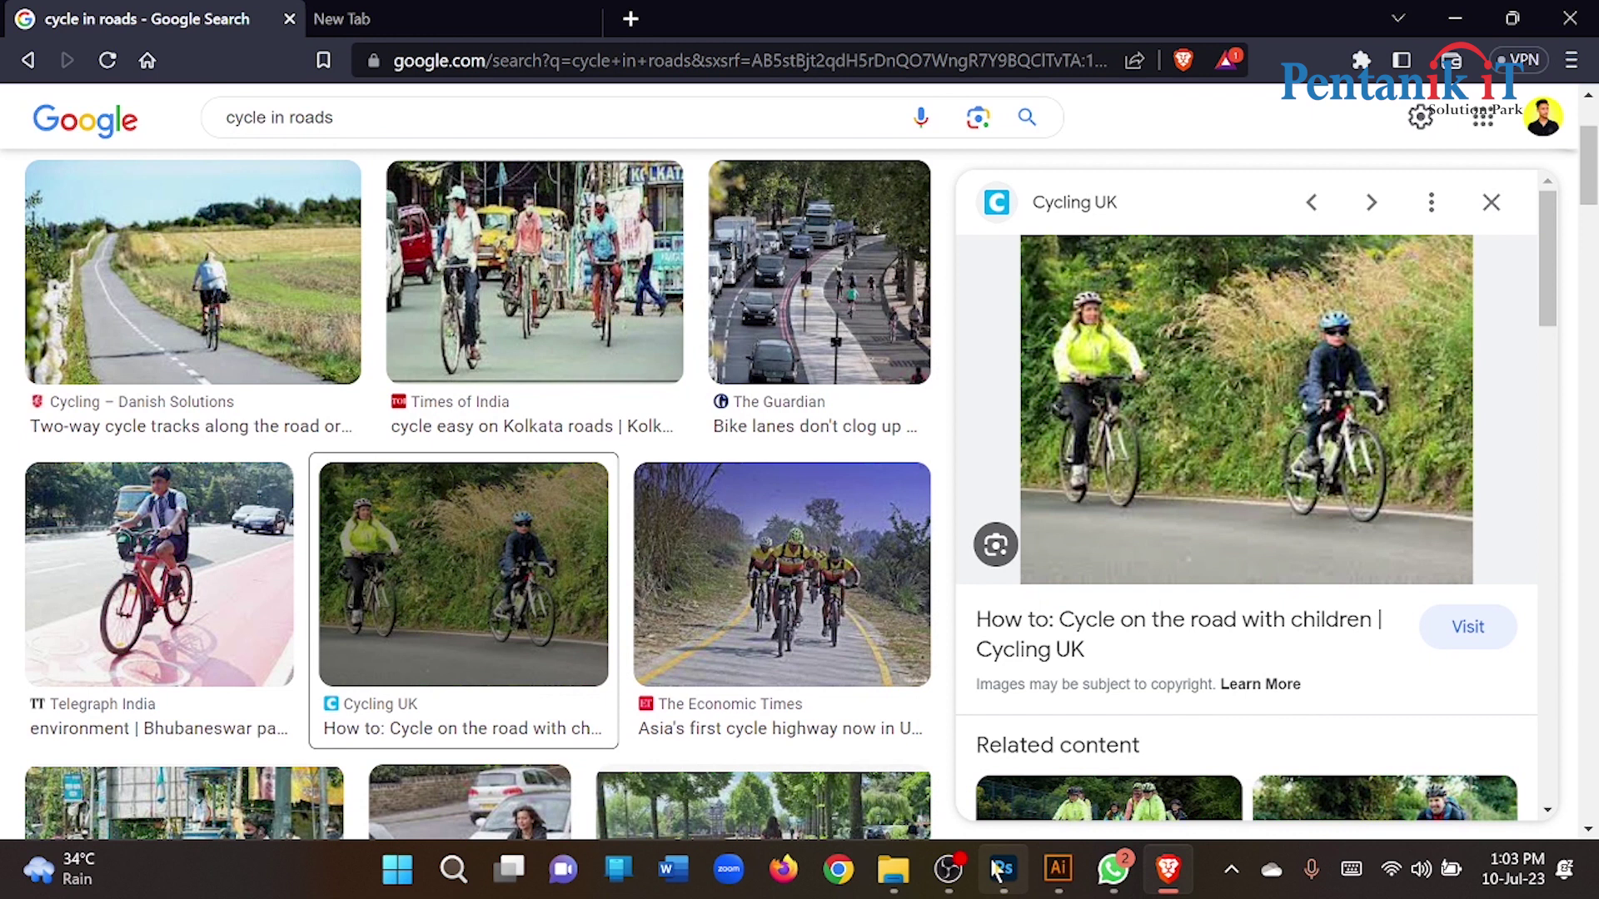
click(1003, 868)
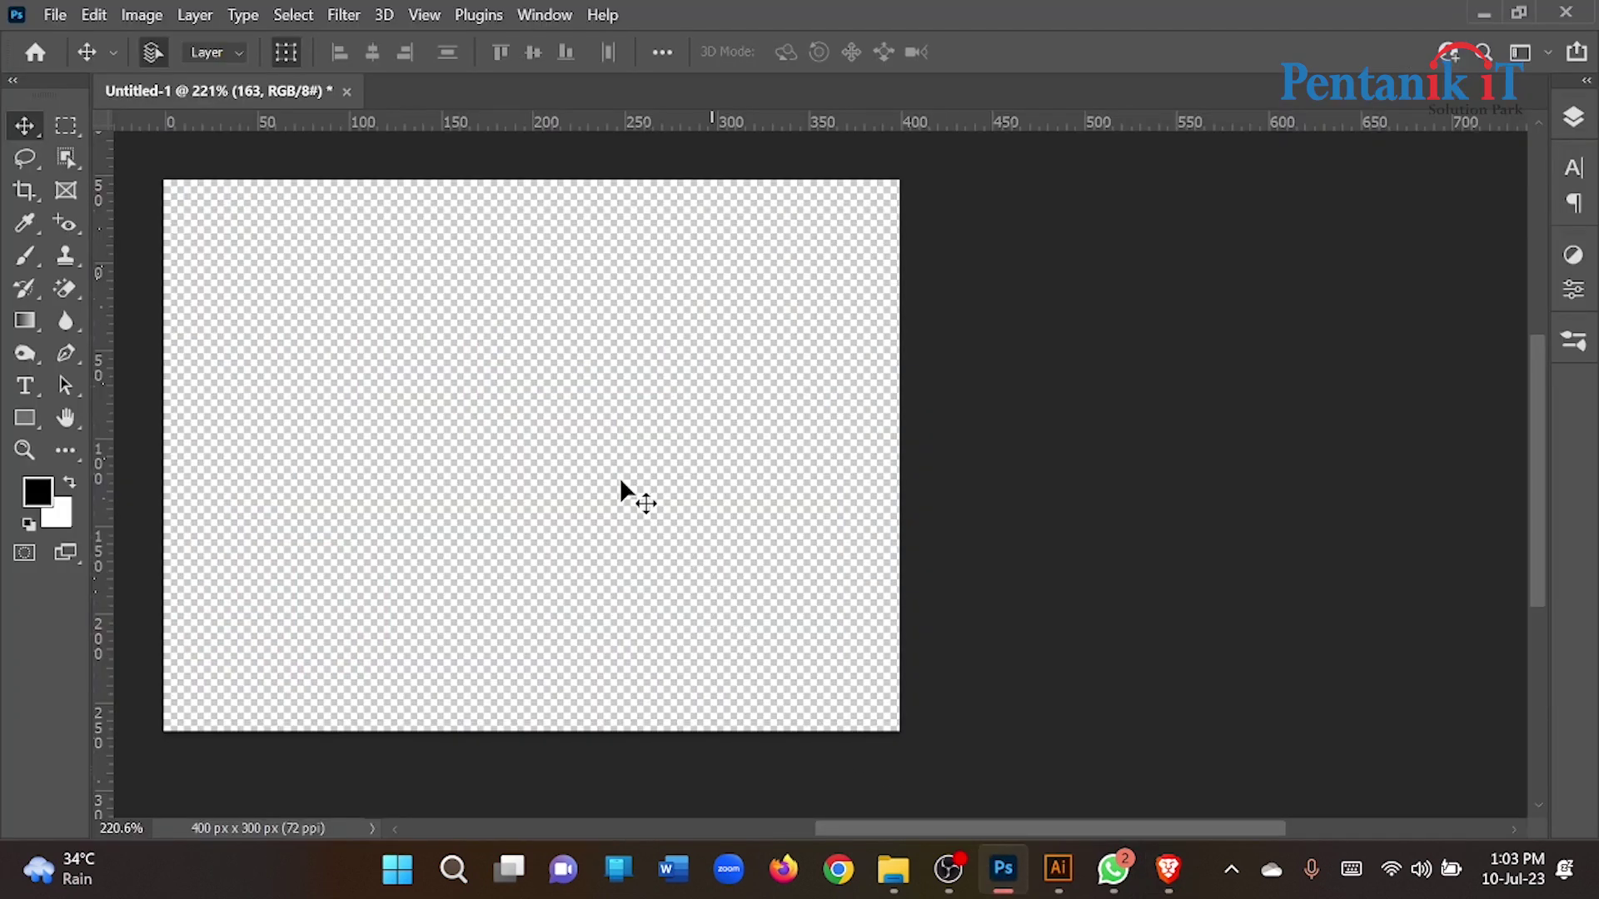
drag(606, 444, 1026, 583)
key(ctrl+v)
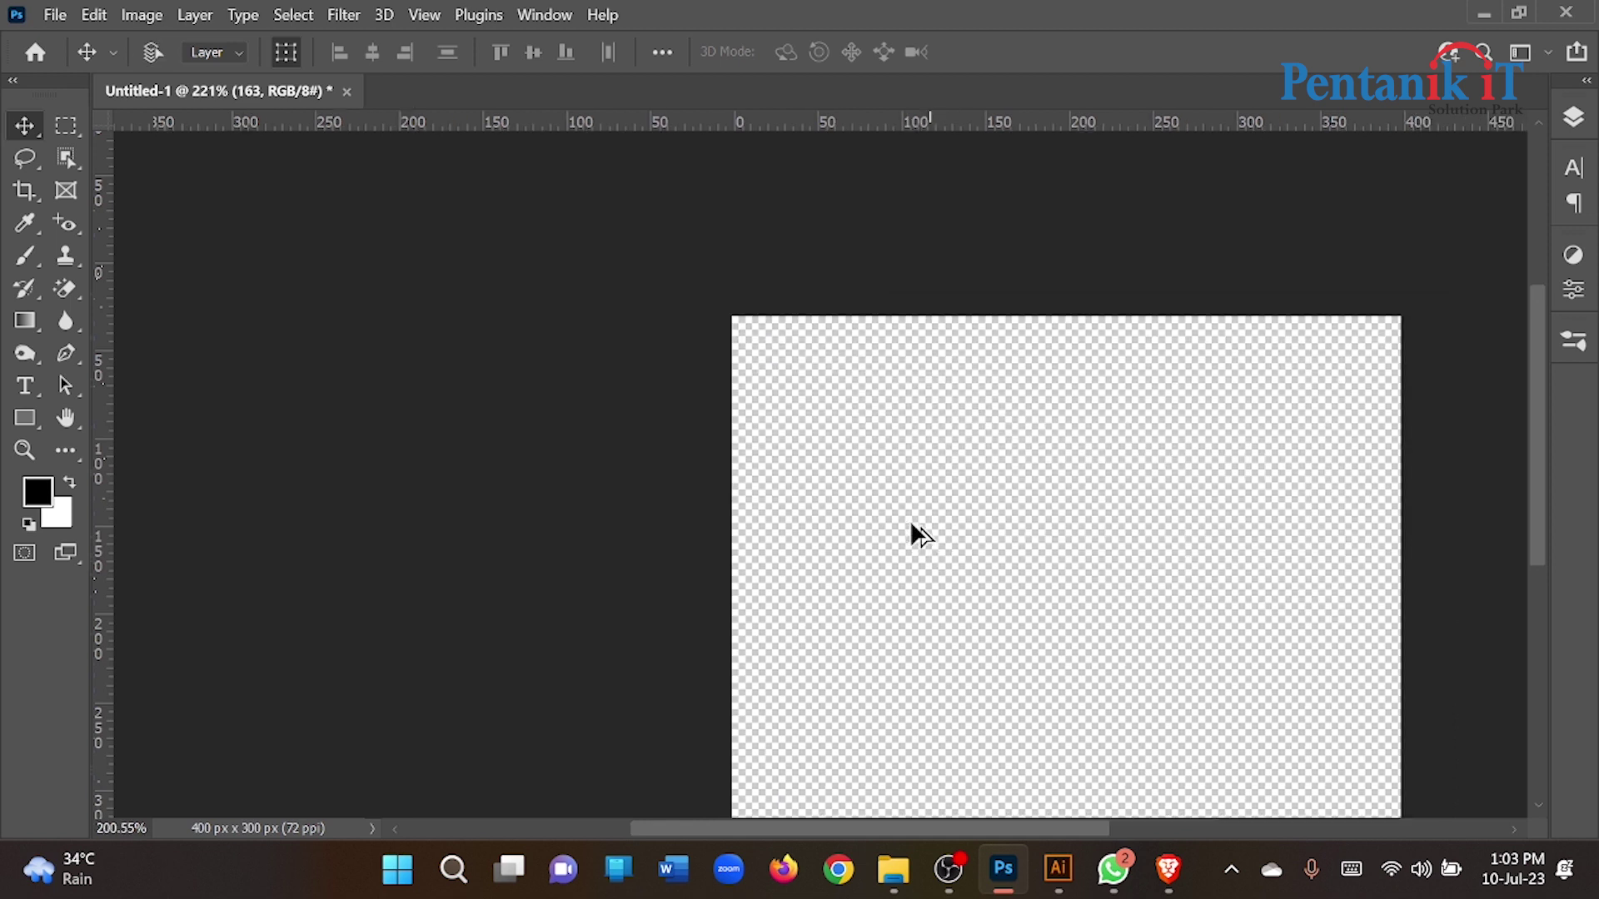
Save the cyclists photo as dsc_1488 in Downloads and view that folder in File Explorer
key(ctrl+minus)
click(1168, 869)
right_click(1029, 533)
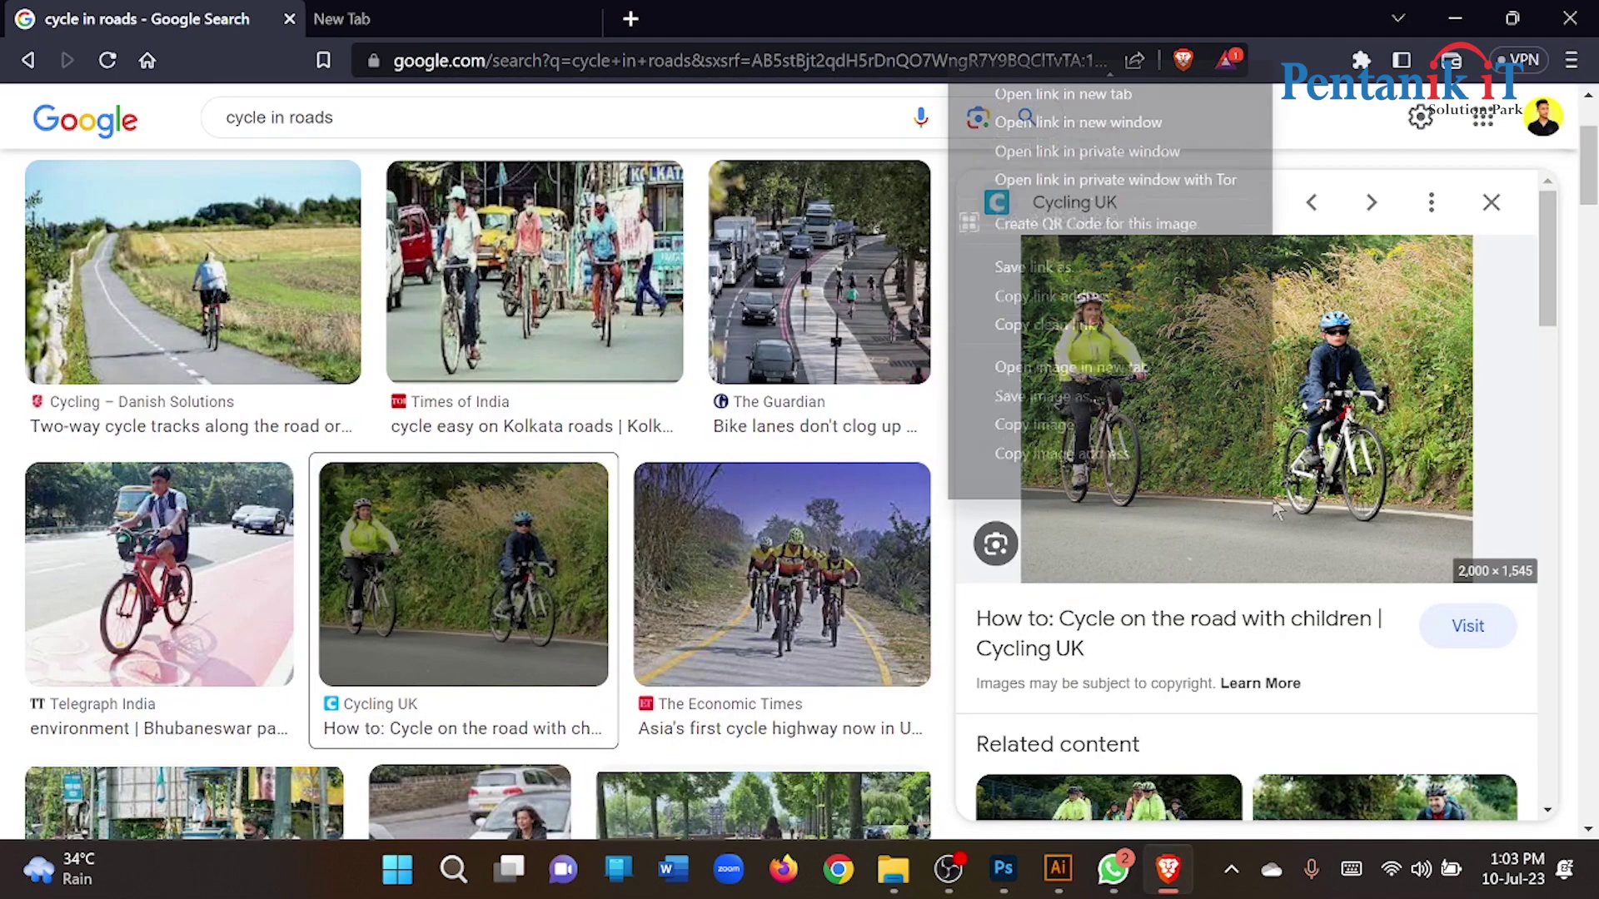
click(1035, 357)
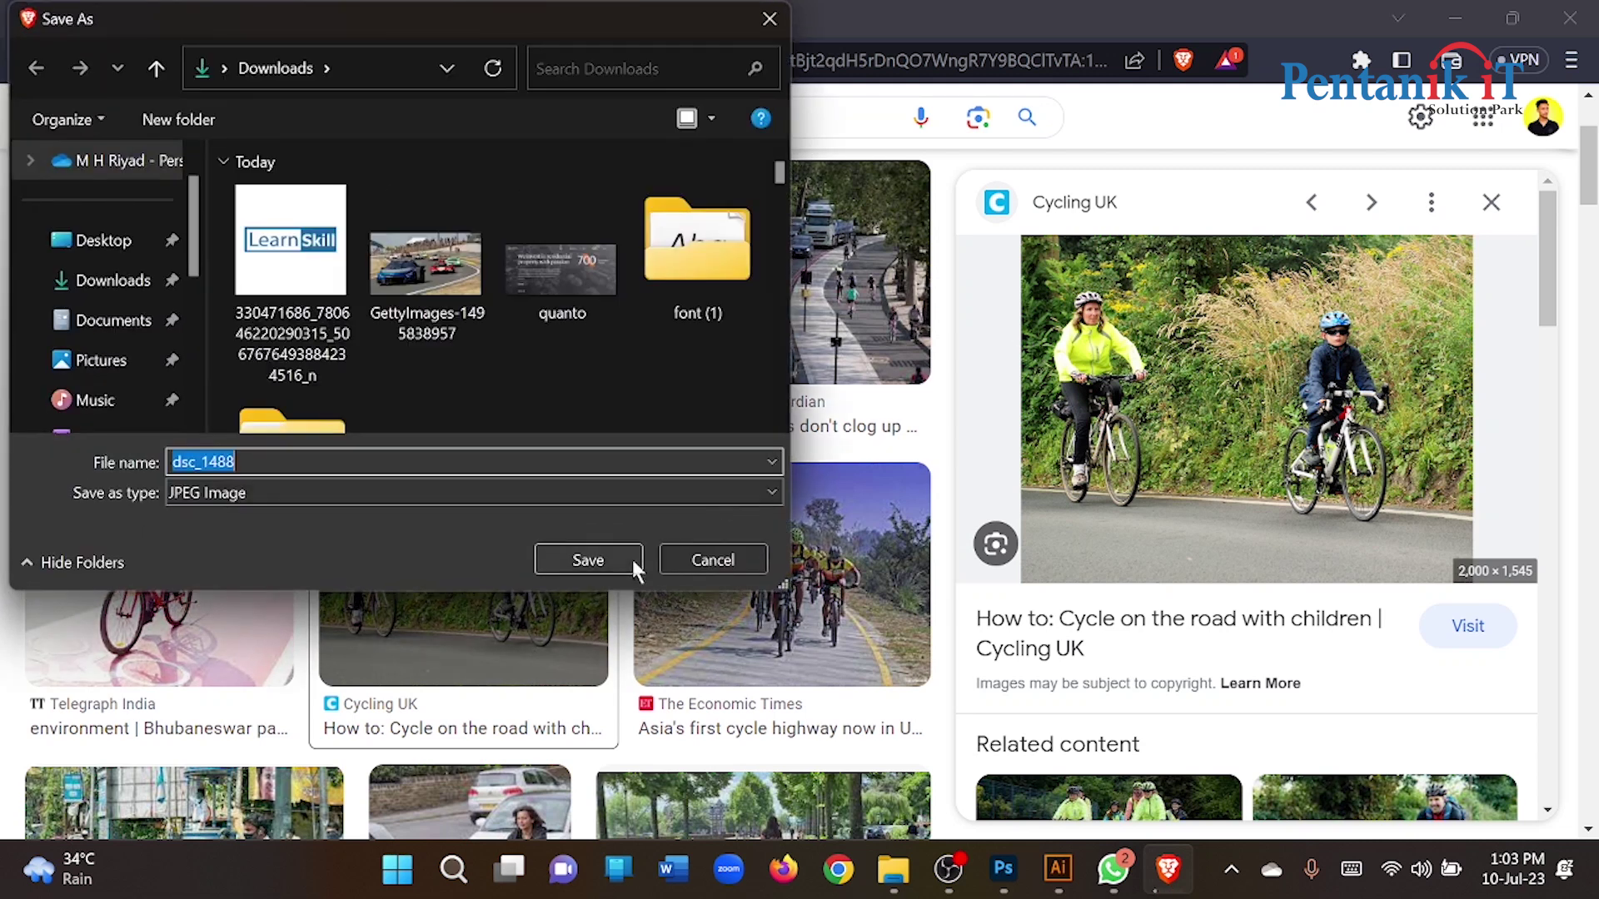
click(631, 561)
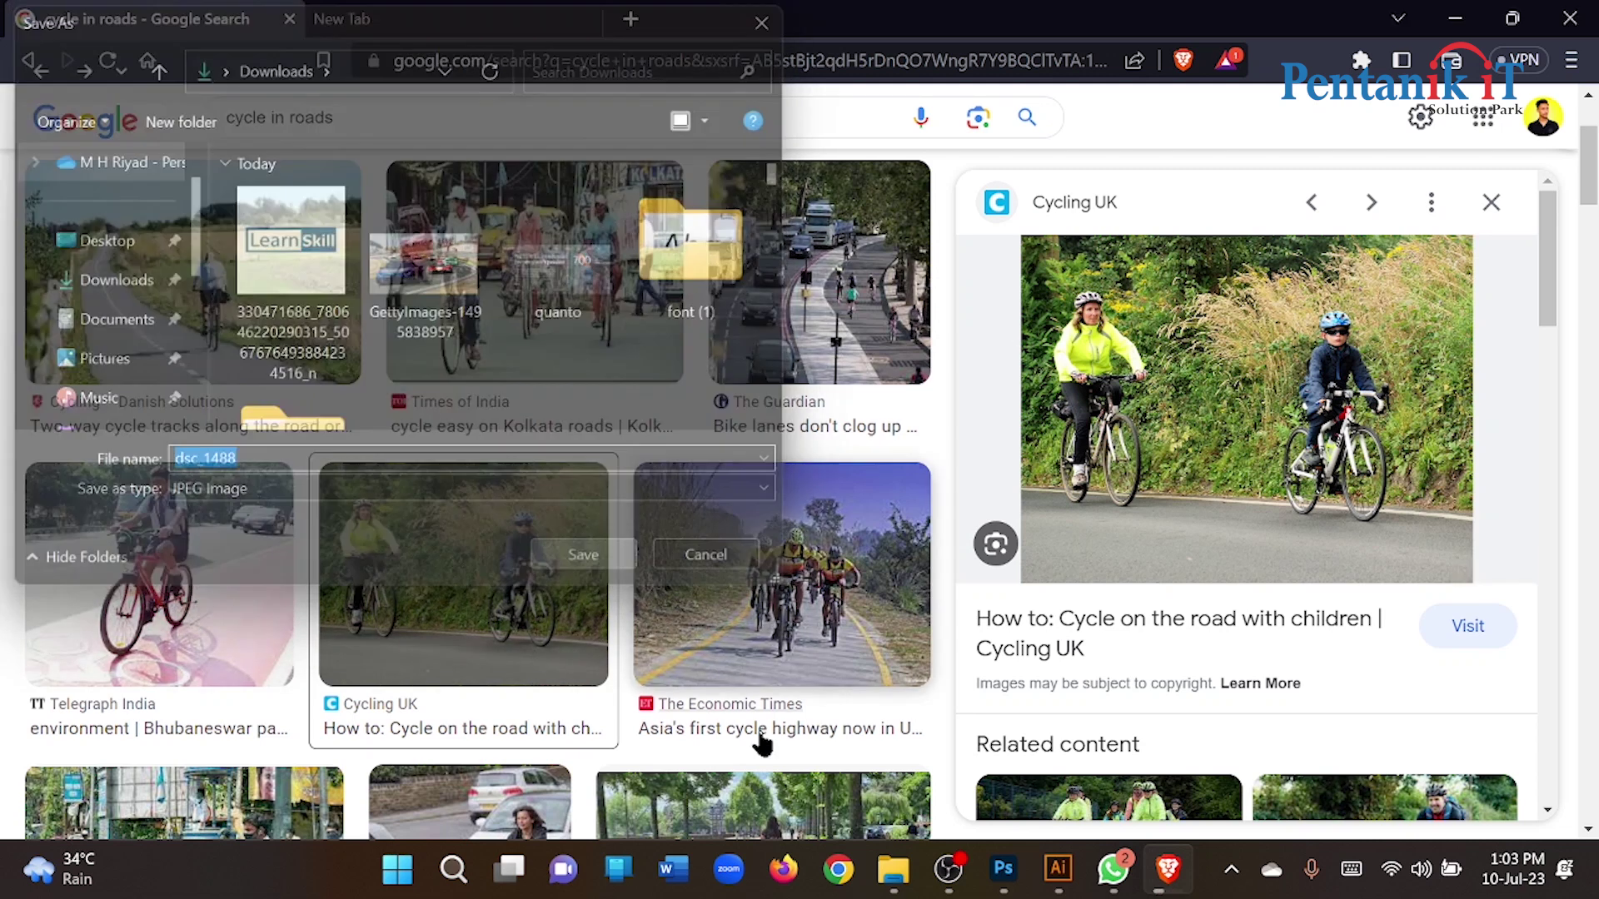
click(871, 877)
scroll(718, 554, down, 5)
scroll(717, 553, down, 5)
scroll(715, 543, up, 10)
Place dsc_1488 on the canvas and copy its selected cyclists onto a new Layer 2
drag(715, 543, 911, 775)
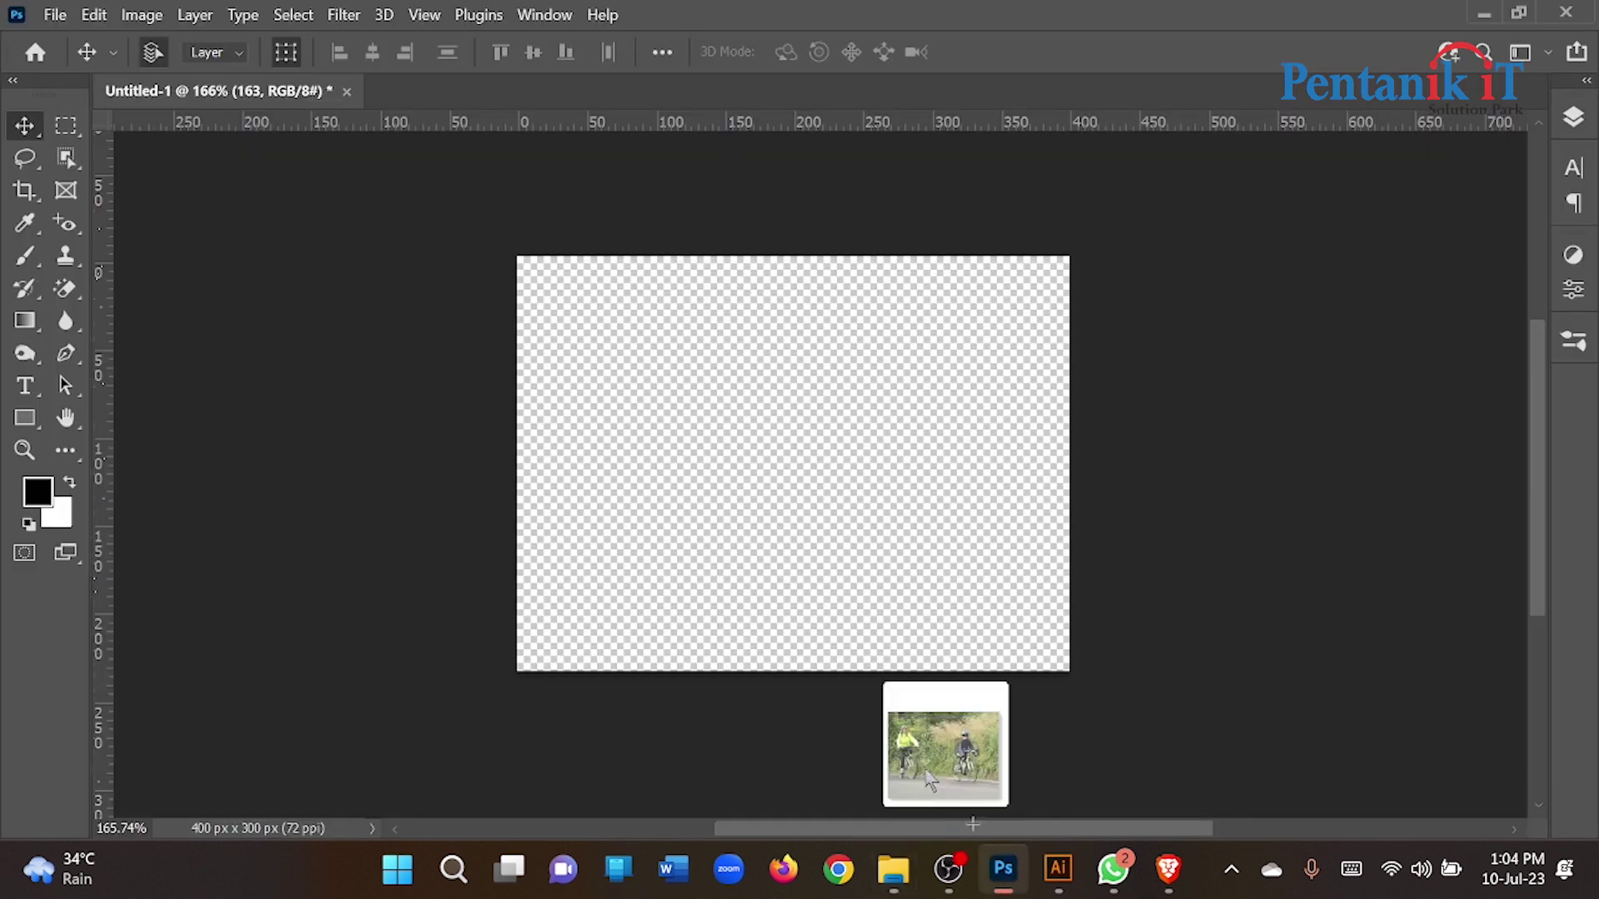
drag(911, 774, 749, 466)
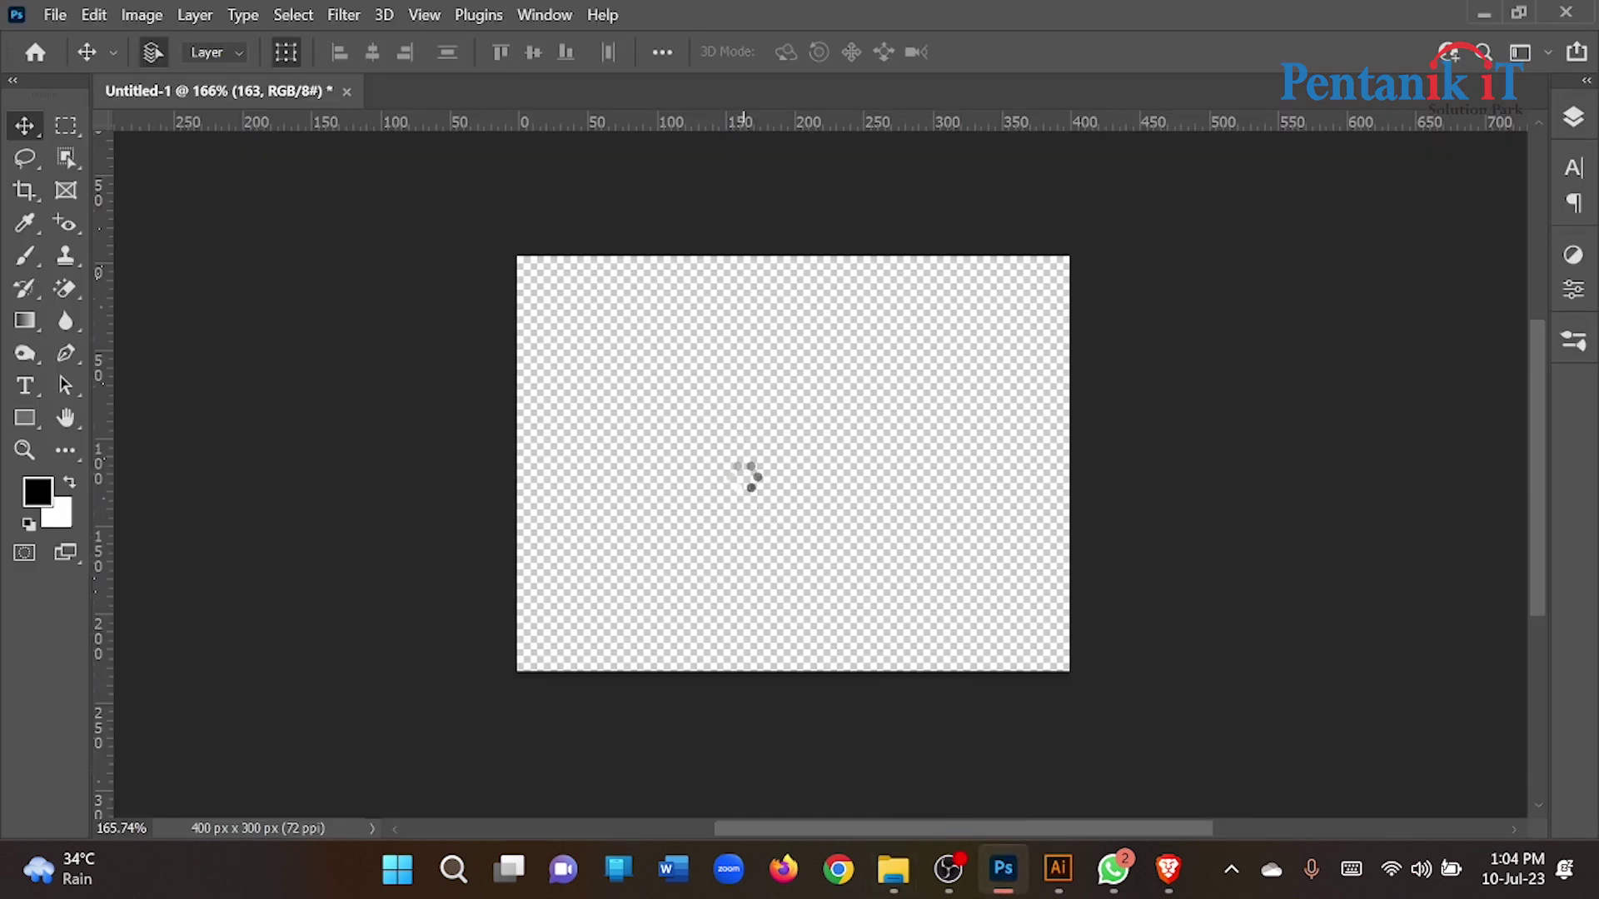
key(Return)
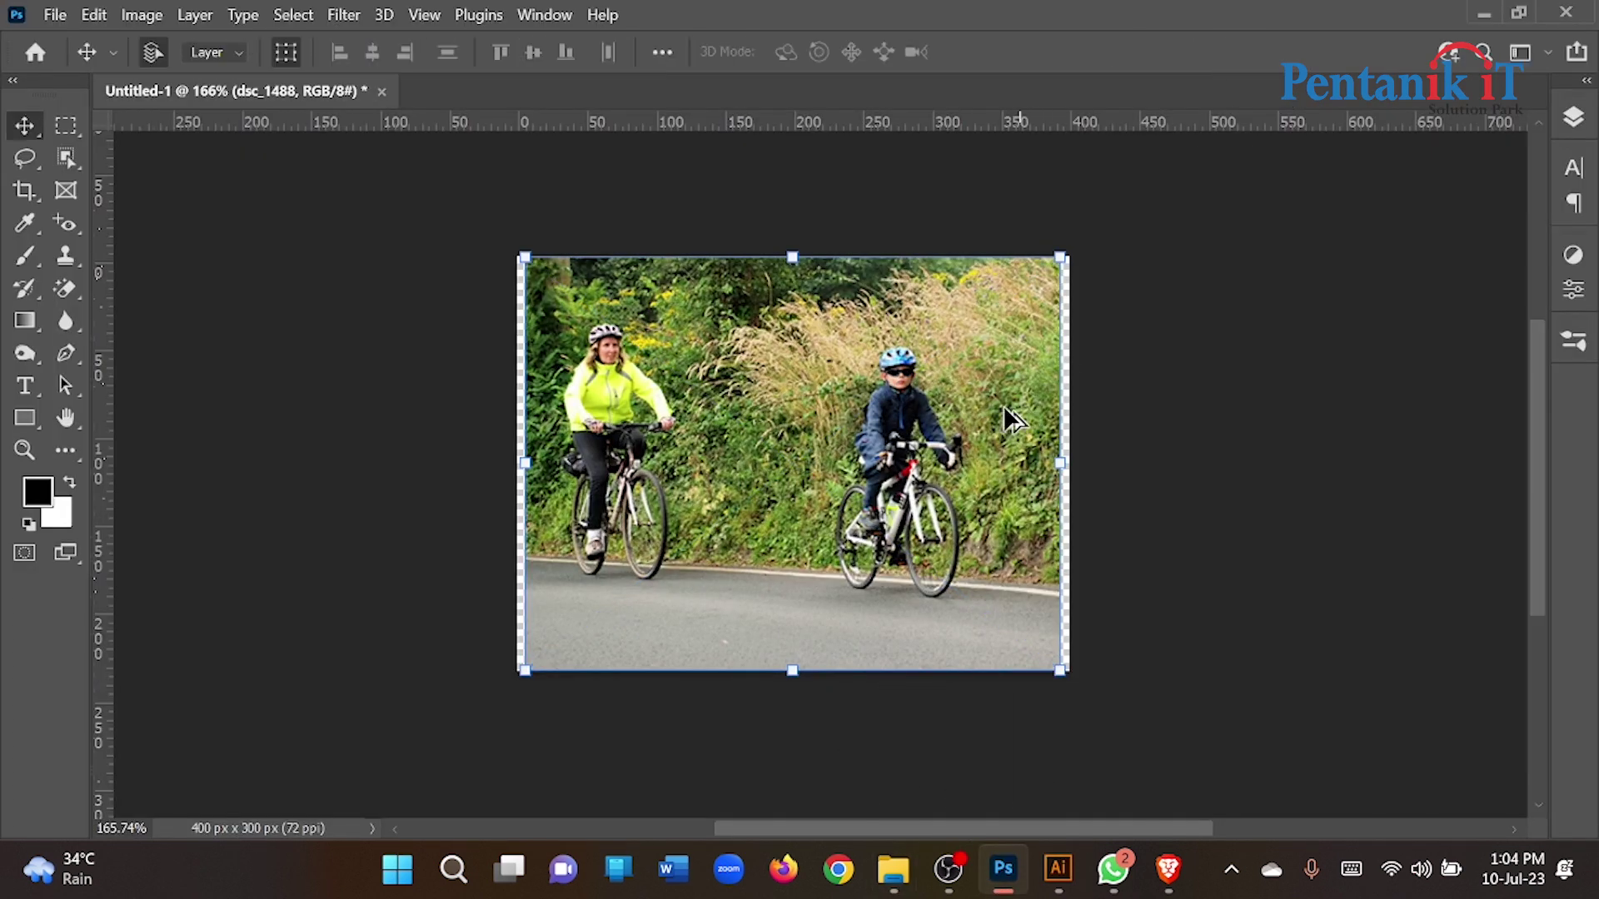
scroll(995, 398, up, 3)
scroll(882, 377, down, 2)
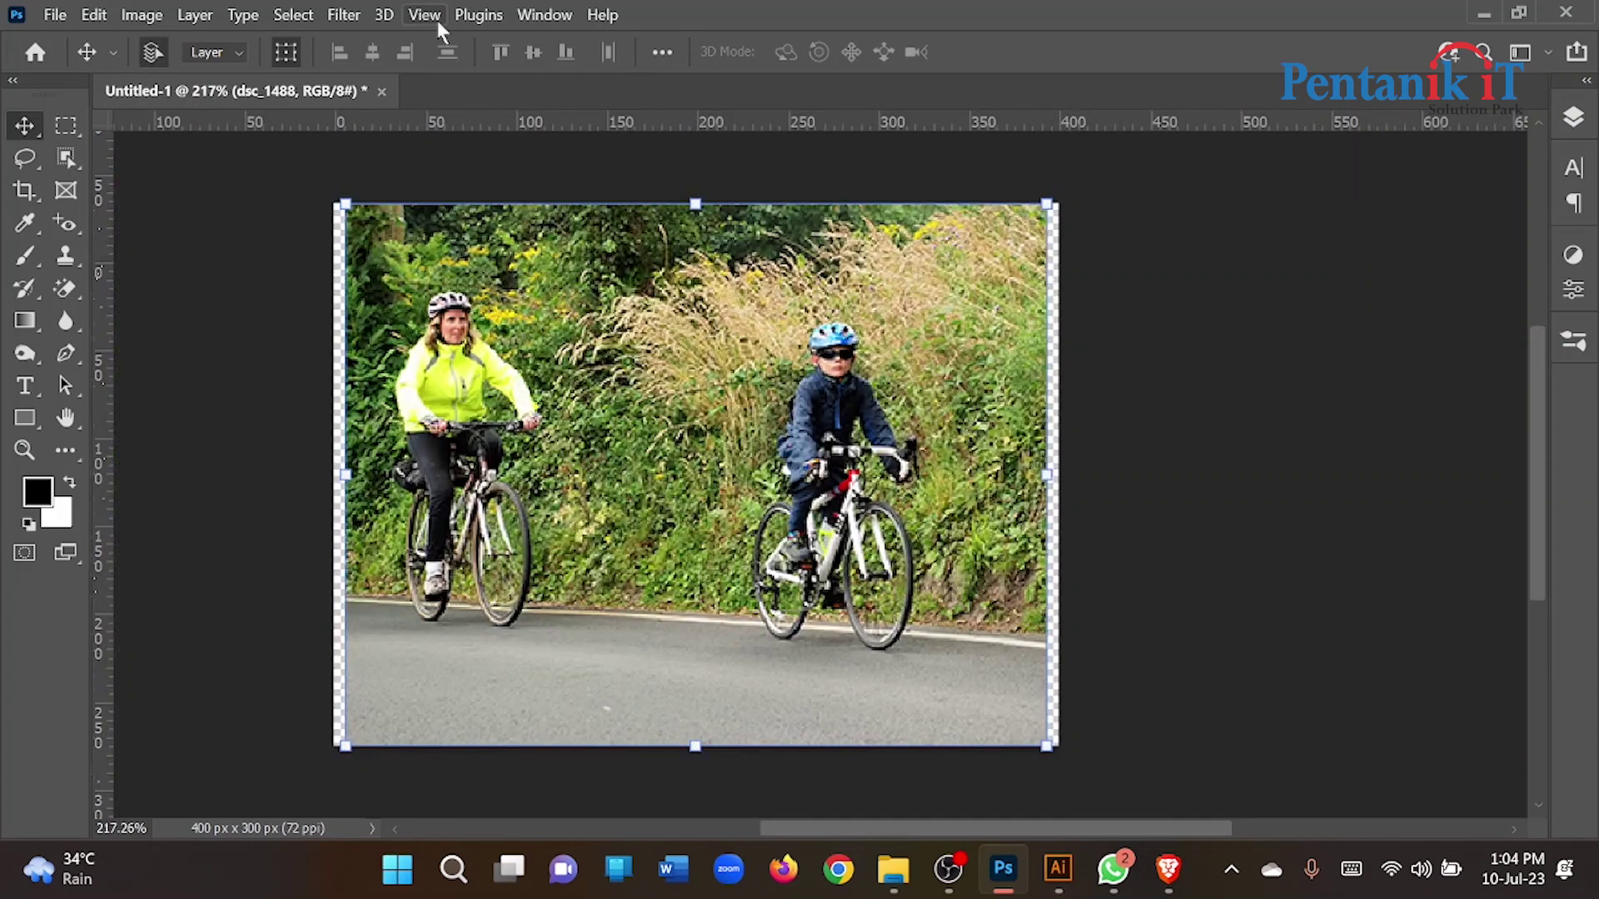
click(293, 15)
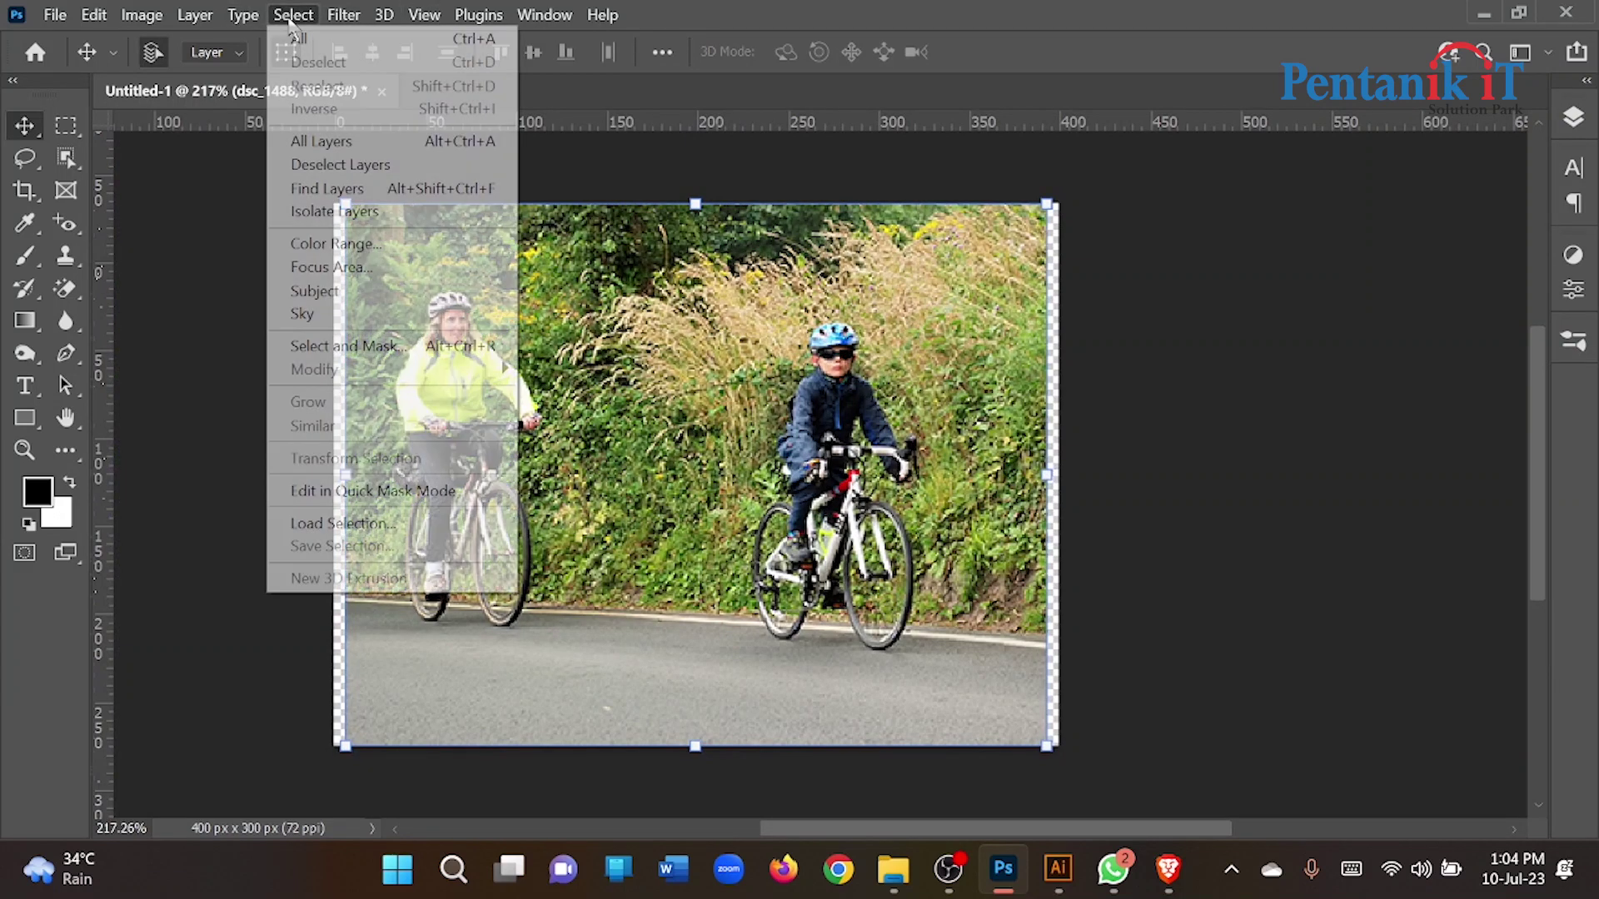
click(336, 300)
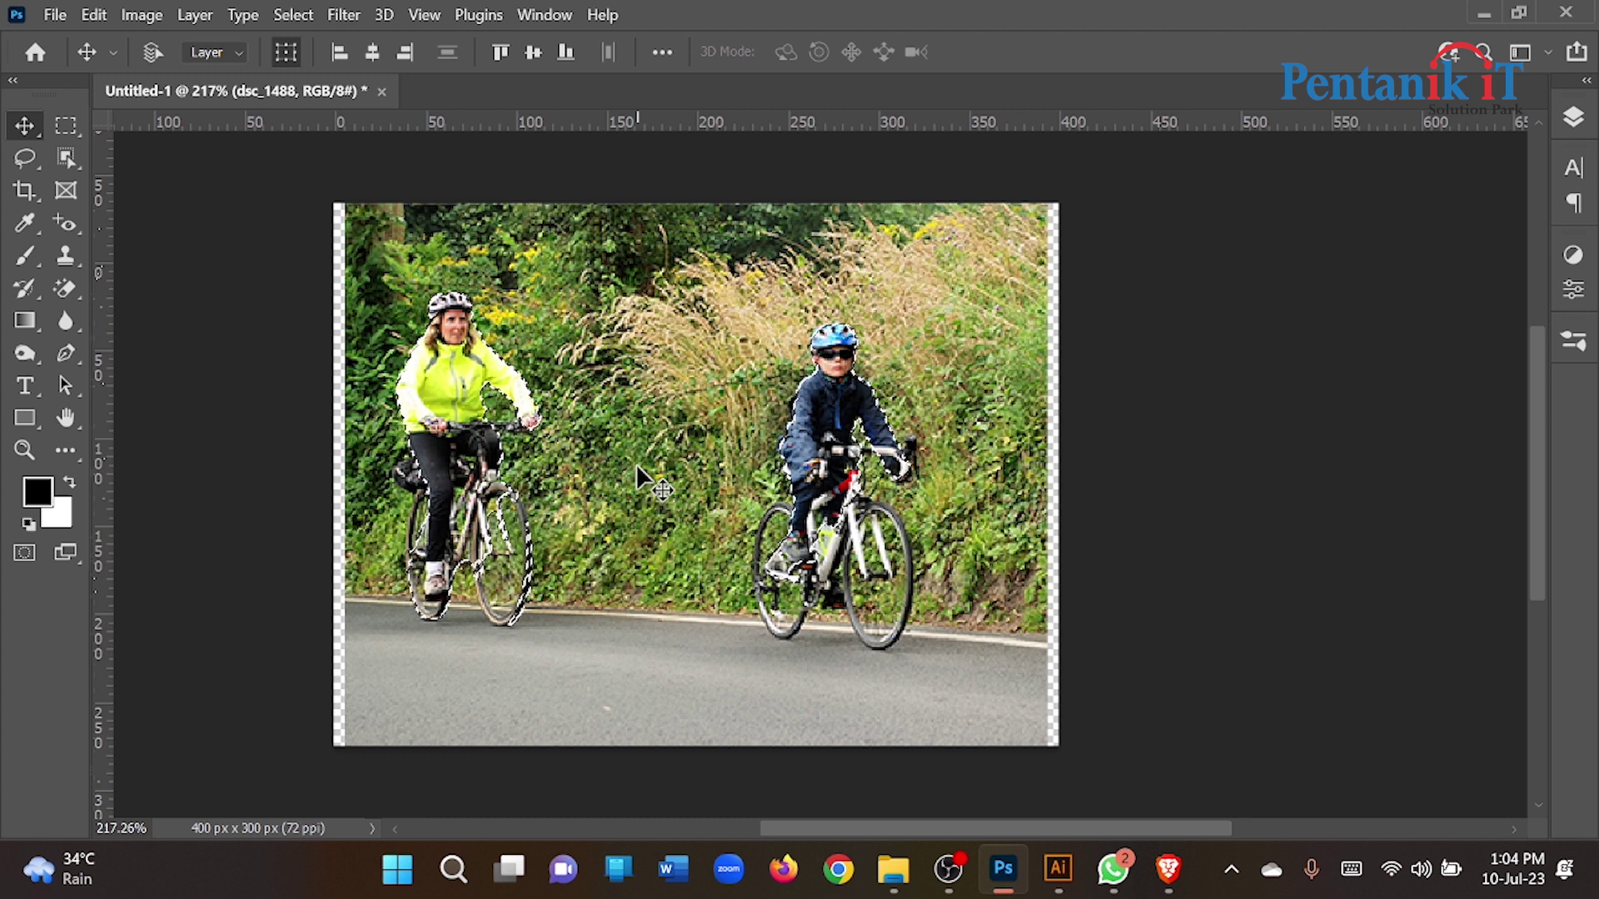
key(ctrl+j)
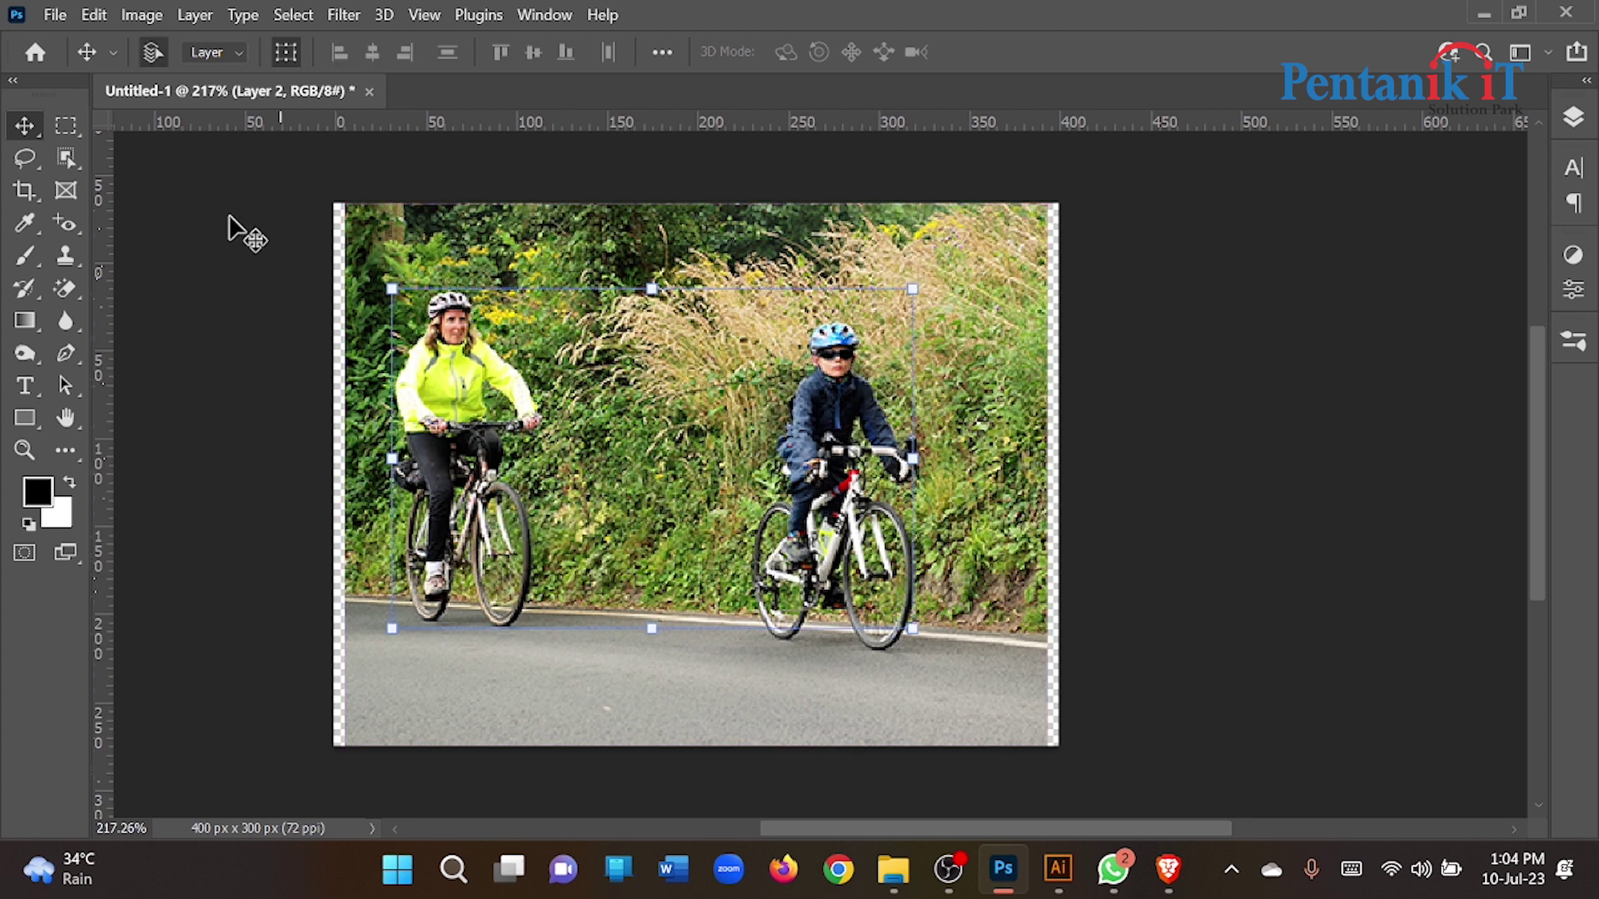
Scale both layers to 132.71% and shift them right to frame the woman
drag(210, 208, 820, 686)
drag(1058, 474, 1276, 475)
mouse_move(902, 473)
mouse_down()
mouse_move(943, 491)
mouse_move(911, 498)
mouse_up()
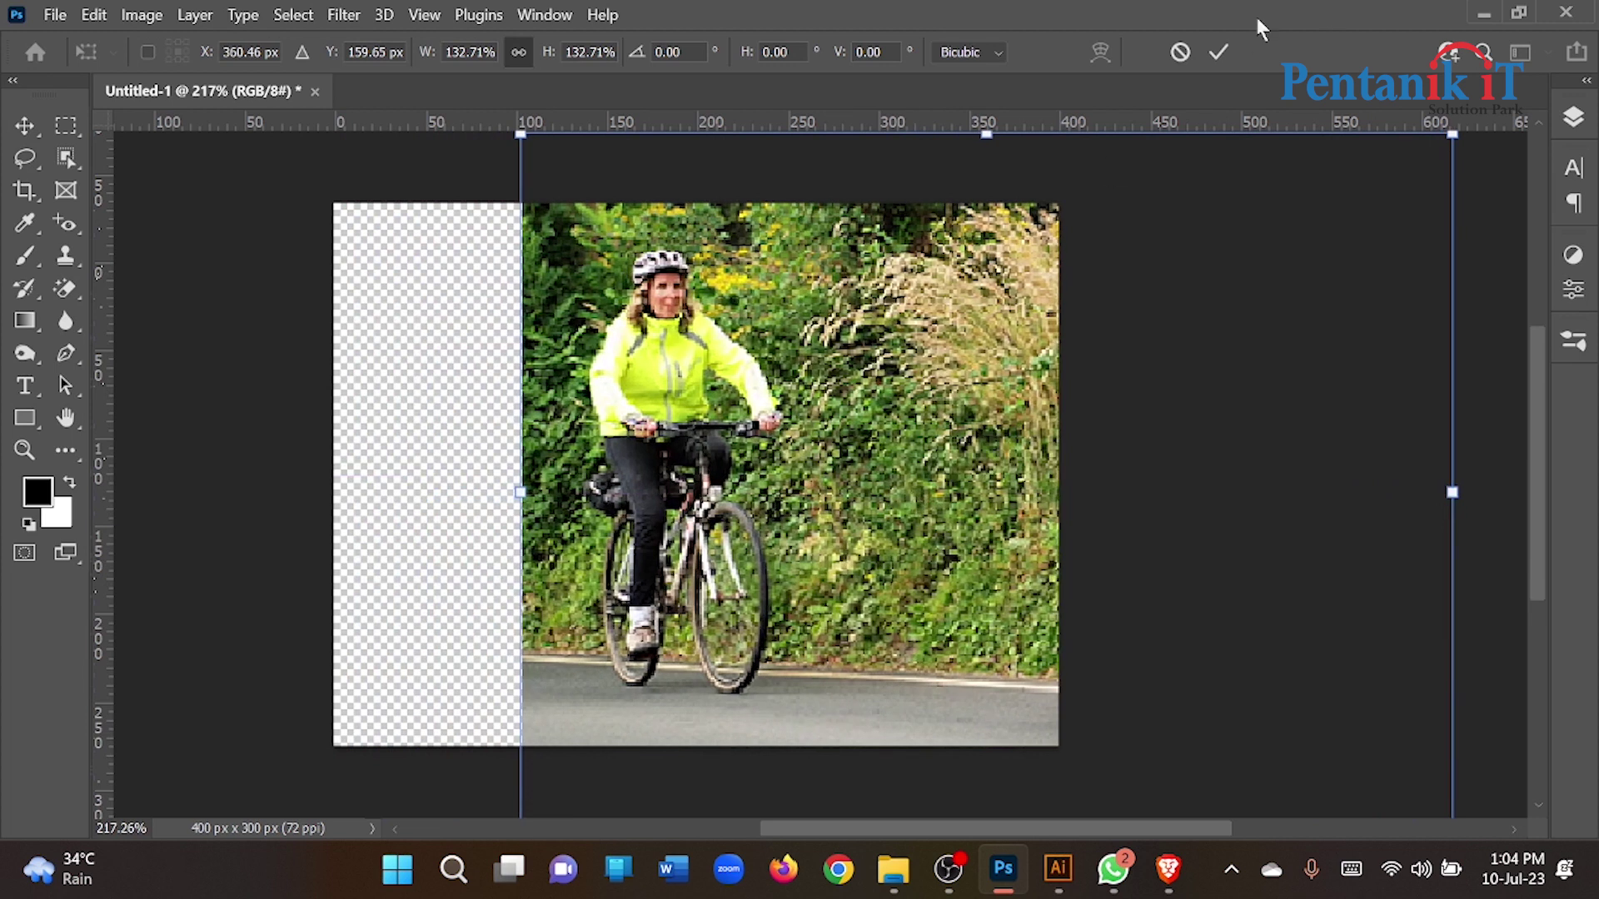
click(1221, 53)
Hide the cutout Layer 2 and make the dsc_1488 photo layer active
key(F7)
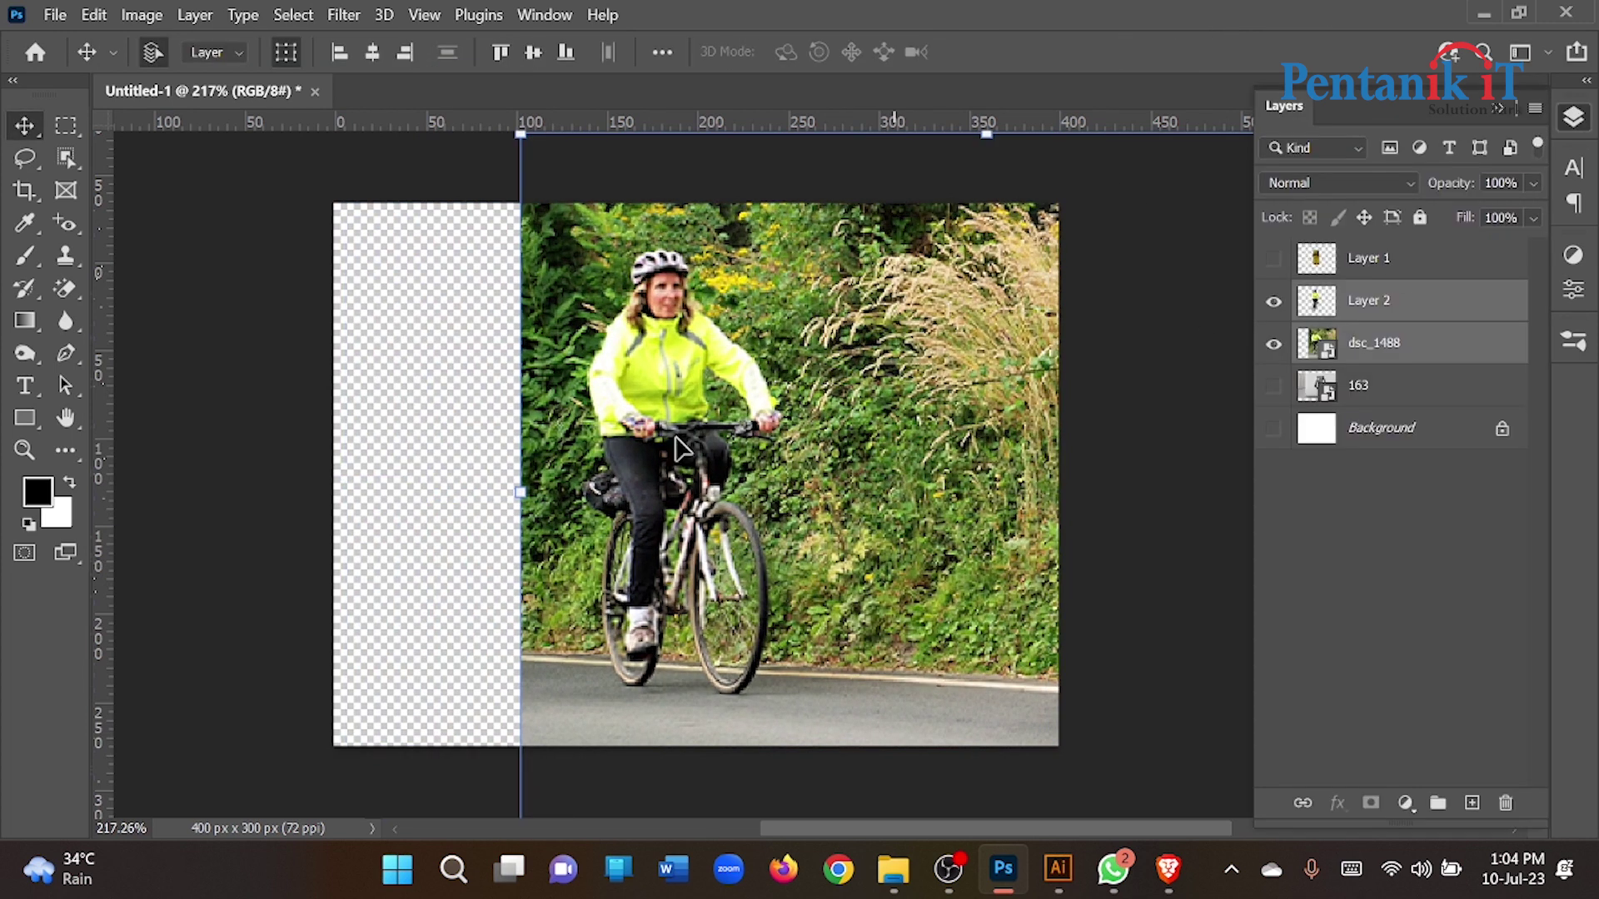
click(657, 375)
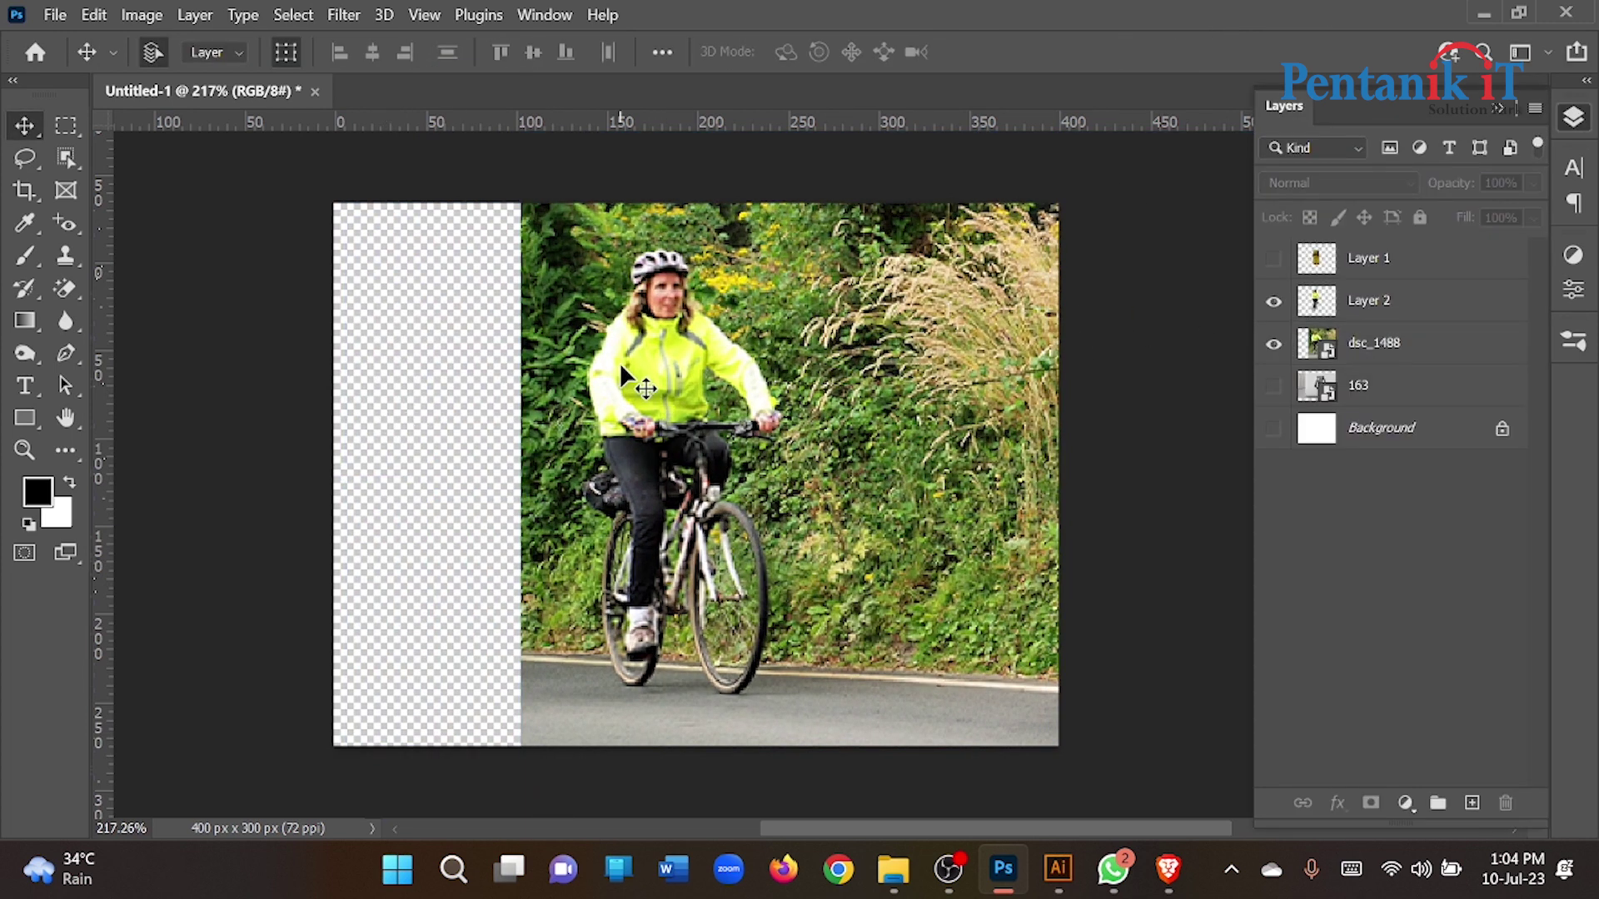
click(1273, 302)
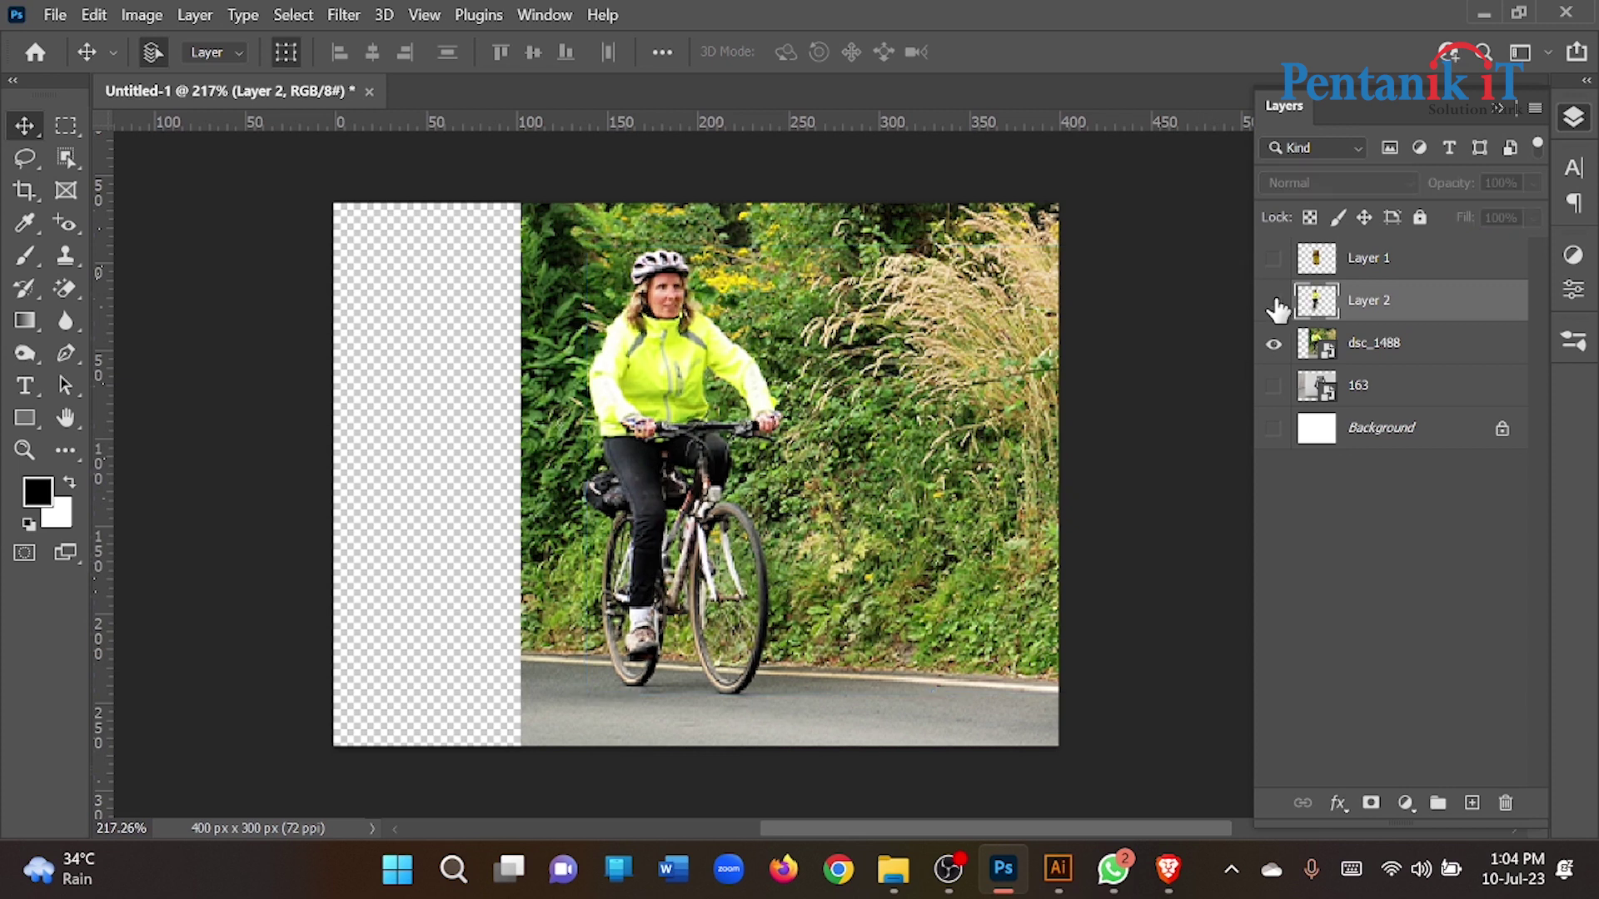
click(724, 446)
click(344, 14)
mouse_move(362, 308)
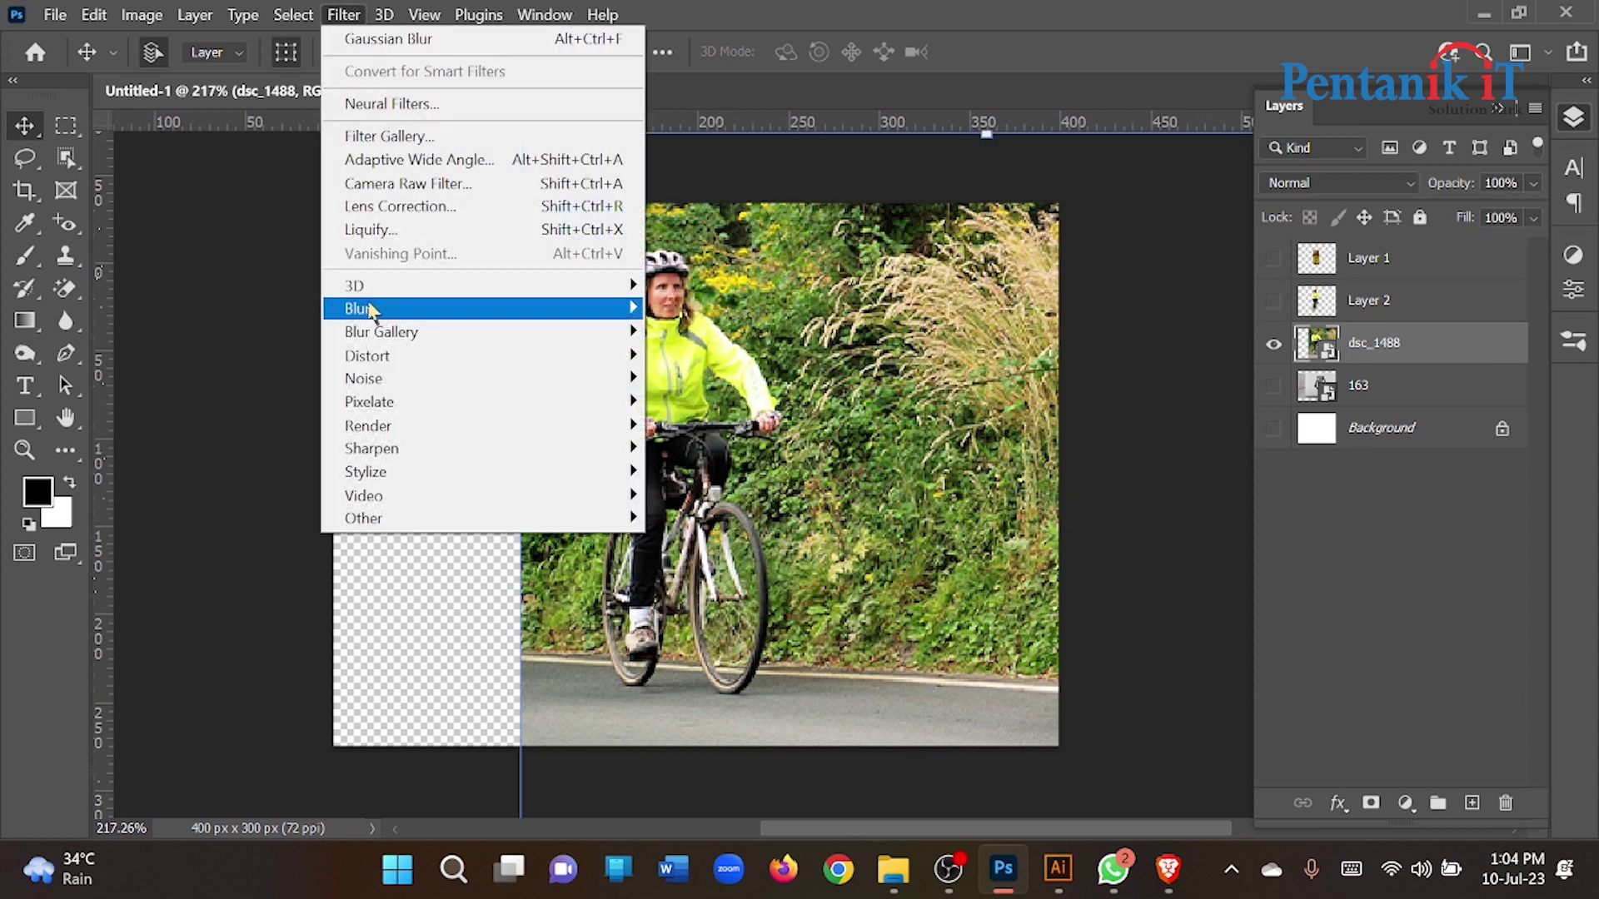
Apply a Motion Blur with distance 6 pixels to the dsc_1488 photo
click(714, 448)
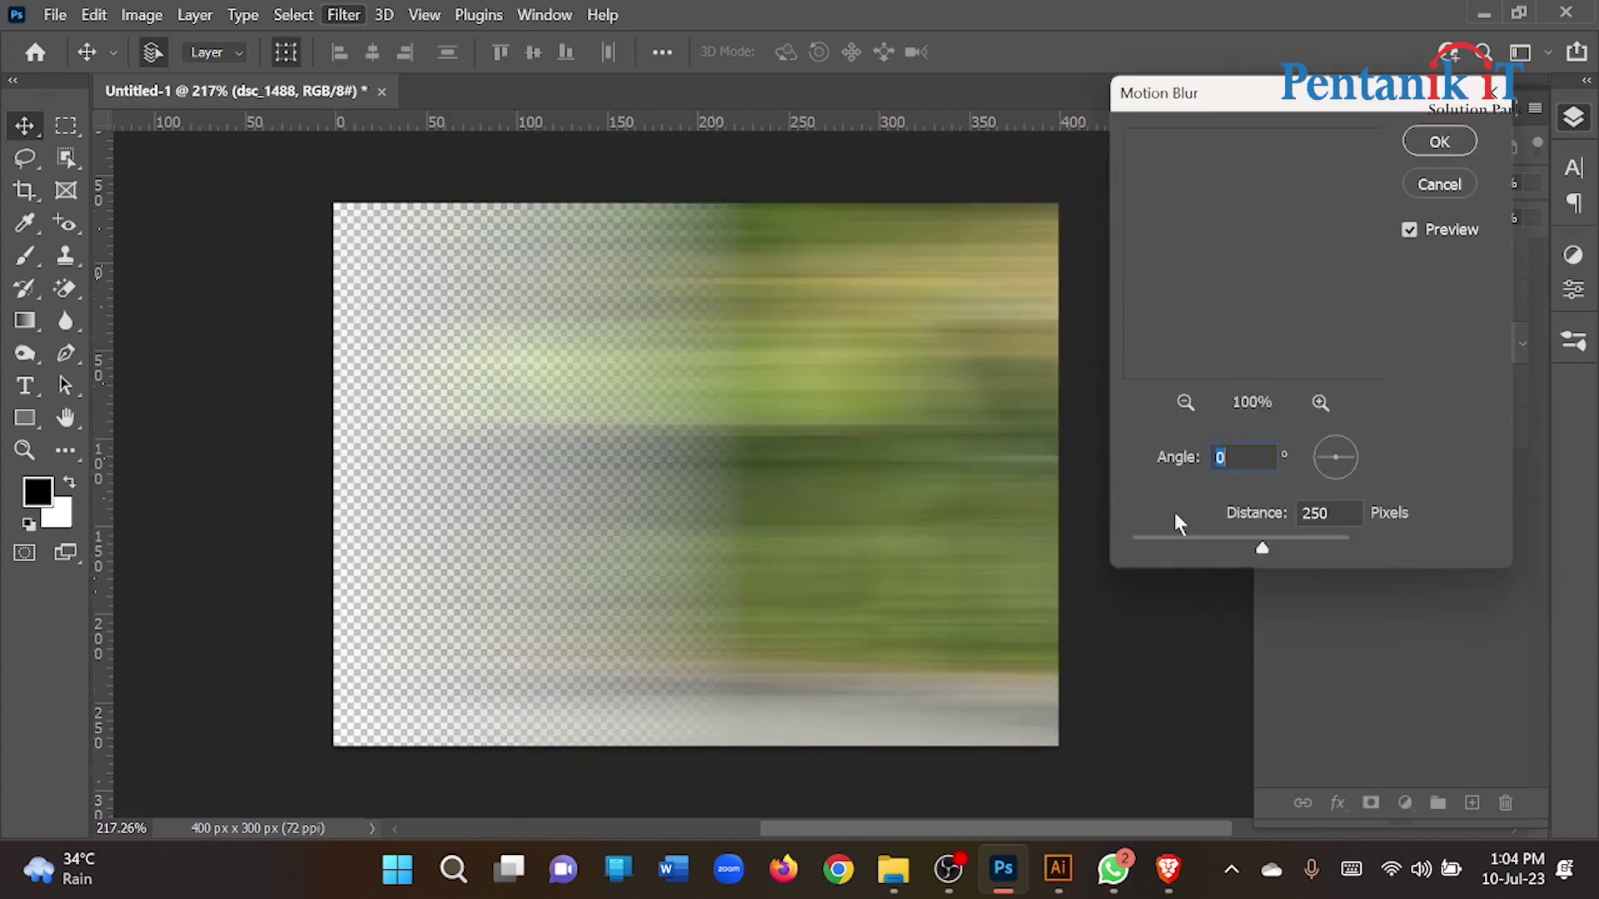
click(1153, 550)
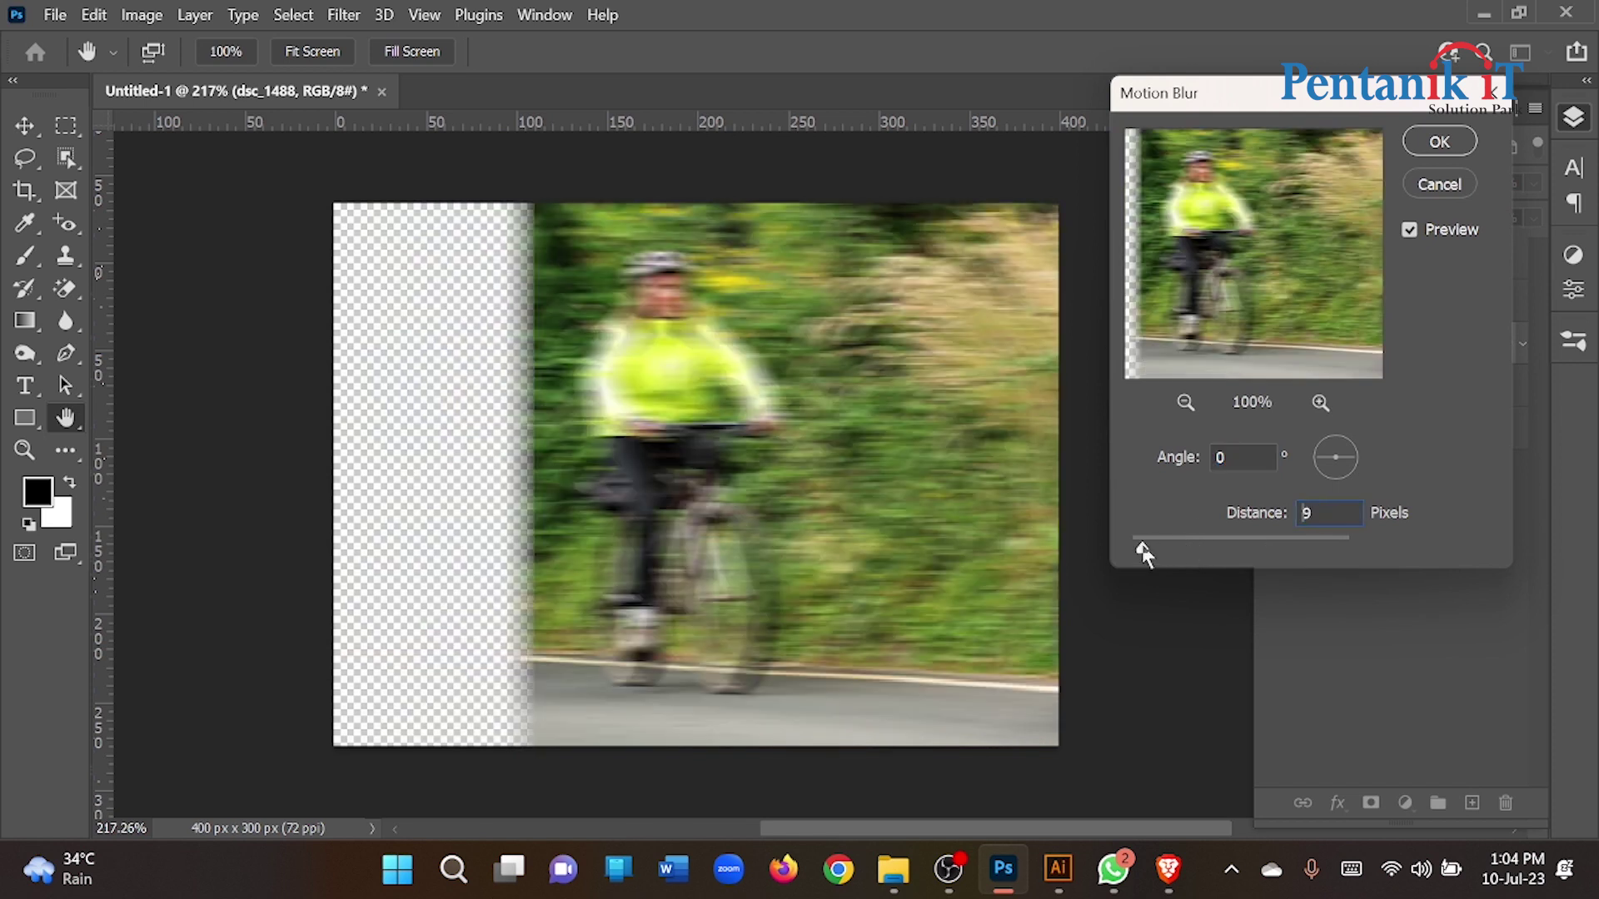
drag(1143, 551, 1137, 554)
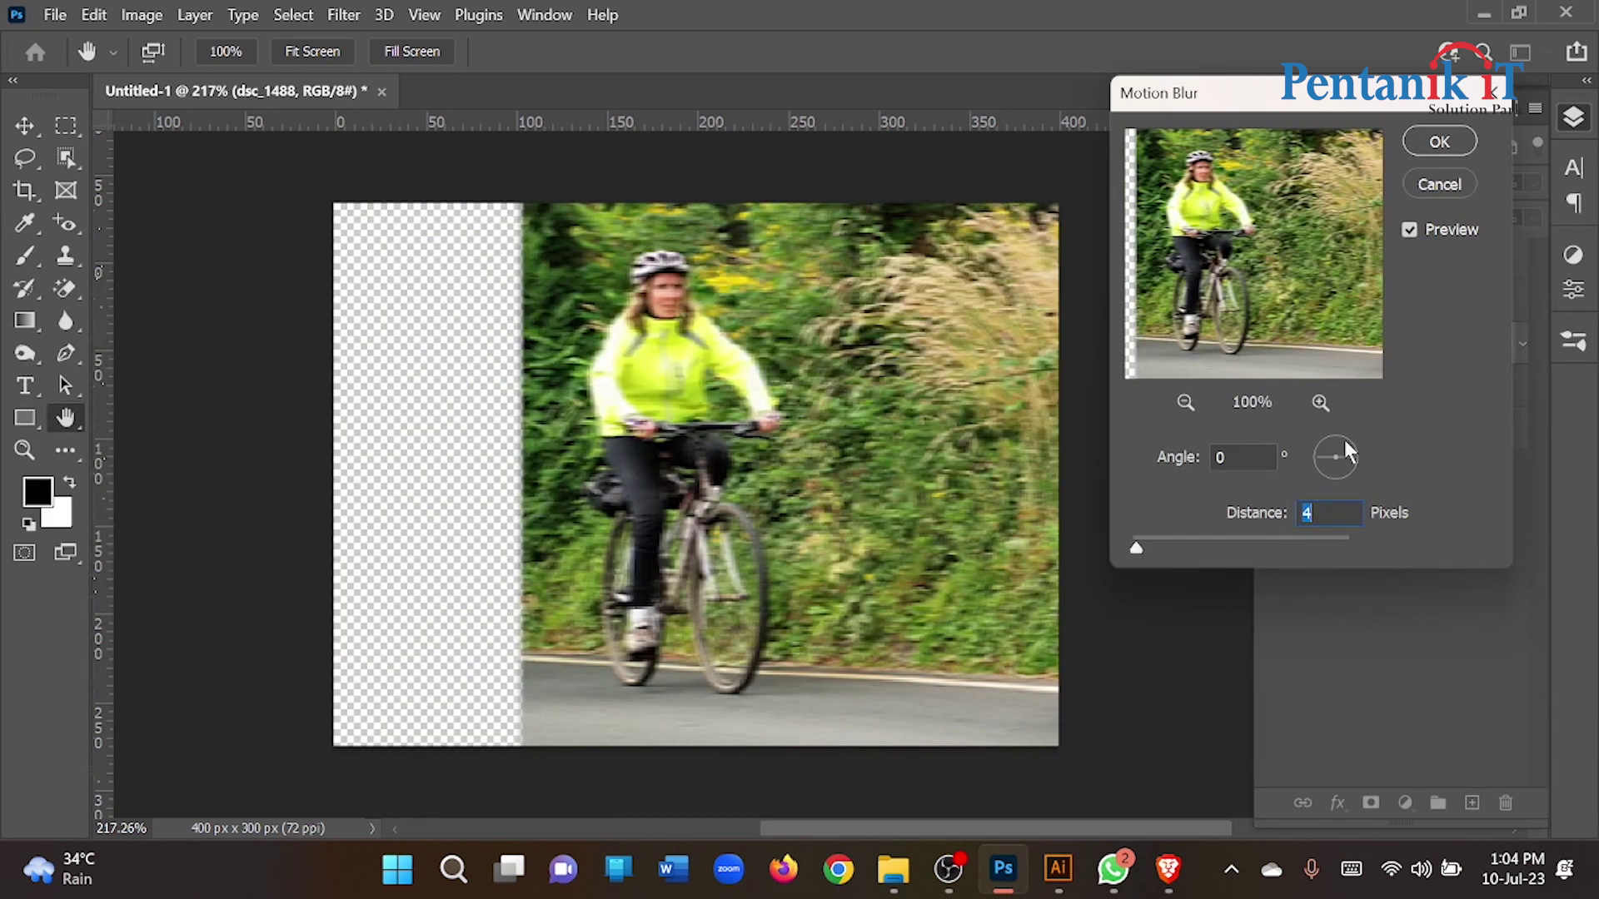
key(Up)
key(Up)
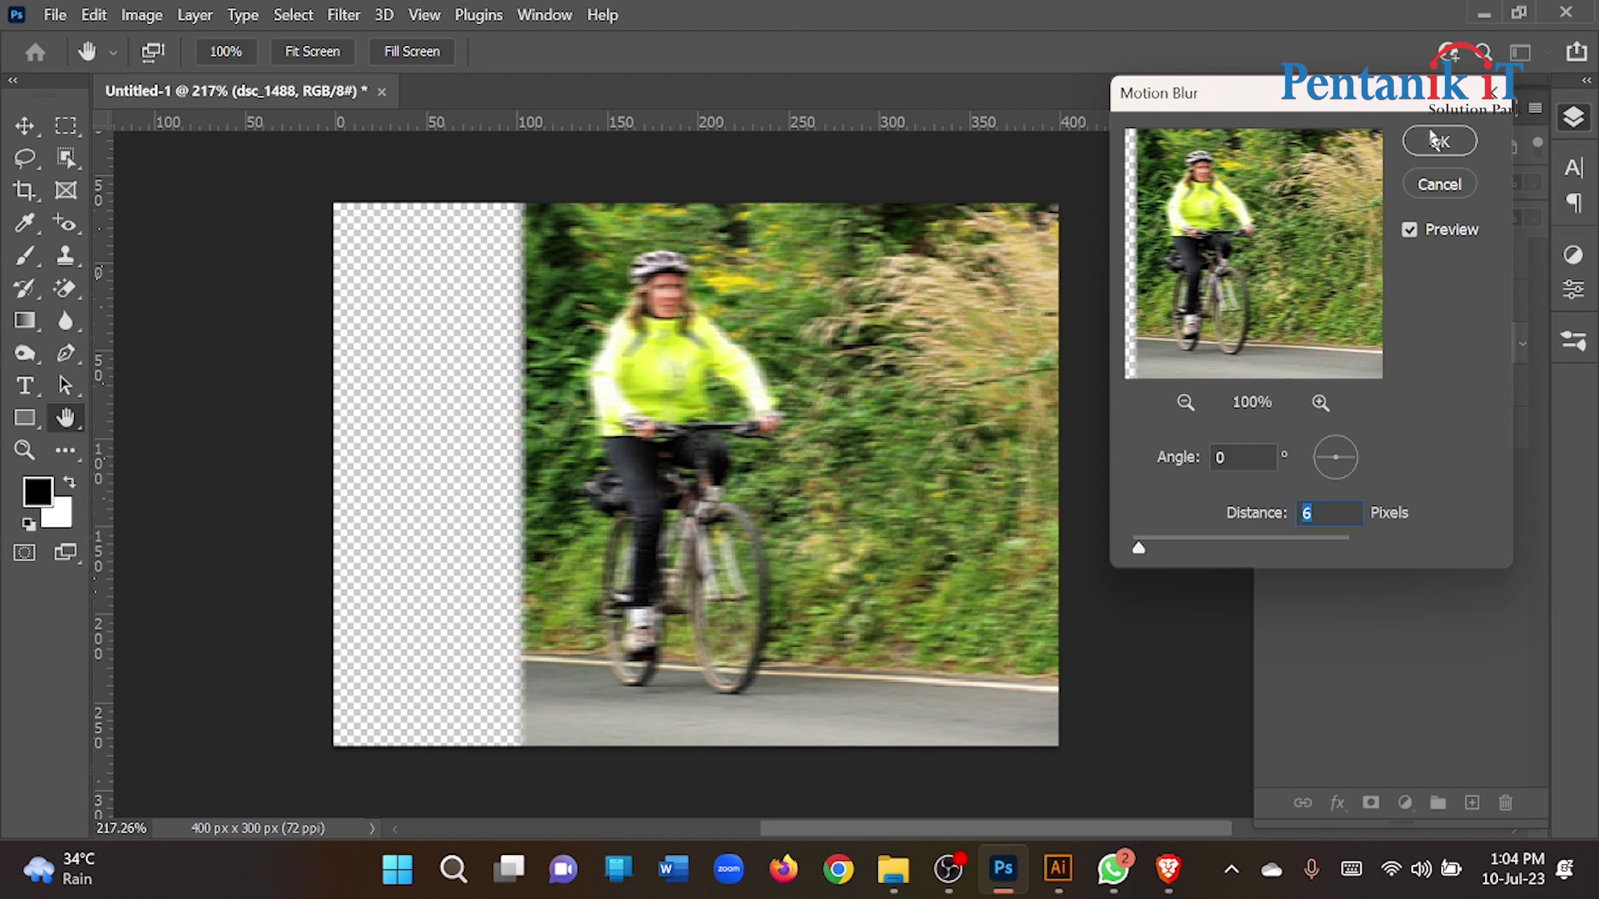
click(1437, 140)
Show the sharp cyclist Layer 2 again and undo the motion blur
click(1274, 301)
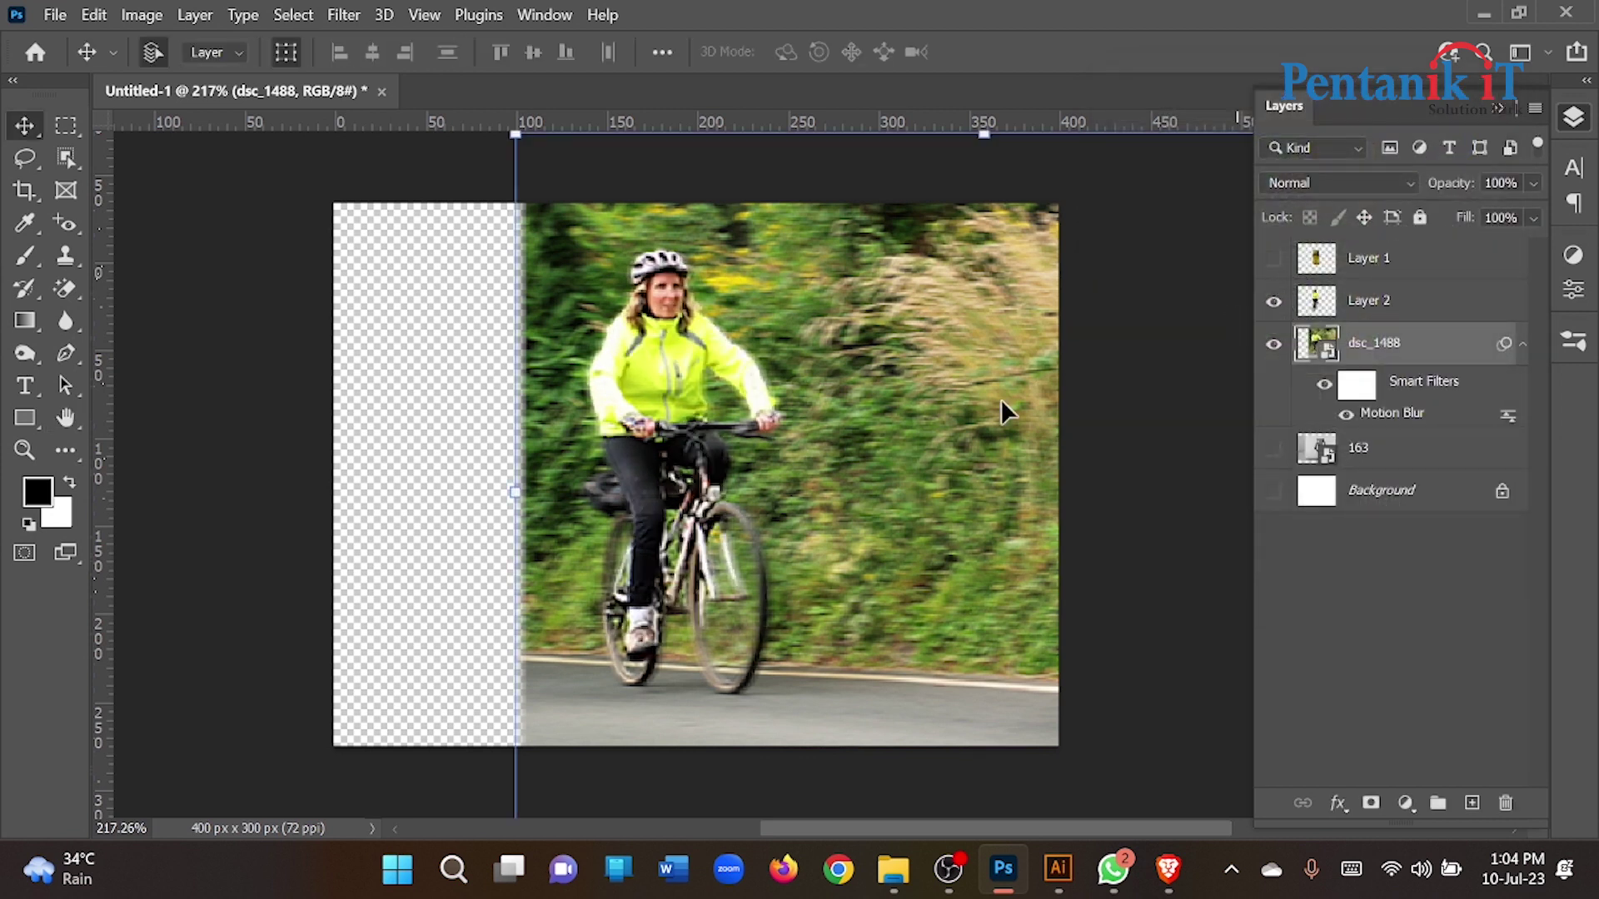
scroll(450, 462, down, 4)
scroll(542, 516, down, 1)
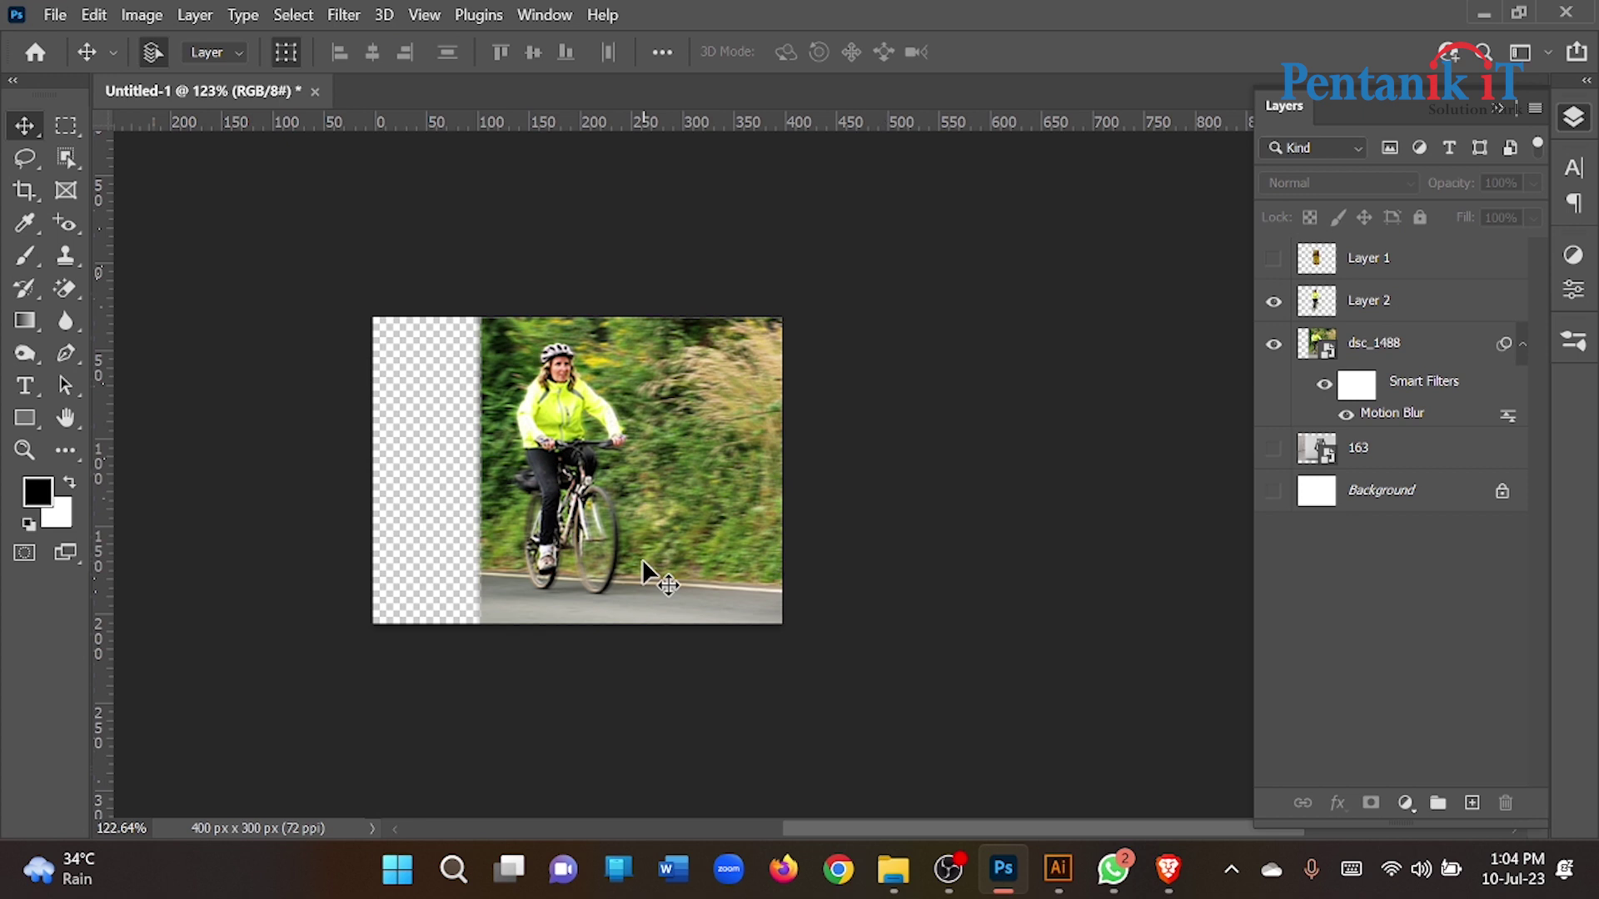
scroll(567, 468, up, 1)
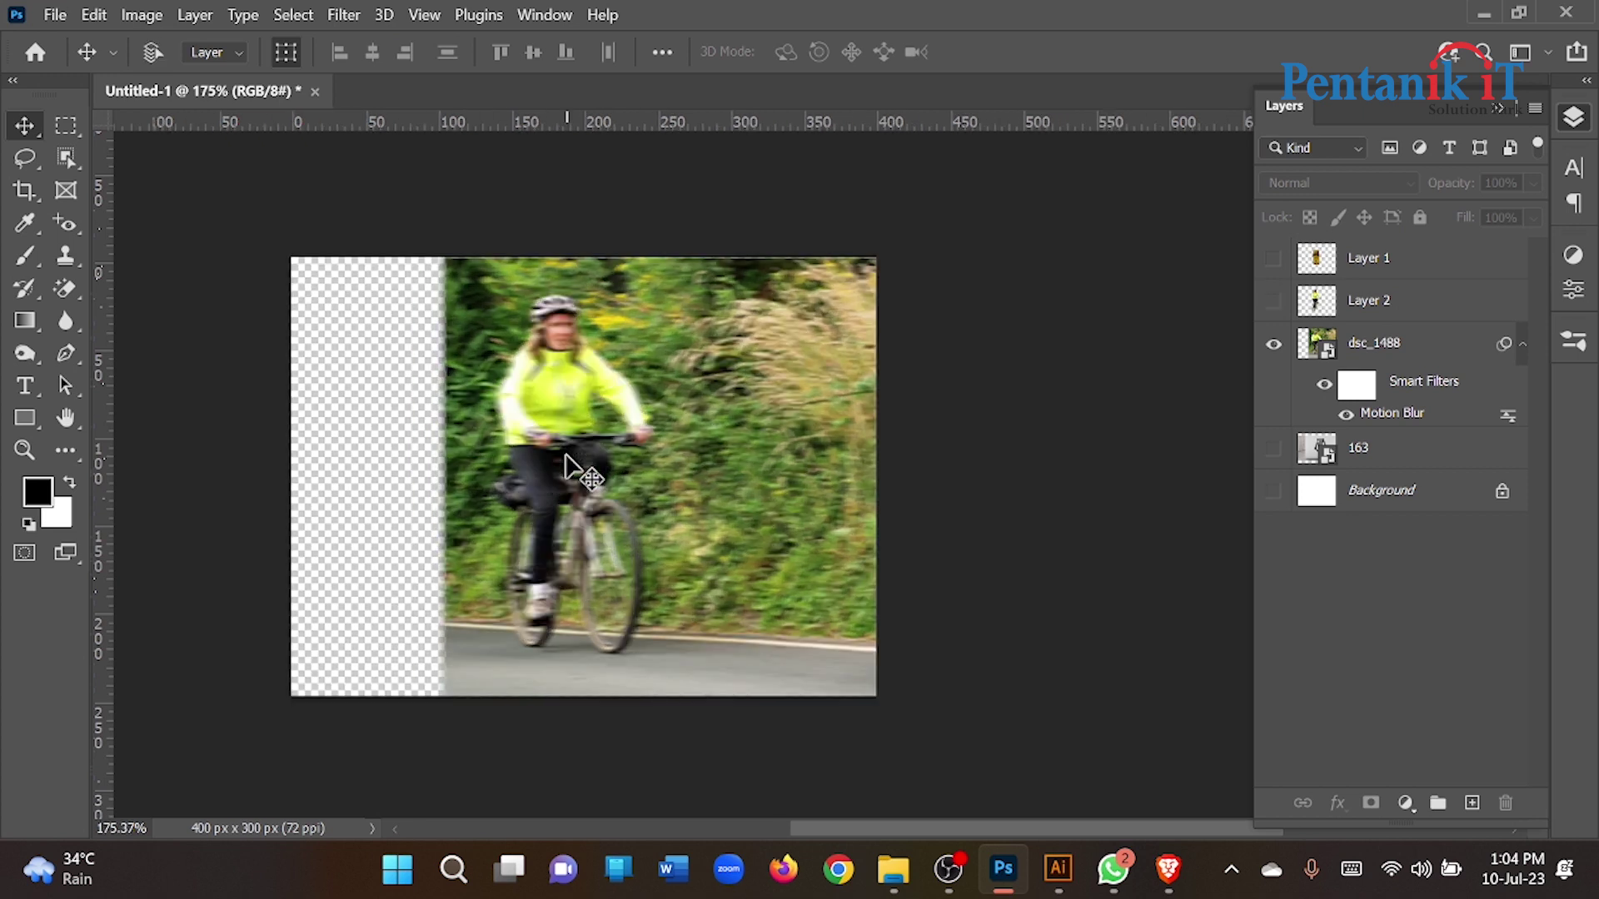
key(ctrl+z)
click(566, 468)
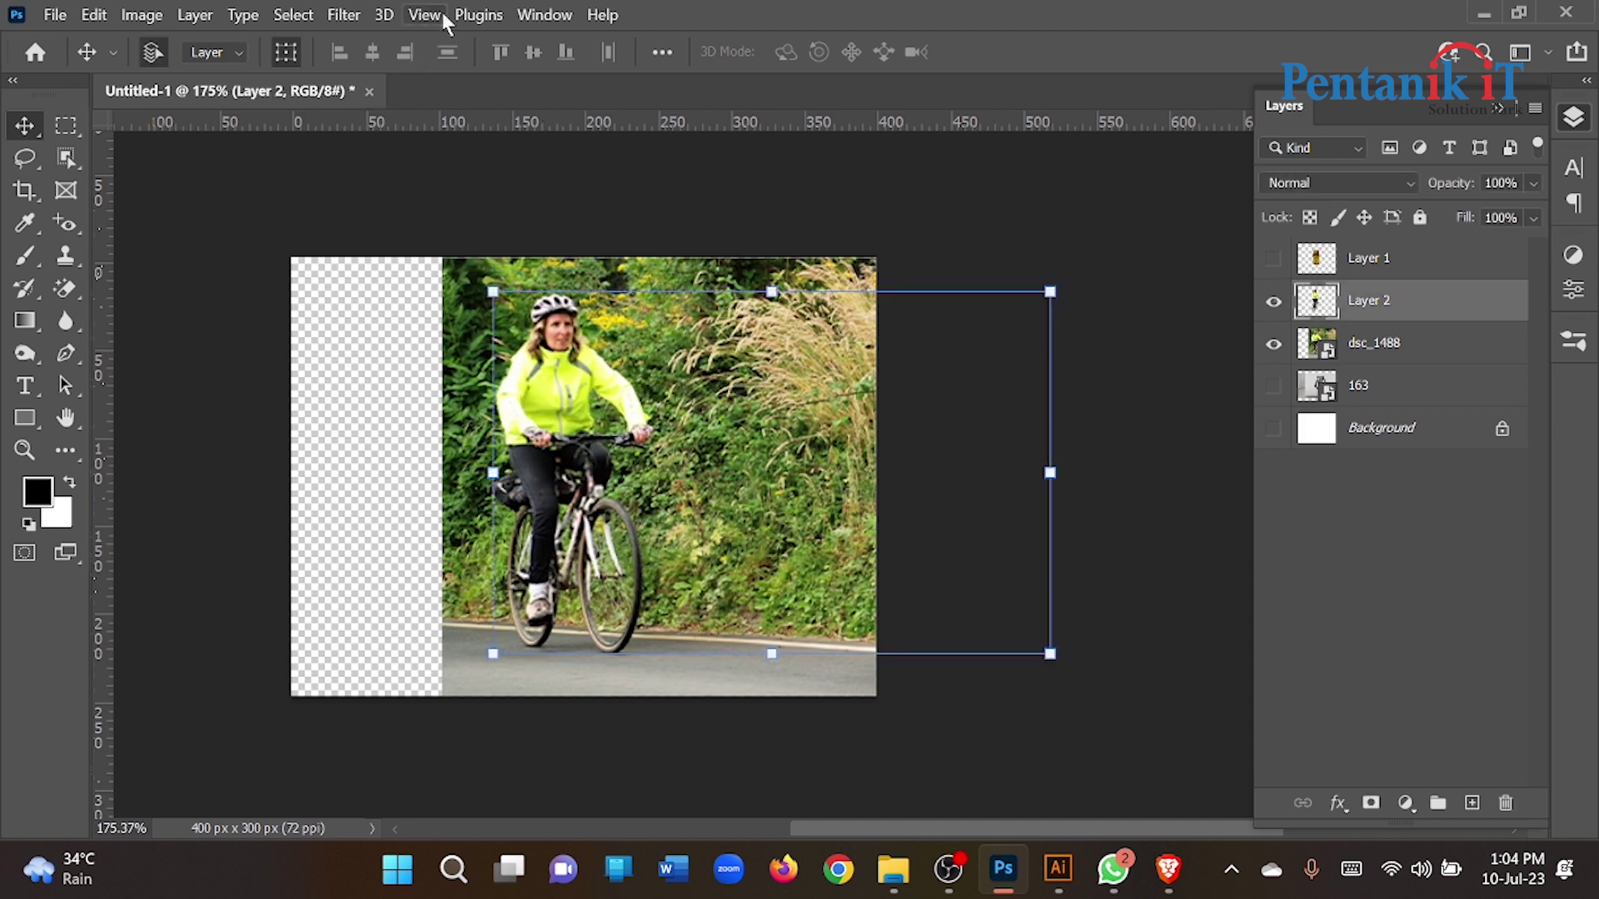
Dismiss the filter list, select Layer 2 with dsc_1488, and undo two earlier steps
click(335, 18)
mouse_move(481, 308)
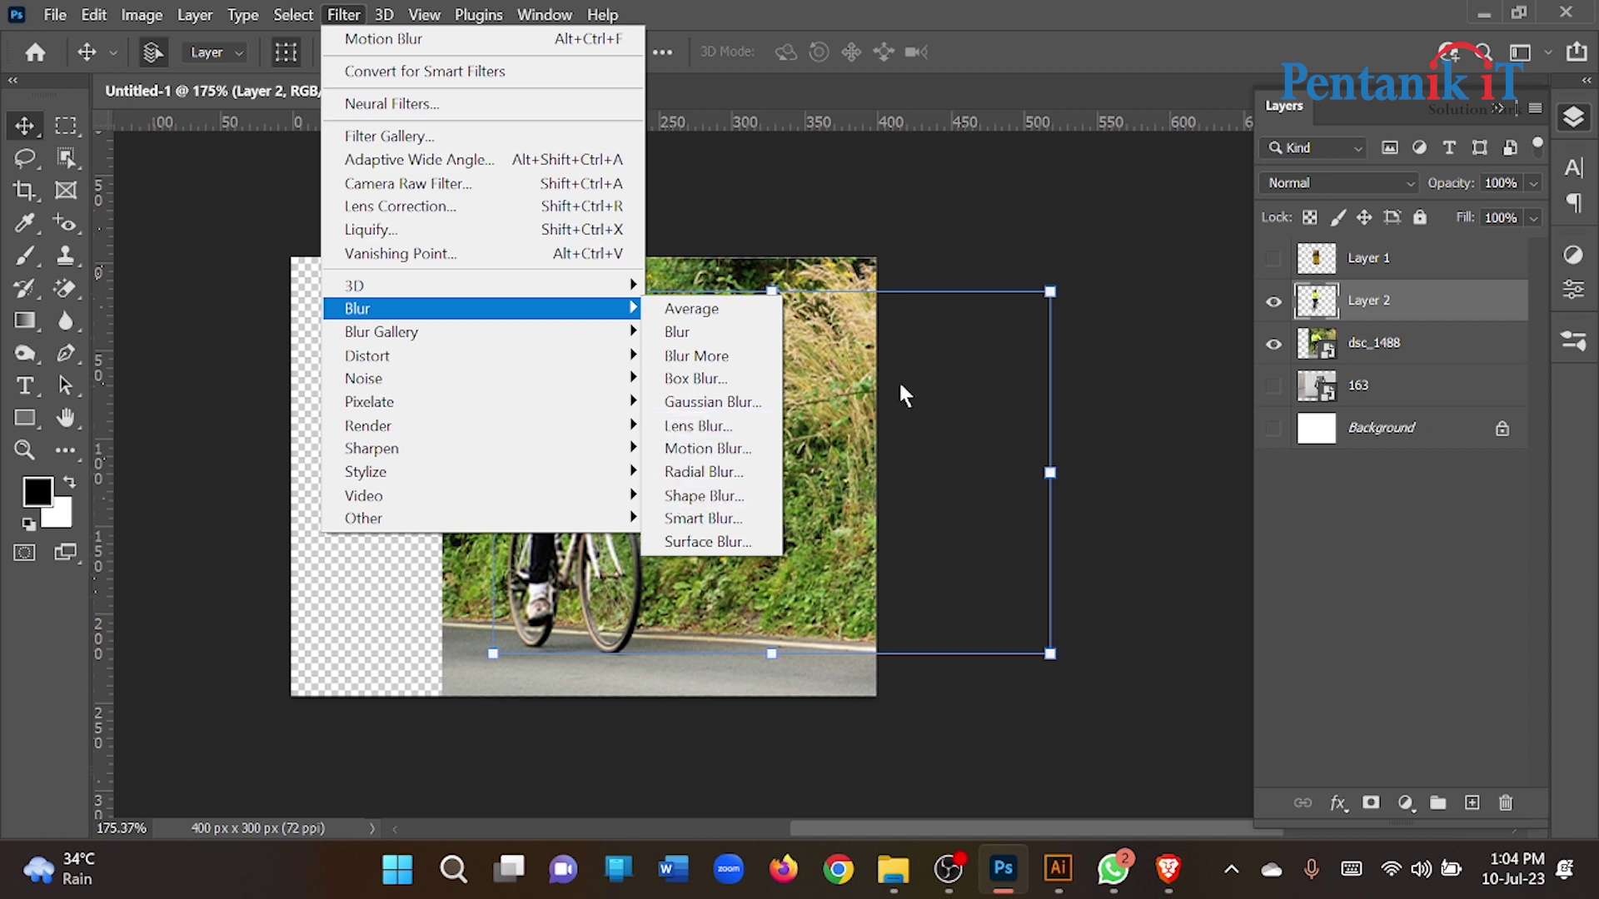
click(869, 249)
drag(334, 250, 833, 608)
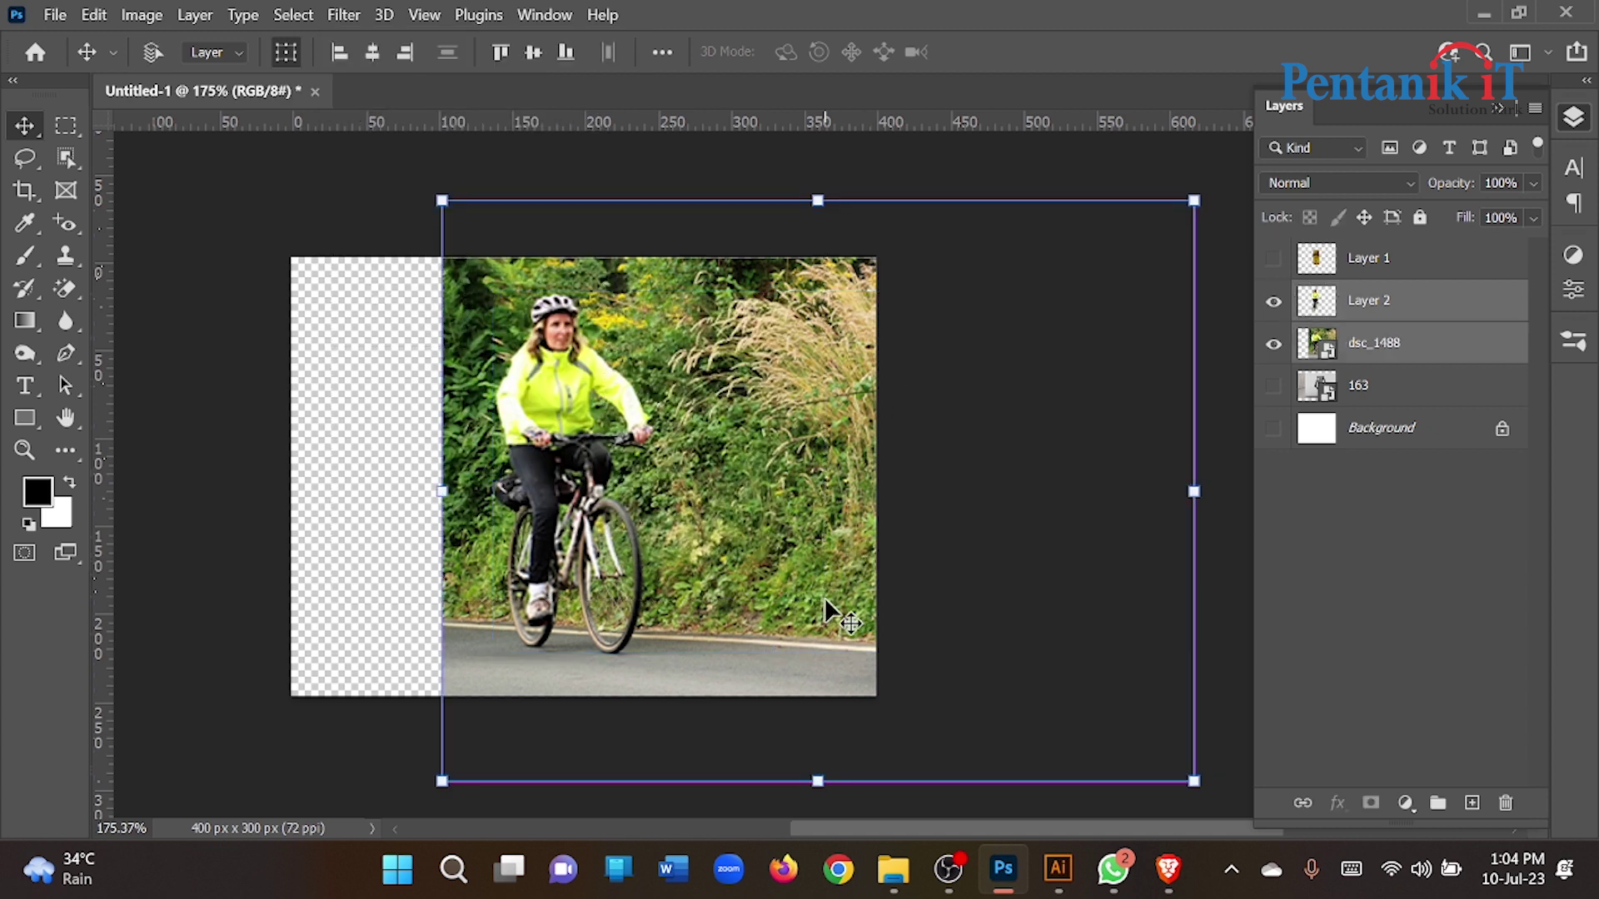
key(ctrl+z)
key(ctrl+z)
key(ctrl+z)
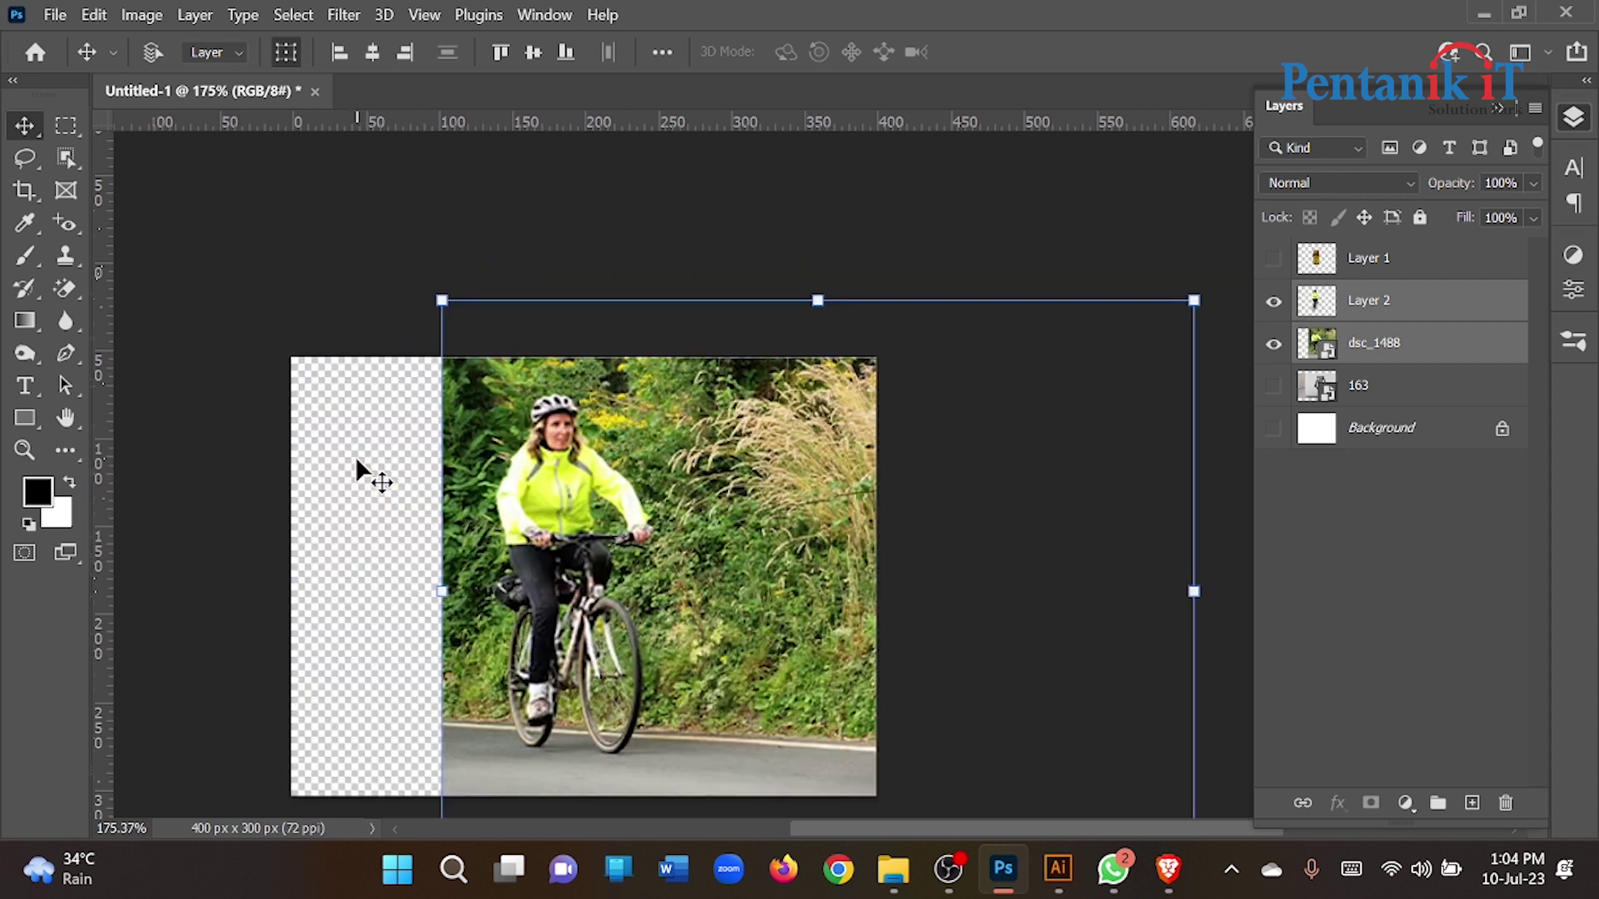
key(ctrl+z)
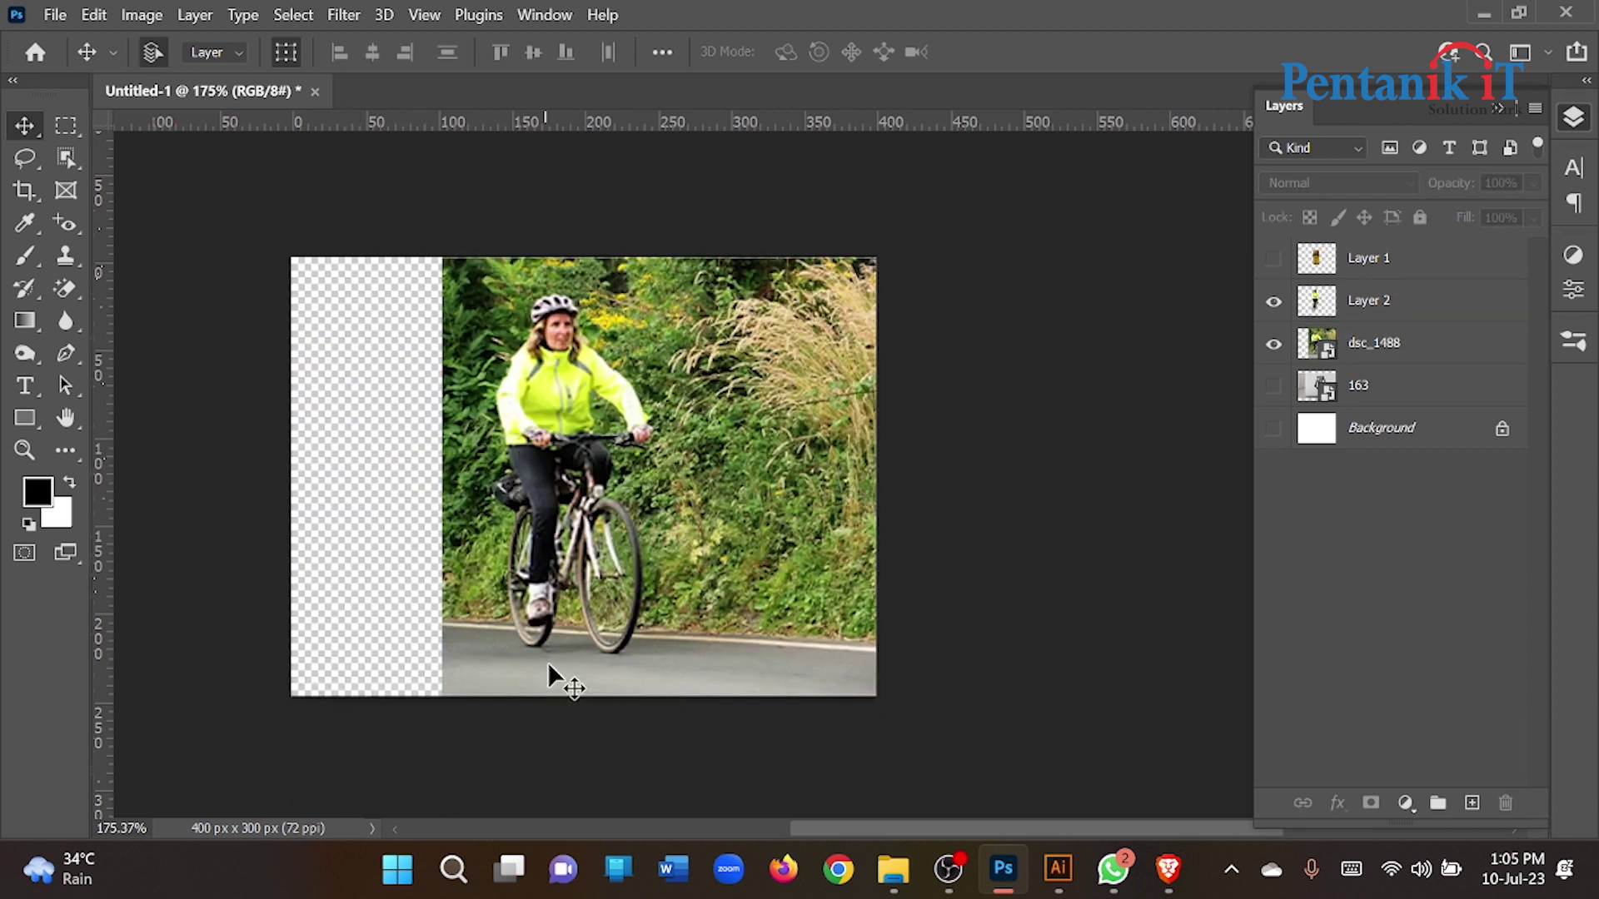
Hide cutout Layer 2 and make dsc_1488 active for browsing the Blur Gallery filters
scroll(554, 671, up, 3)
click(733, 412)
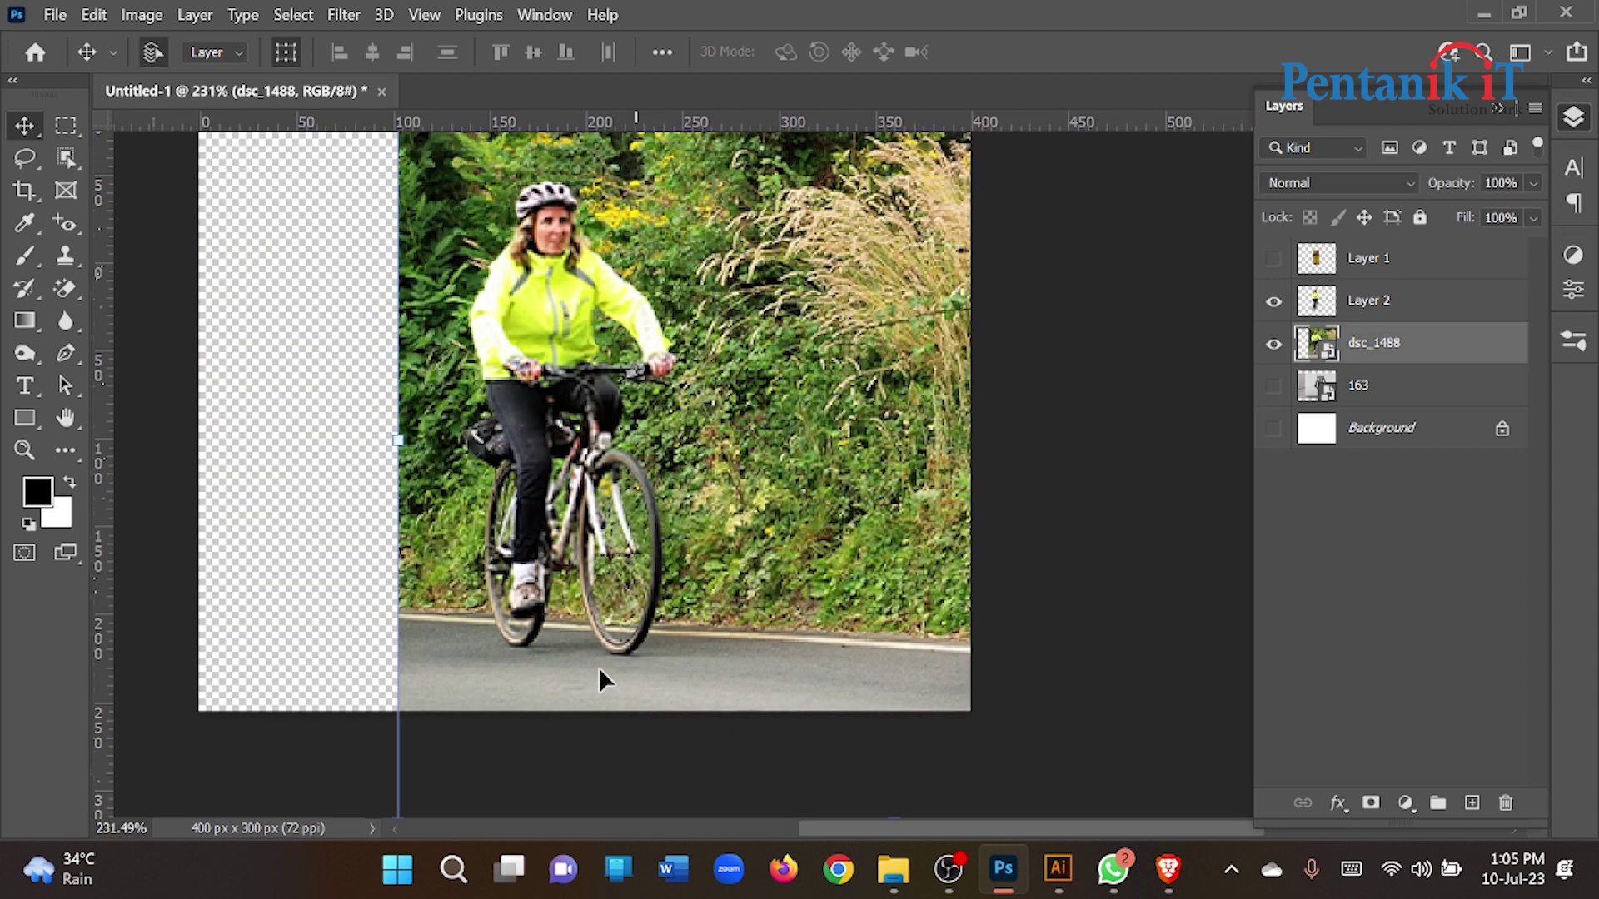
click(537, 449)
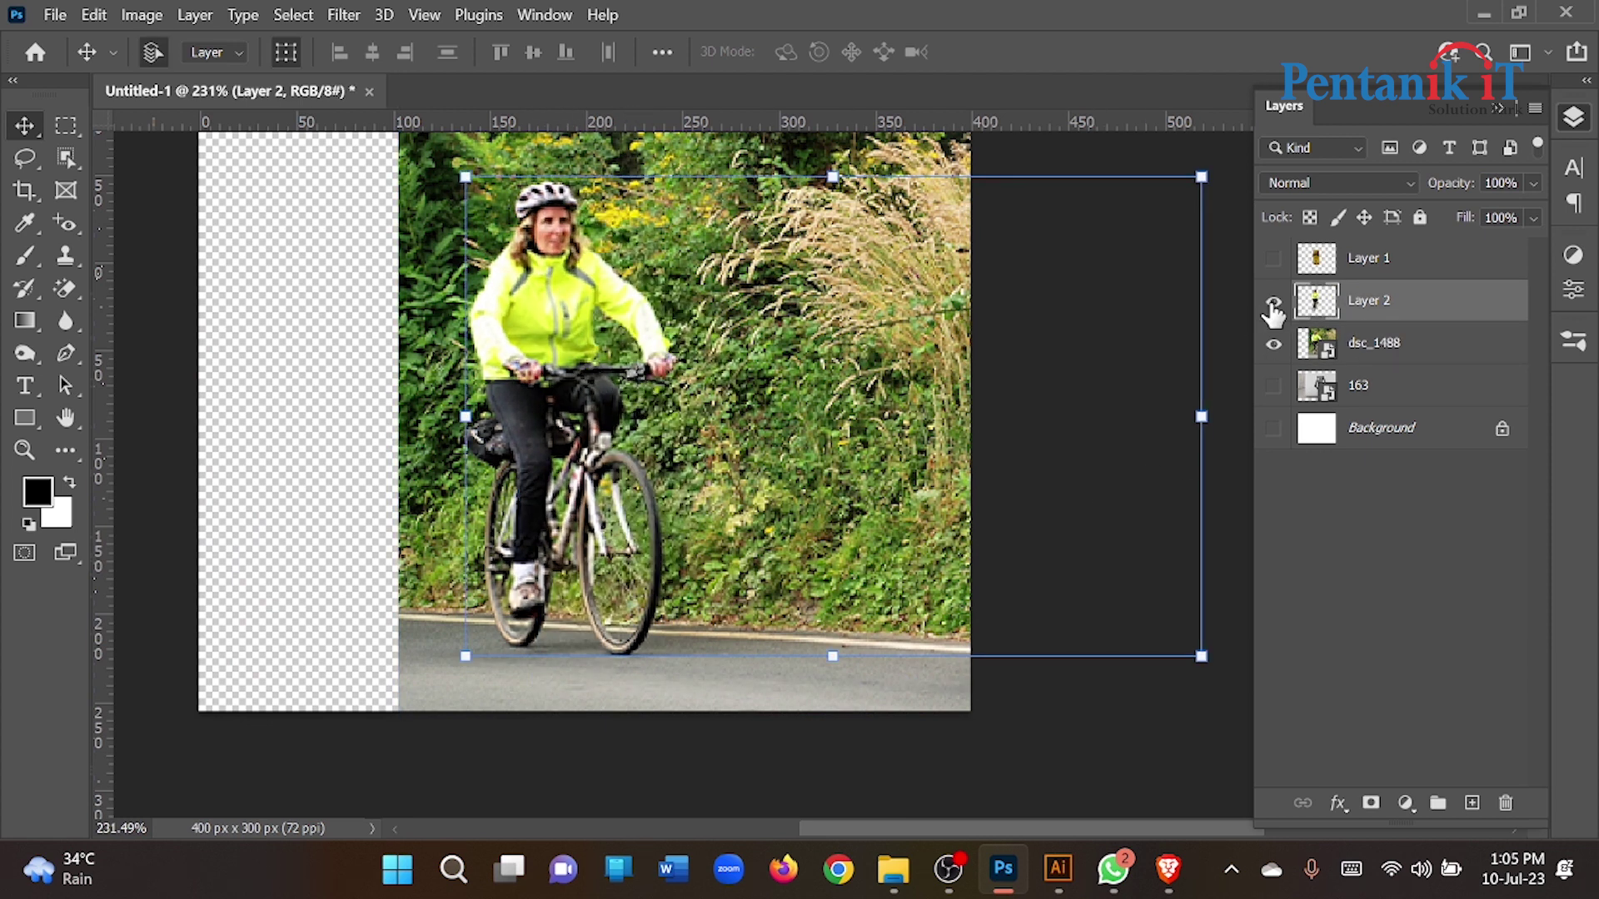
click(1272, 306)
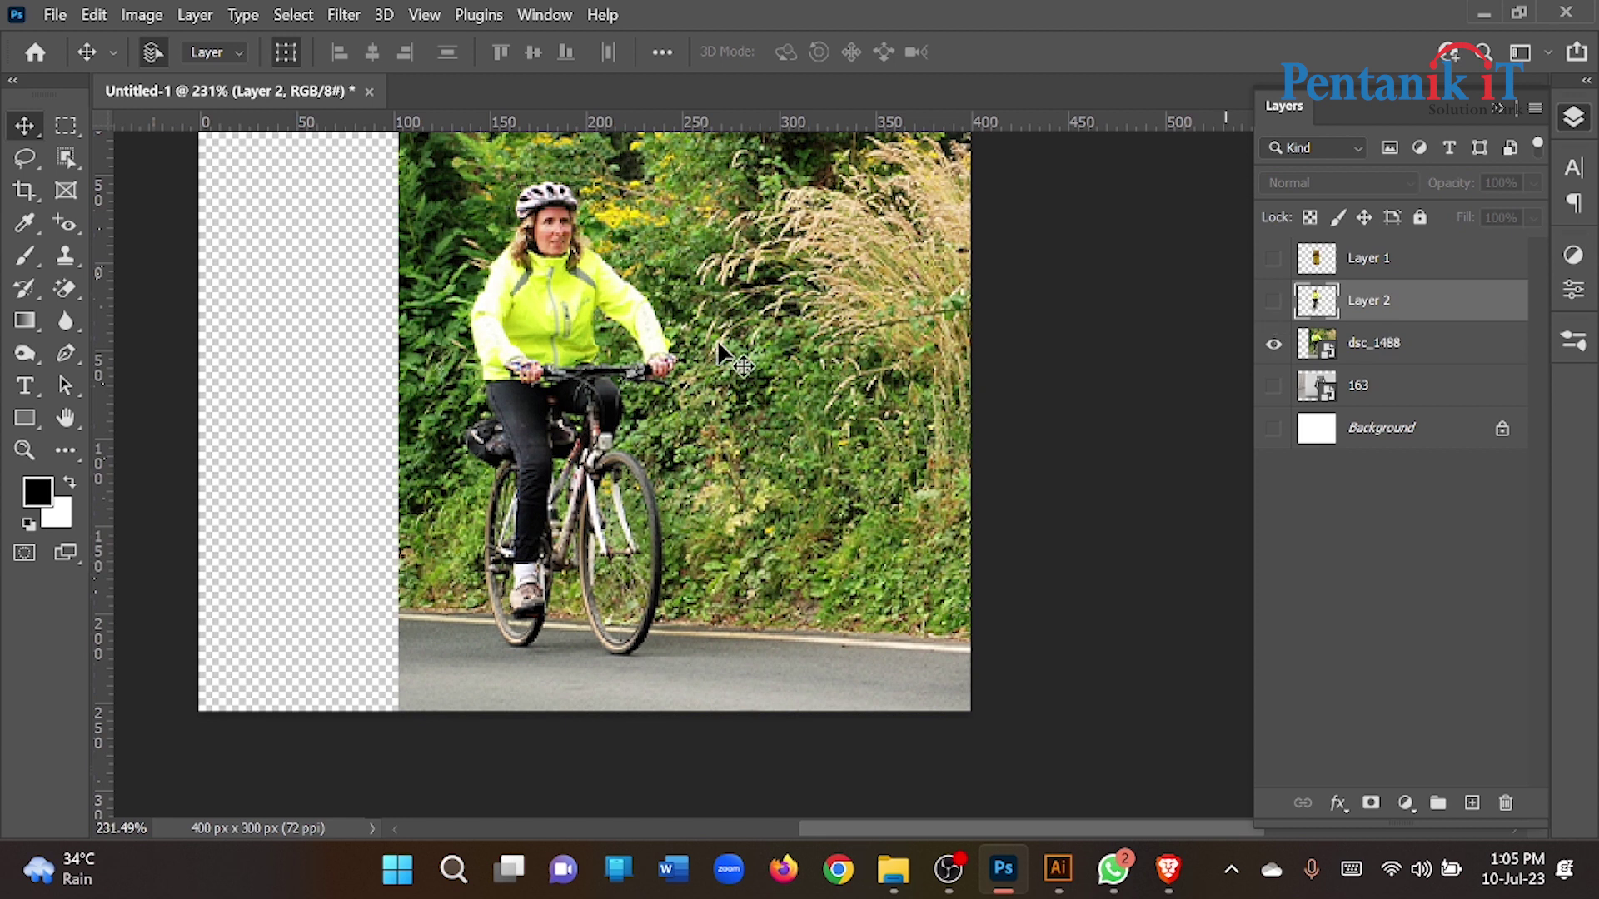
click(469, 385)
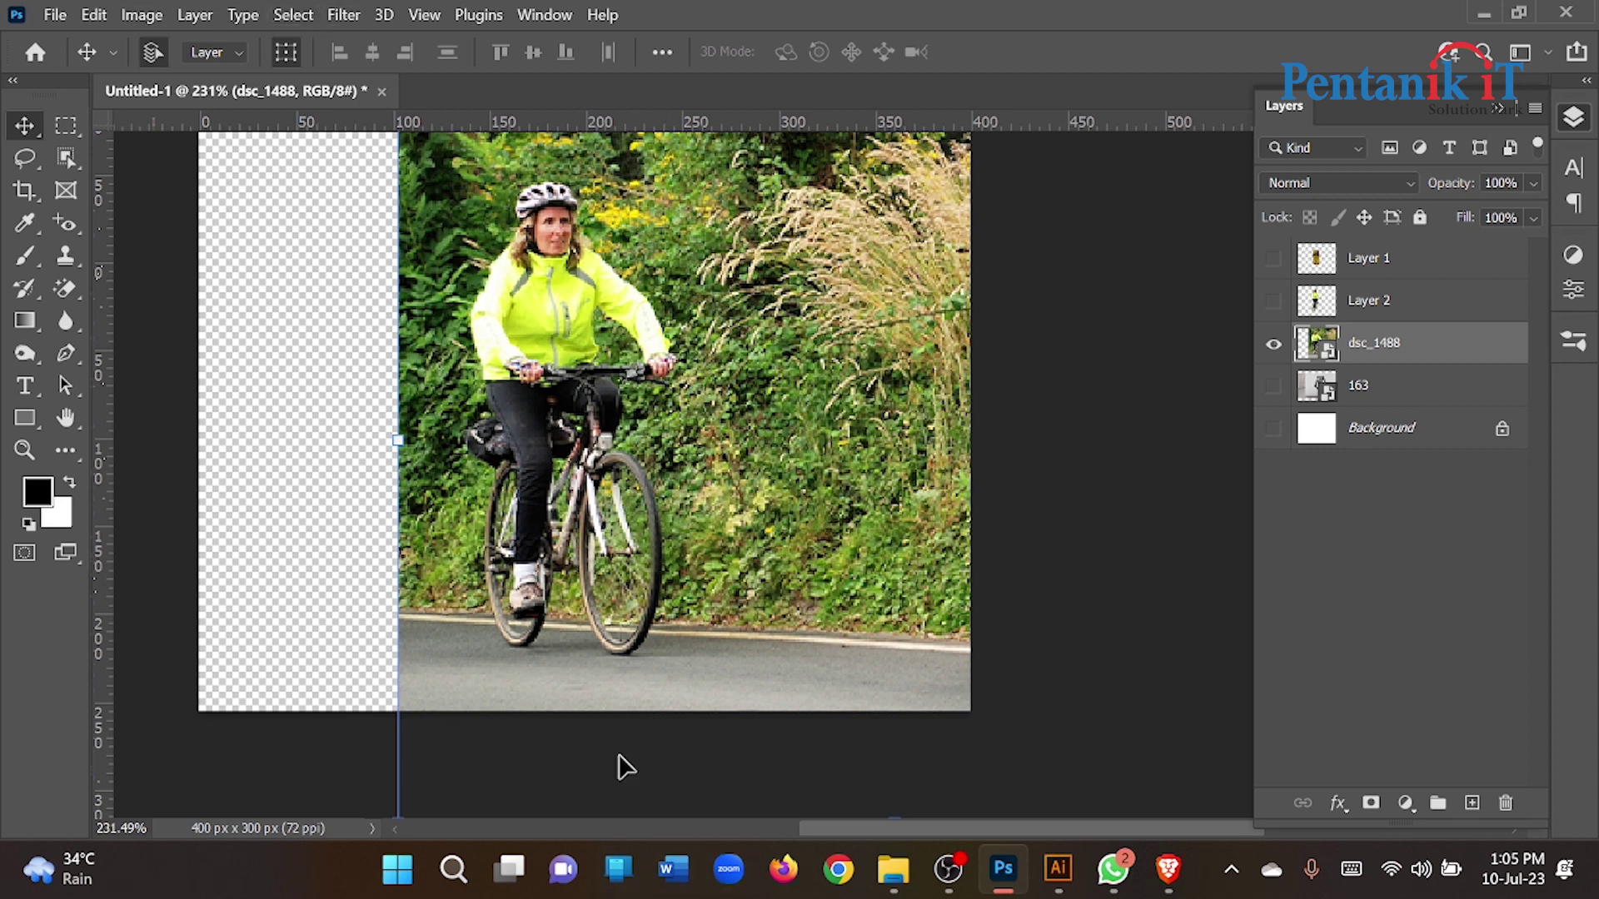
click(344, 15)
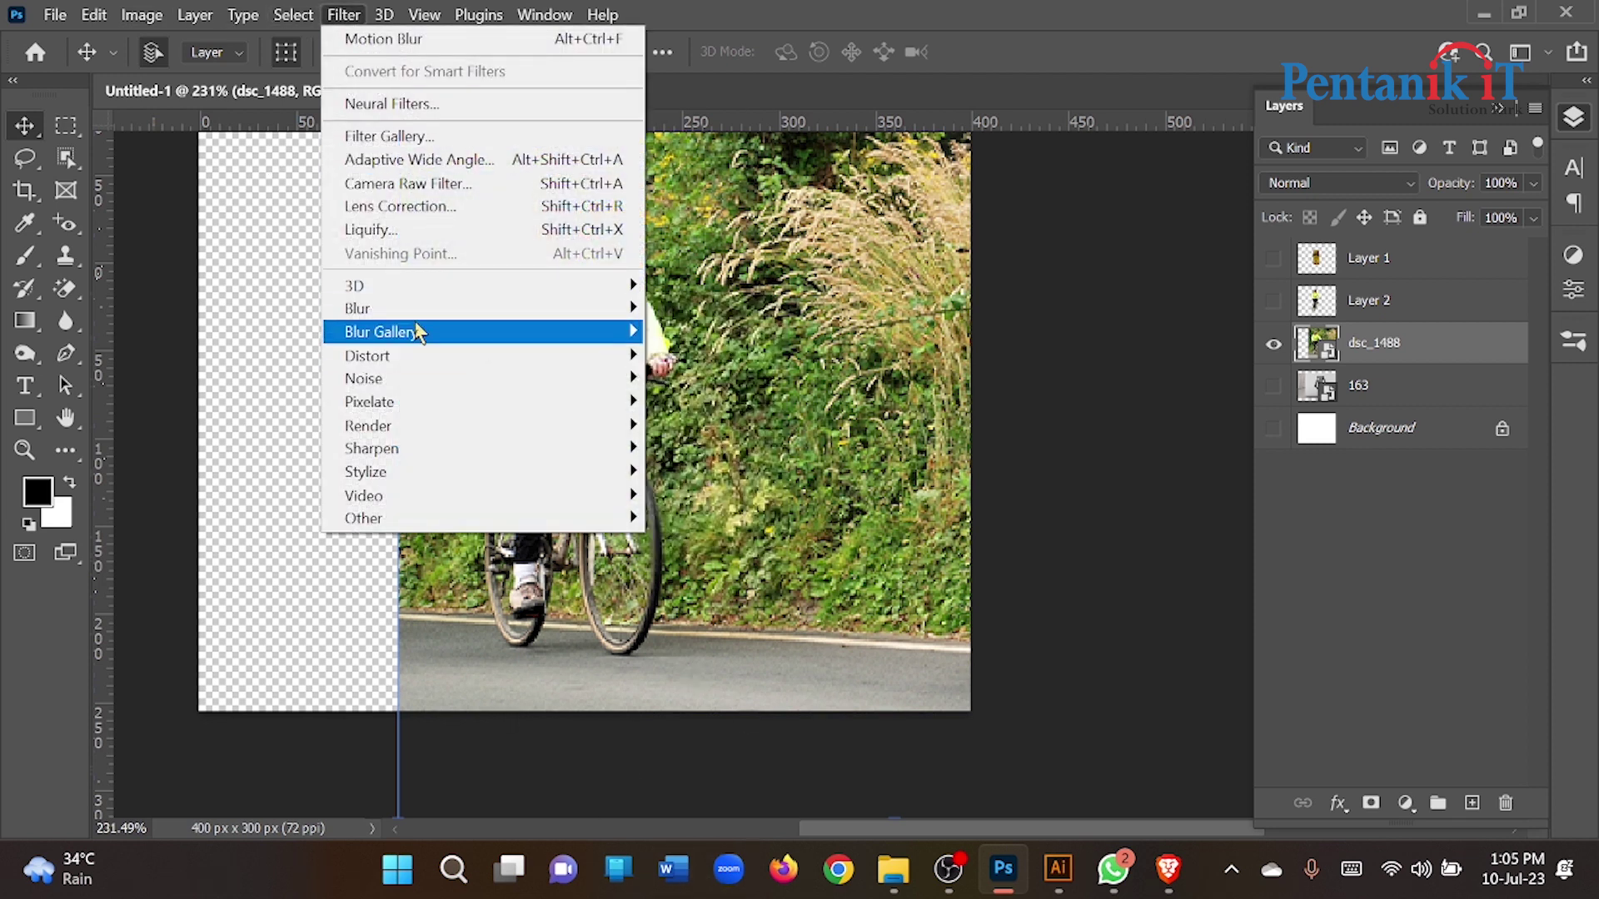
mouse_move(381, 333)
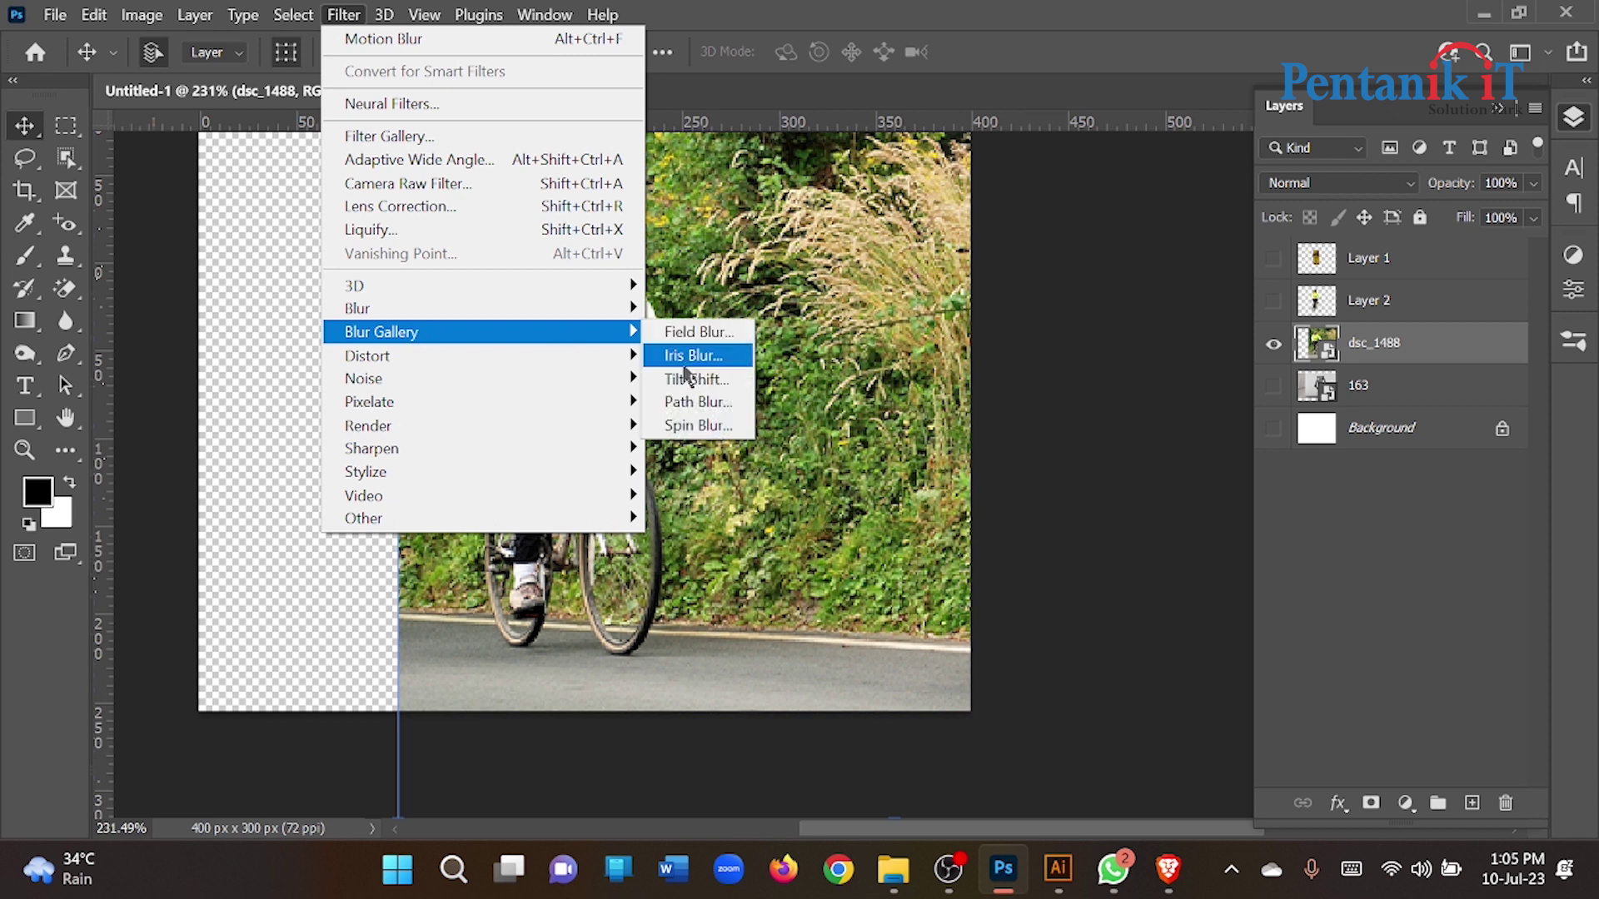
Start a Tilt-Shift blur, rotating its focus band onto the bicycle and widening it over the rider
click(696, 379)
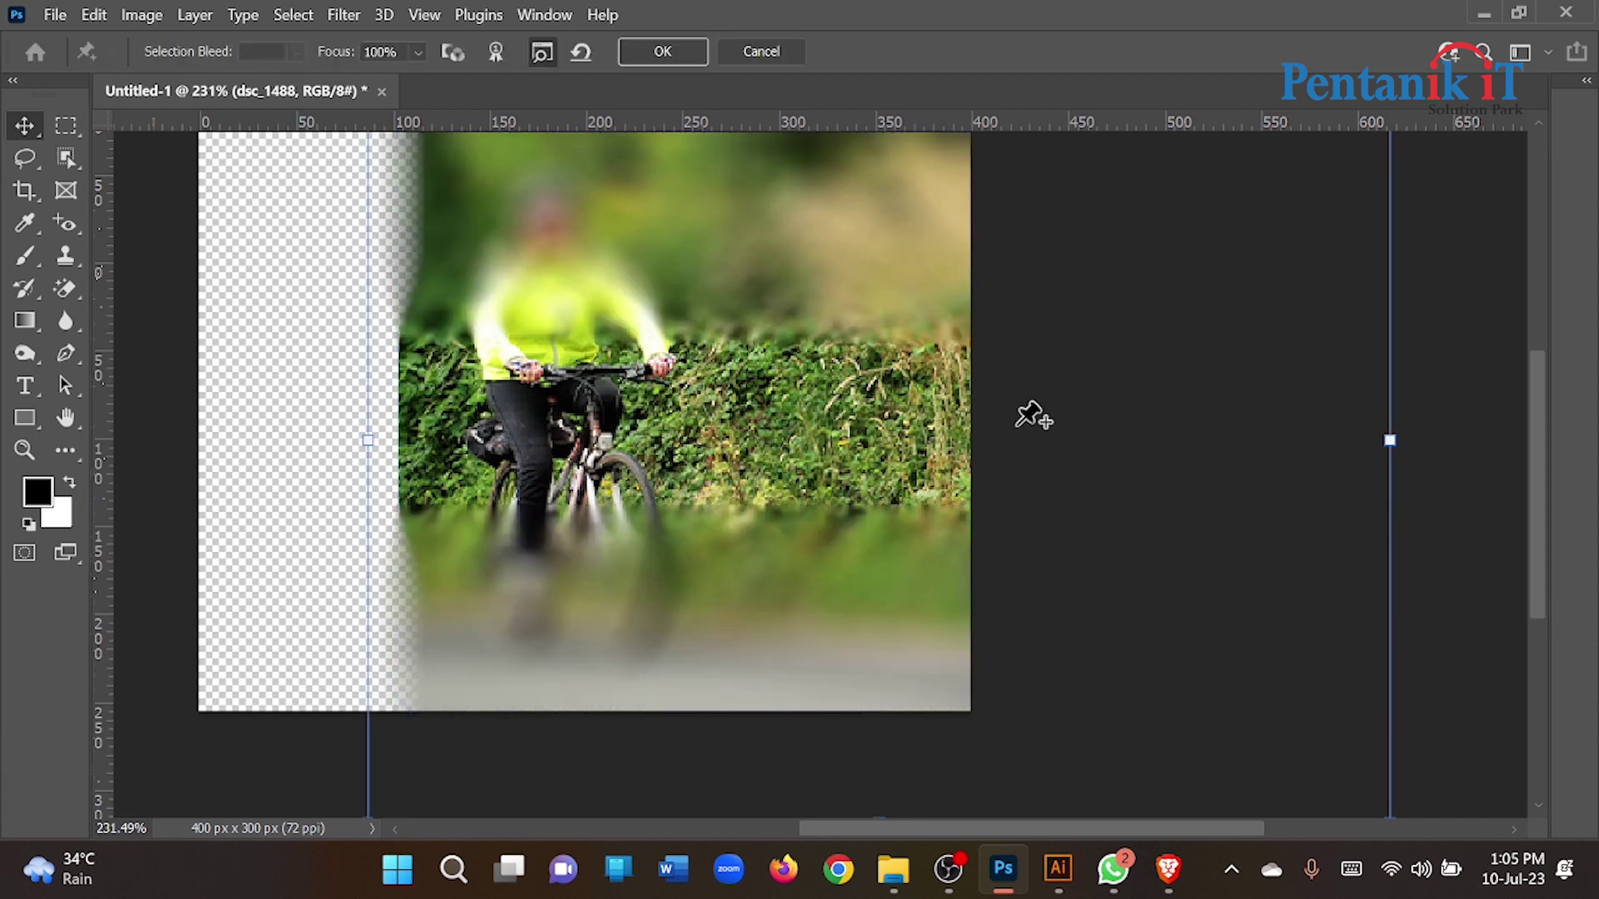
scroll(841, 395, down, 3)
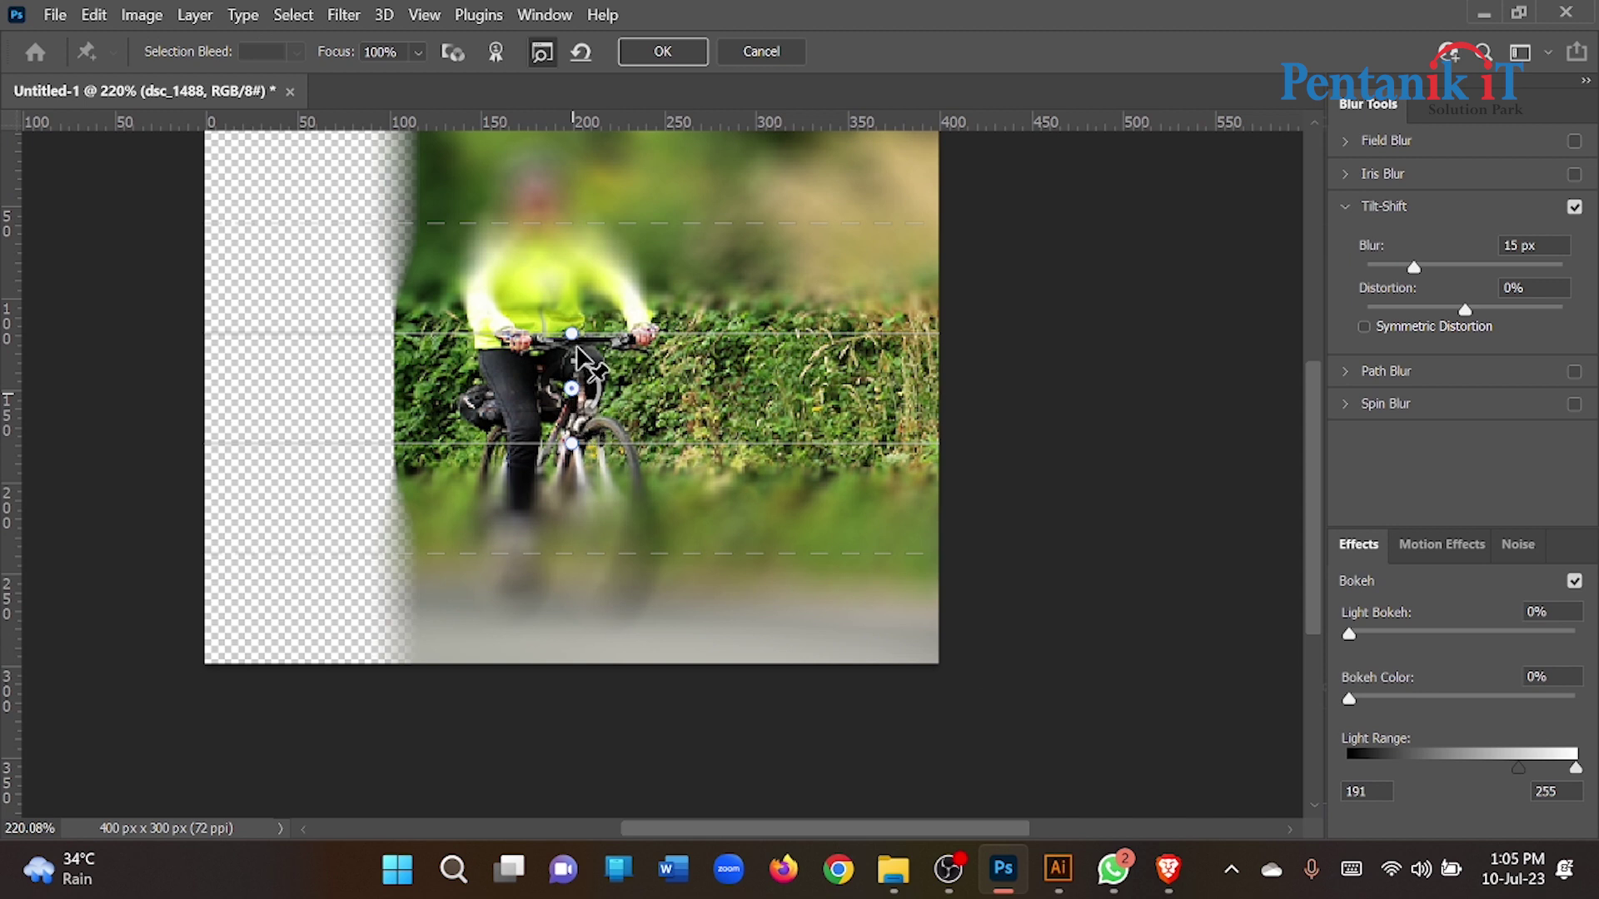
mouse_move(566, 337)
mouse_down()
mouse_move(646, 288)
mouse_move(566, 242)
mouse_up()
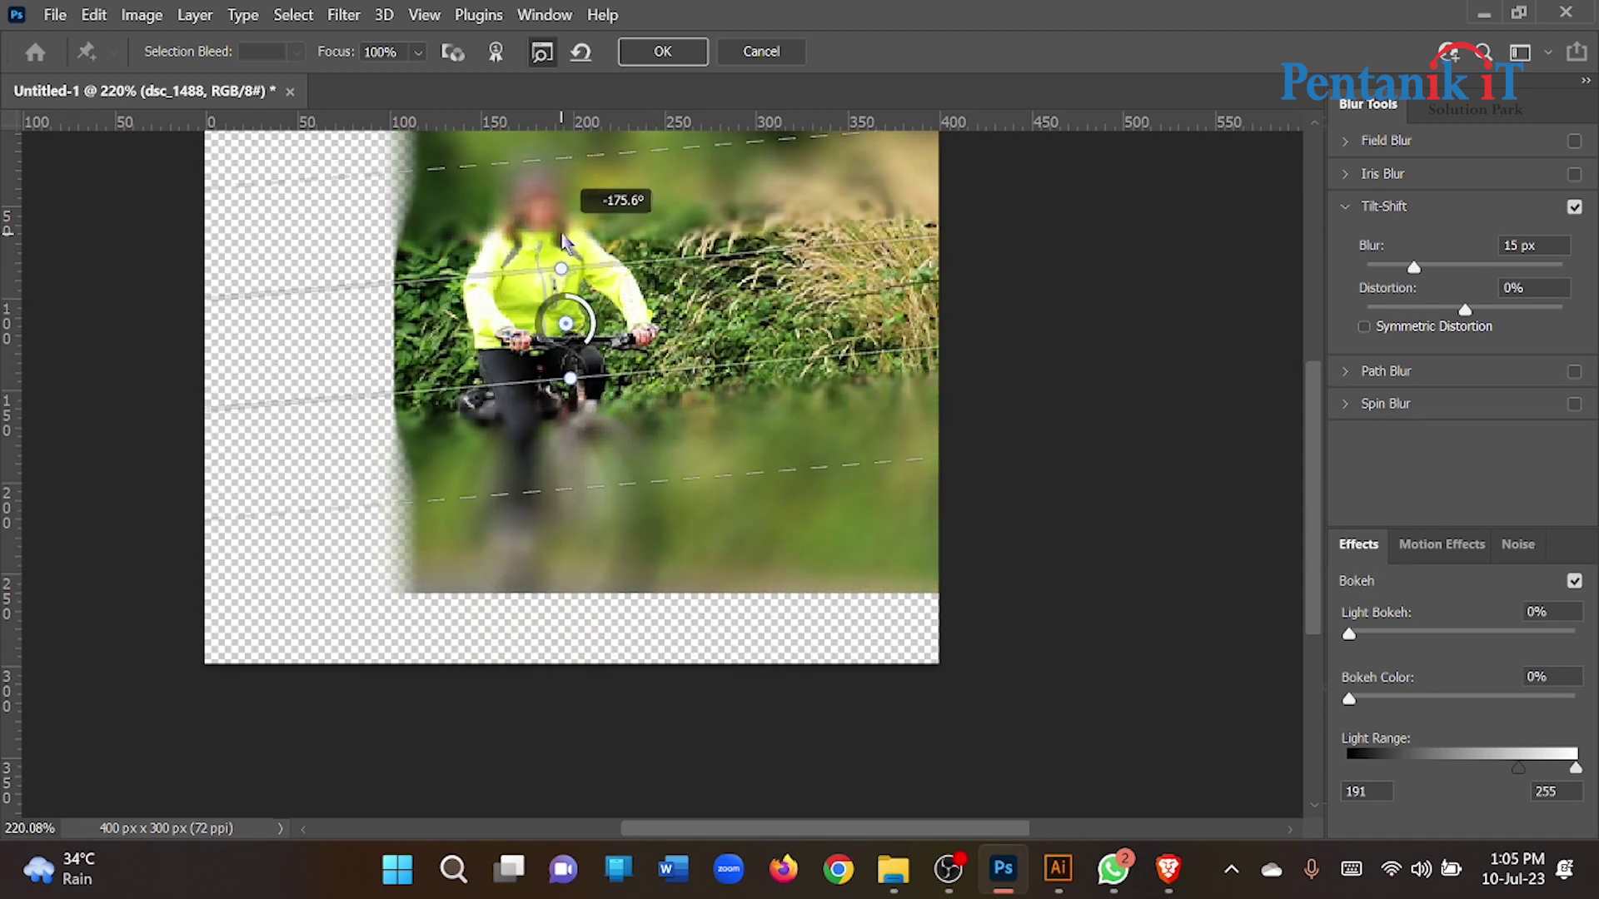
drag(566, 323, 617, 516)
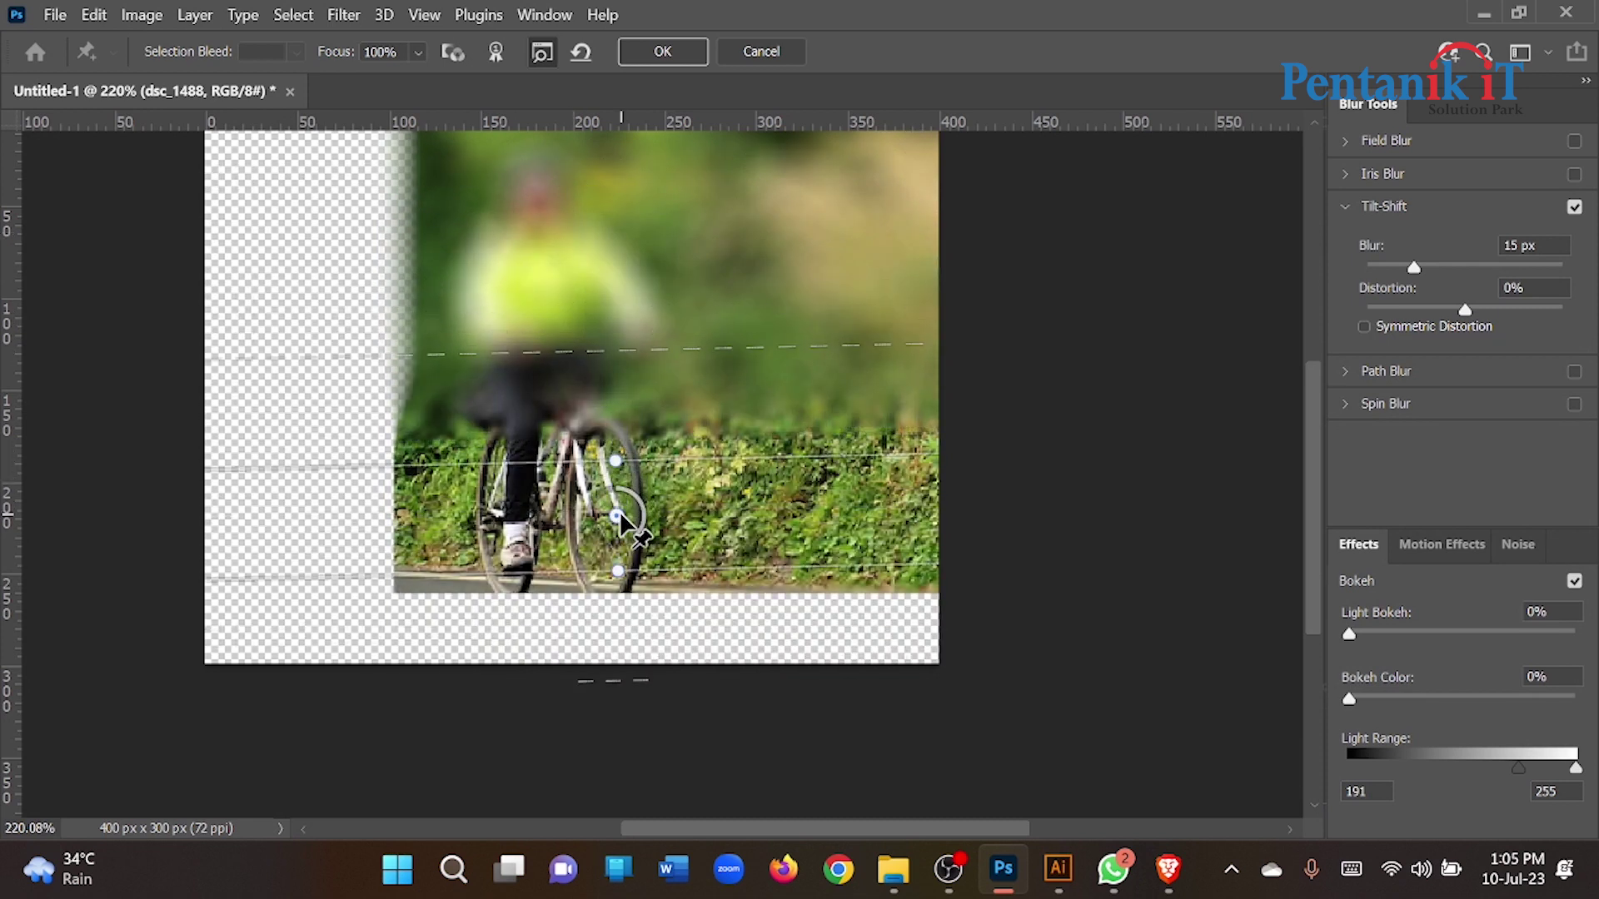
scroll(617, 516, down, 2)
drag(637, 507, 644, 121)
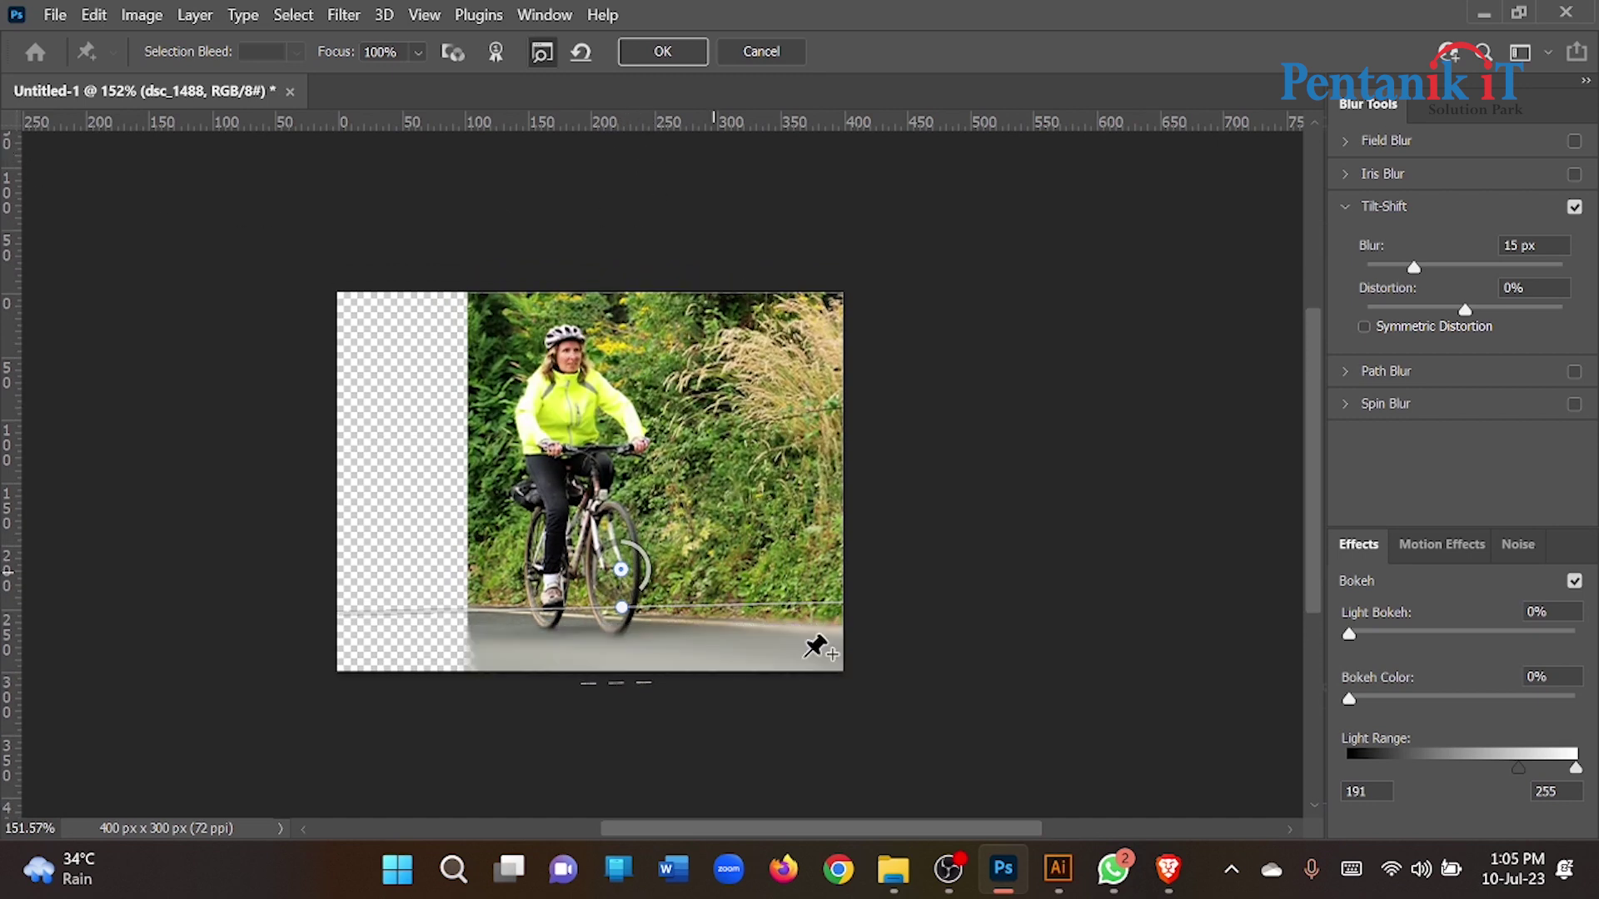
Lower the bottom focus line, apply the 13 px tilt-shift, then delete the dsc_1488 layer
scroll(627, 601, up, 1)
scroll(629, 600, up, 2)
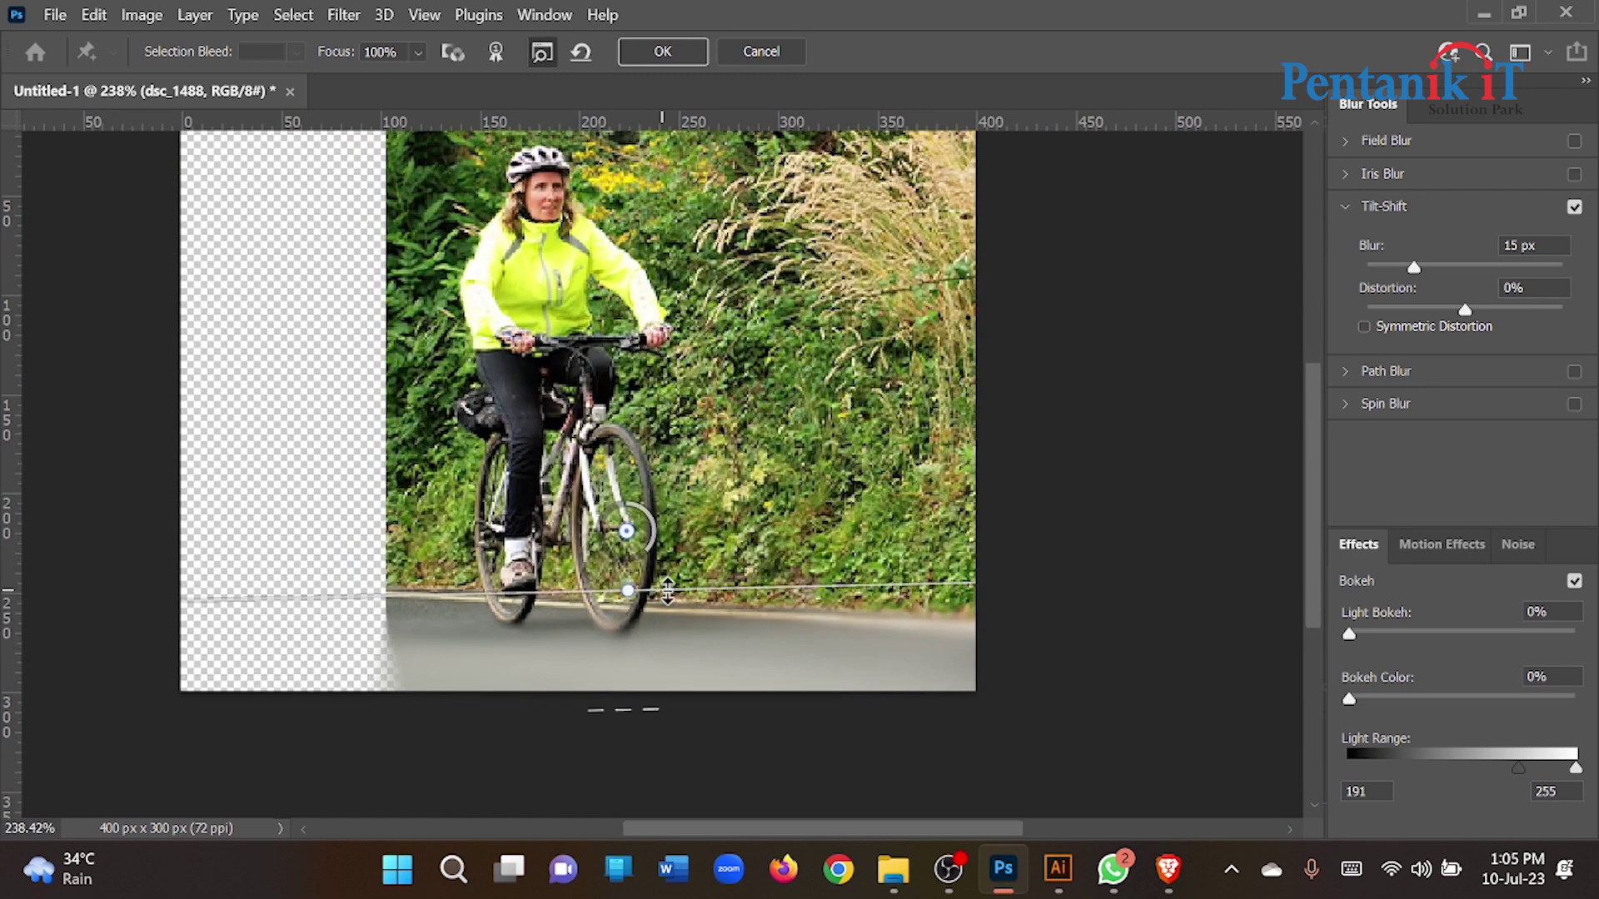
drag(677, 593, 677, 618)
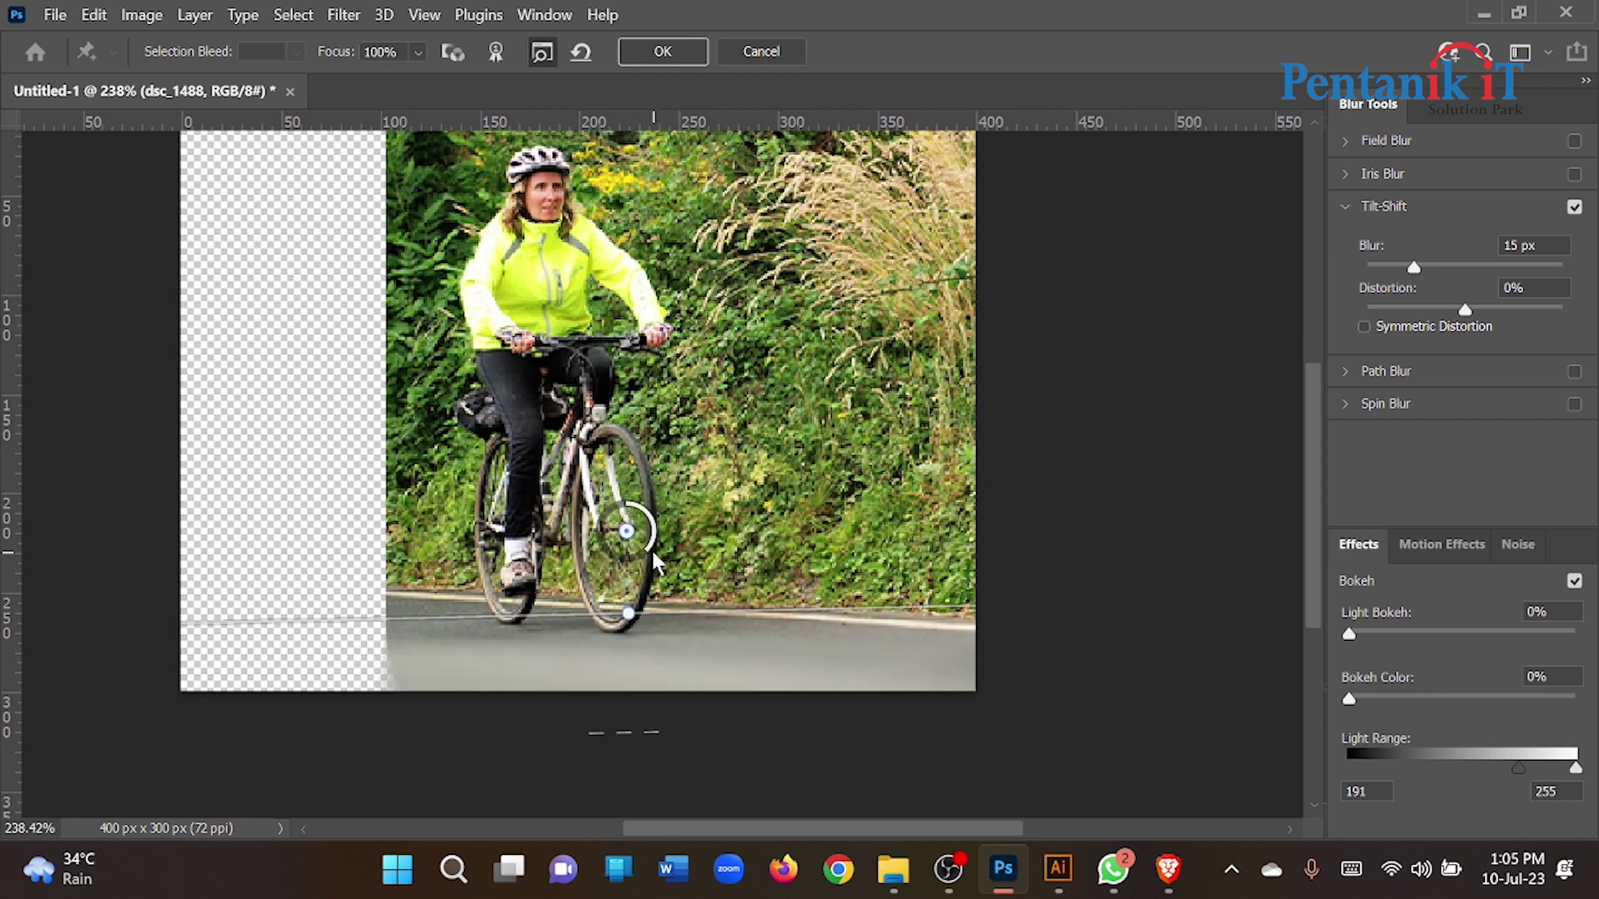
scroll(652, 553, down, 2)
click(677, 43)
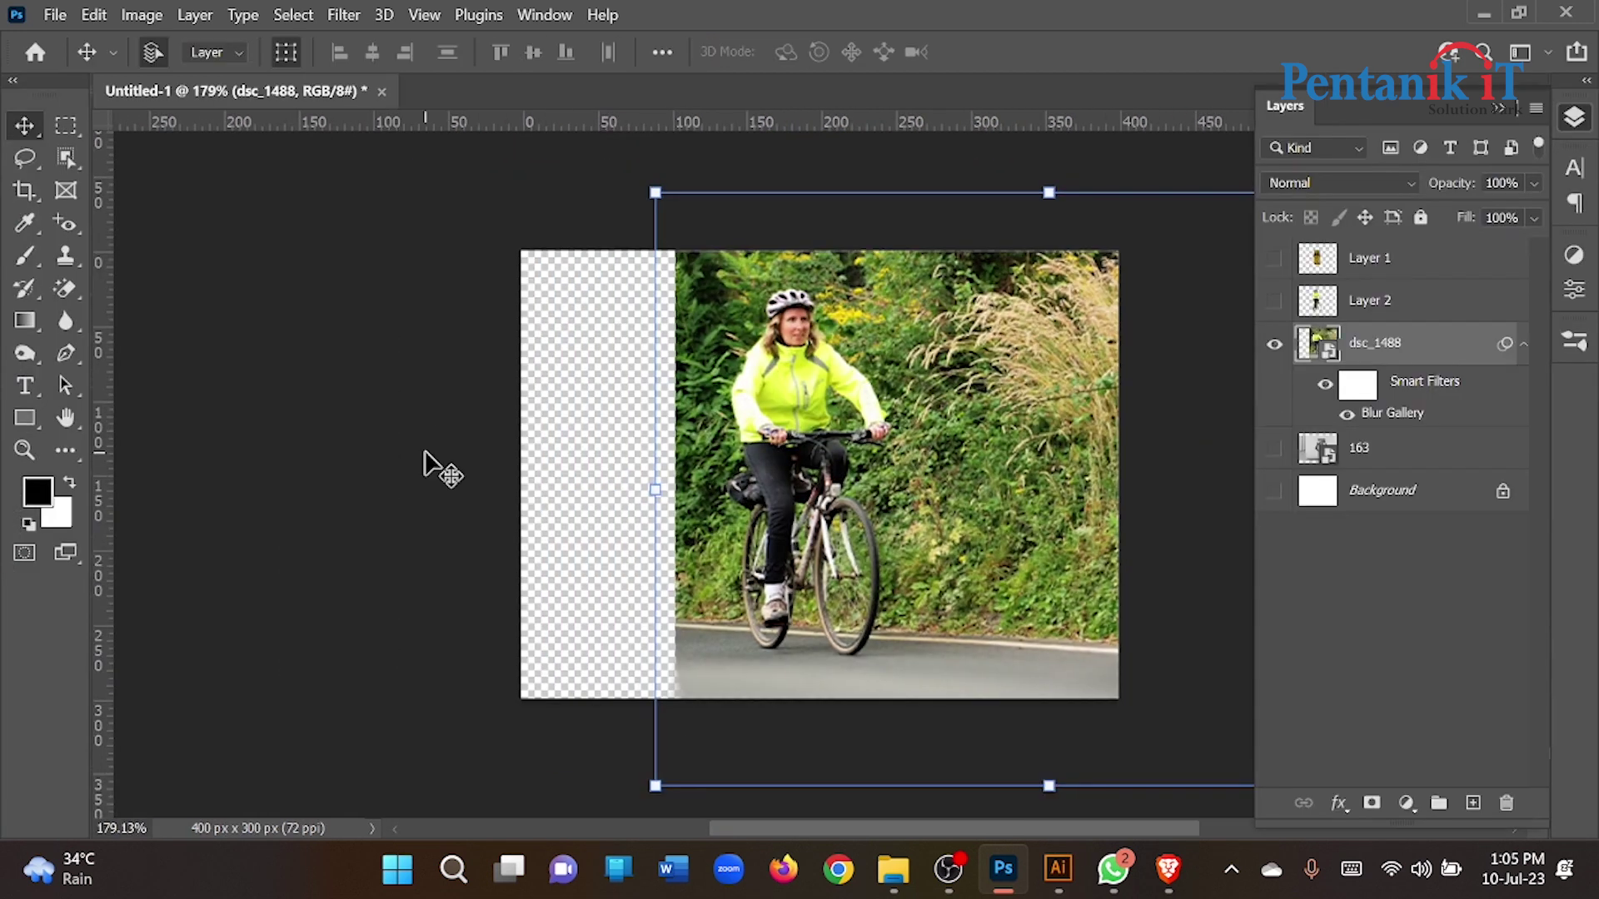
scroll(974, 695, up, 2)
scroll(733, 647, down, 2)
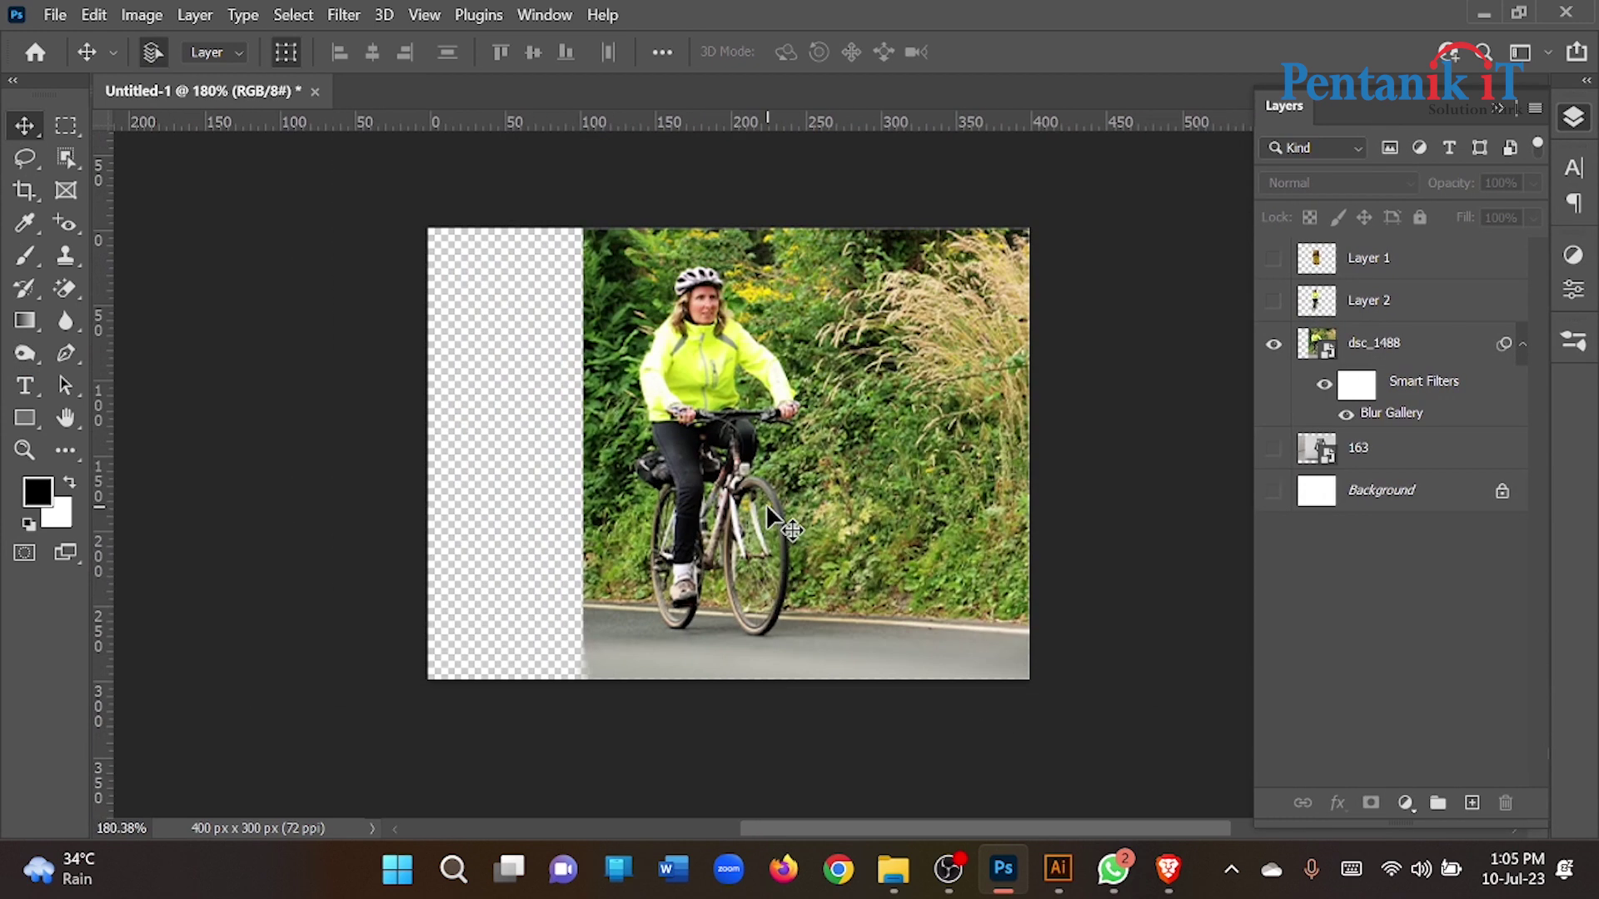
key(Delete)
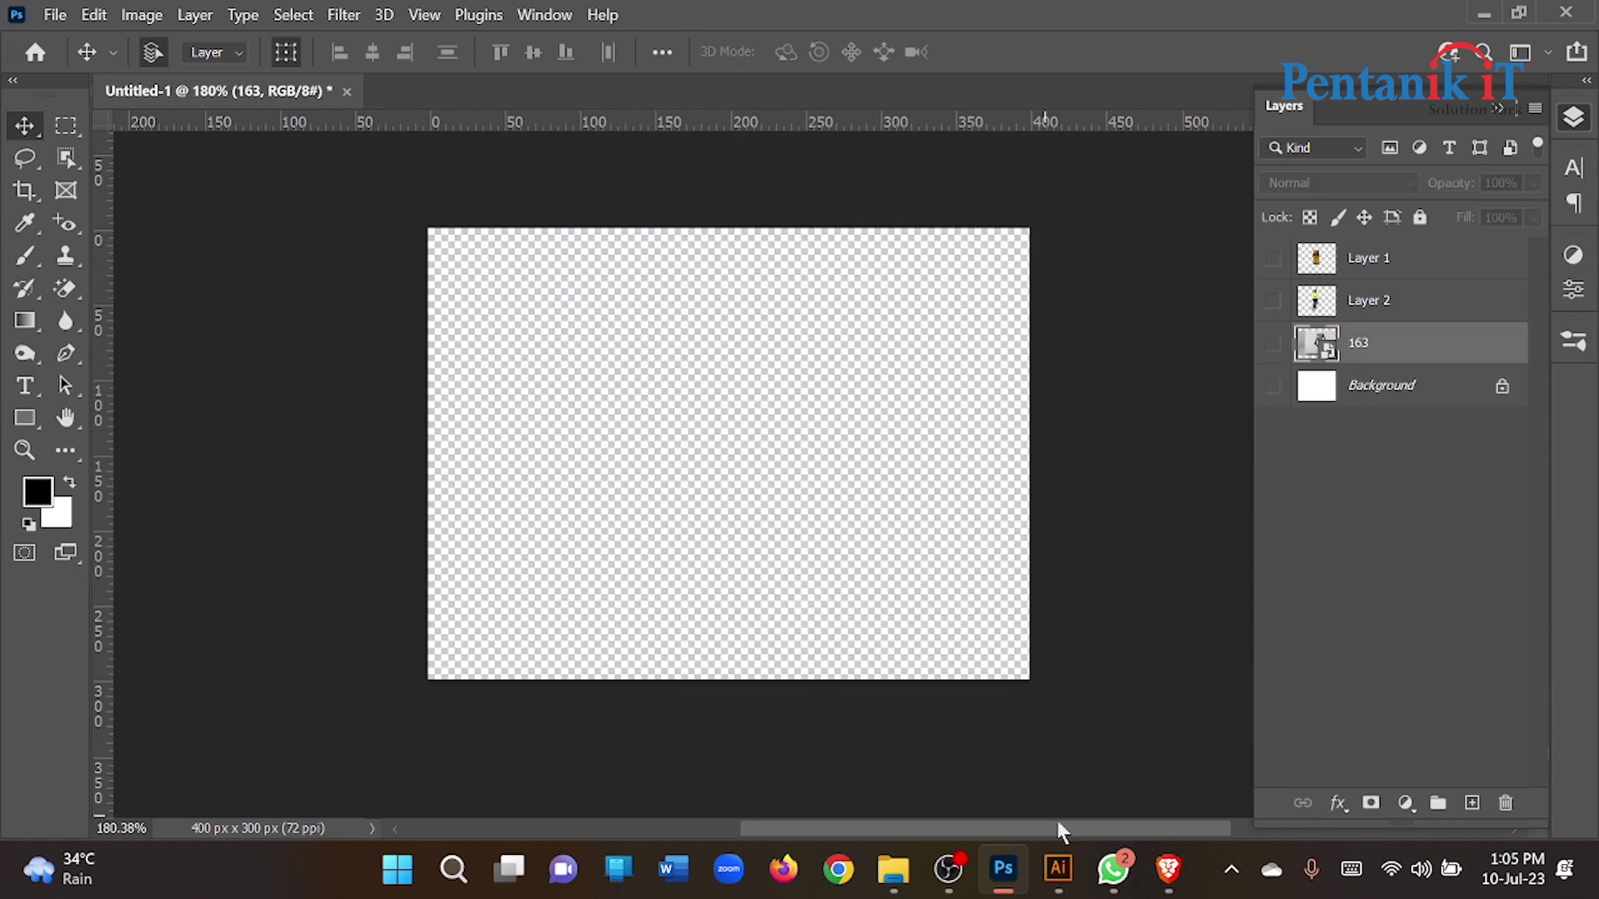
click(1156, 862)
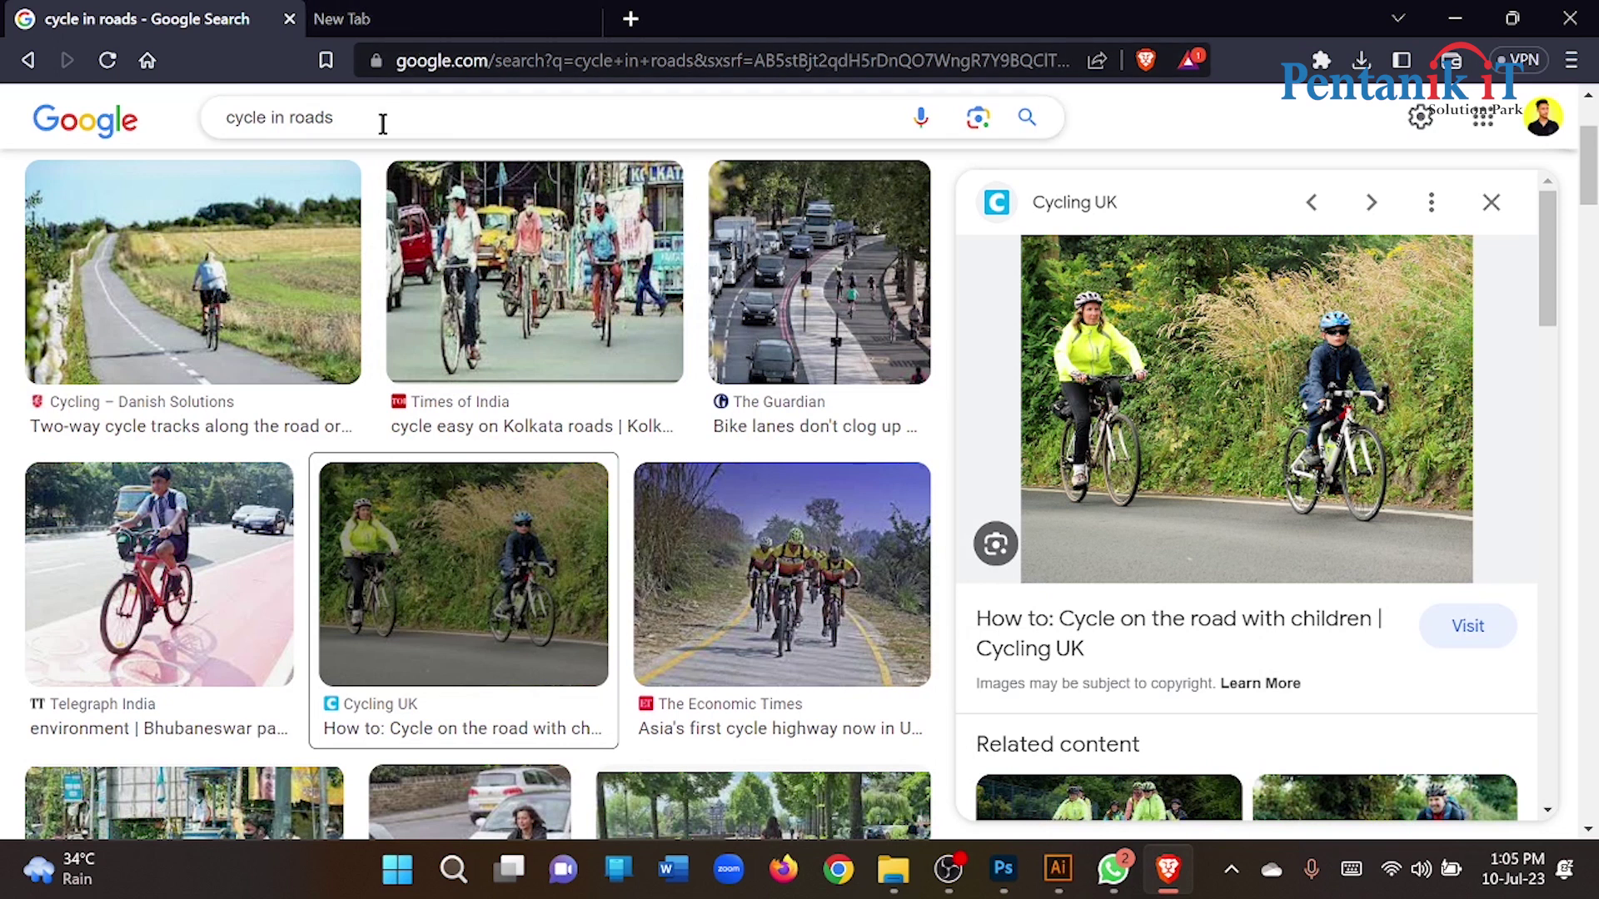
Search Google Images for 'man', then retype the query as 'modle pic'
click(236, 102)
text(man)
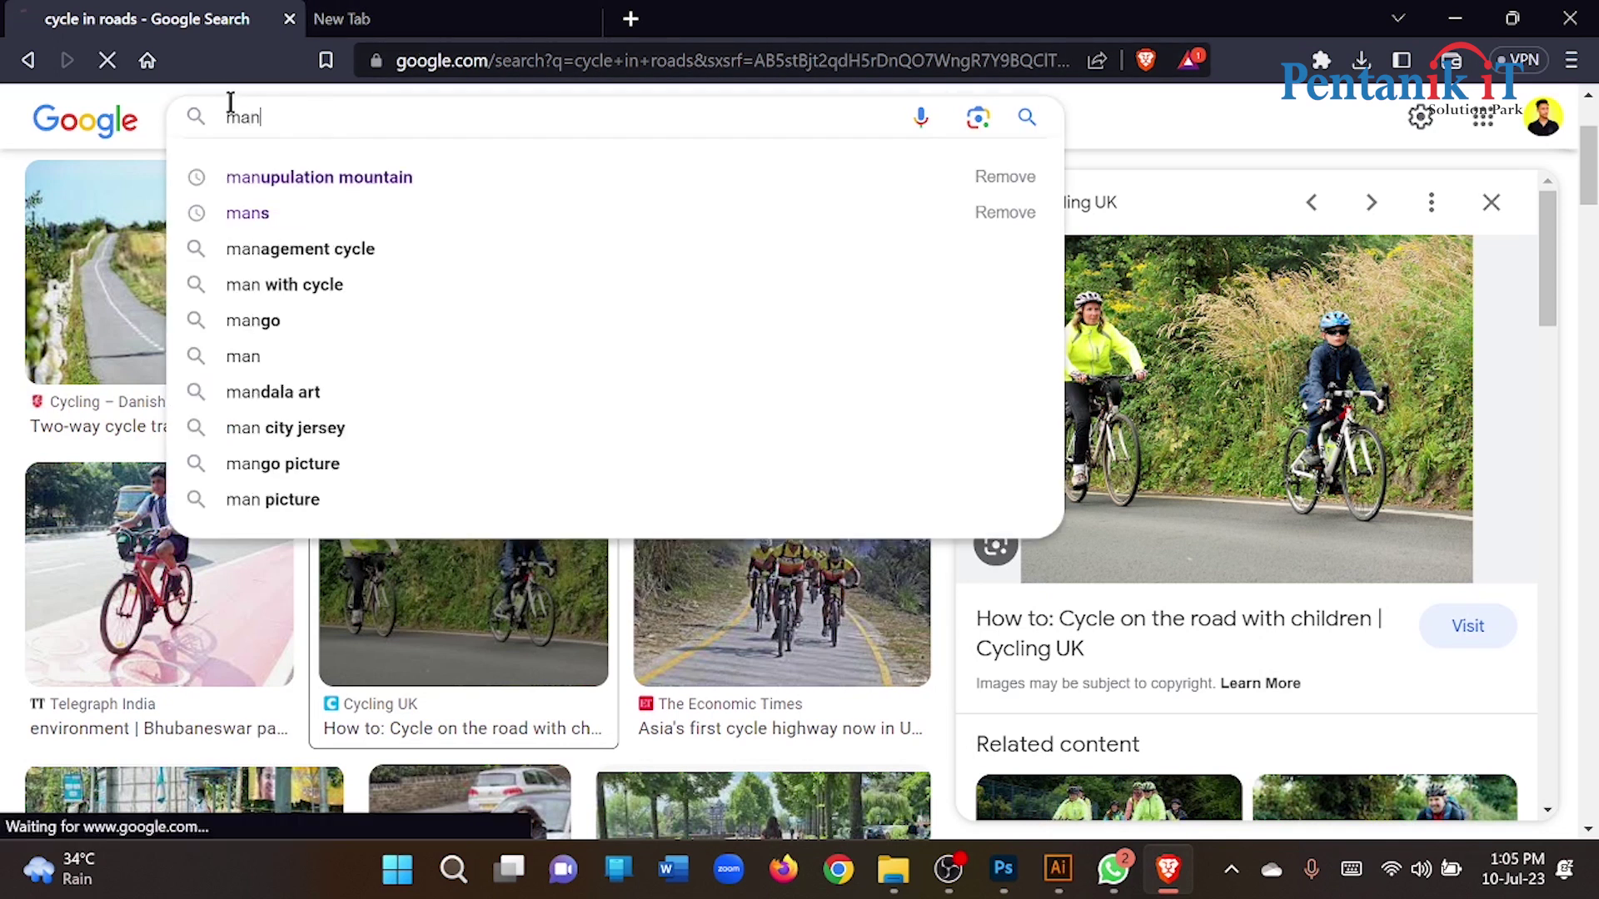
key(Return)
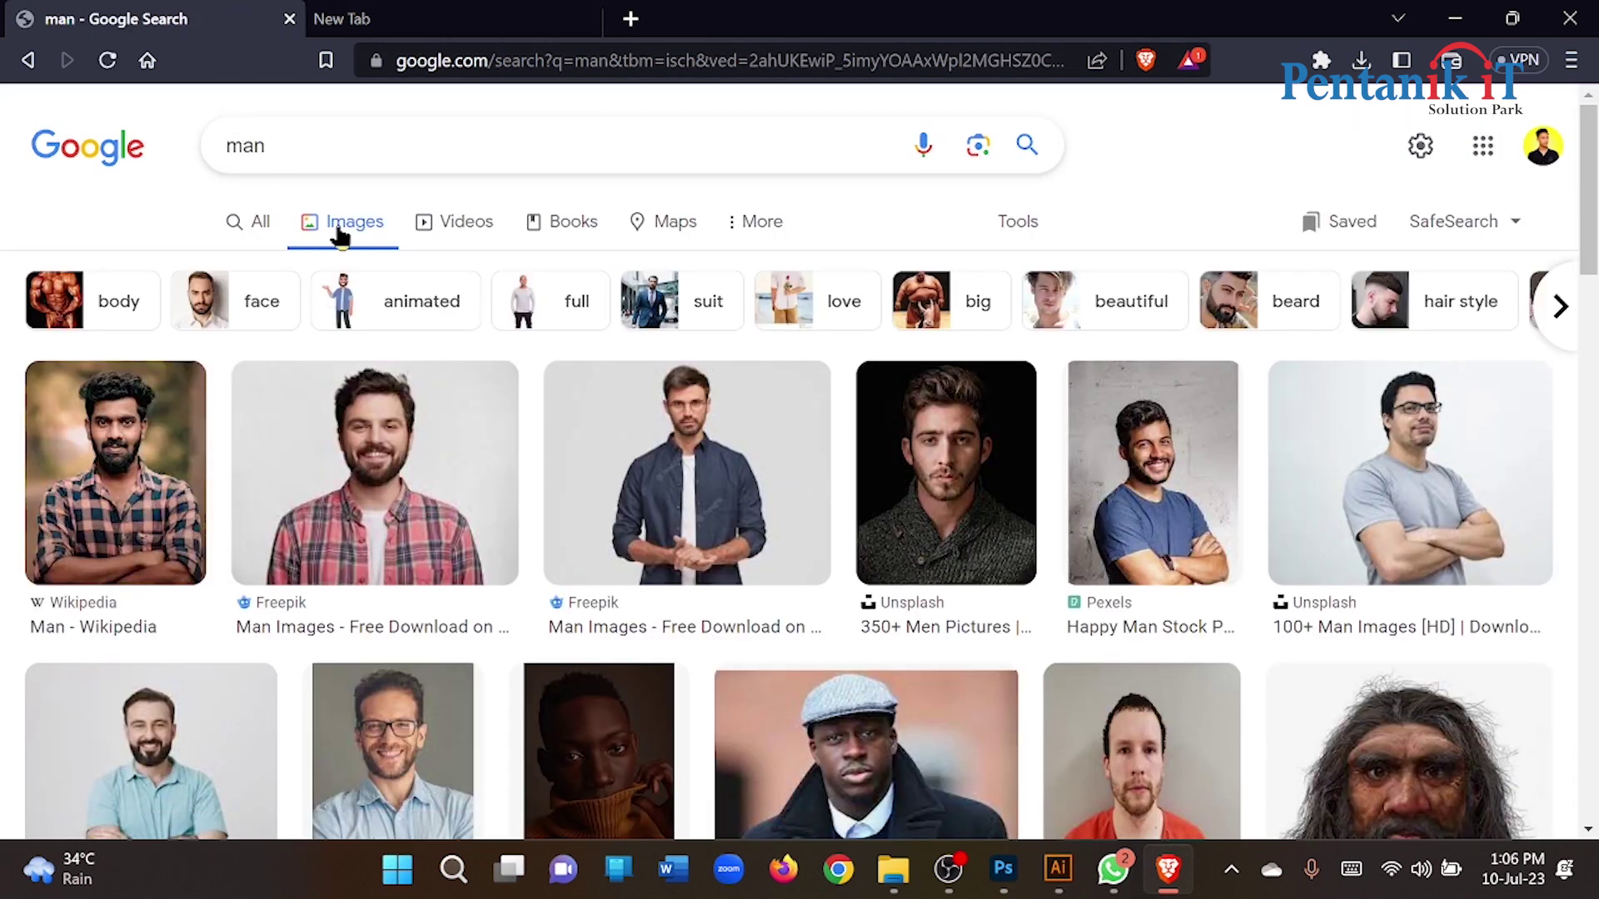
scroll(429, 250, down, 15)
scroll(429, 249, down, 5)
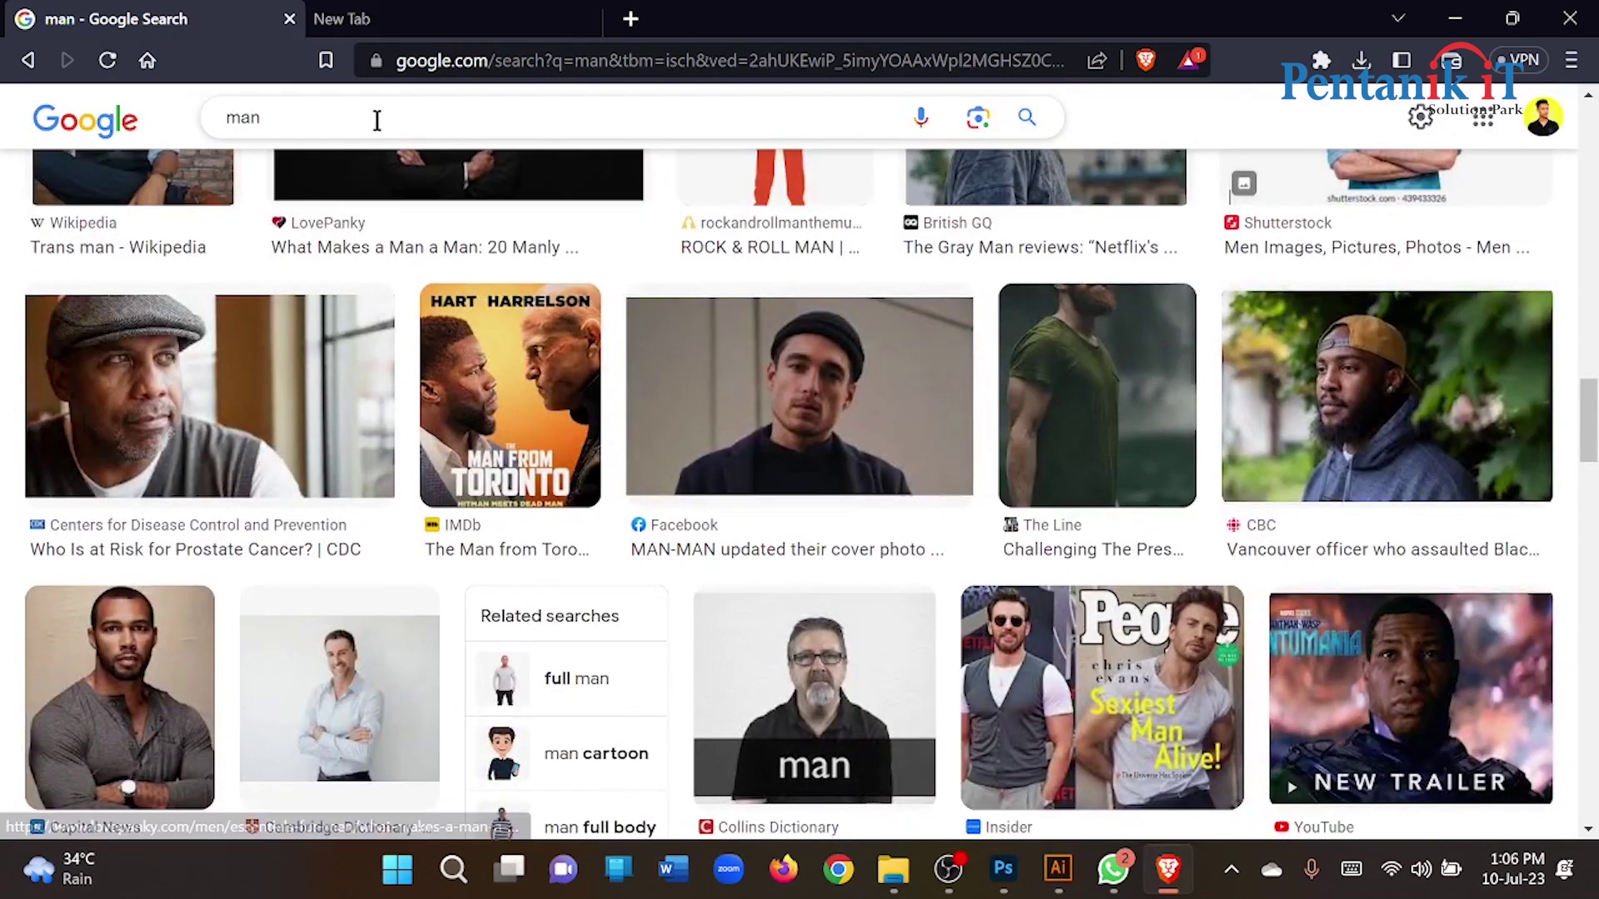
drag(375, 117, 150, 131)
text(man pic)
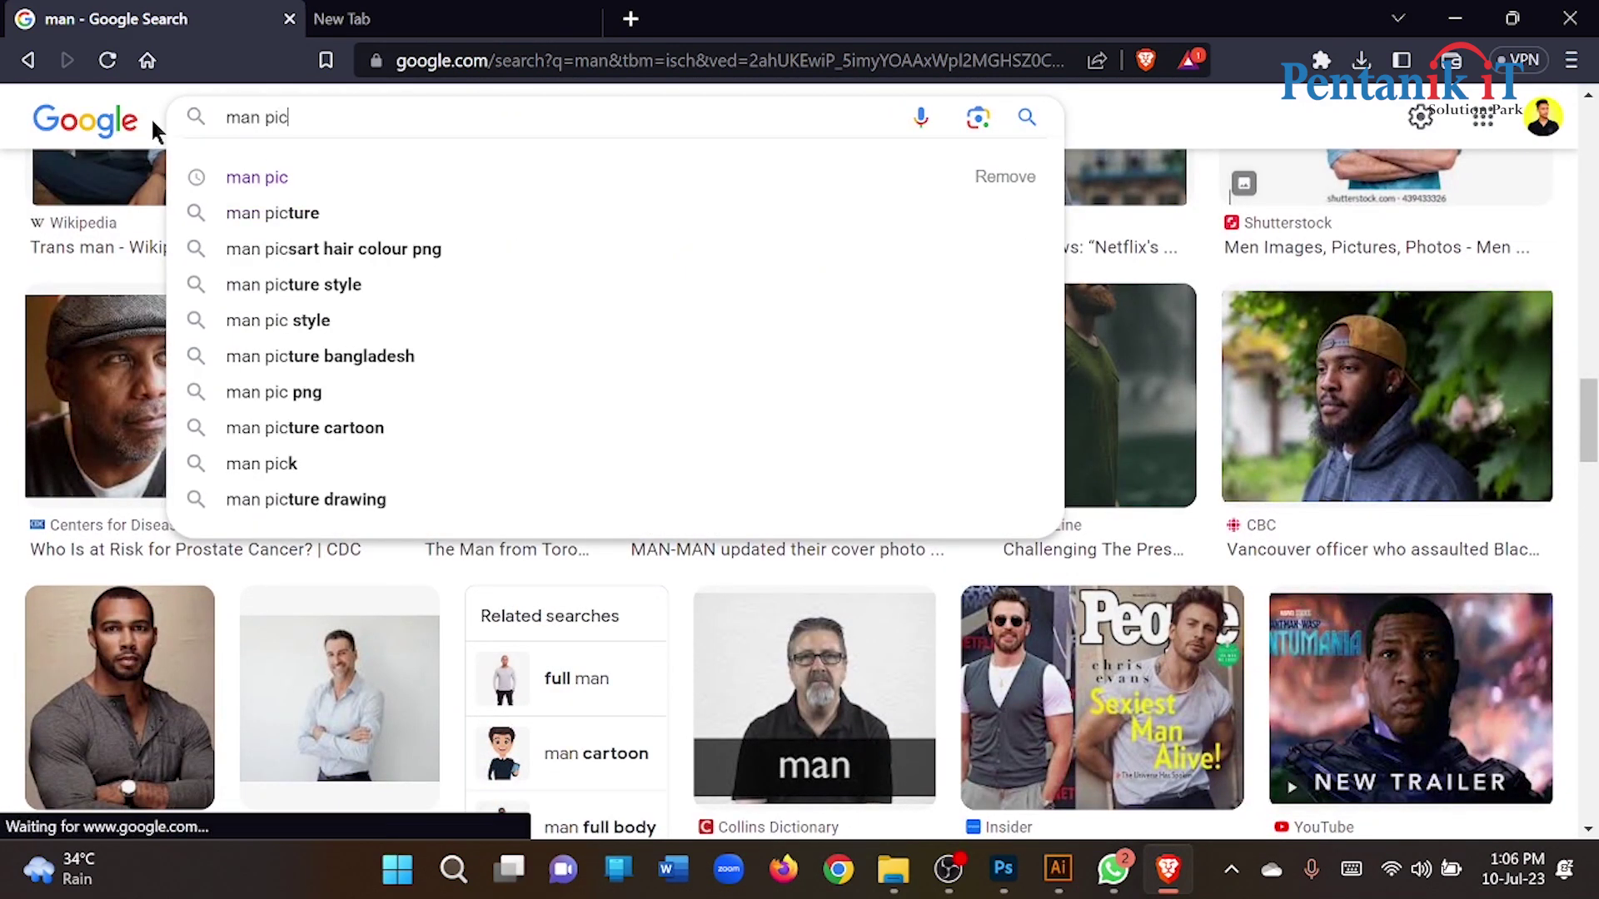
key(BackSpace)
key(BackSpace)
key(BackSpace)
key(BackSpace)
text(odel)
key(BackSpace)
key(BackSpace)
key(BackSpace)
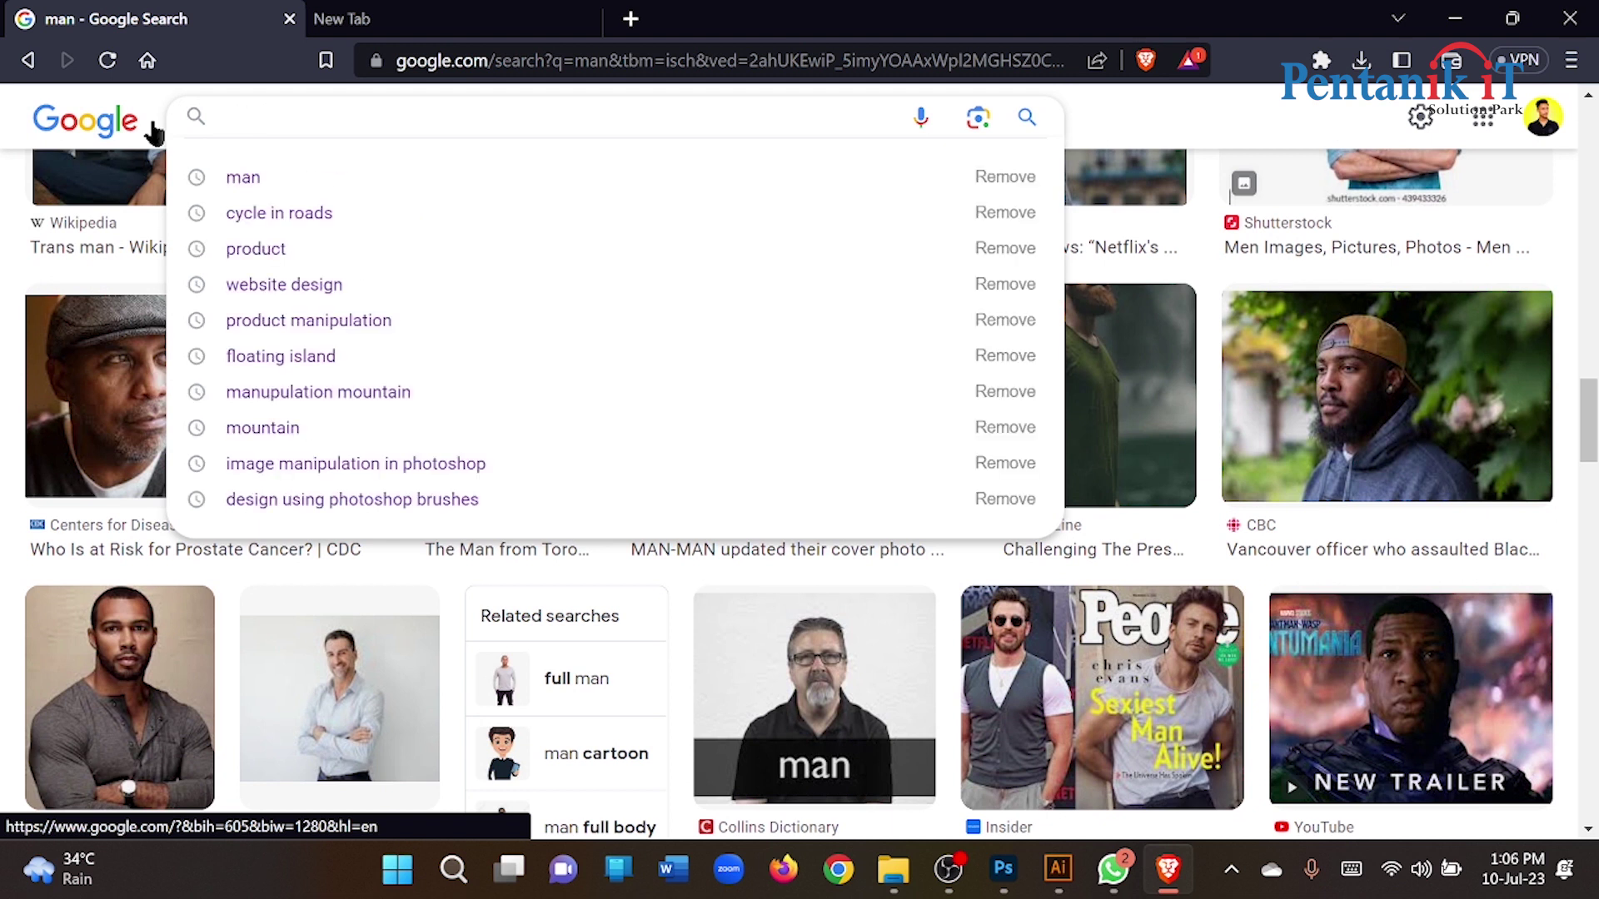
text(modle)
key(Down)
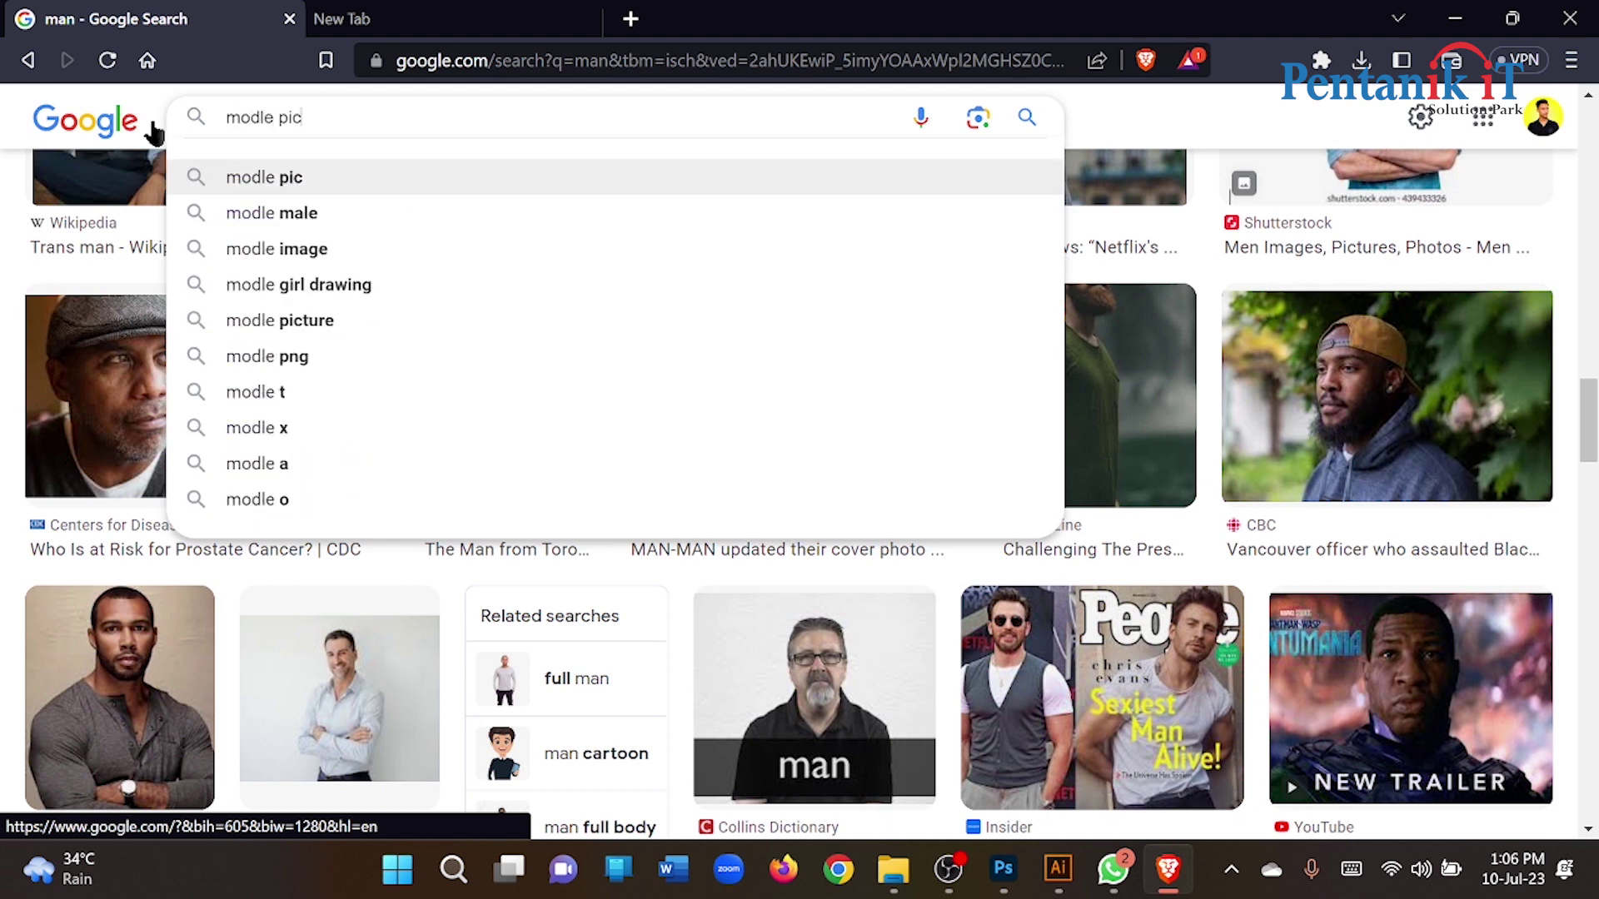
key(Return)
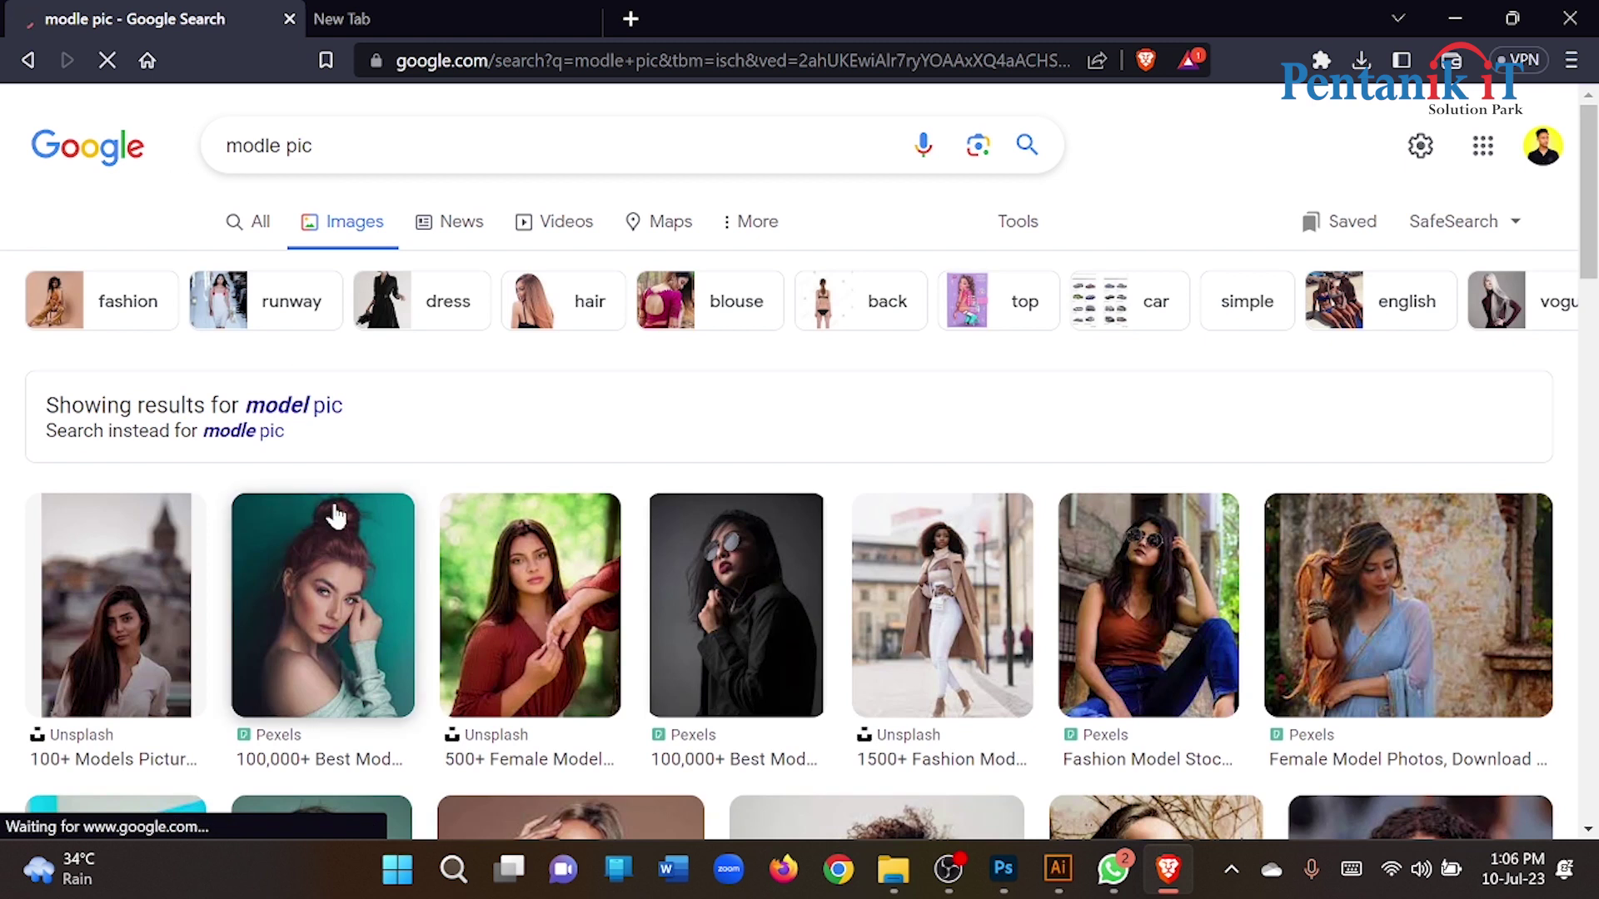
Preview the Unsplash fashion model on the city street and copy that image
scroll(332, 510, down, 3)
click(965, 374)
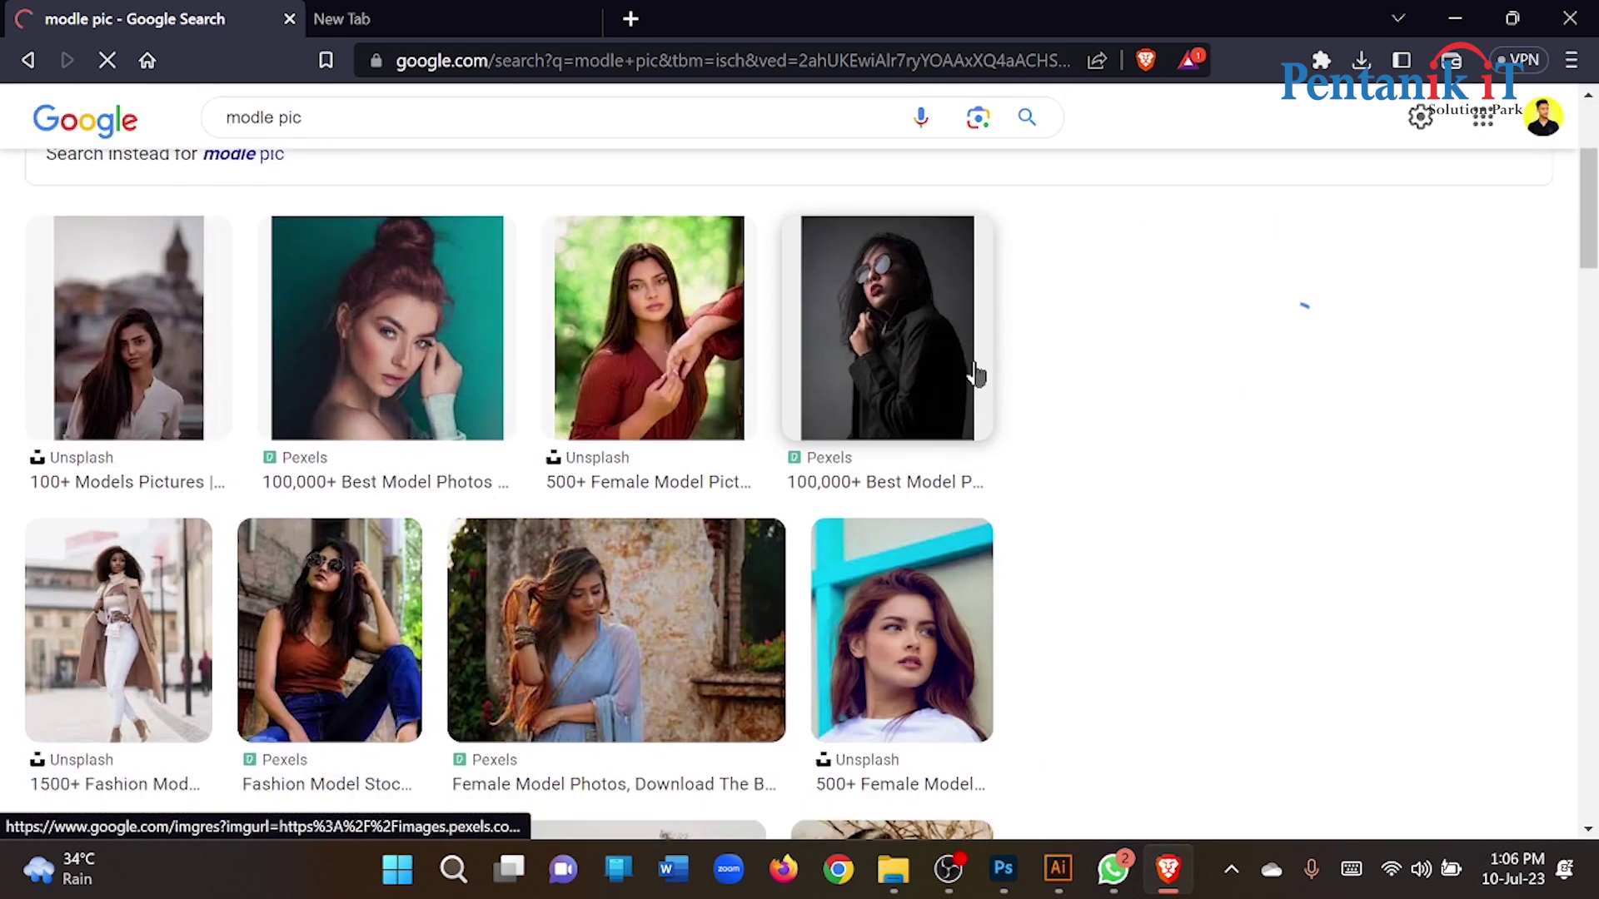
scroll(1224, 350, down, 4)
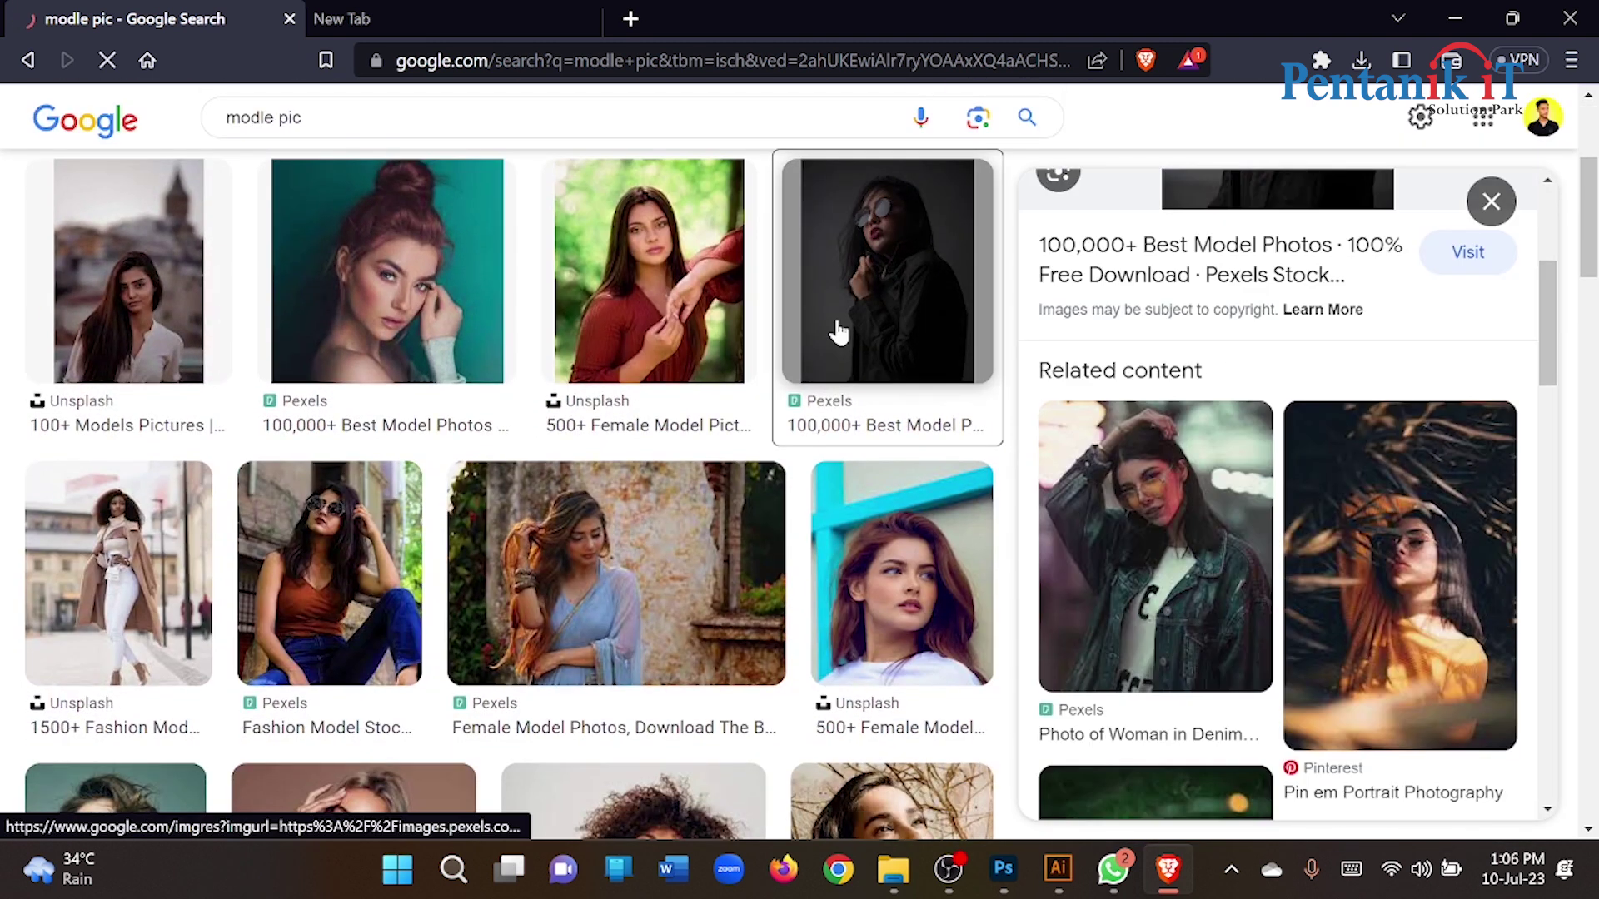
scroll(838, 332, up, 4)
click(1490, 535)
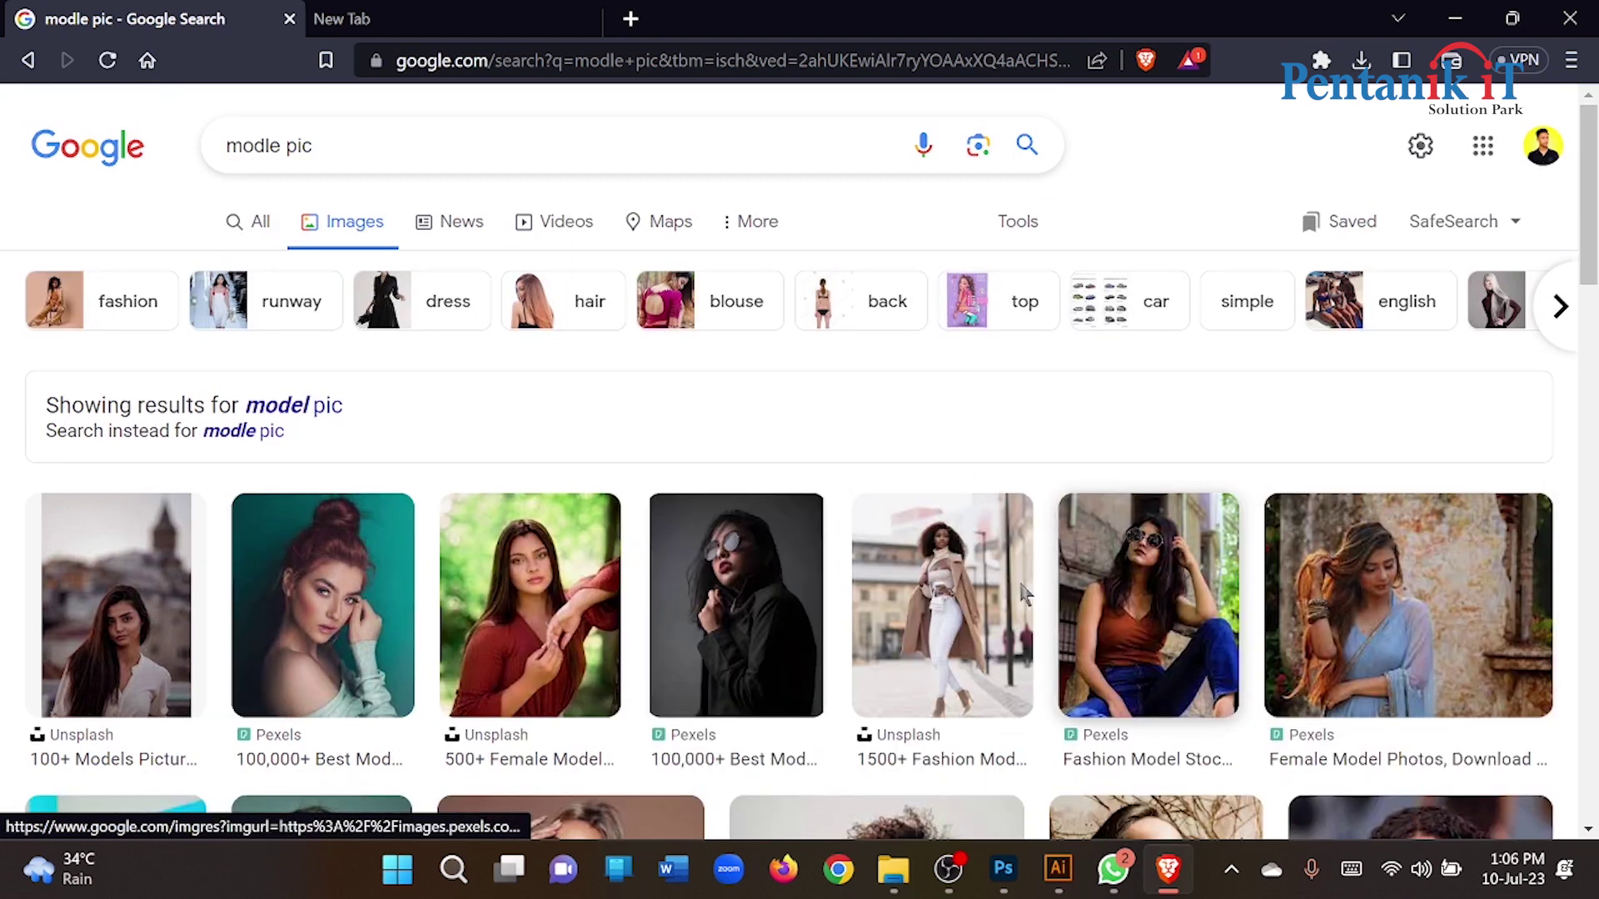
click(957, 582)
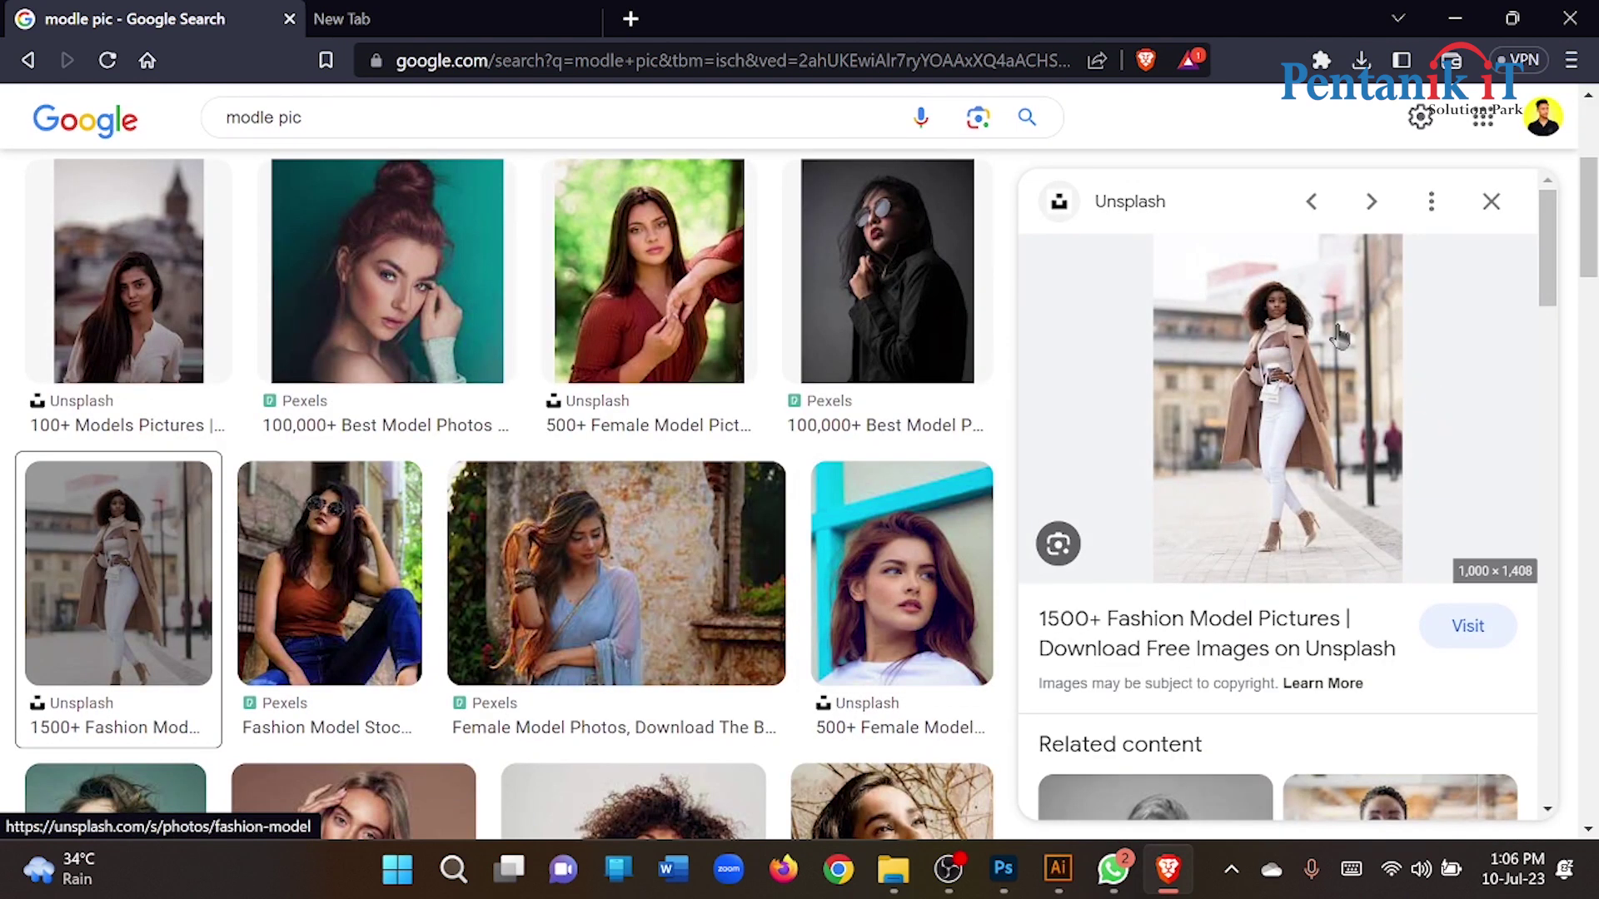
right_click(1309, 393)
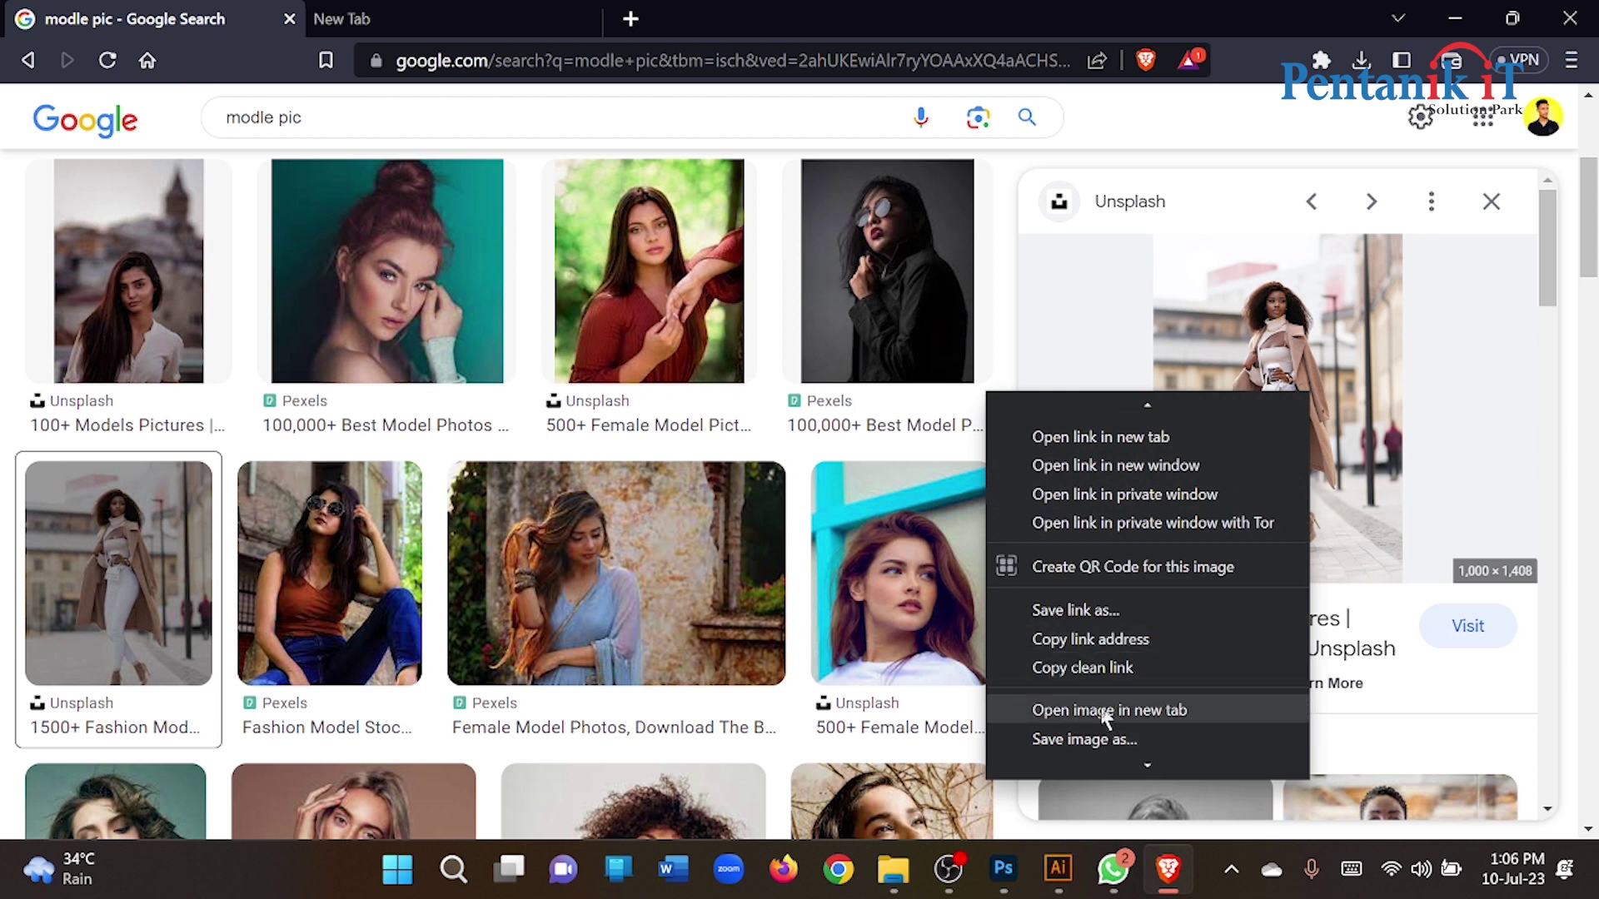
scroll(1111, 658, down, 2)
click(1089, 712)
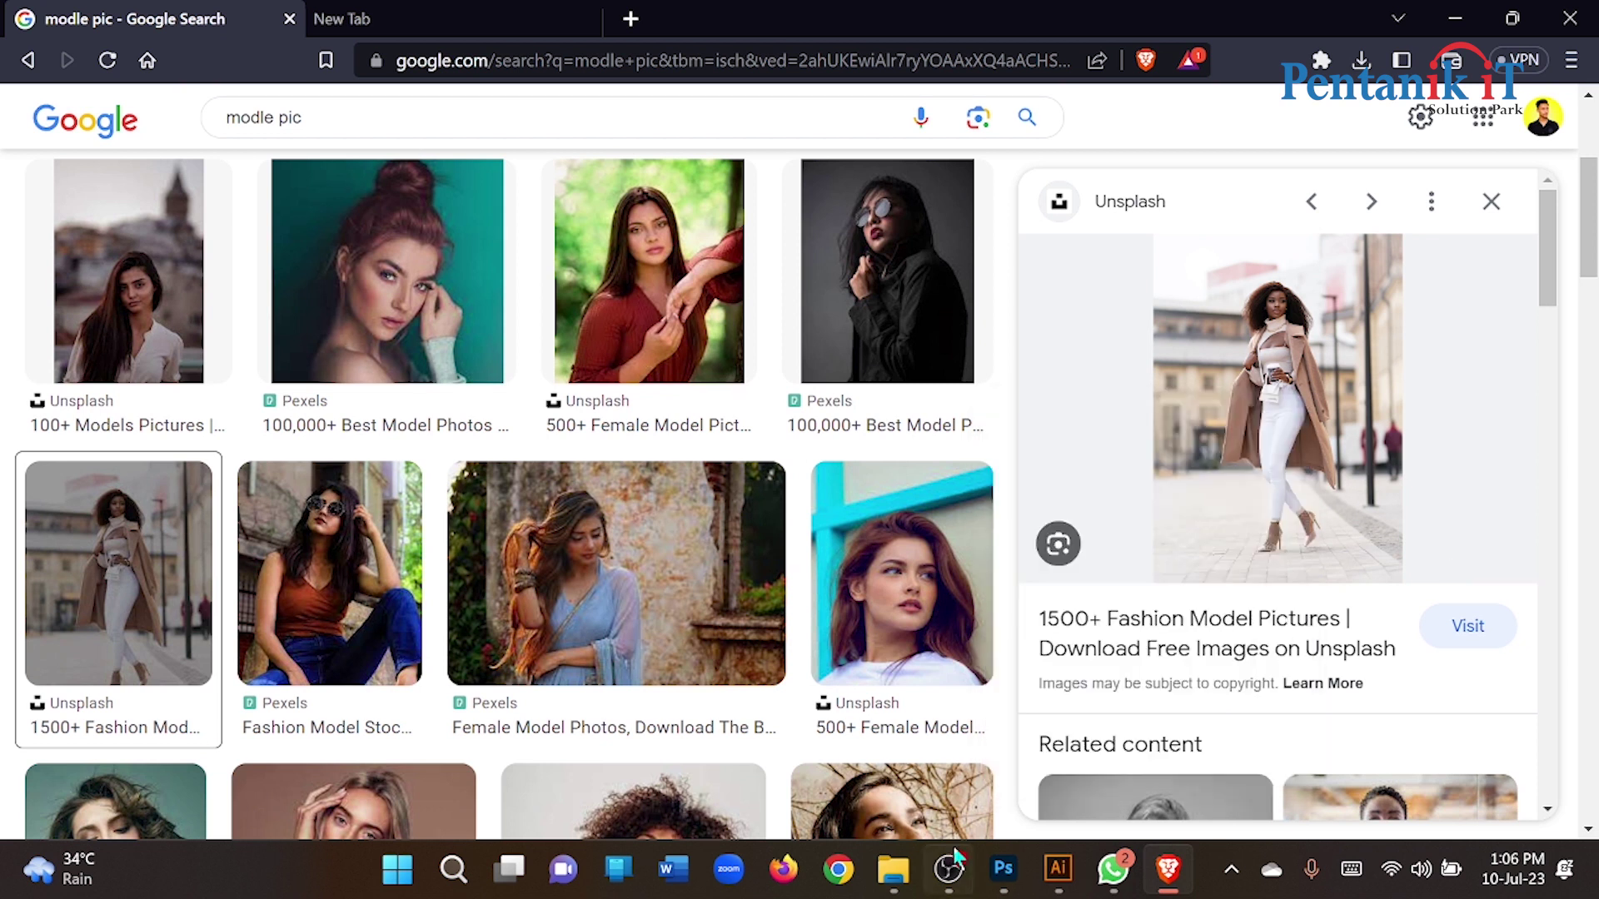
Paste the fashion model photo into Photoshop as Layer 3, scaled down to fit the canvas
click(999, 866)
key(ctrl+v)
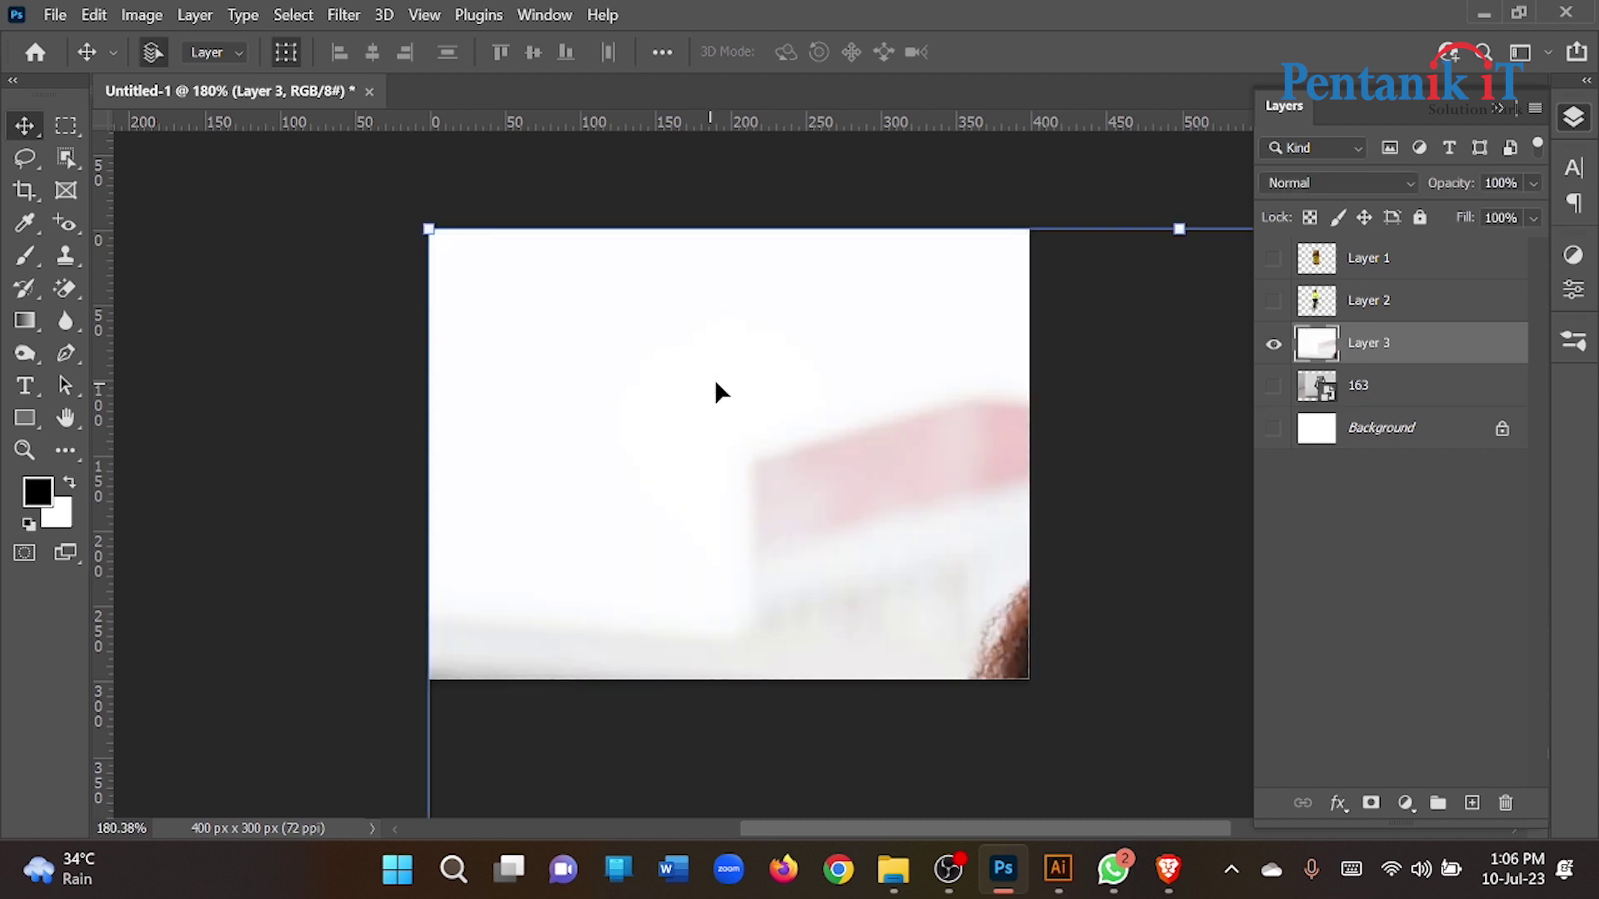
scroll(736, 342, down, 6)
scroll(736, 342, down, 4)
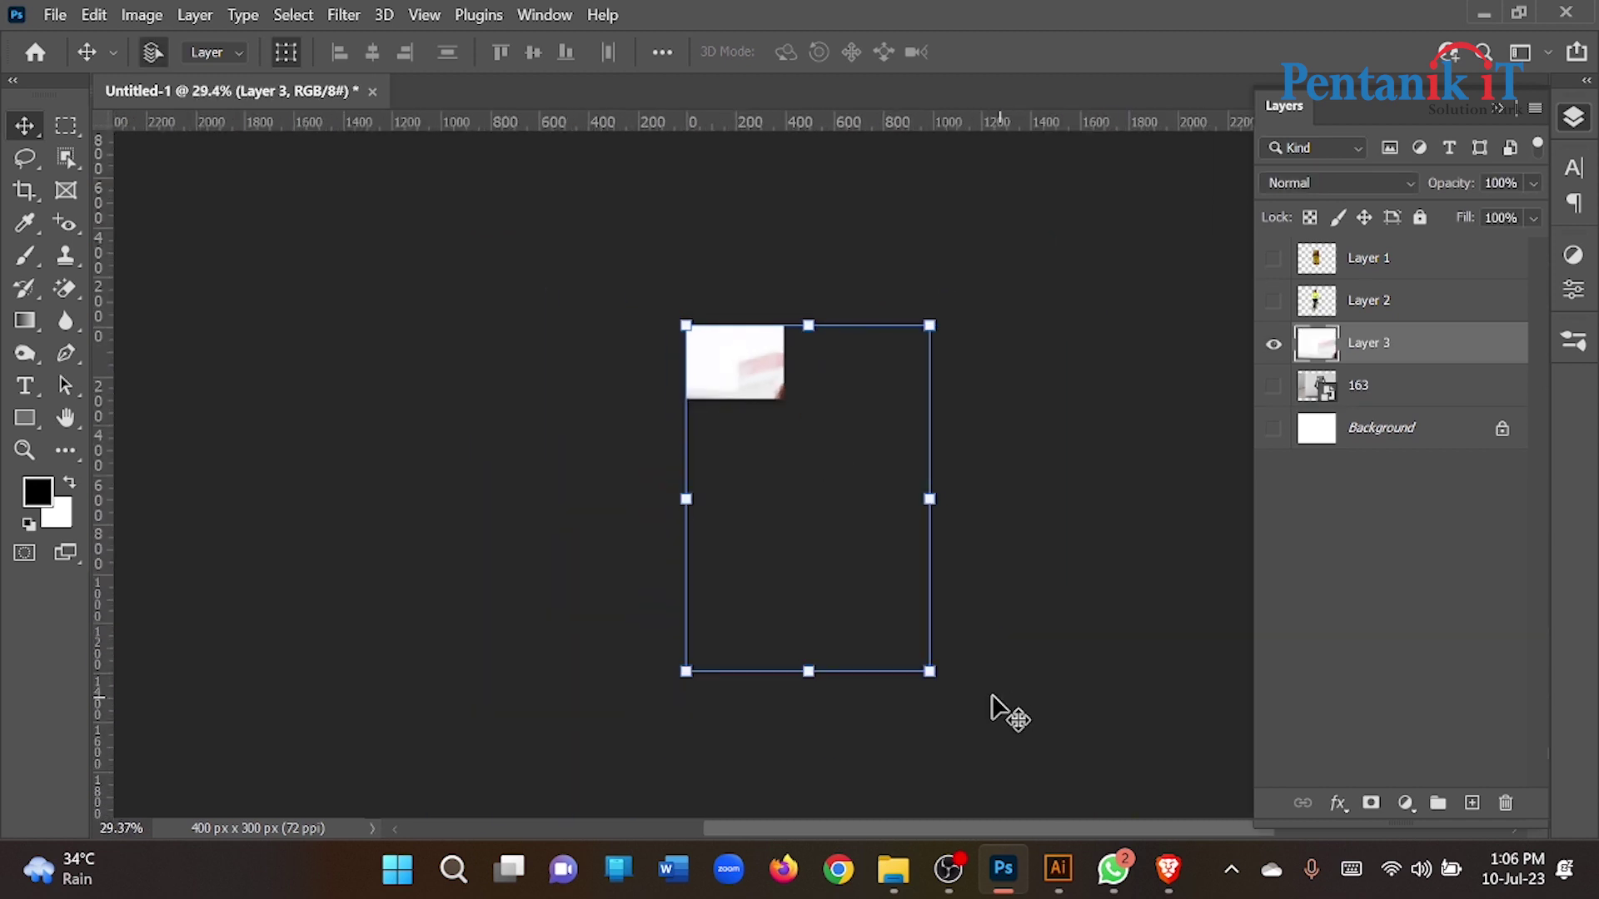
drag(931, 671, 739, 399)
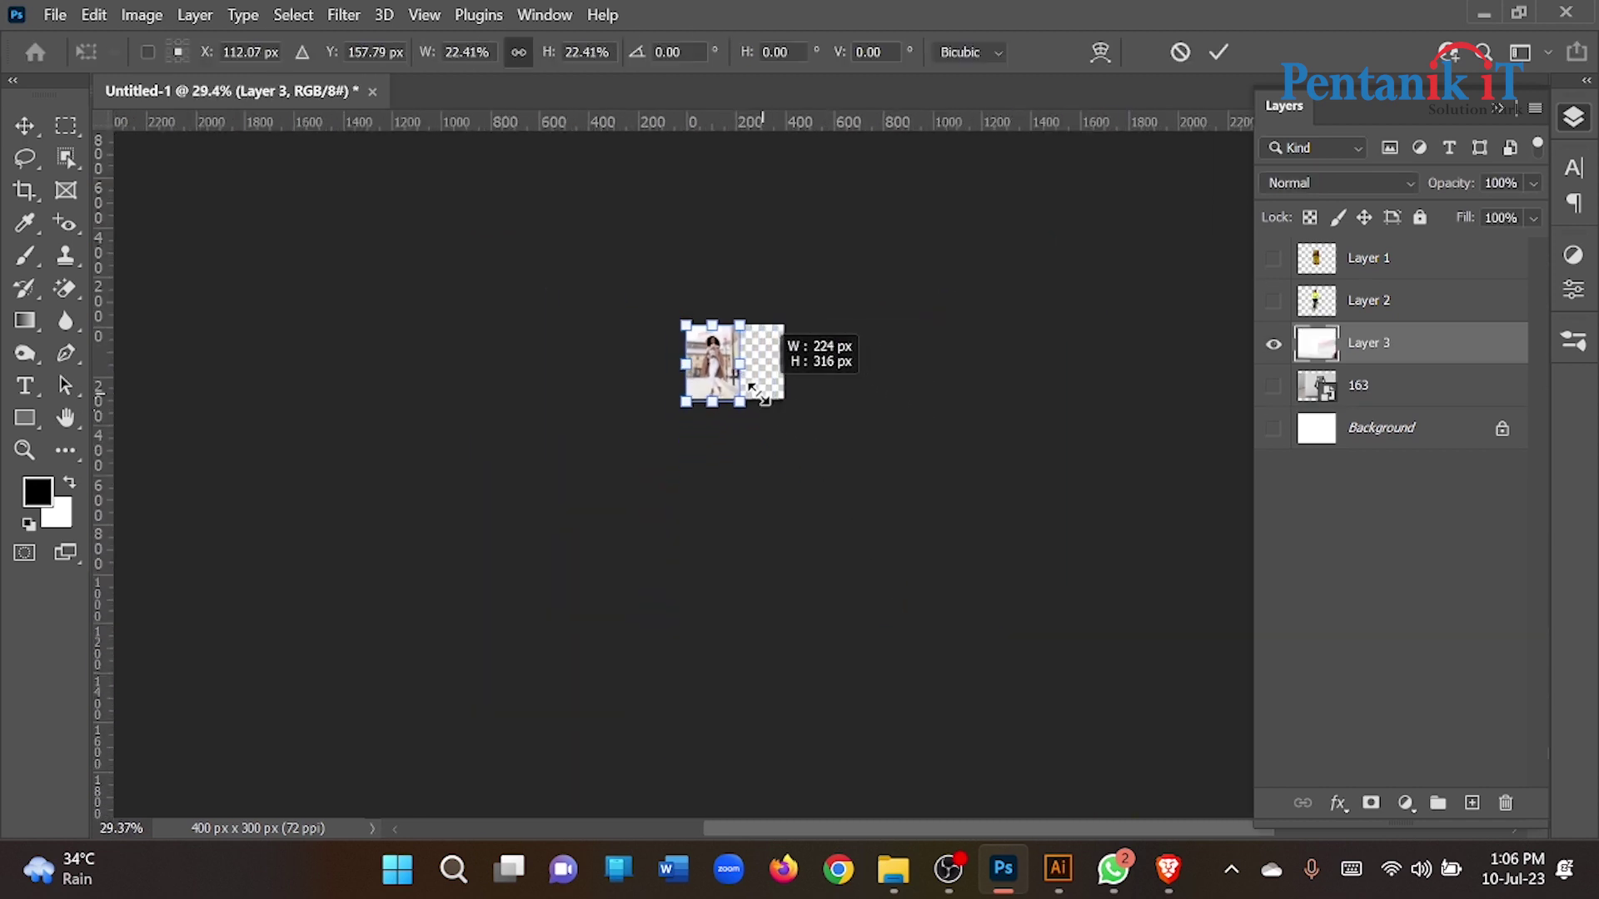
scroll(729, 345, up, 3)
scroll(728, 340, up, 6)
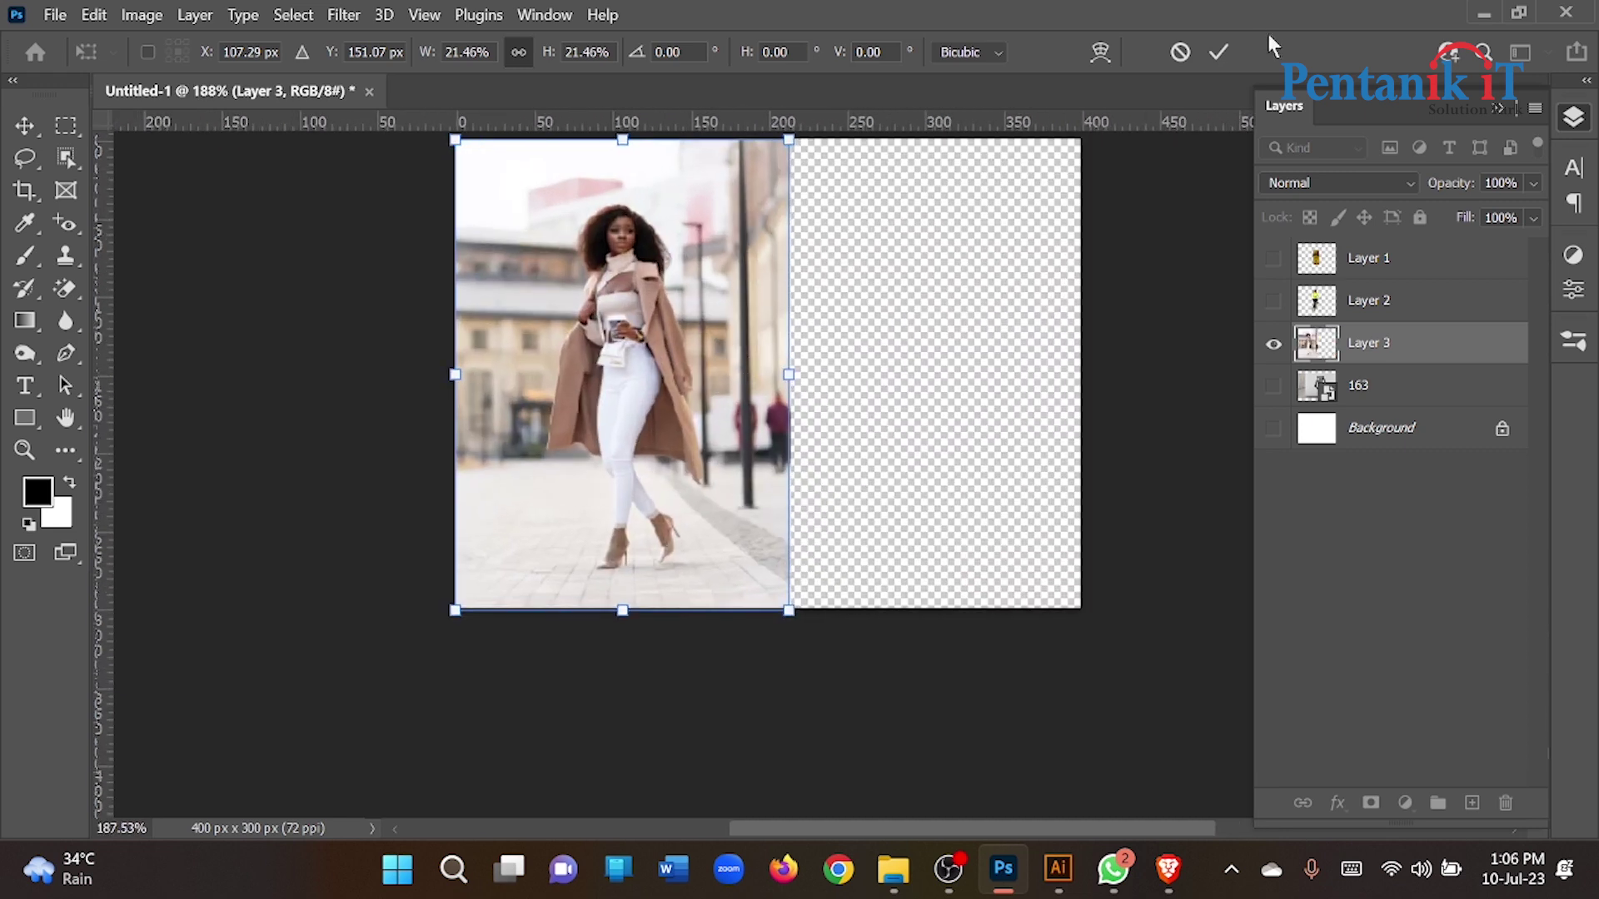
click(1221, 53)
scroll(633, 385, up, 1)
scroll(627, 353, up, 1)
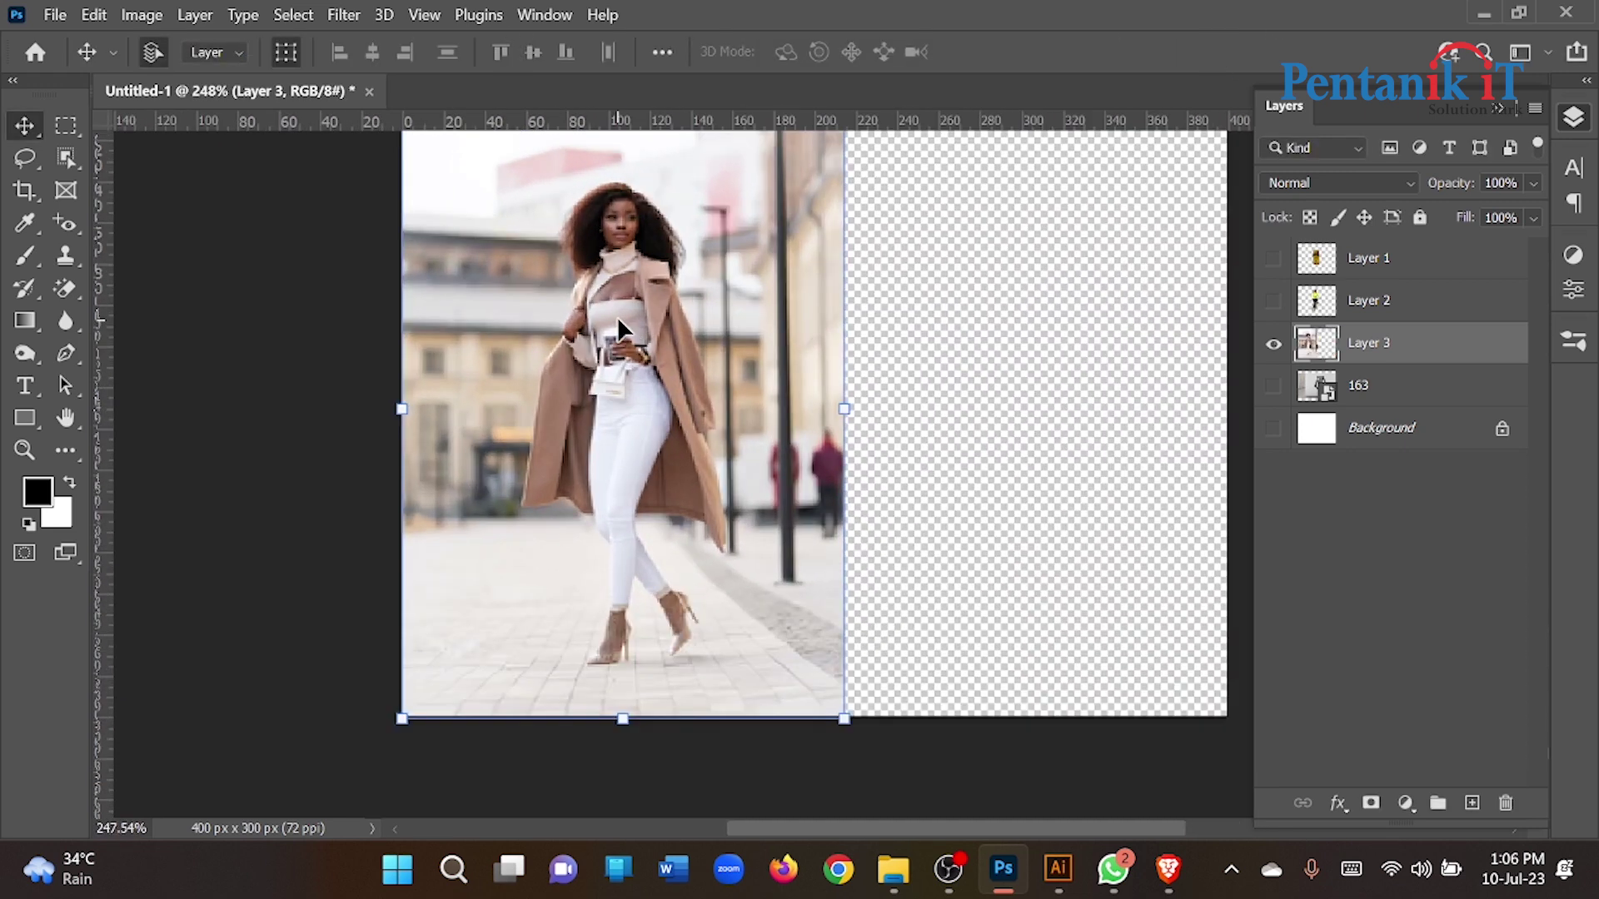
Select the model as subject, copy her onto Layer 4, and hide it
click(293, 15)
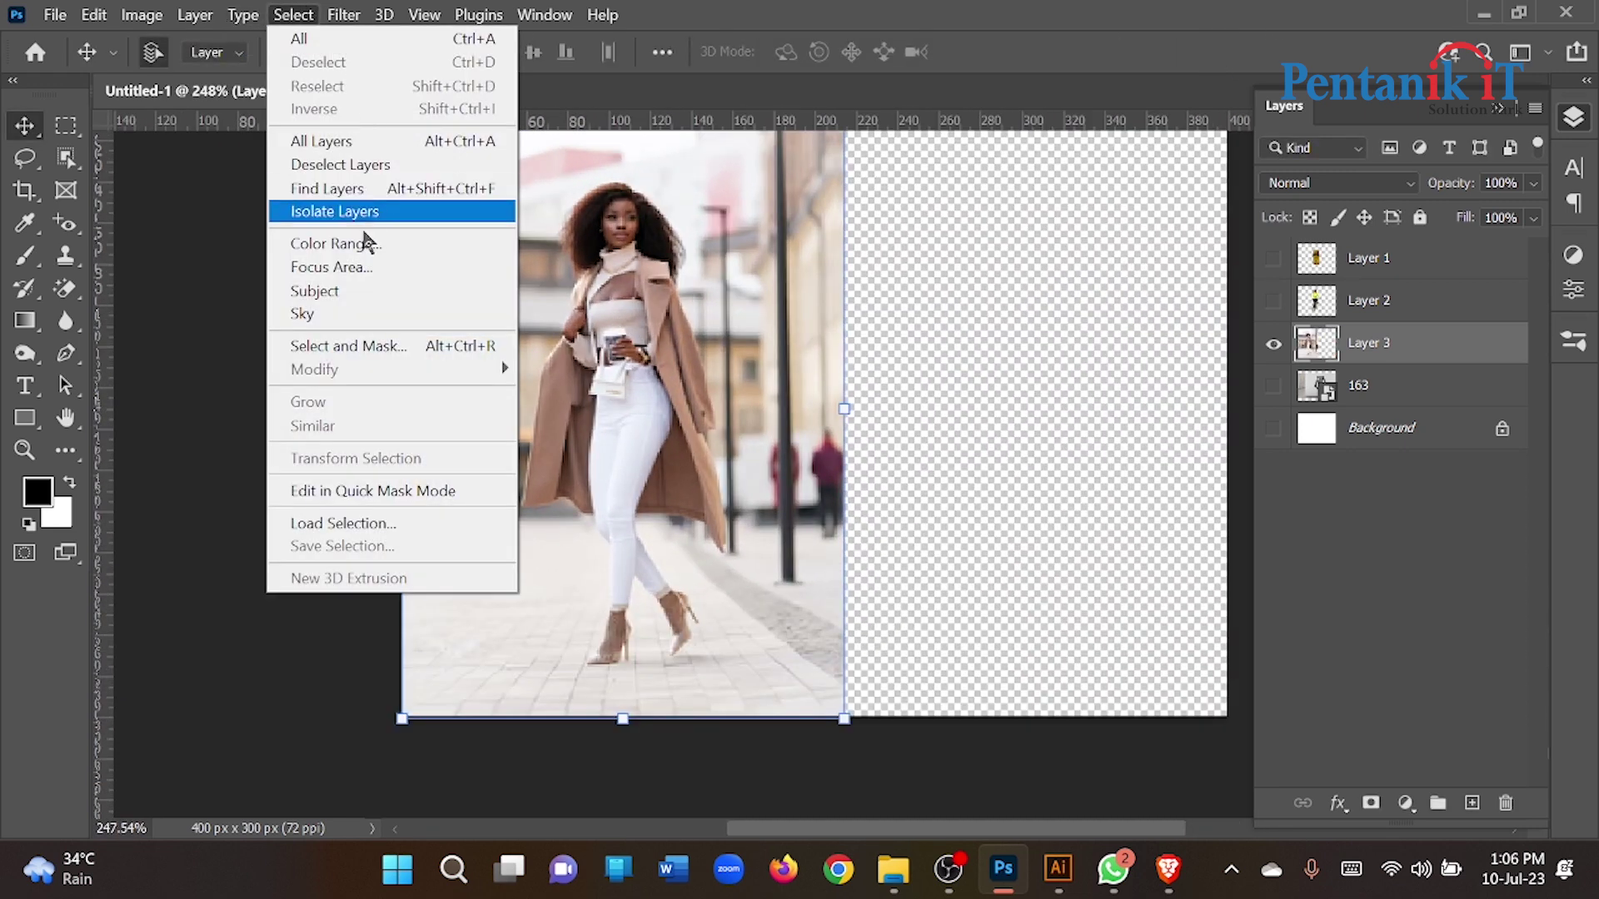
click(342, 286)
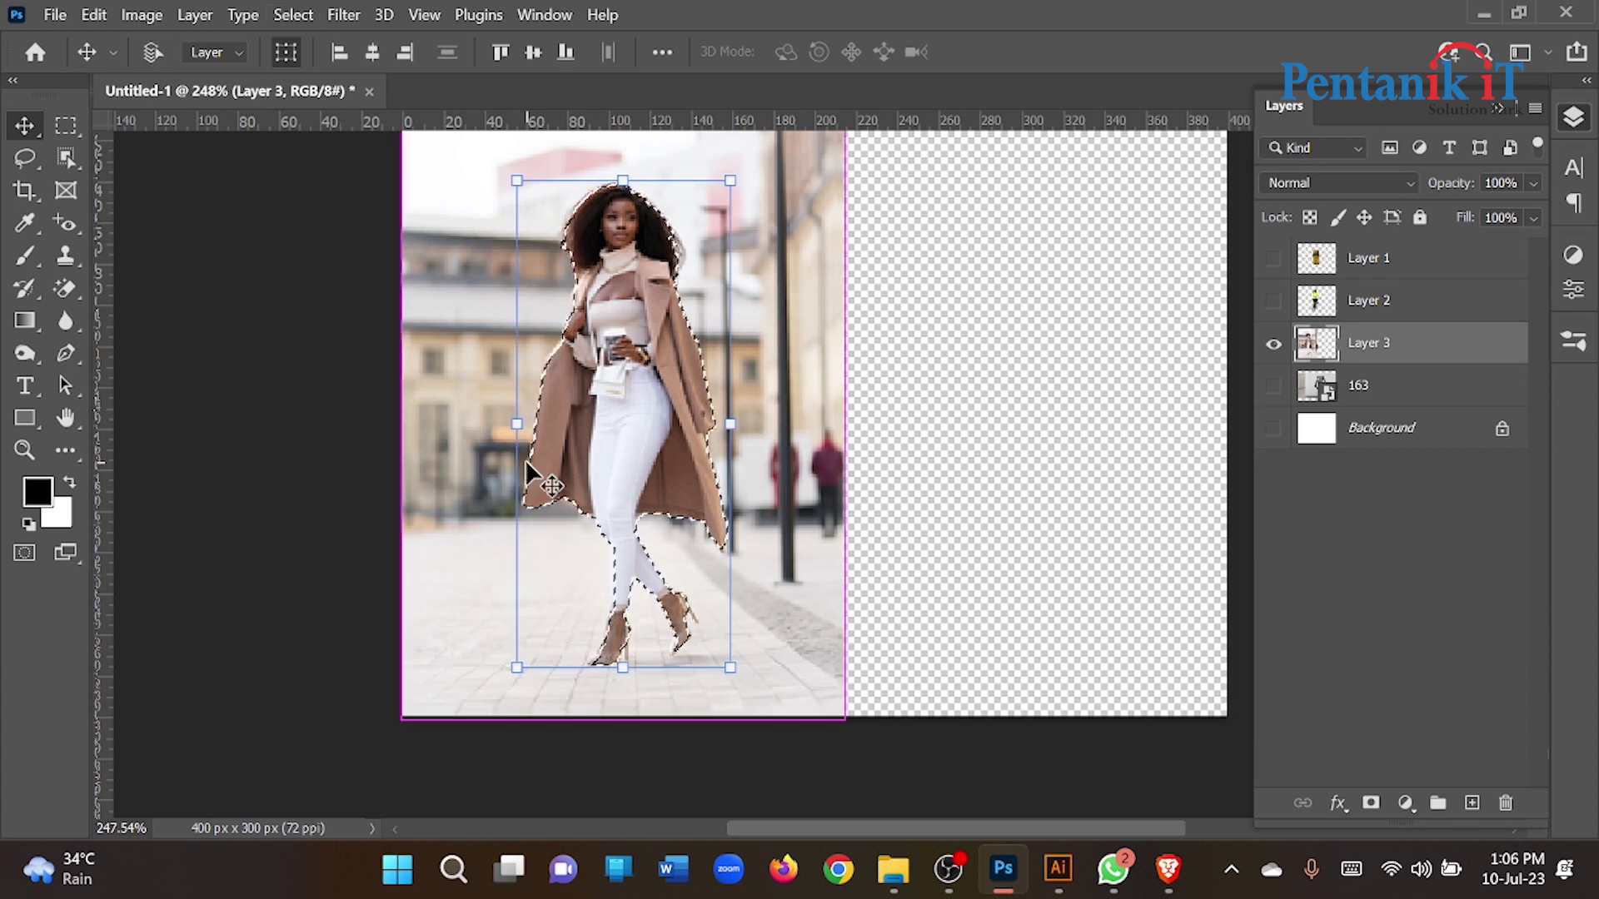
key(ctrl+j)
click(1272, 343)
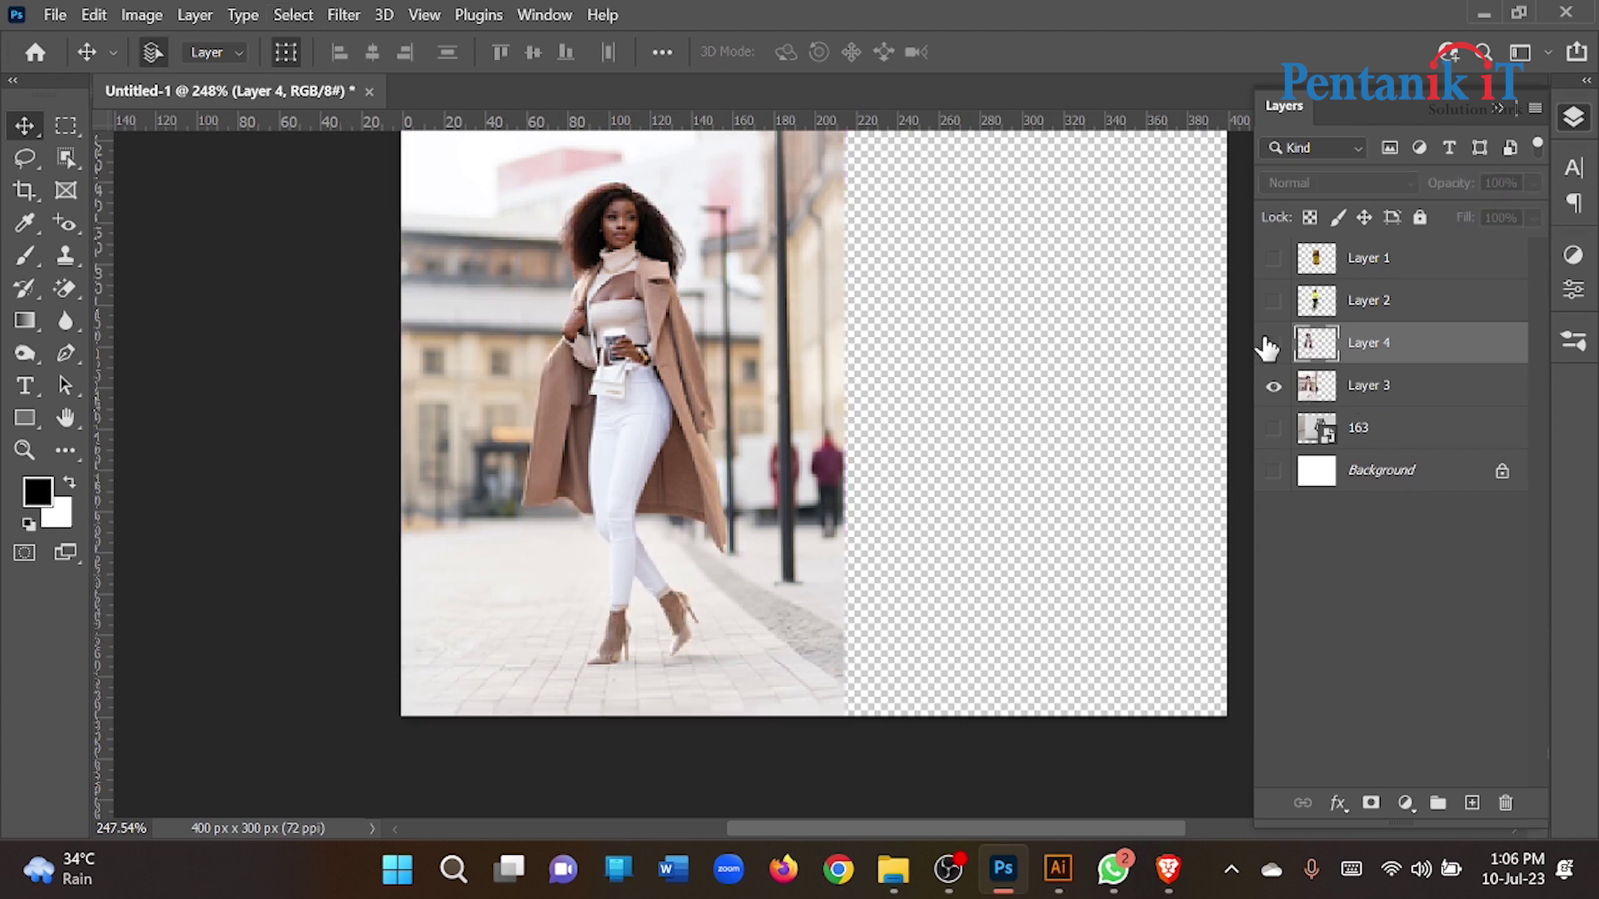
ctrl+click(587, 294)
scroll(513, 552, up, 2)
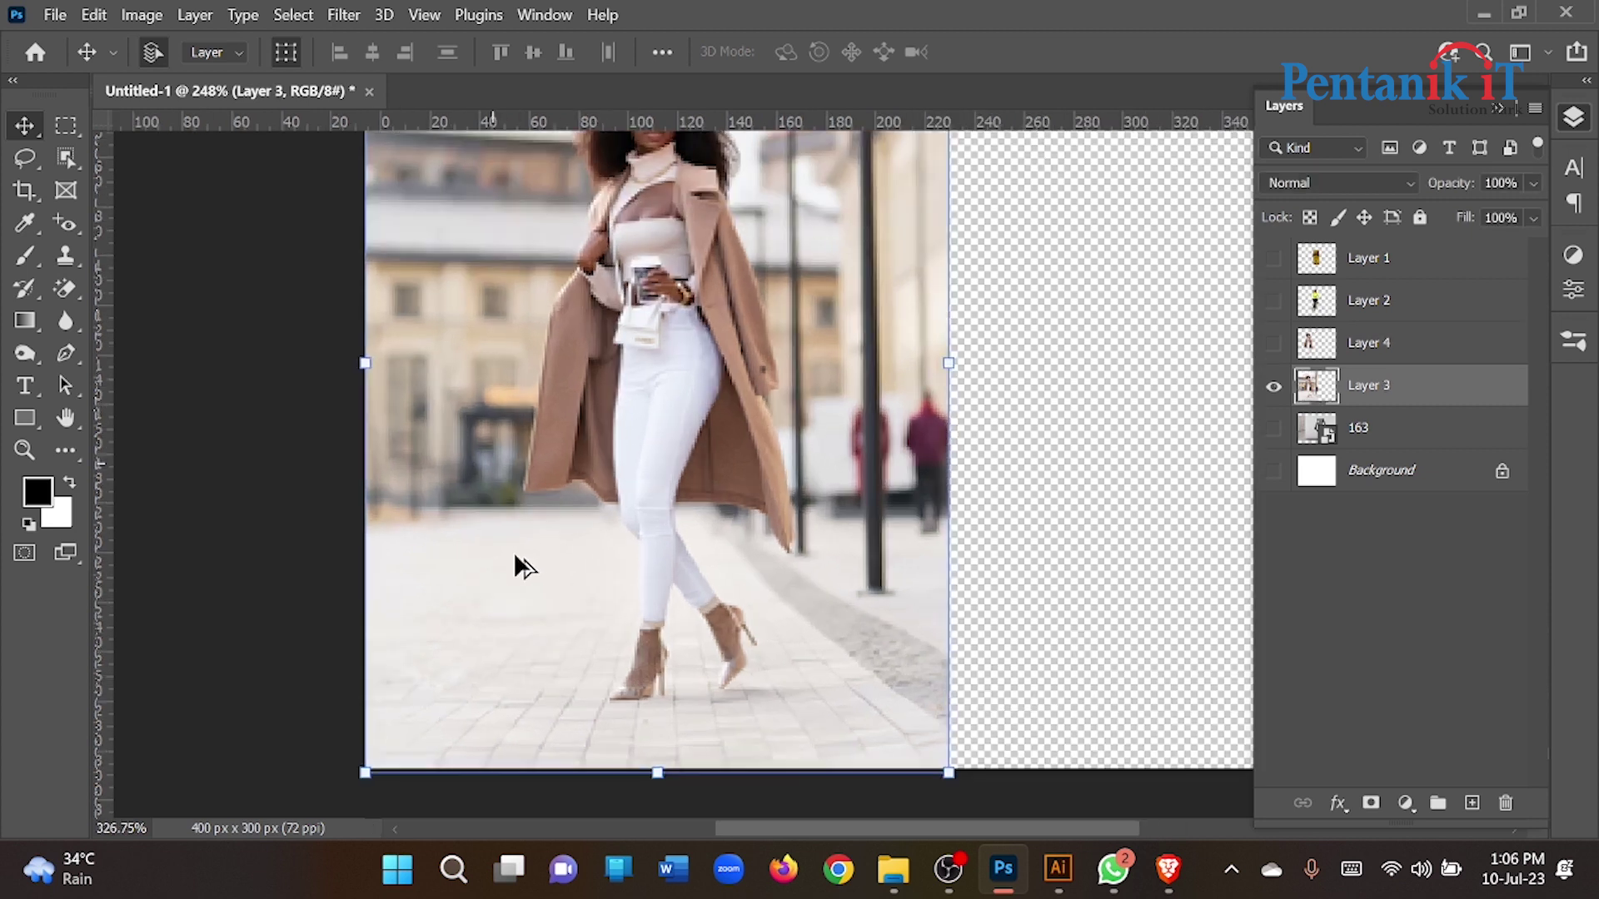
scroll(513, 552, down, 3)
scroll(517, 310, up, 1)
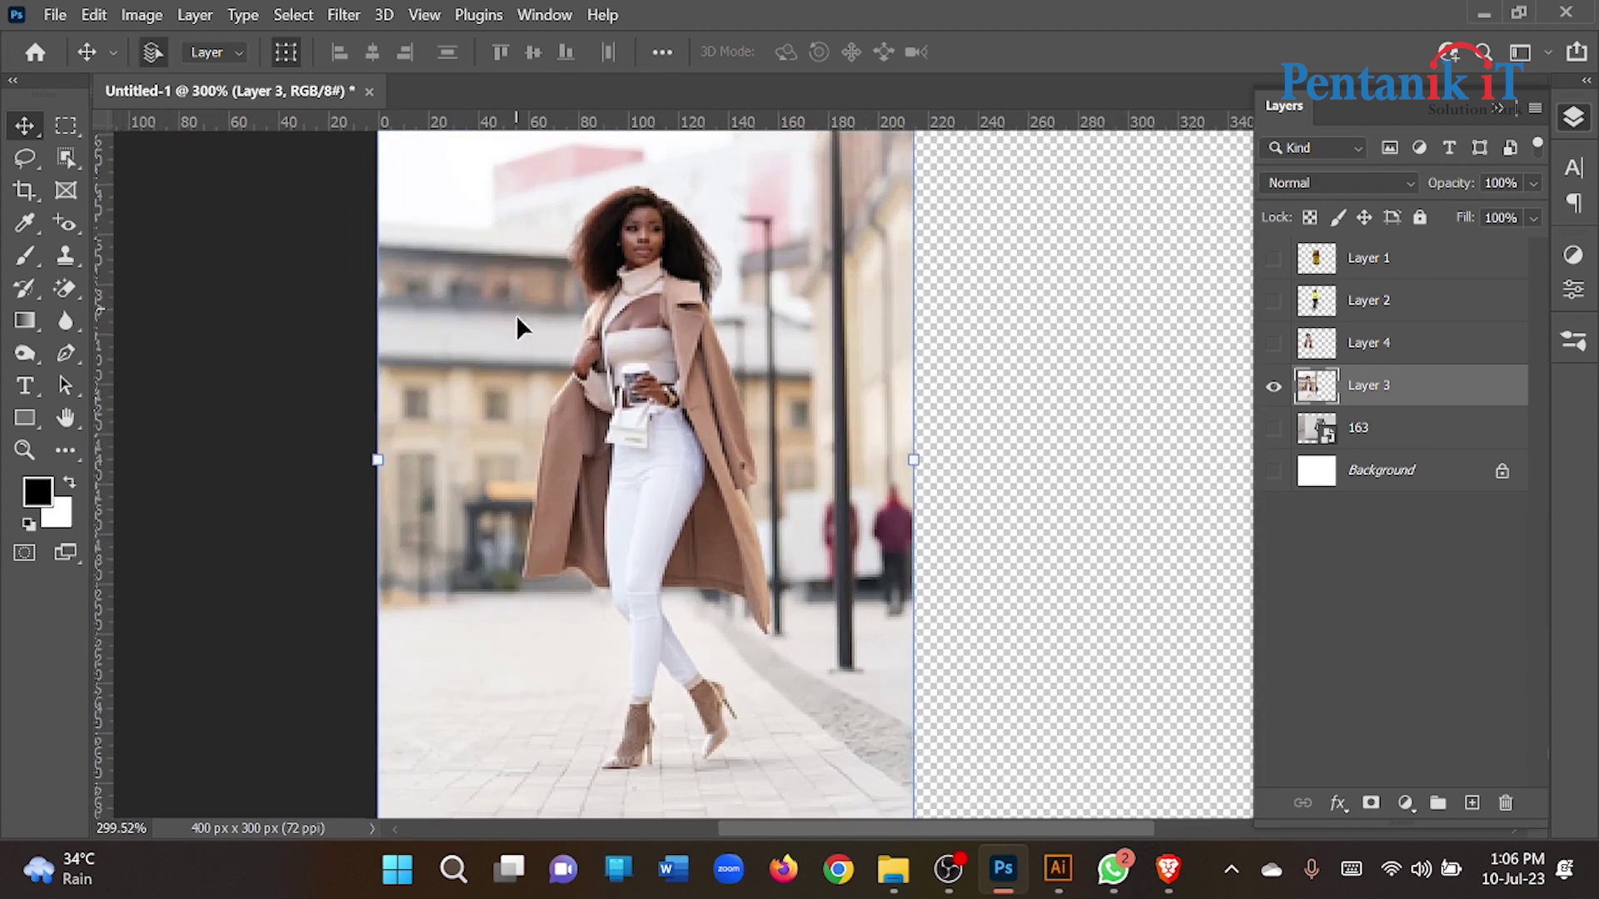
scroll(736, 632, down, 3)
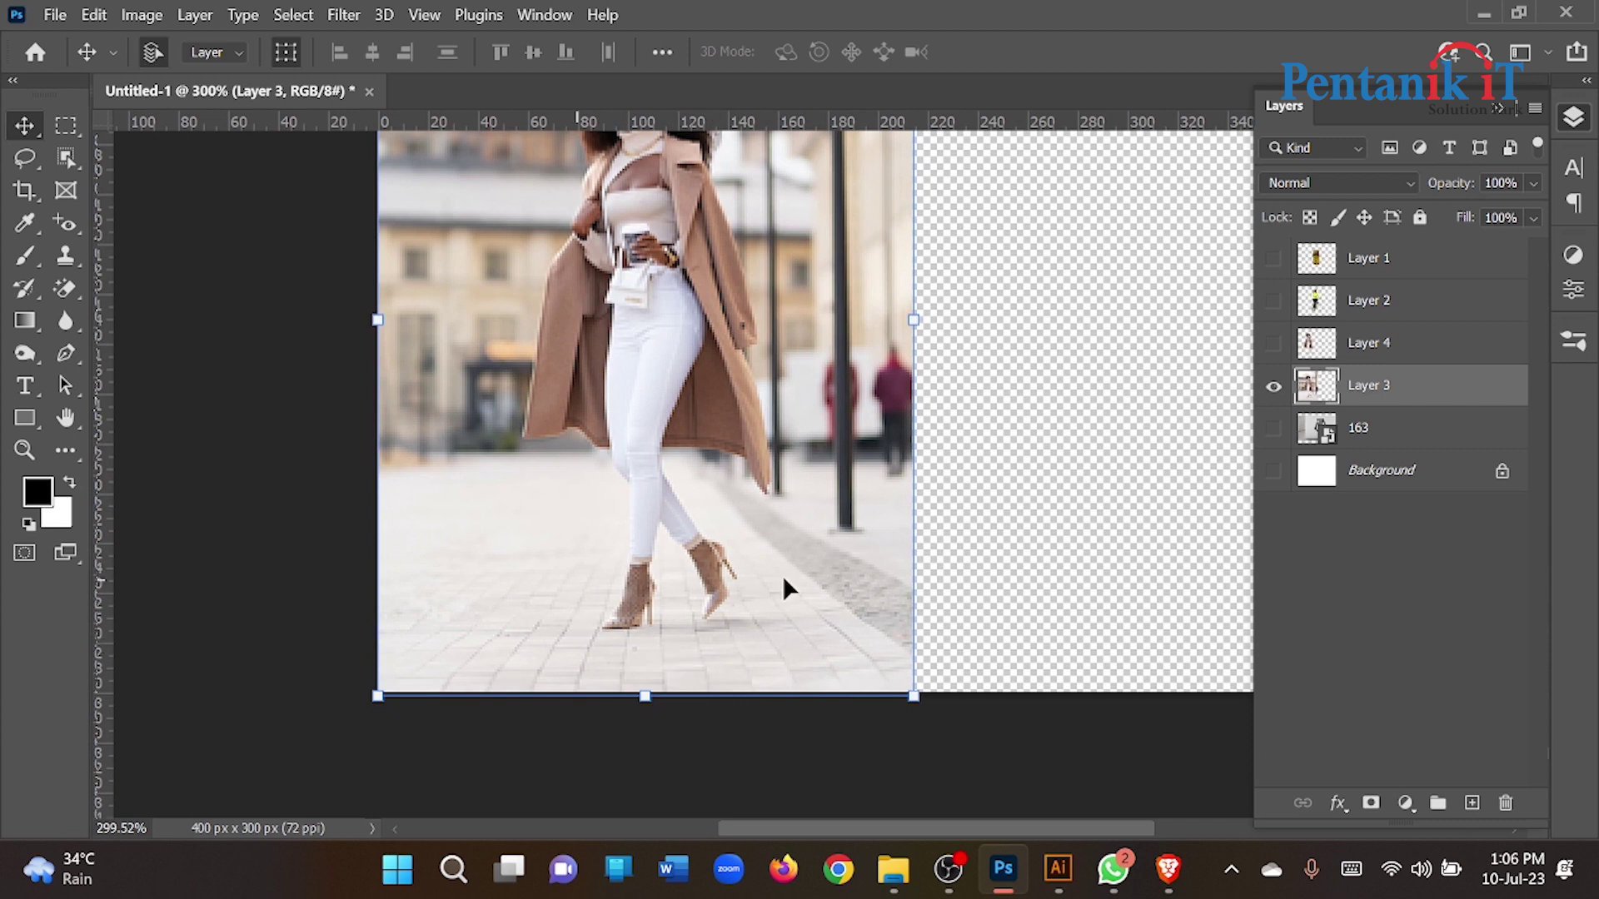
scroll(640, 598, down, 1)
scroll(593, 434, down, 1)
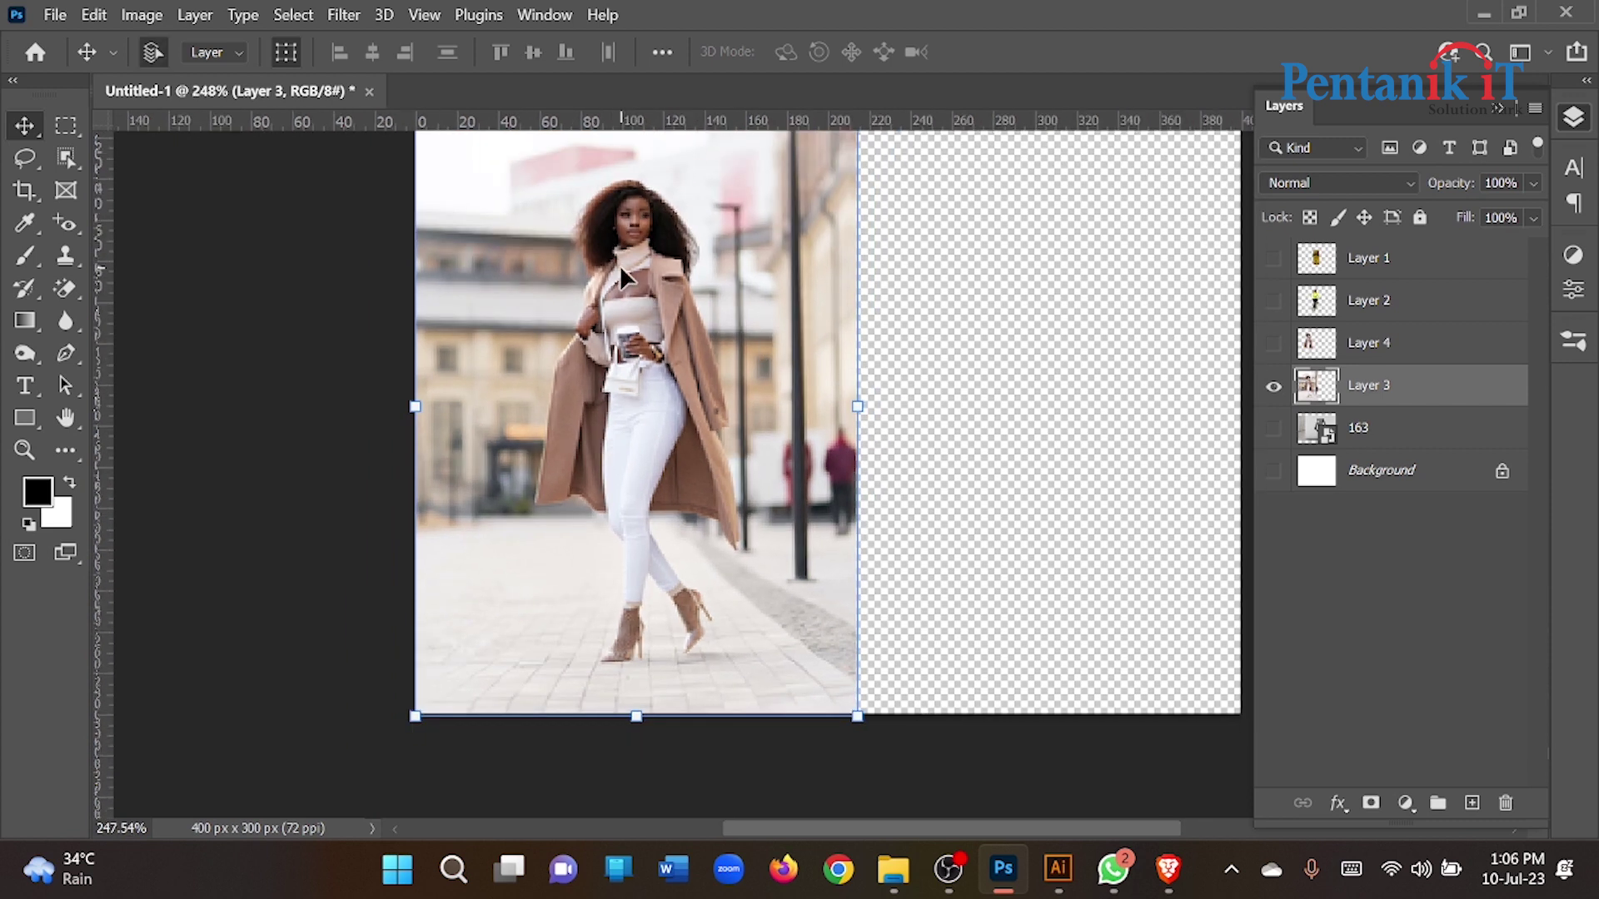
click(342, 16)
mouse_move(378, 331)
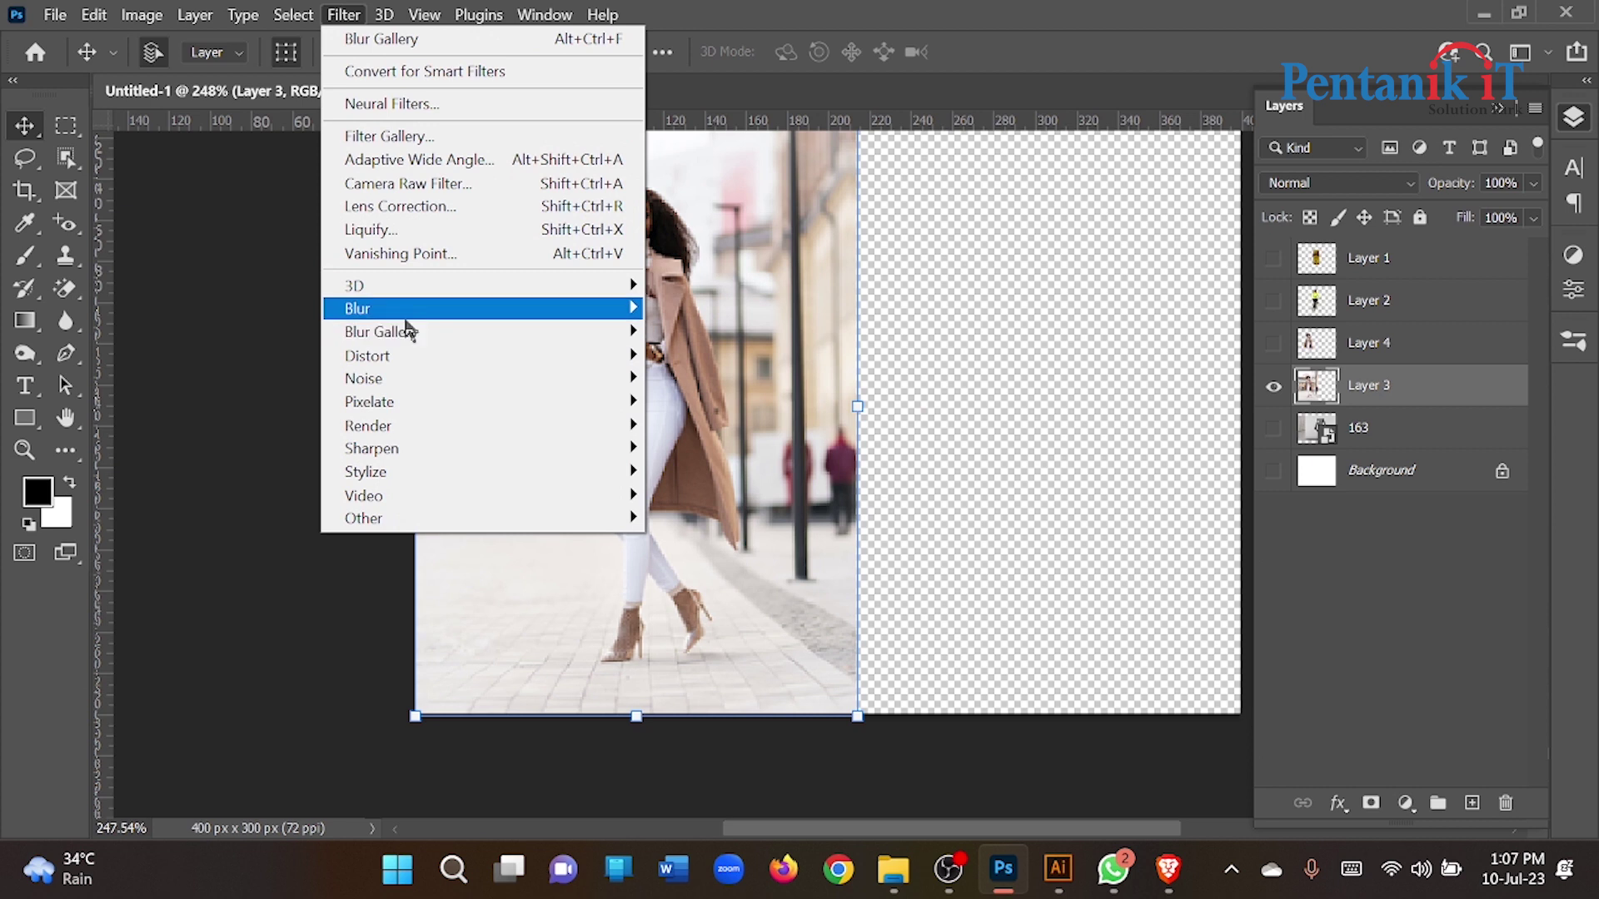
click(700, 379)
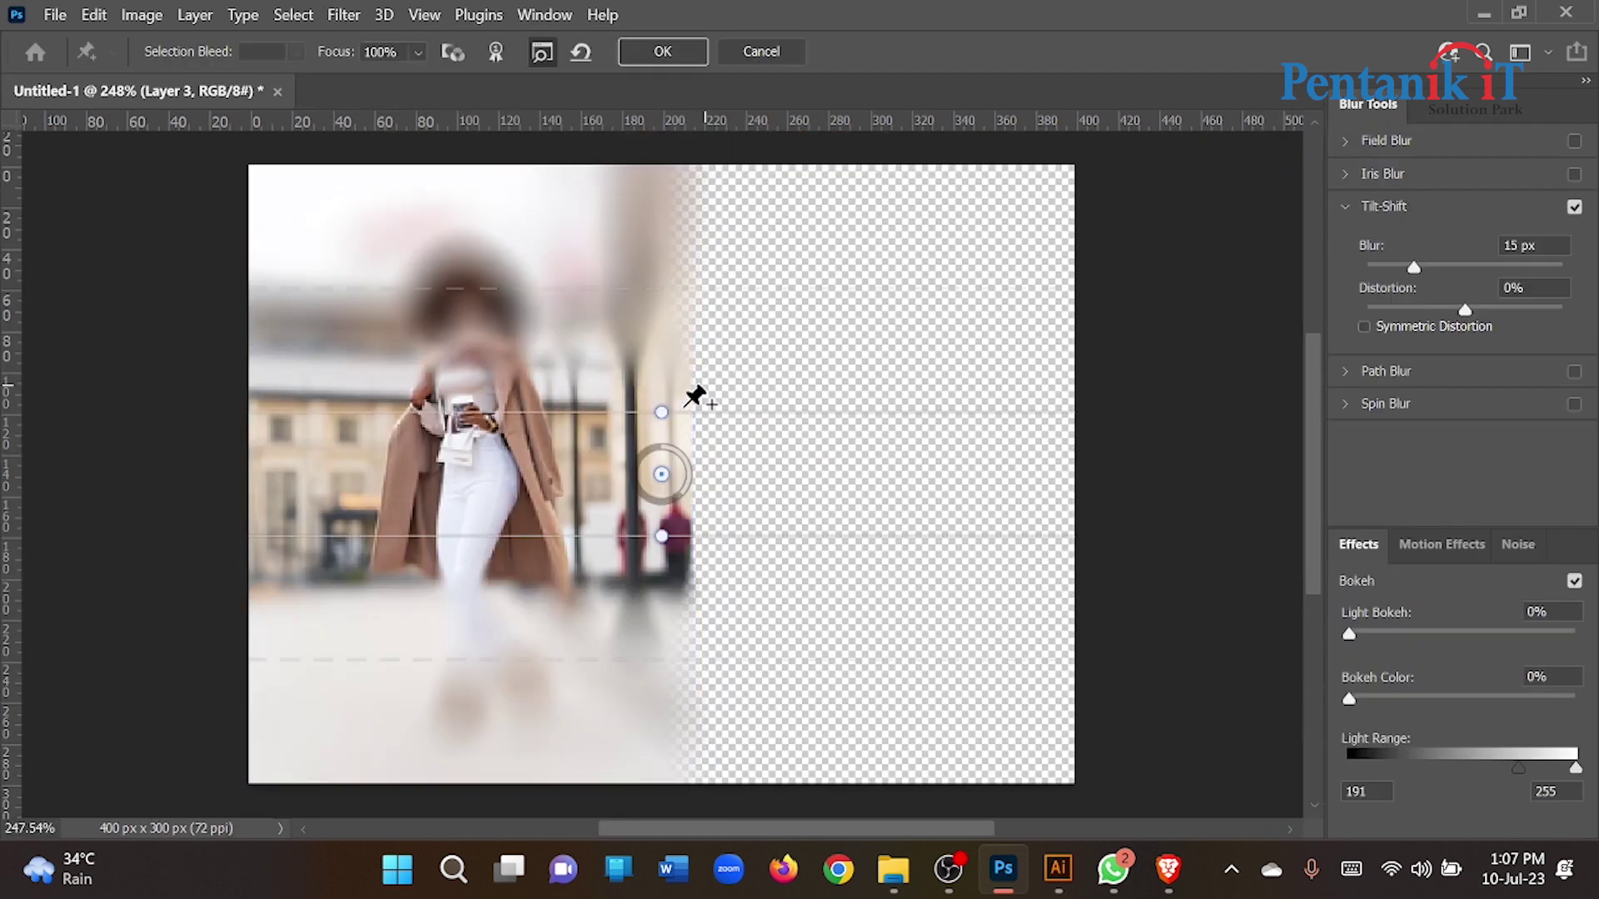
mouse_move(661, 472)
mouse_down()
mouse_move(587, 617)
mouse_move(588, 806)
mouse_up()
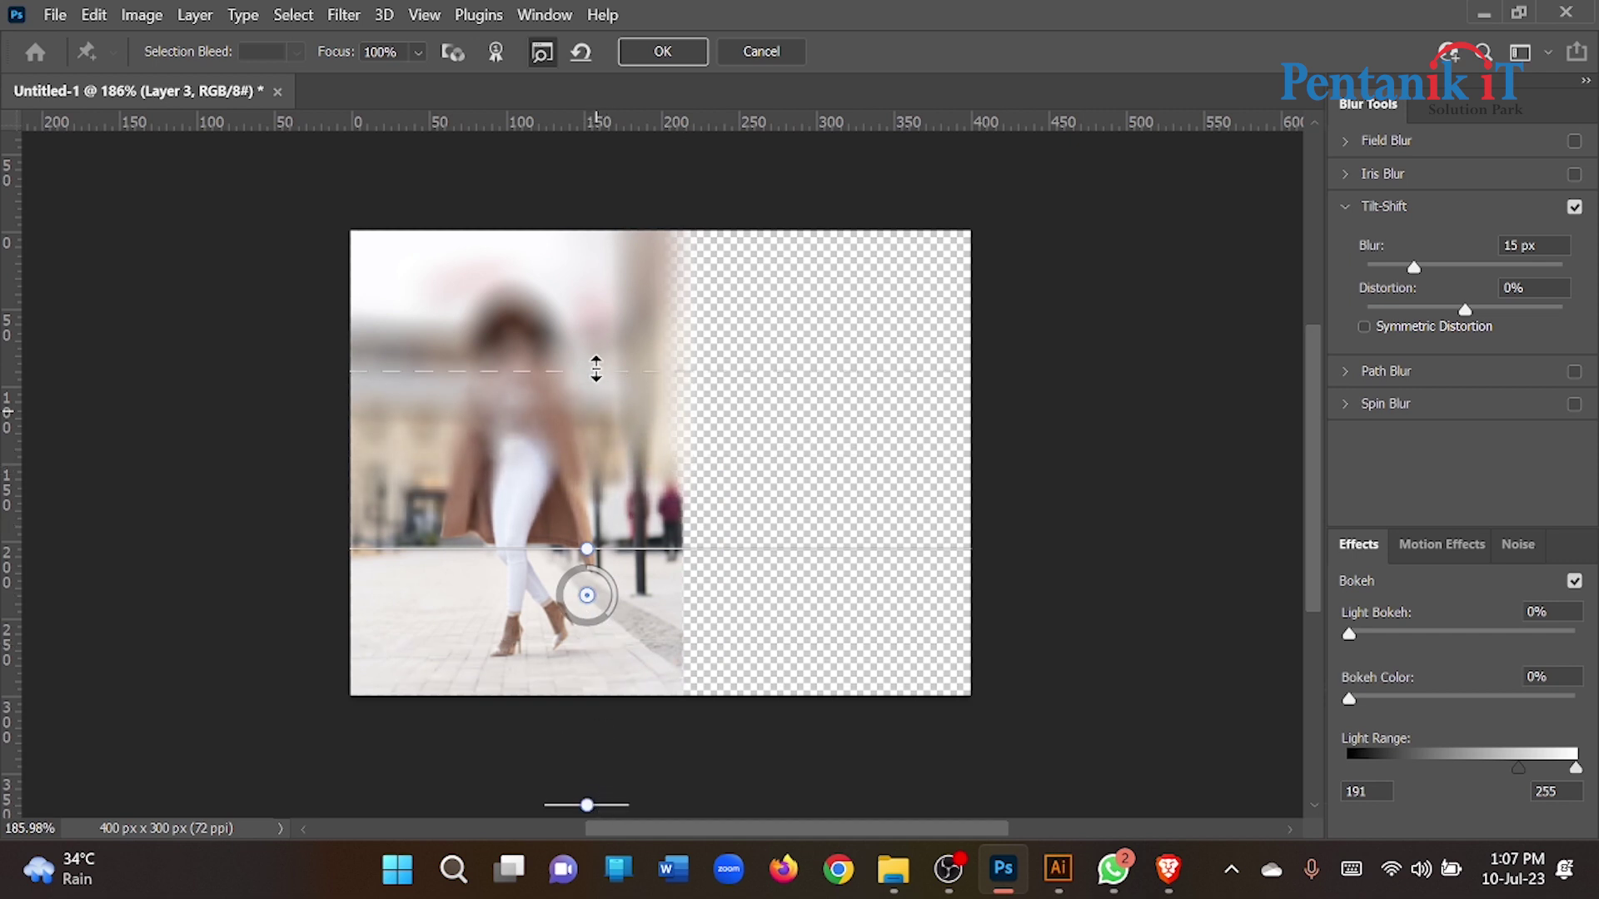
drag(595, 450, 601, 388)
drag(607, 617, 624, 620)
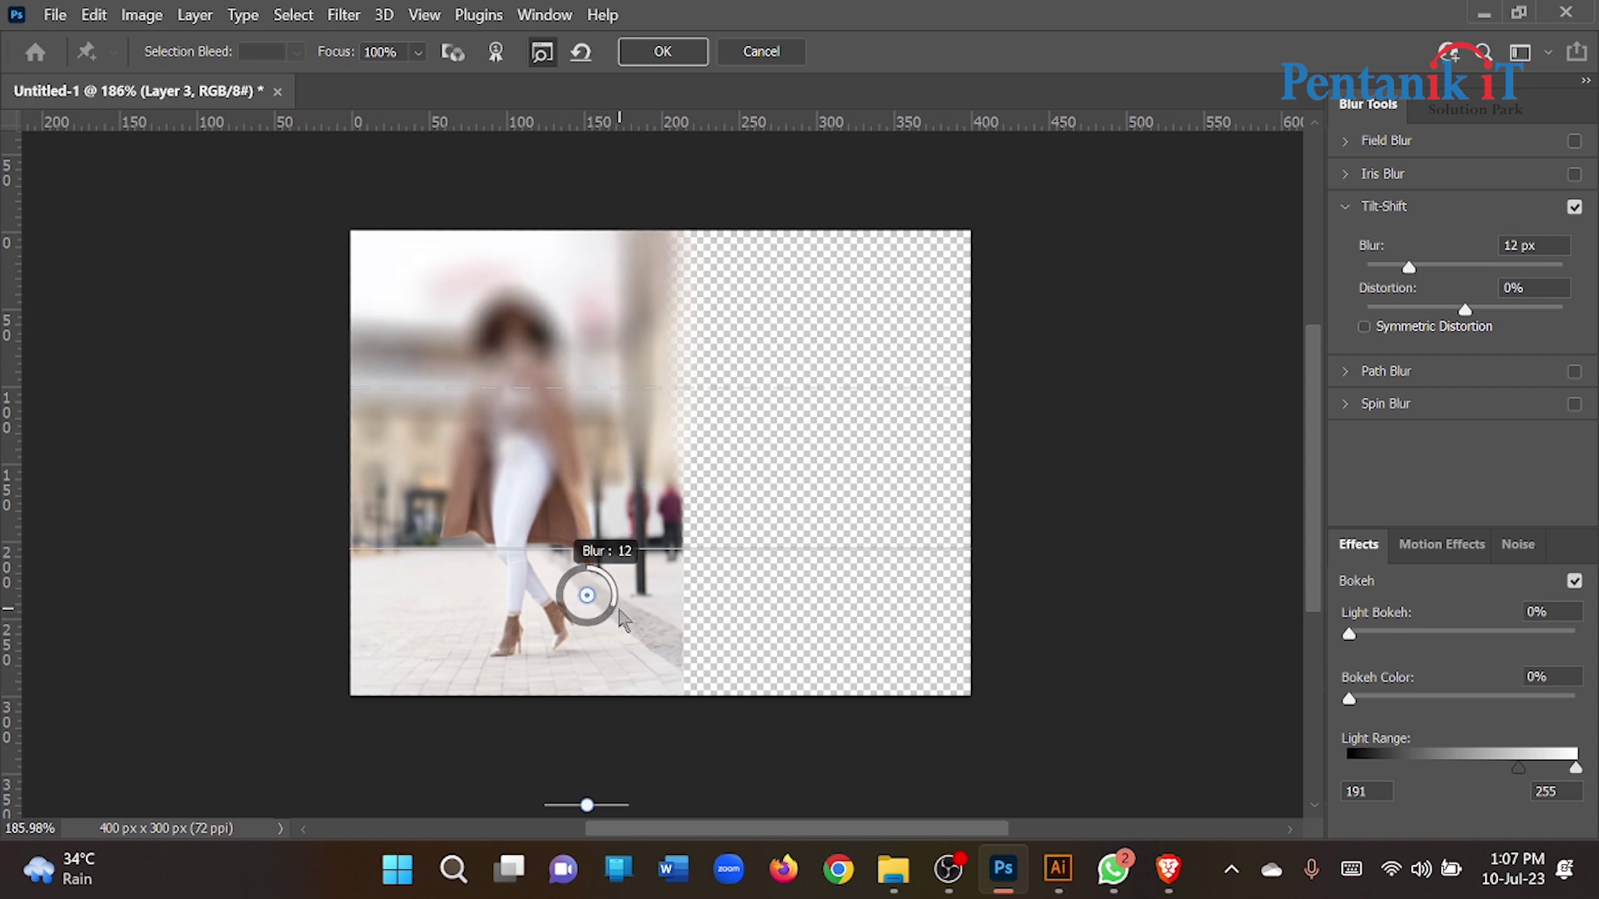
drag(588, 595, 573, 608)
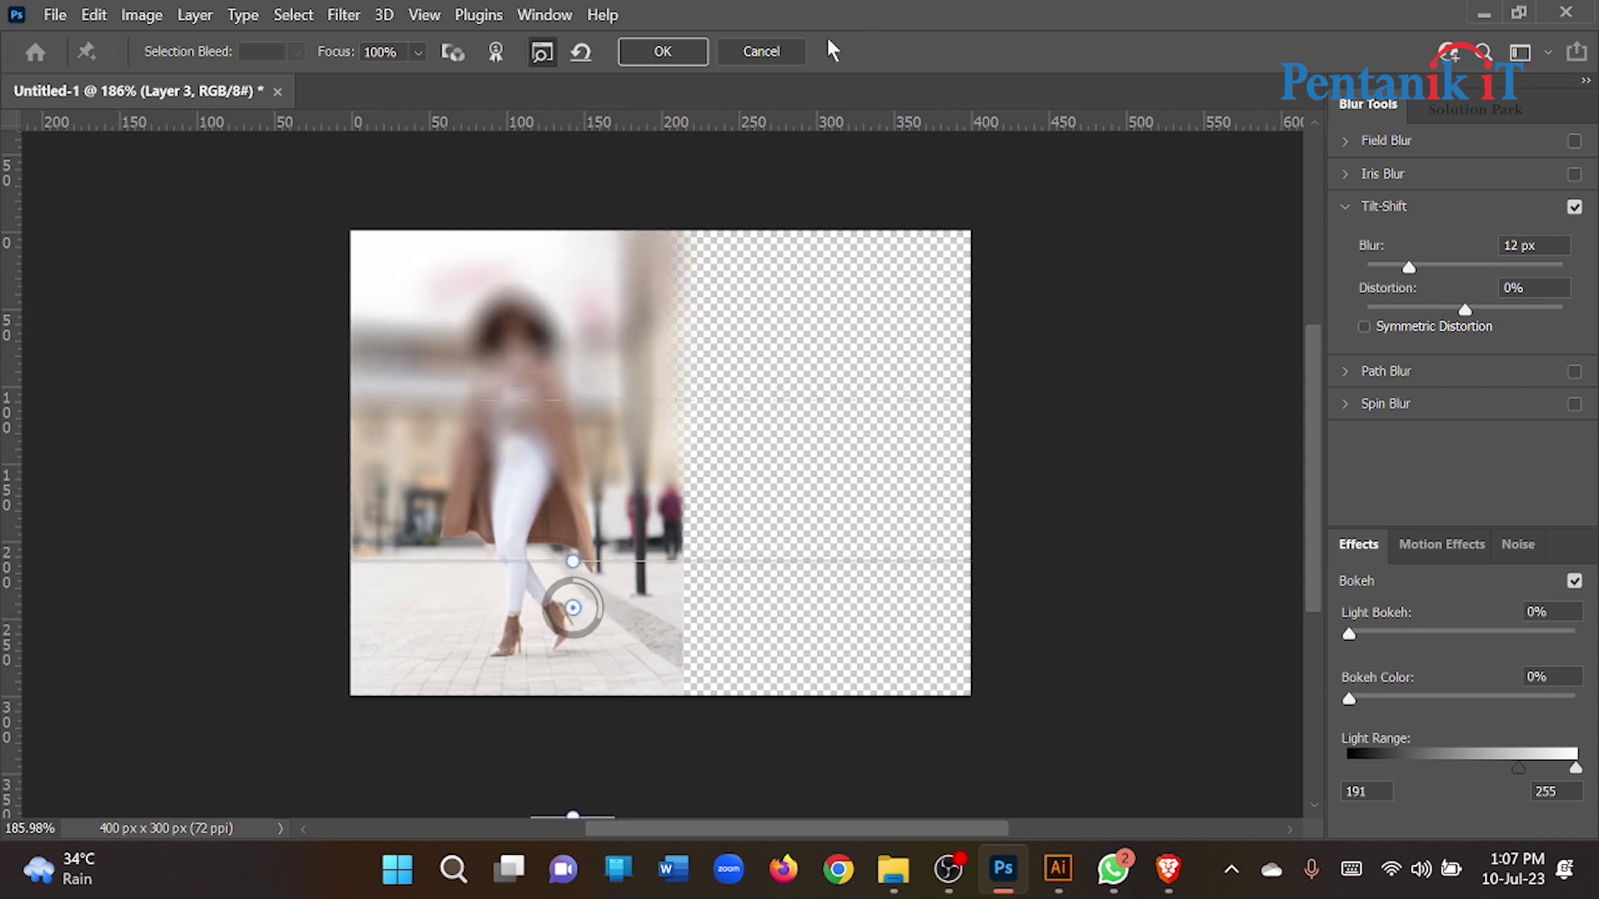
click(798, 52)
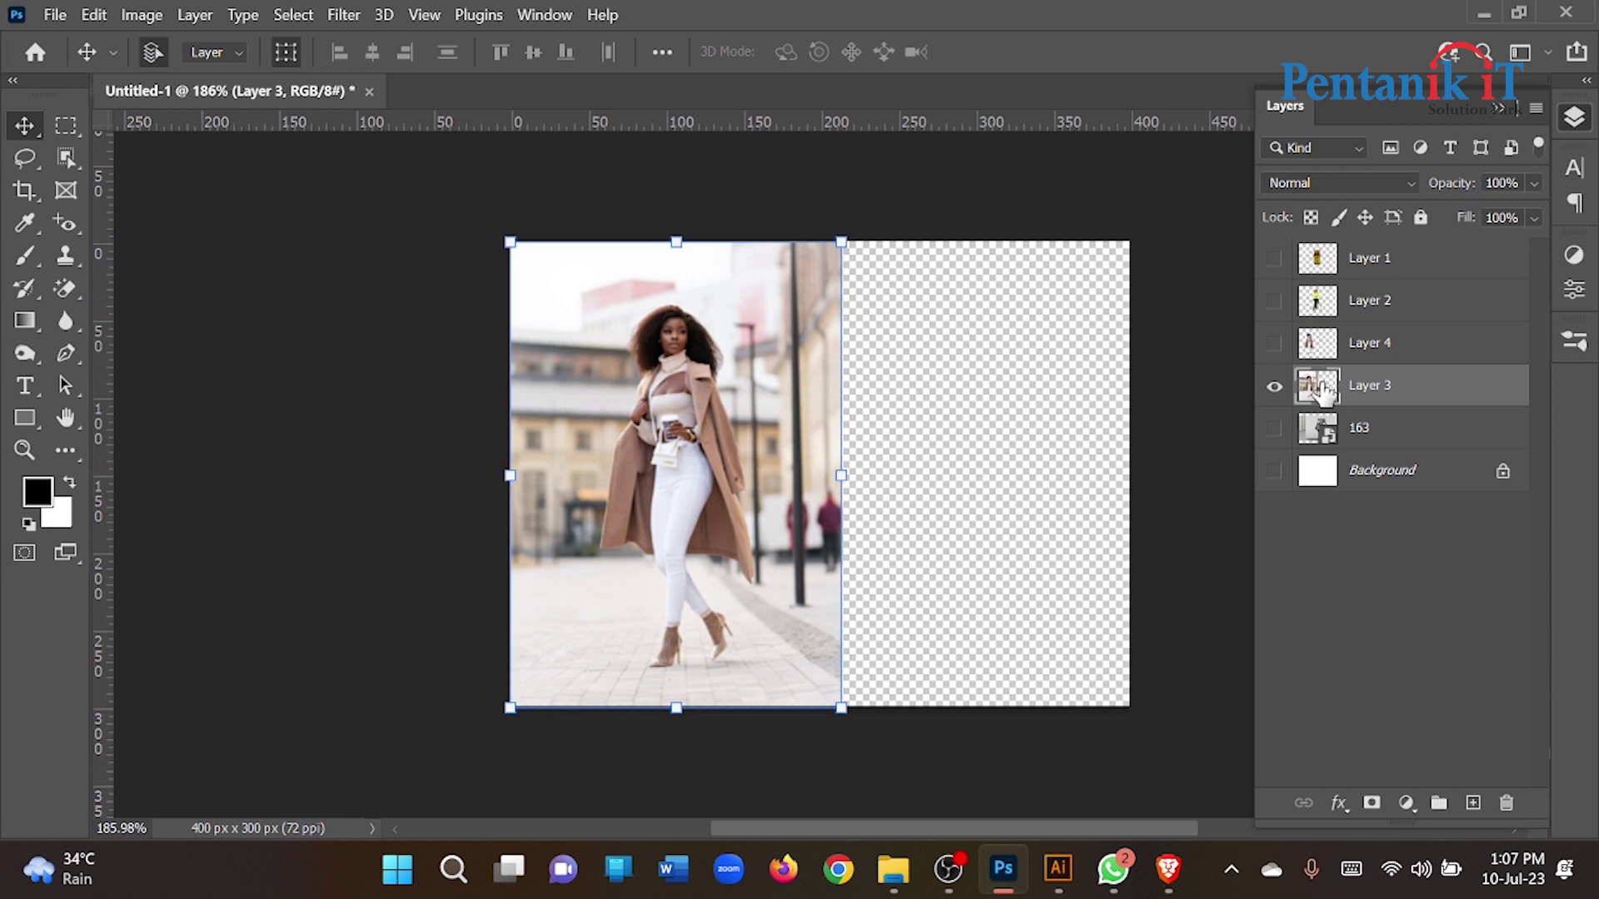
Duplicate Layer 3, apply an 11 px tilt-shift focused near the feet, and show Layer 4
key(ctrl+j)
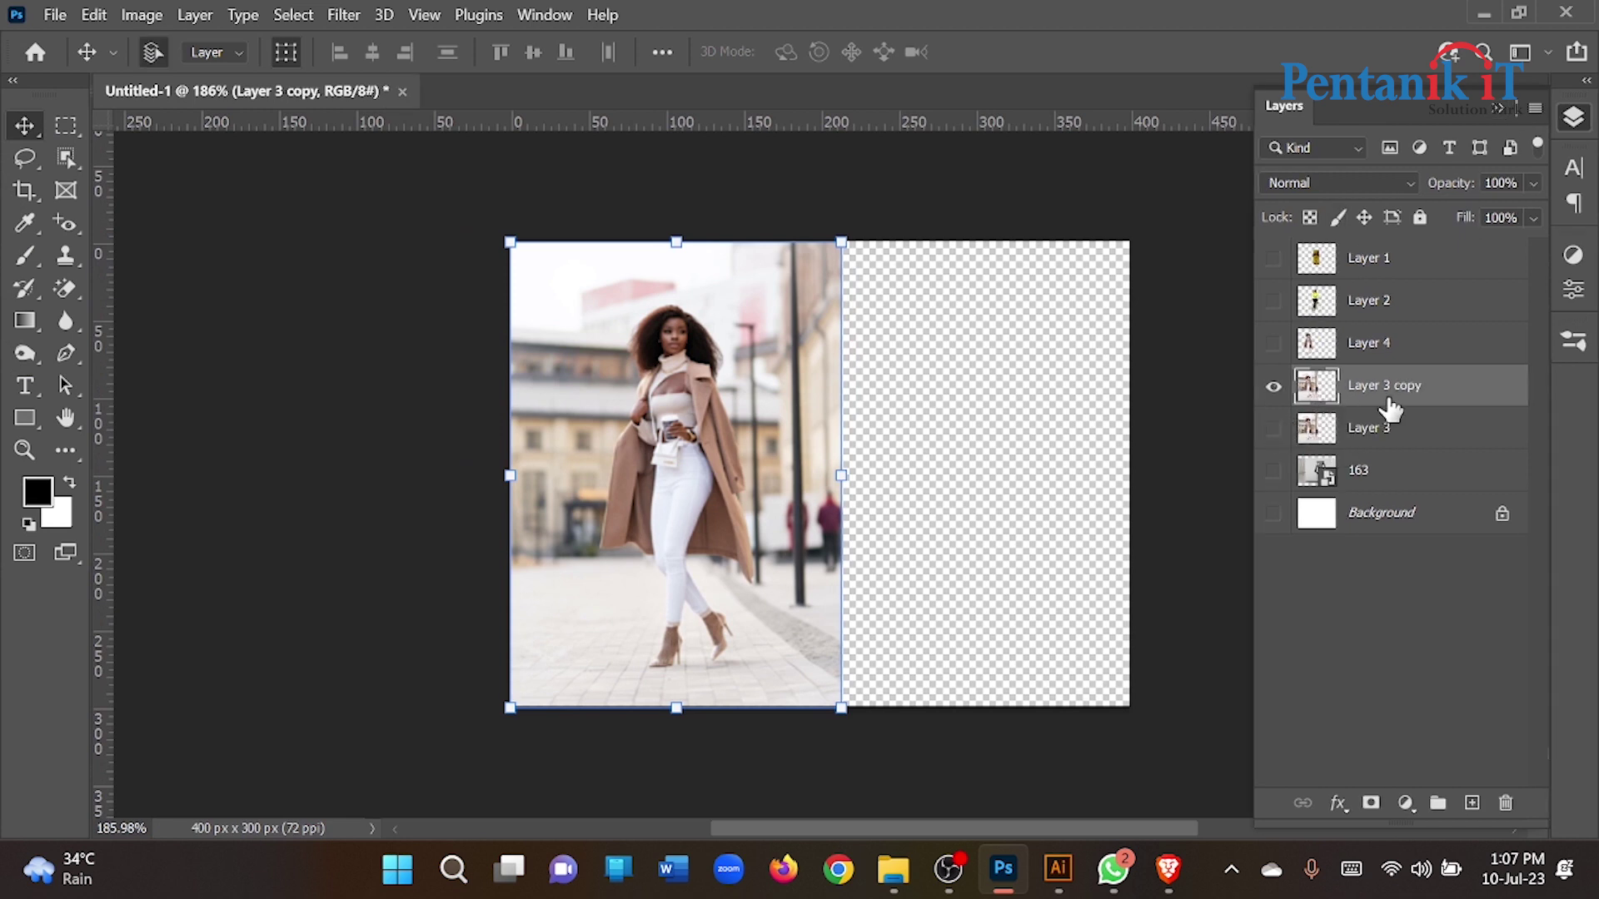
click(343, 15)
mouse_move(357, 308)
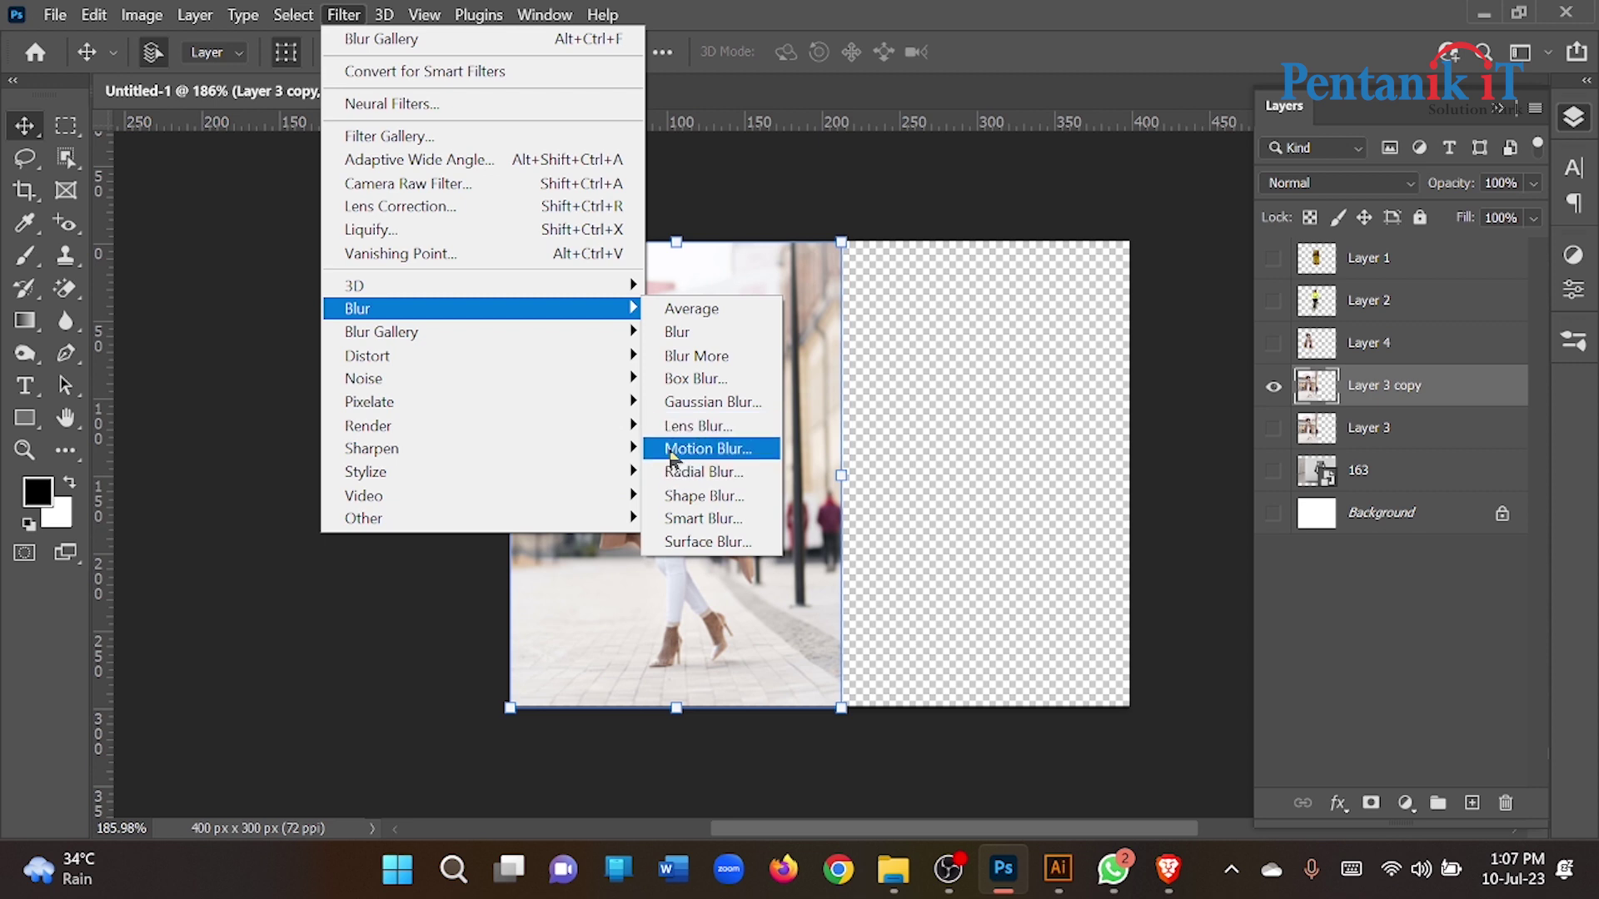
mouse_move(381, 332)
click(727, 382)
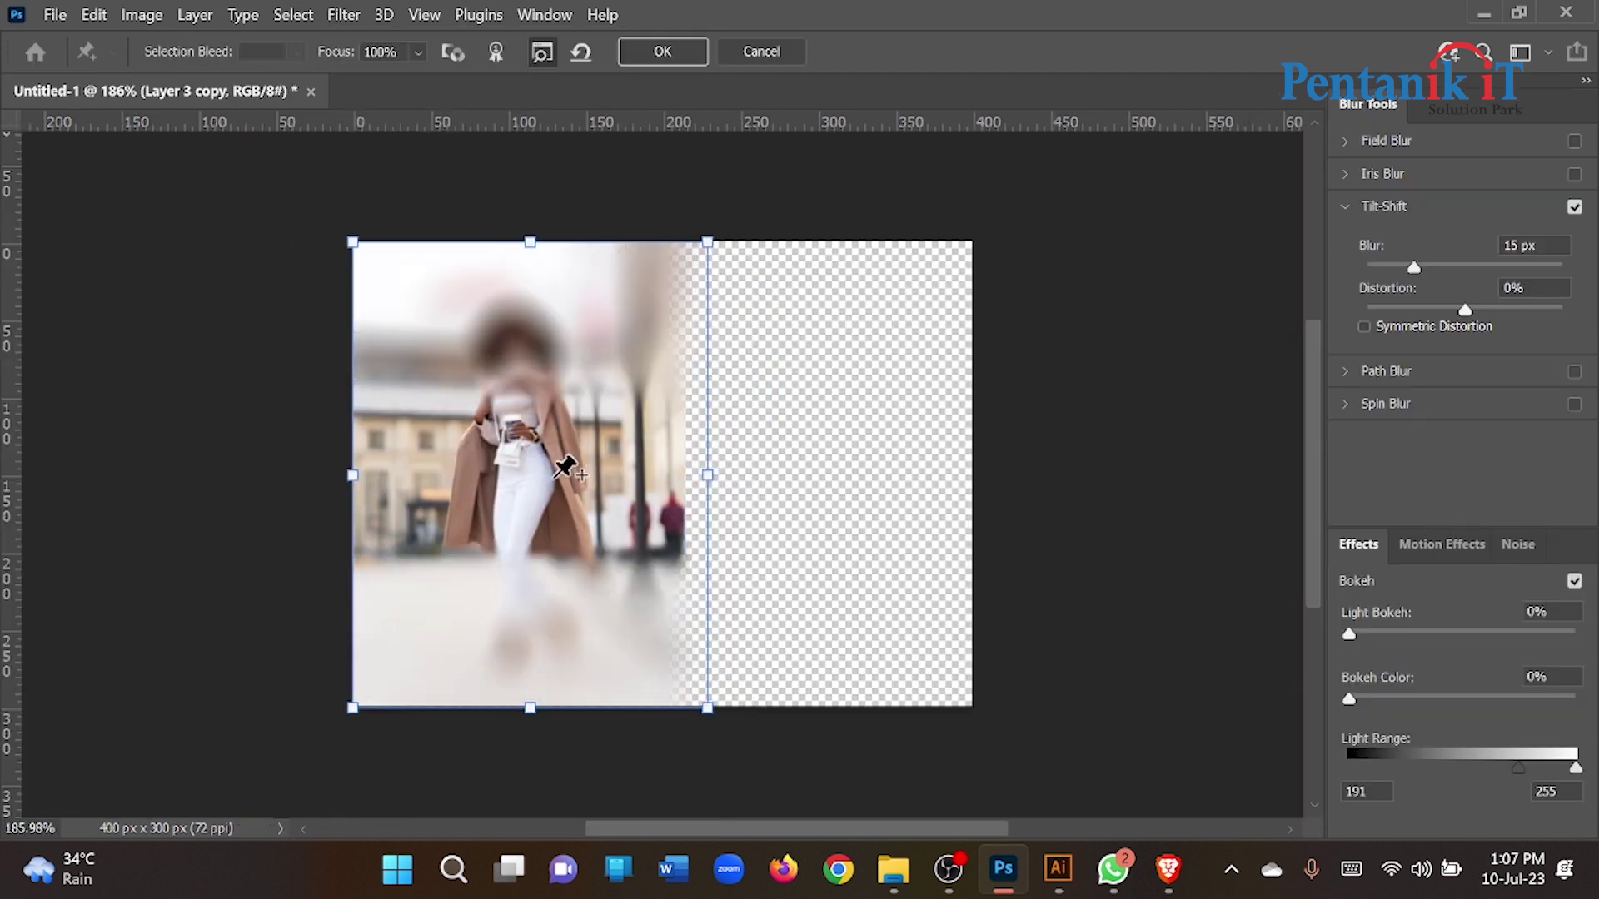
drag(661, 472, 544, 630)
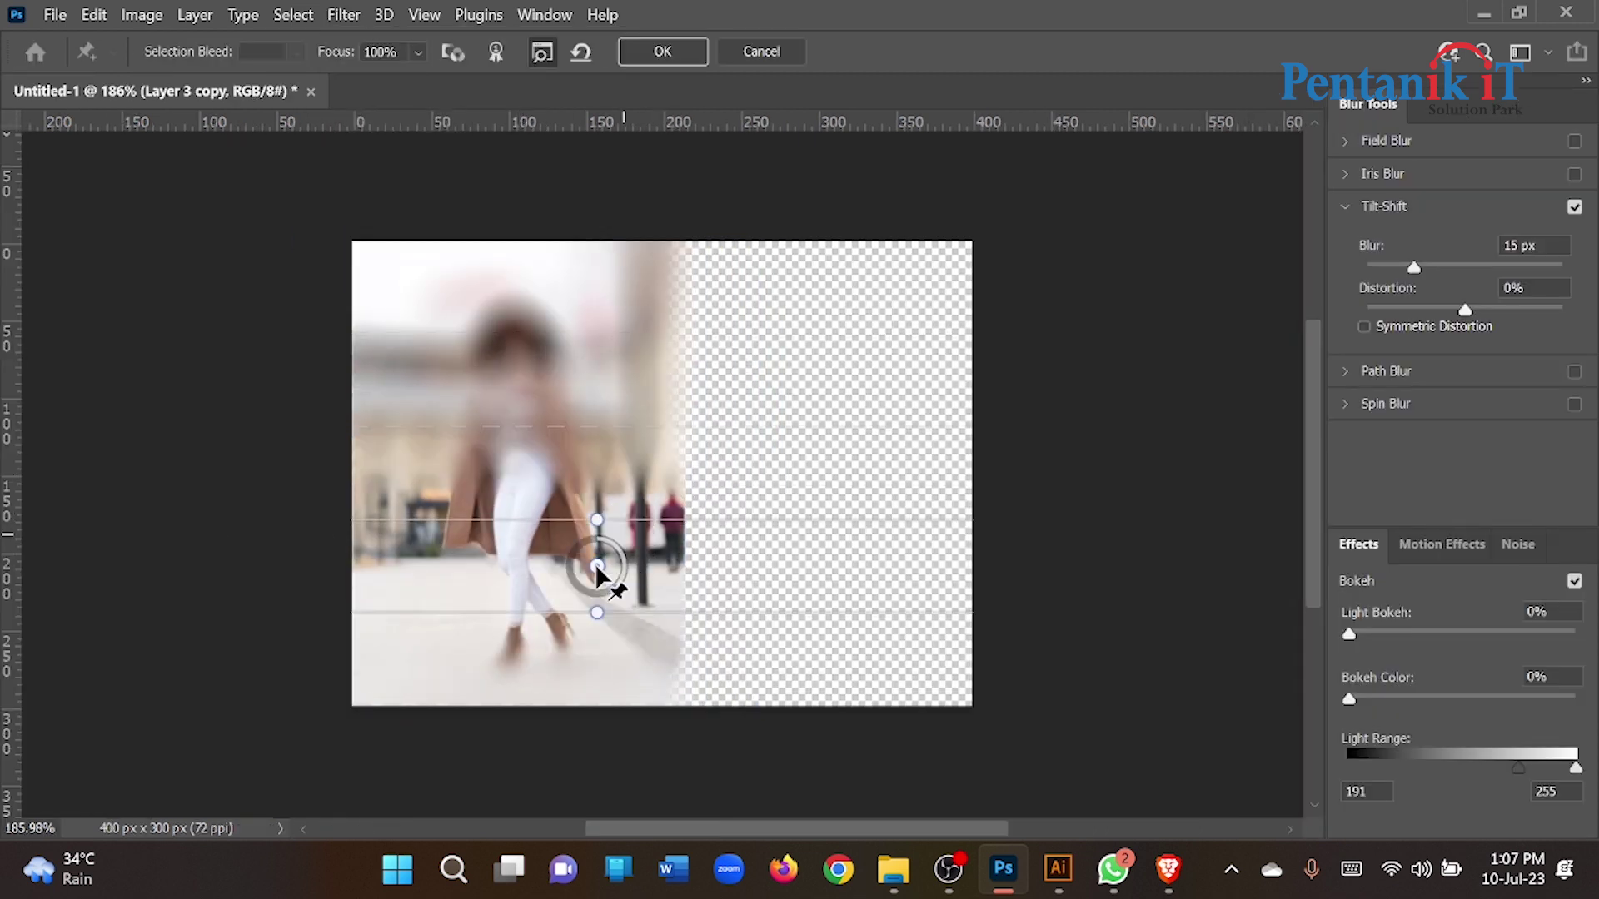
drag(589, 683, 581, 560)
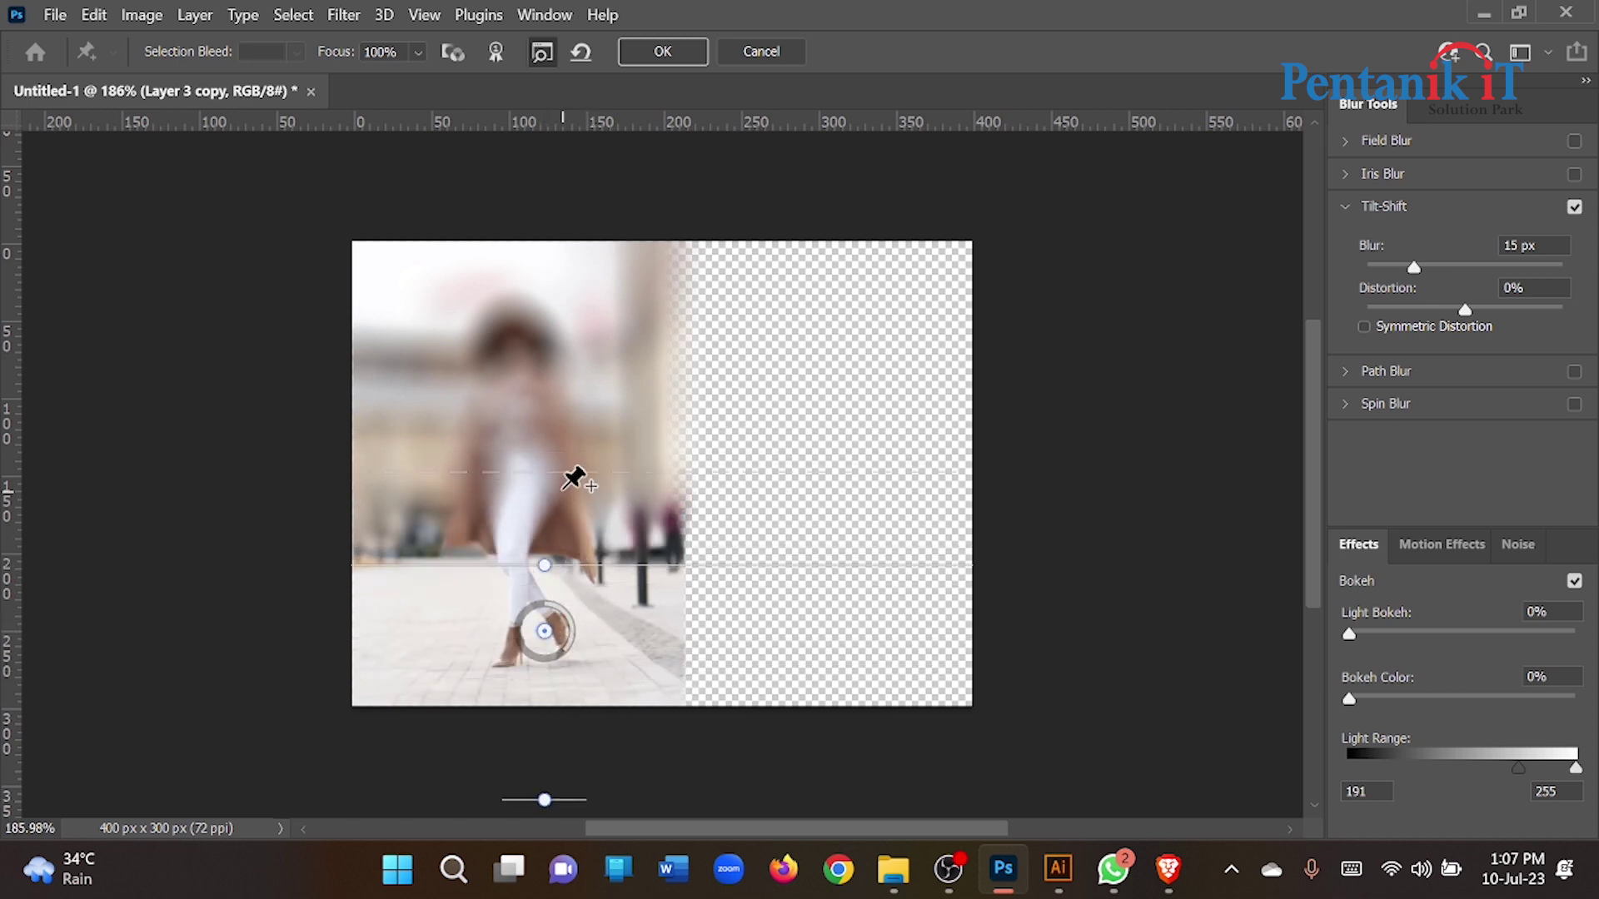
drag(563, 478, 560, 367)
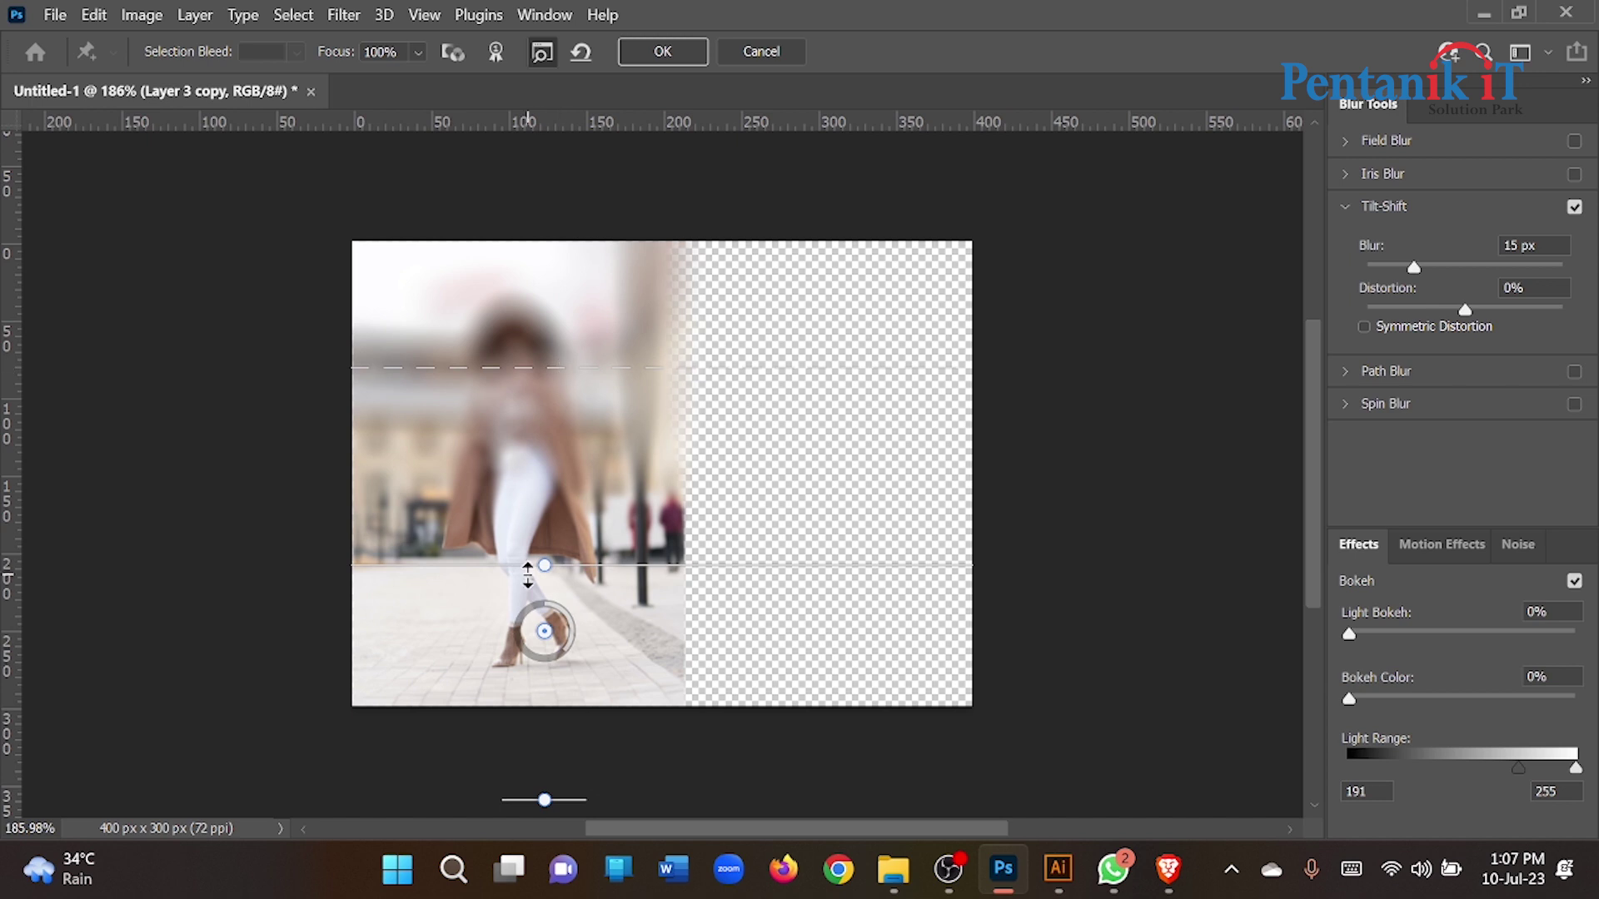
drag(569, 659, 572, 662)
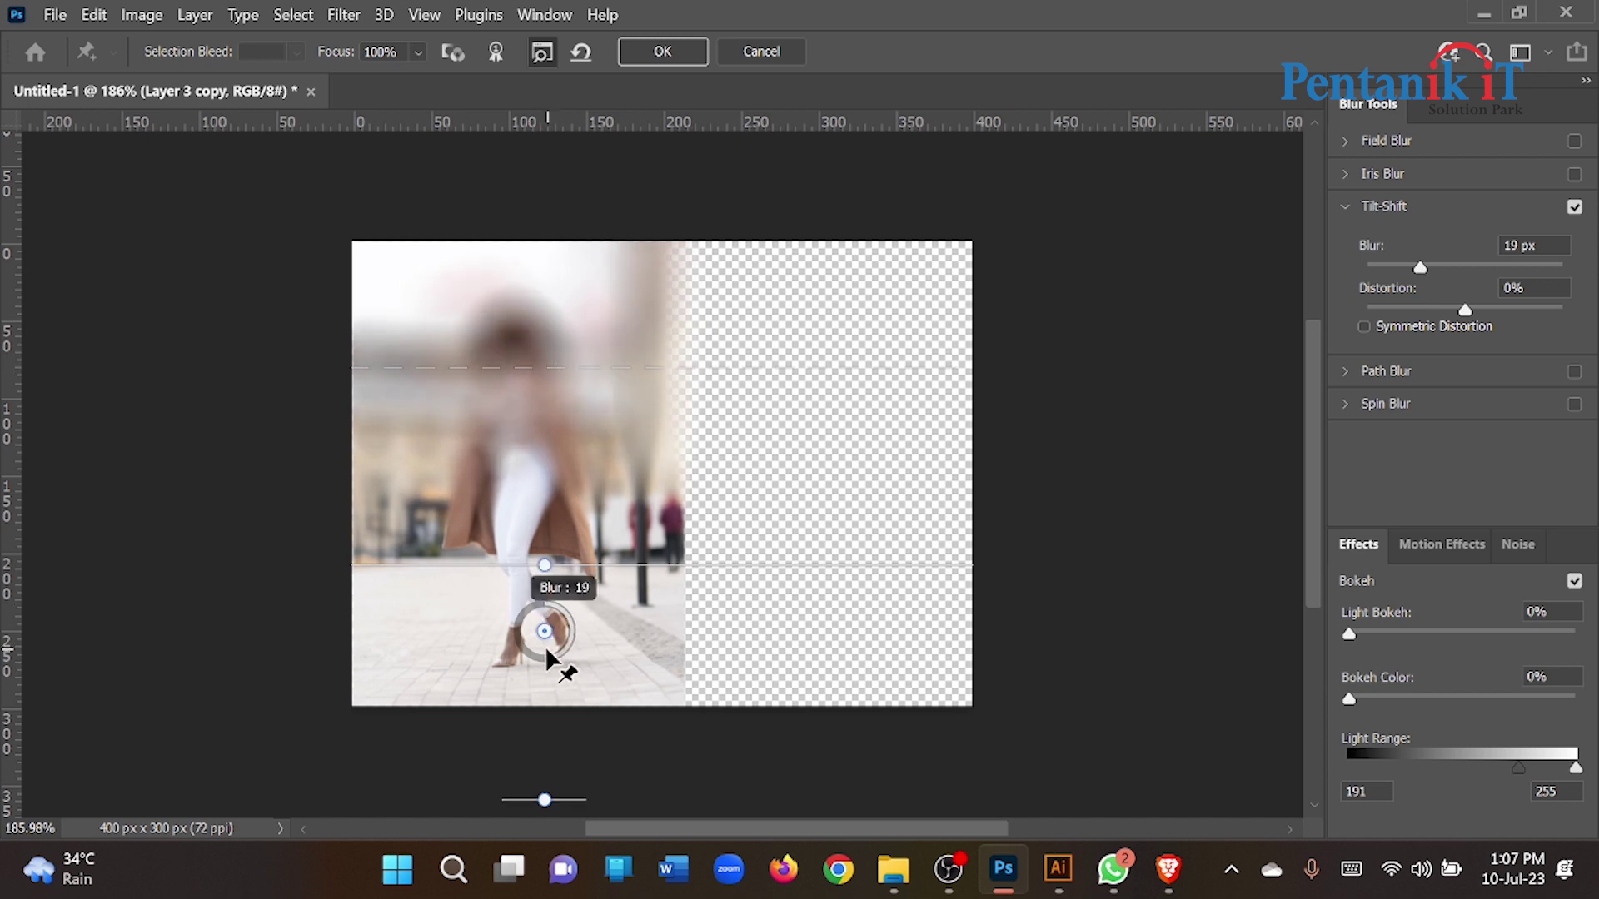
click(668, 54)
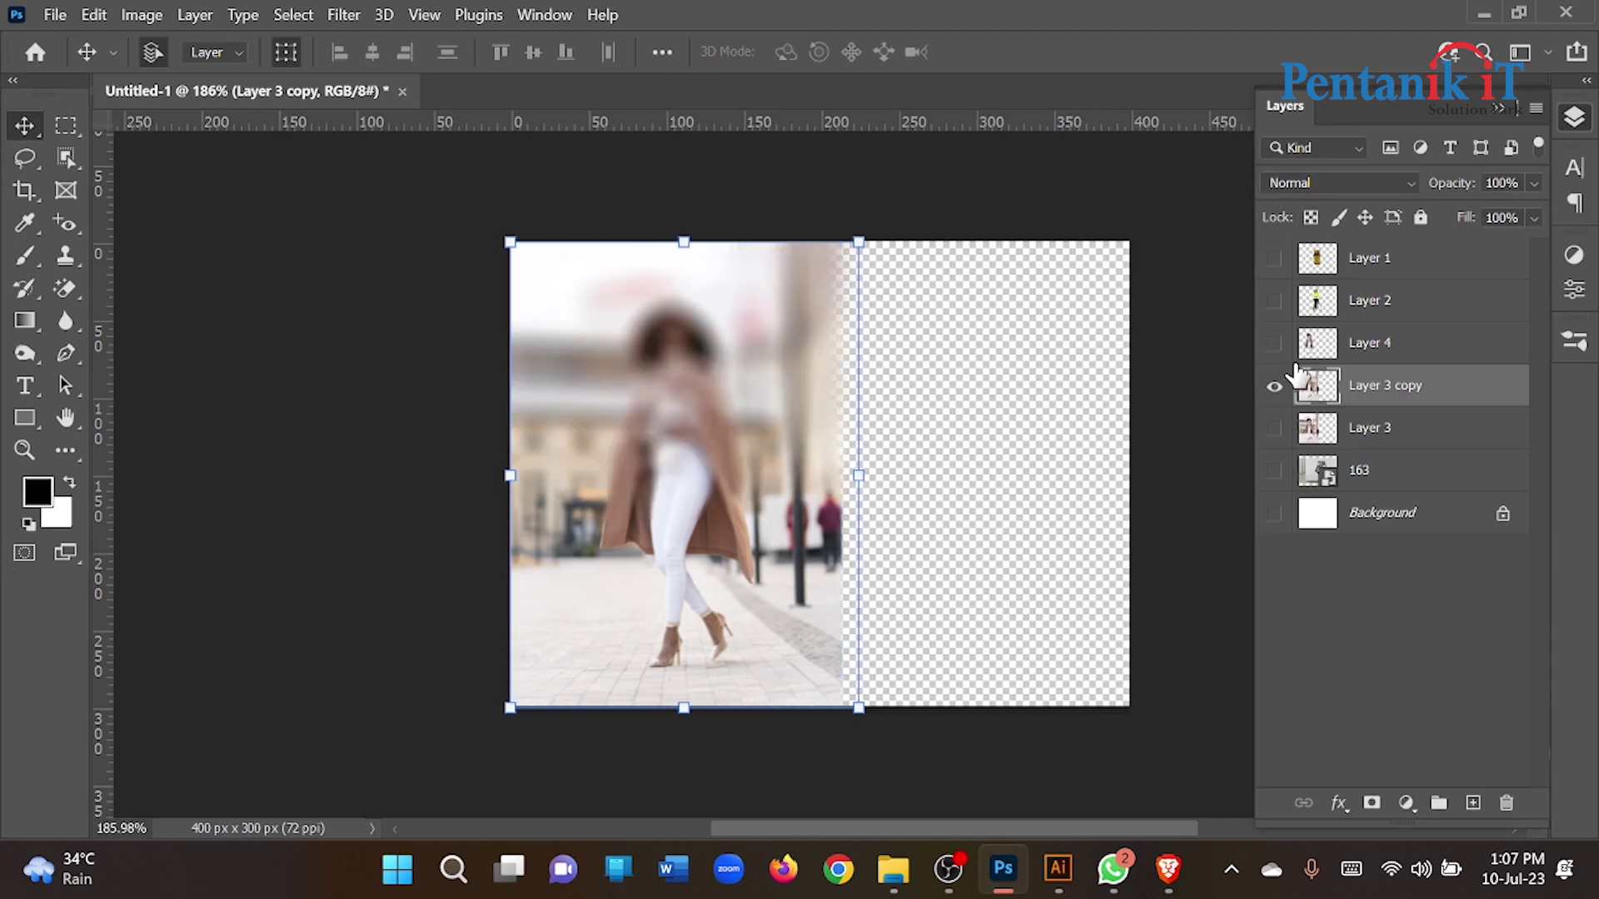
click(1274, 344)
Move Layer 3 above Layer 4 and toggle its visibility to compare the sharp and blurred photos
scroll(684, 388, up, 3)
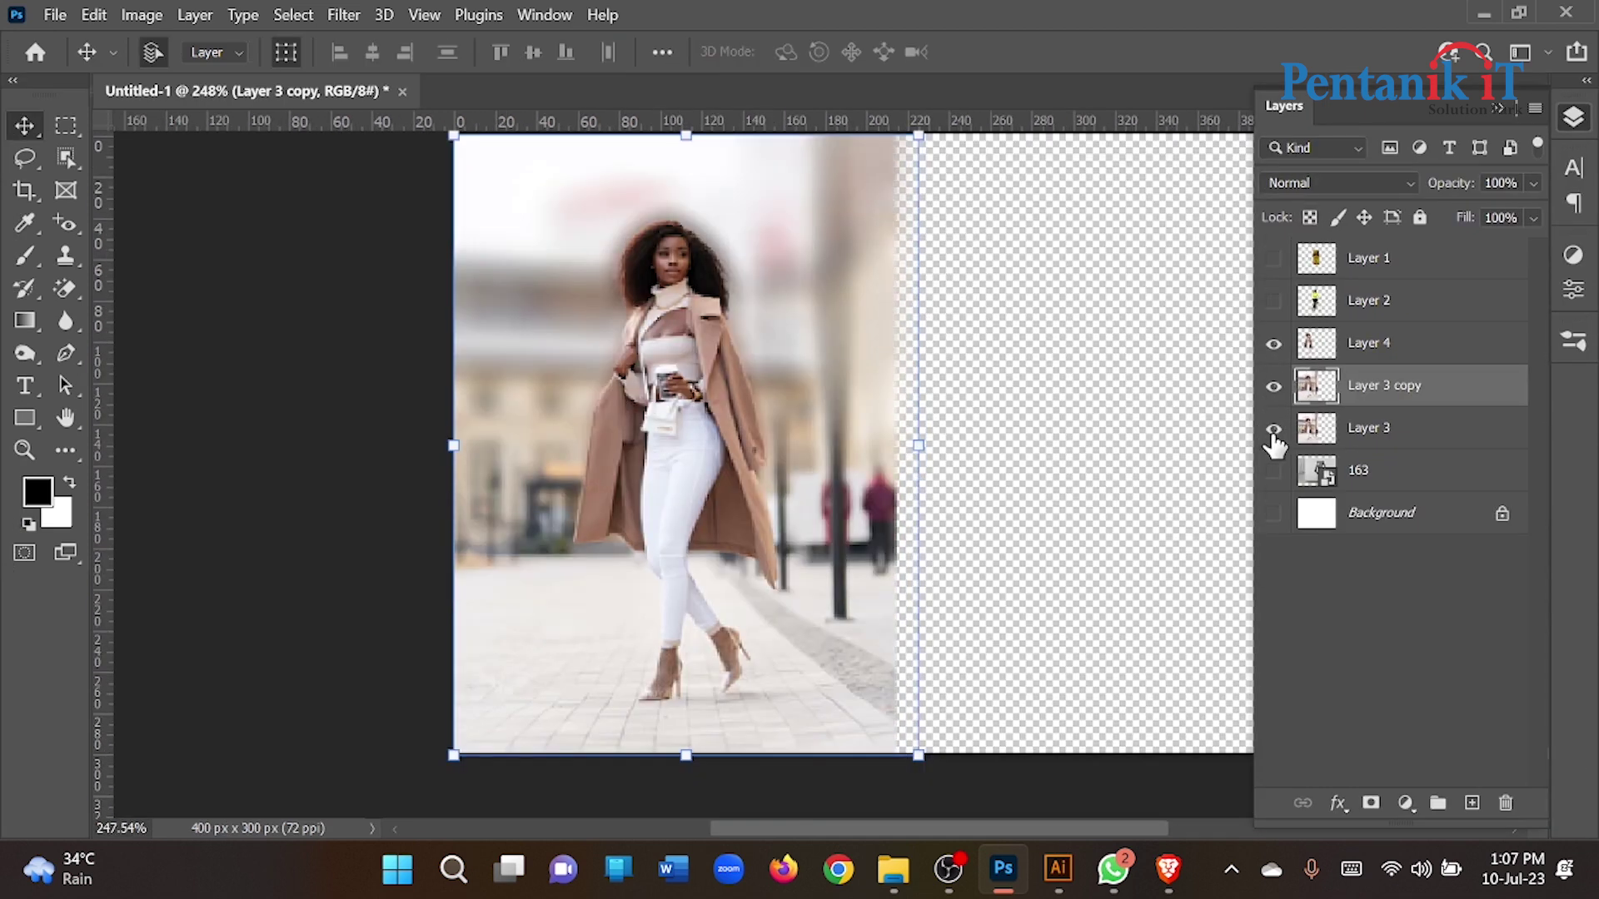
drag(1370, 429, 1382, 341)
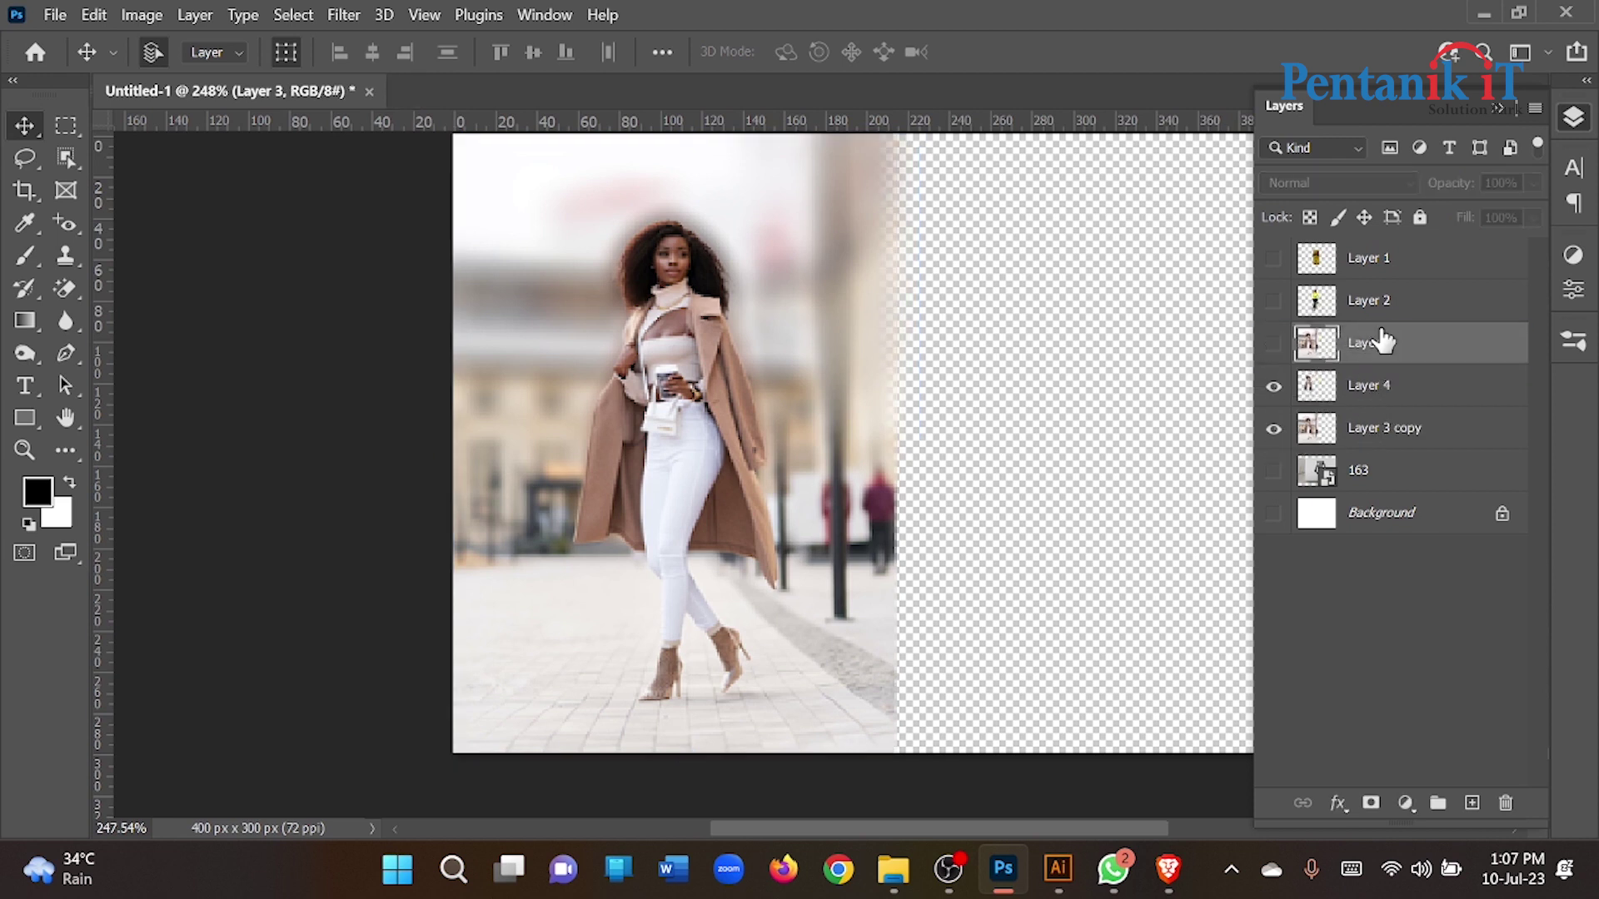
click(1273, 344)
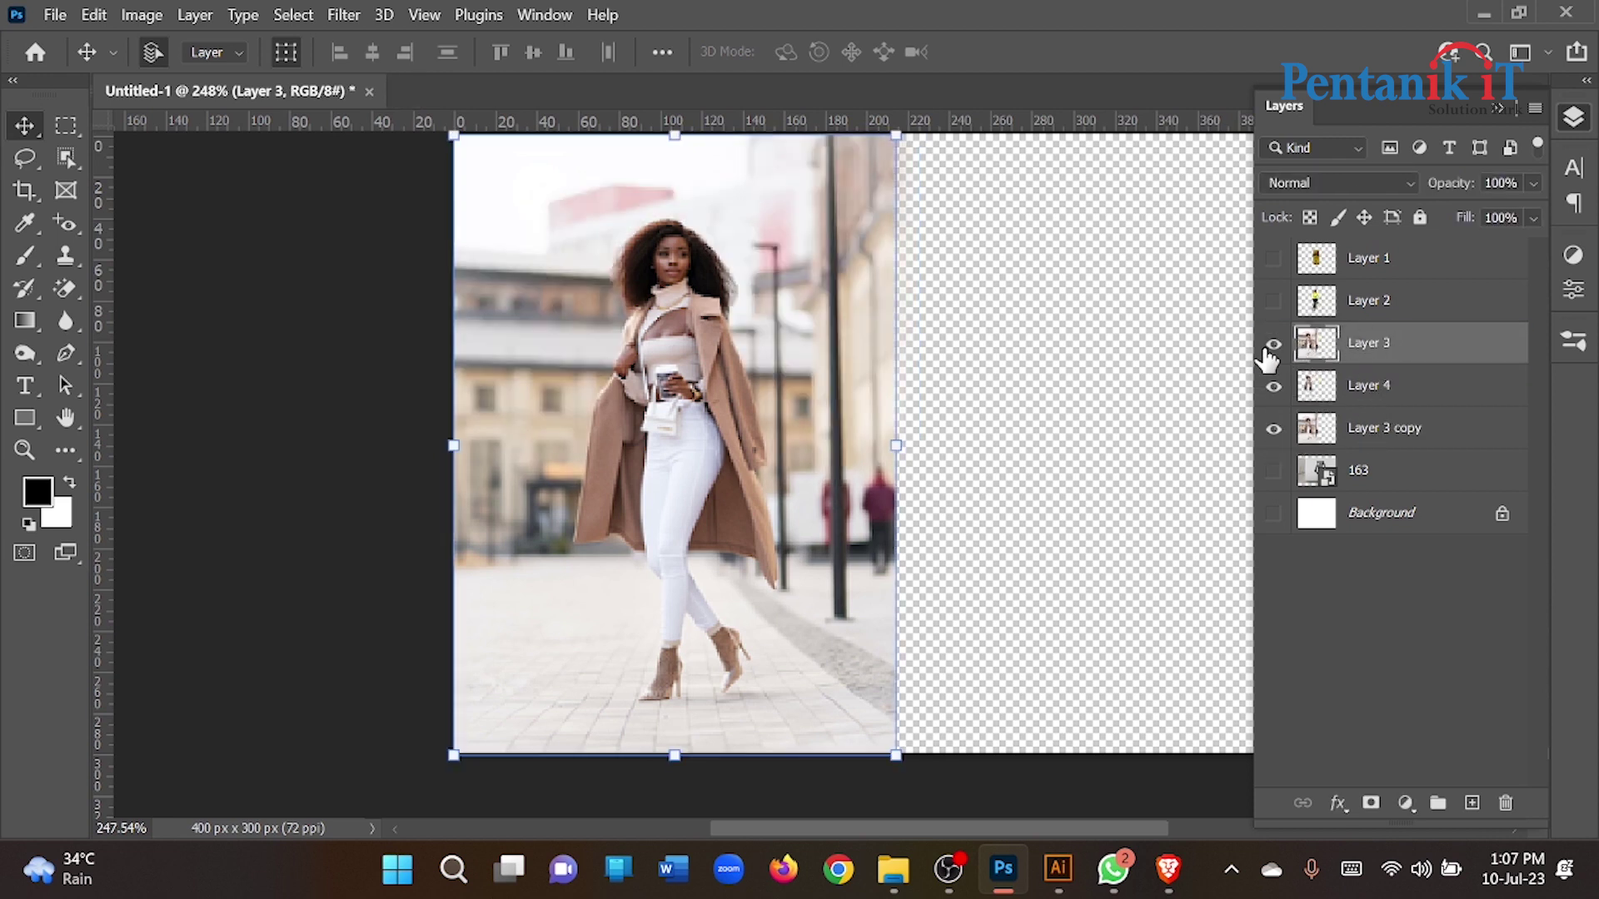
click(1273, 344)
click(1273, 344)
Briefly show the Layer 2 cyclist, then delete Layer 3, Layer 4 and Layer 3 copy
click(1274, 301)
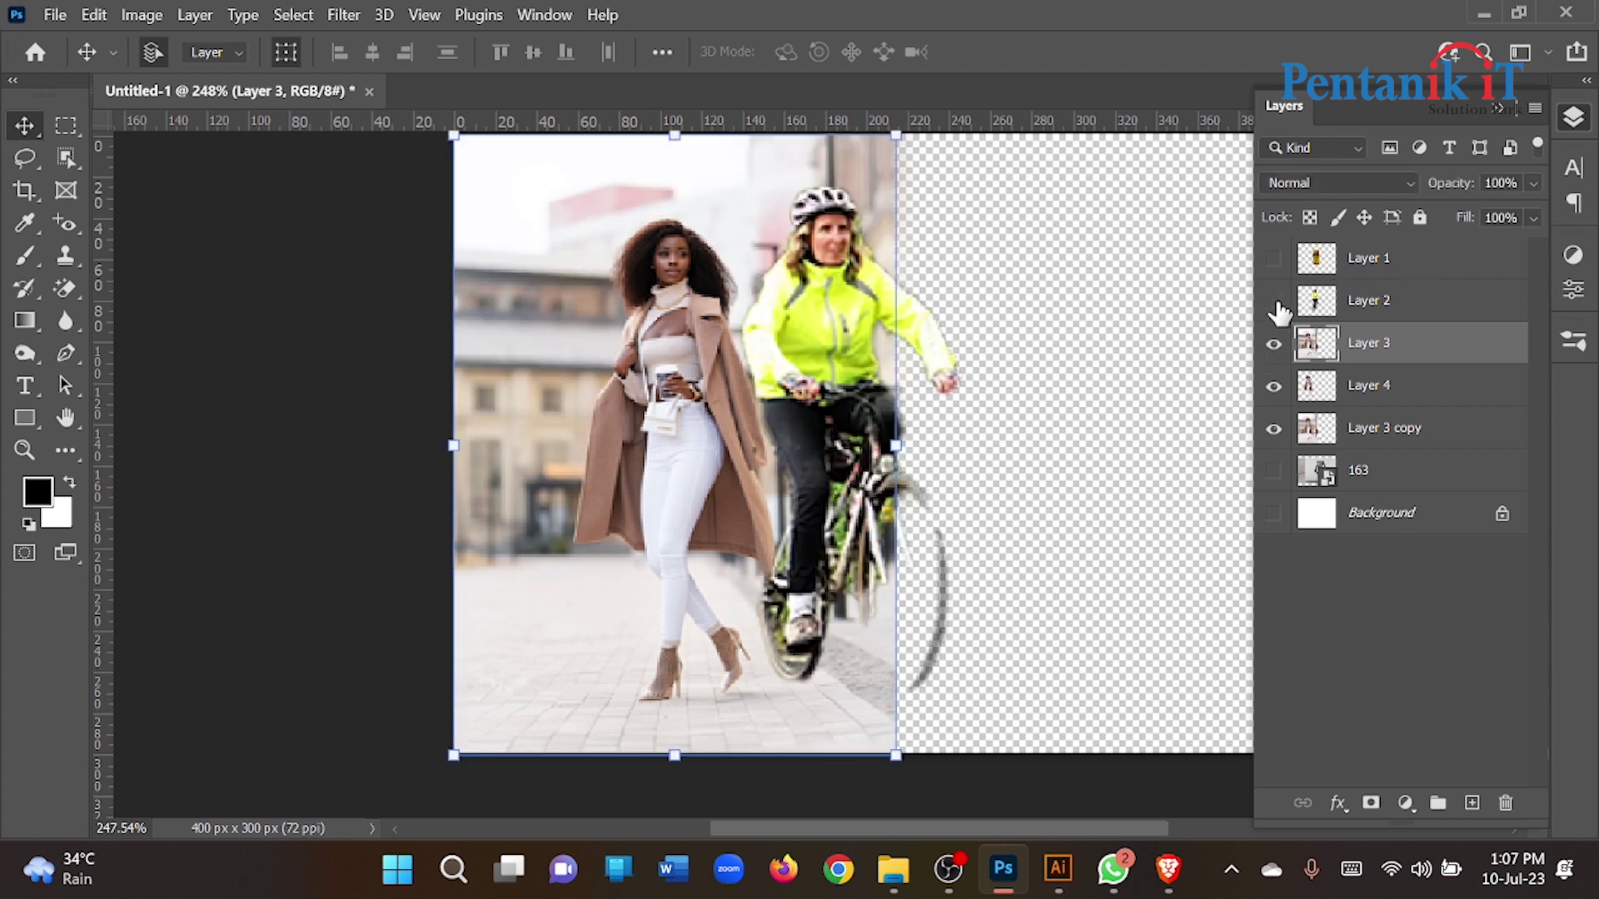
click(1274, 301)
click(1273, 344)
click(1273, 346)
key(ctrl+z)
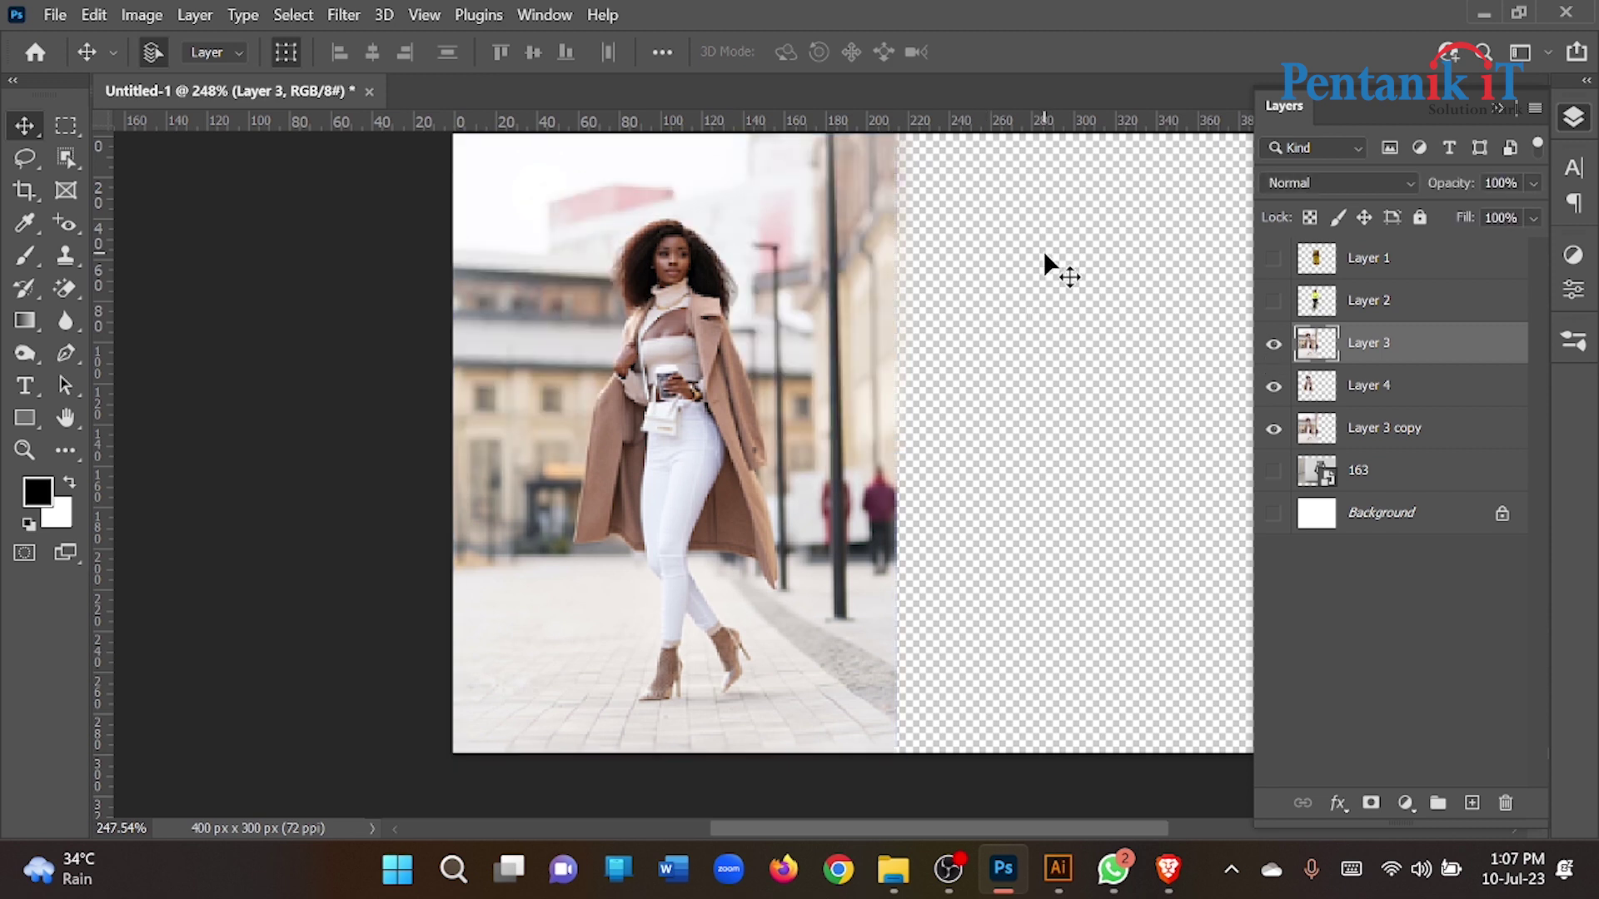
key(ctrl+z)
key(ctrl+z)
key(ctrl+z)
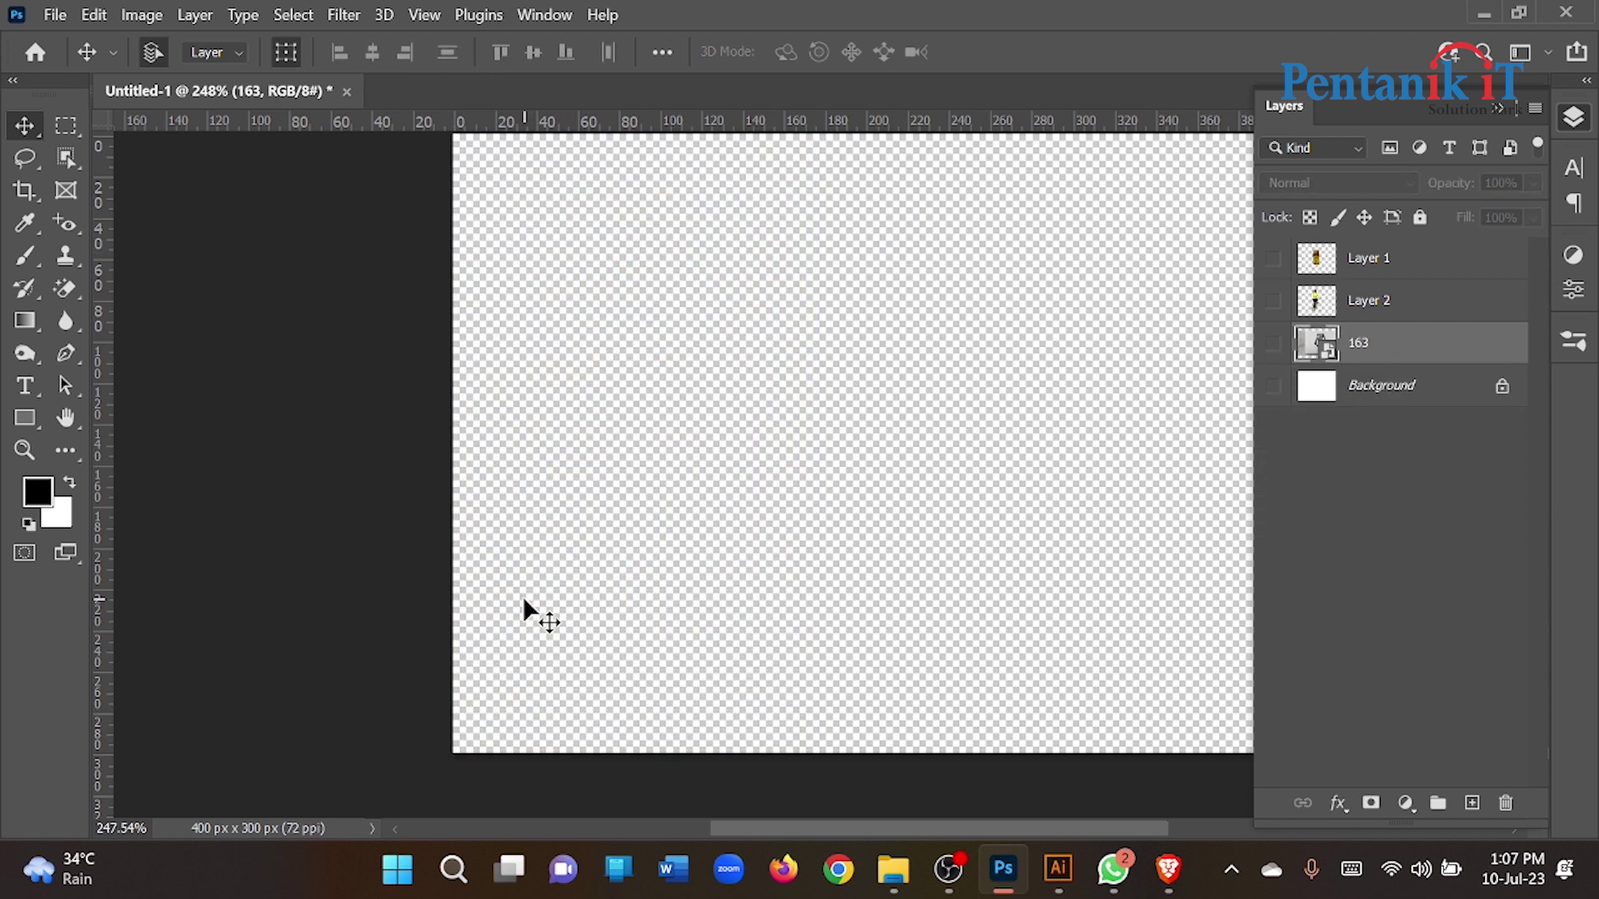
key(ctrl+0)
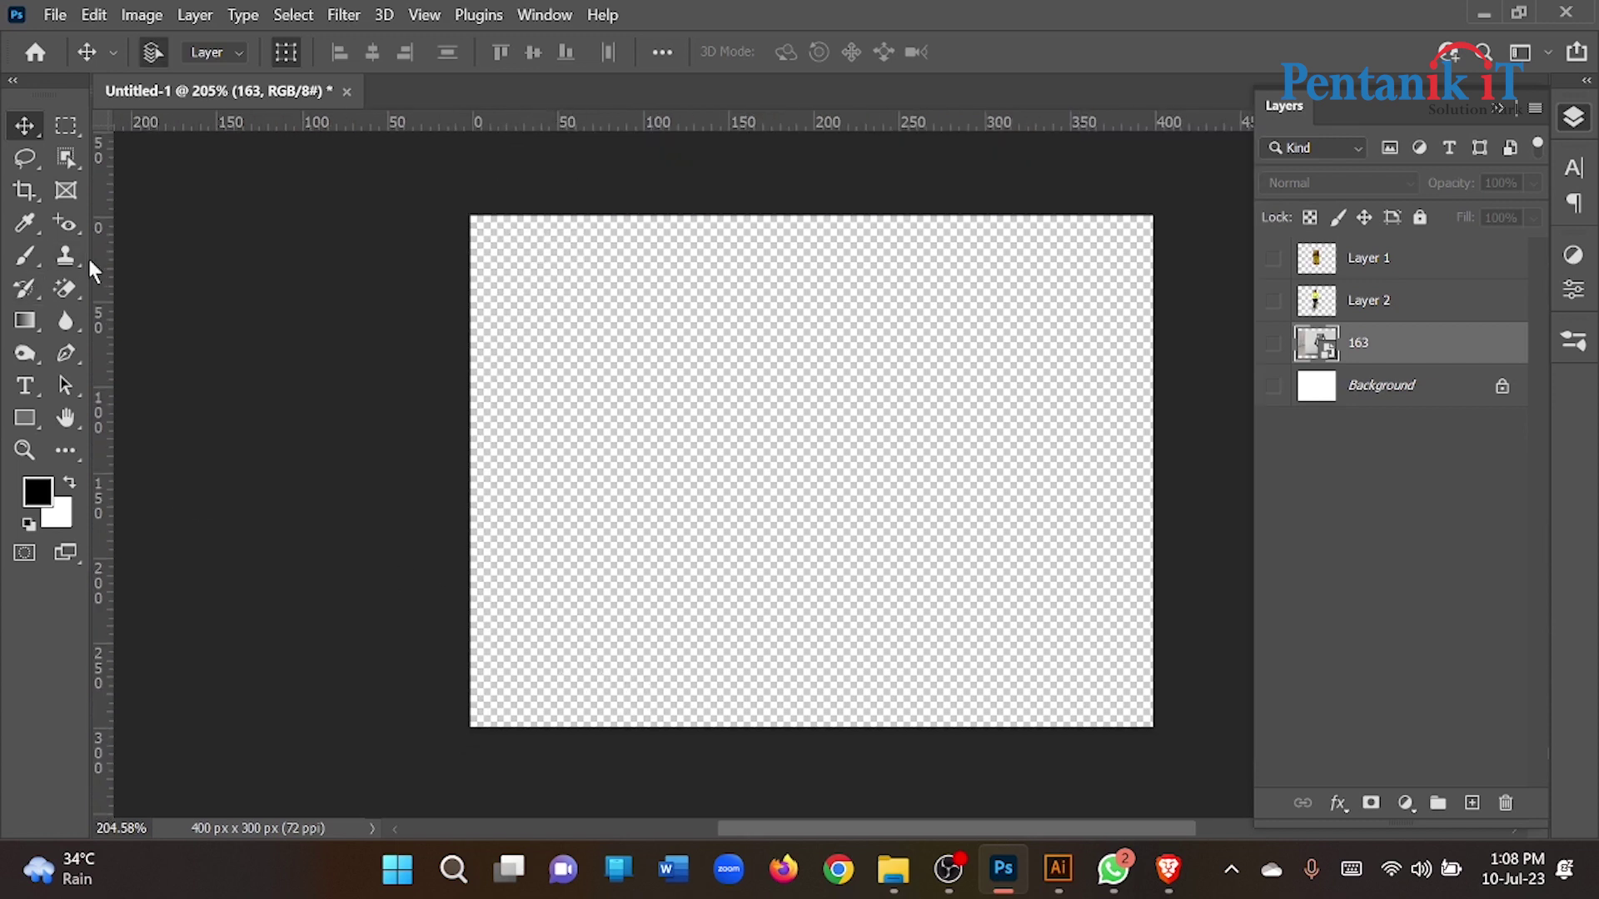
click(70, 292)
click(67, 289)
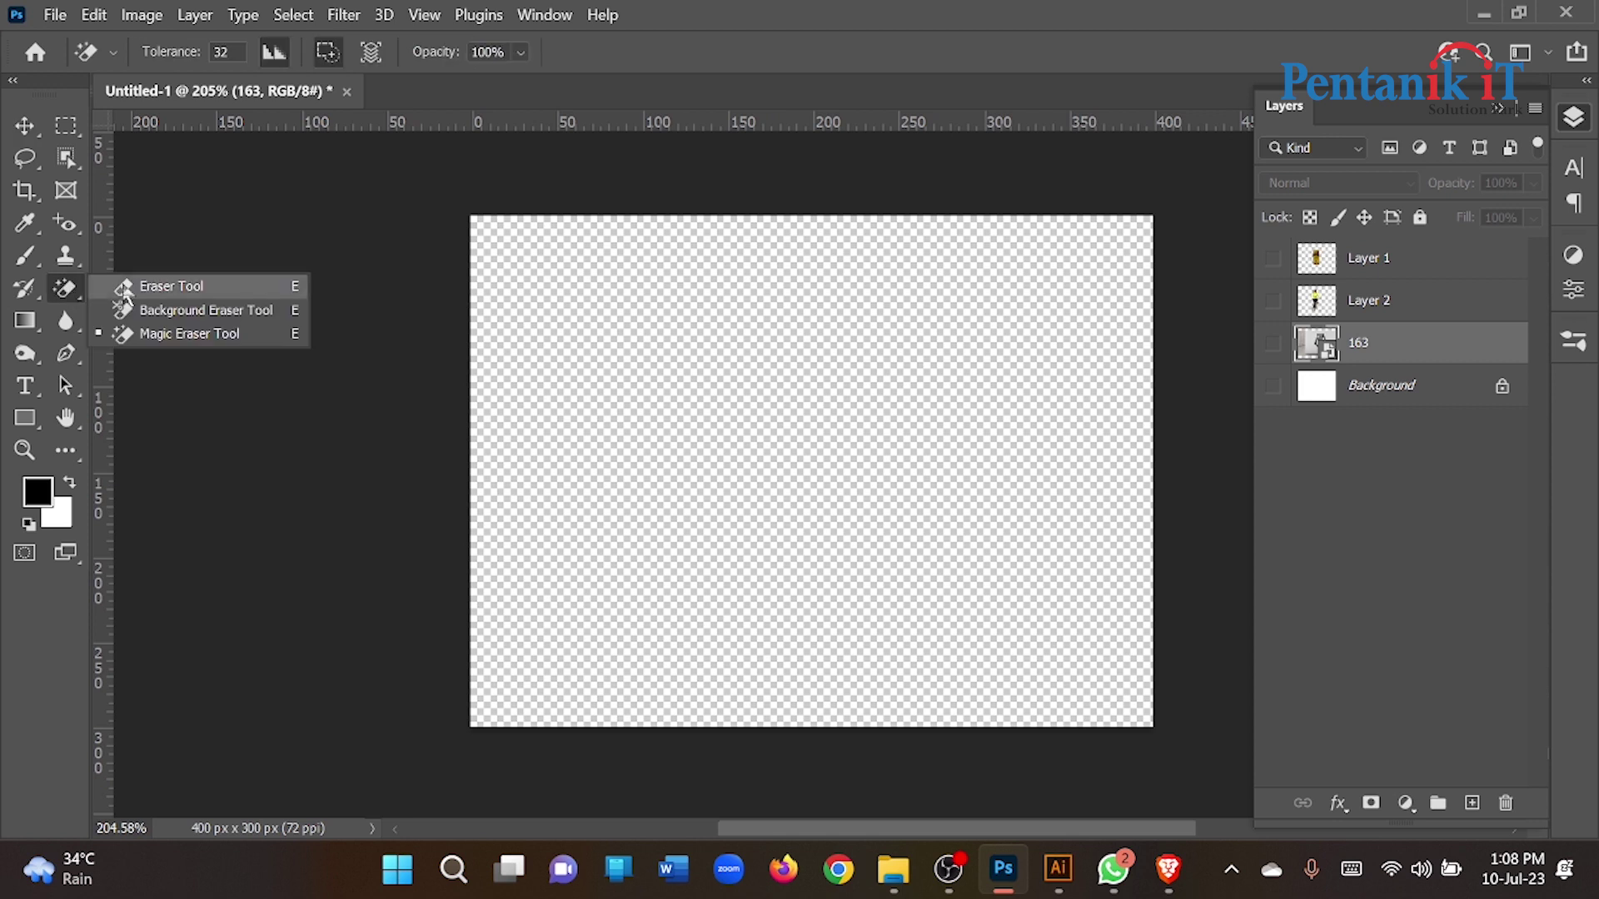
click(24, 125)
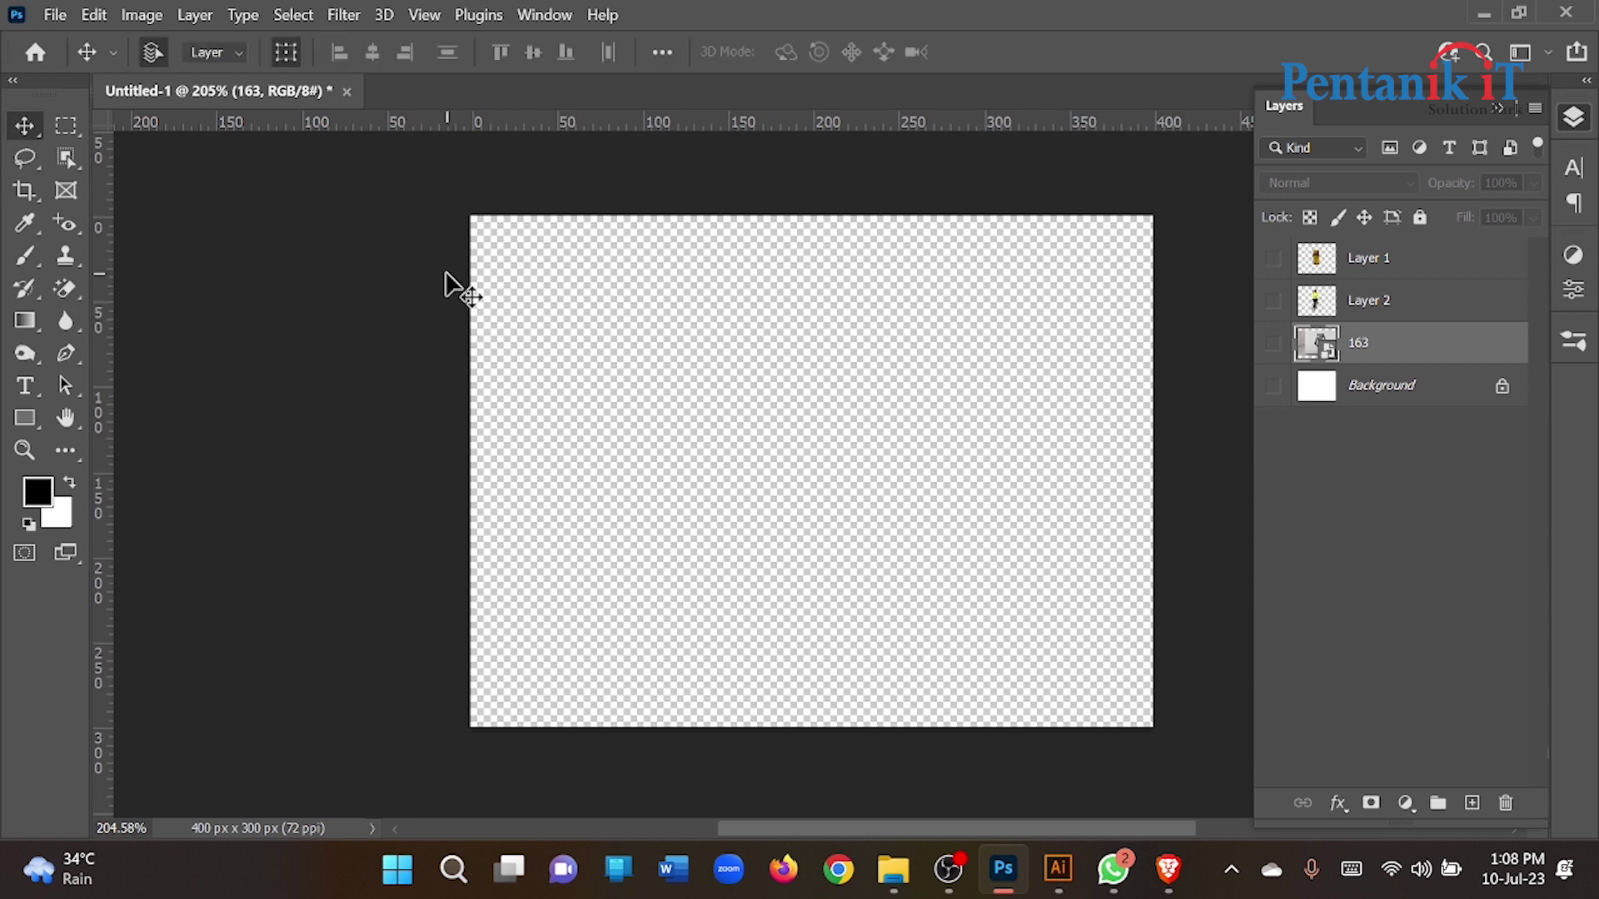